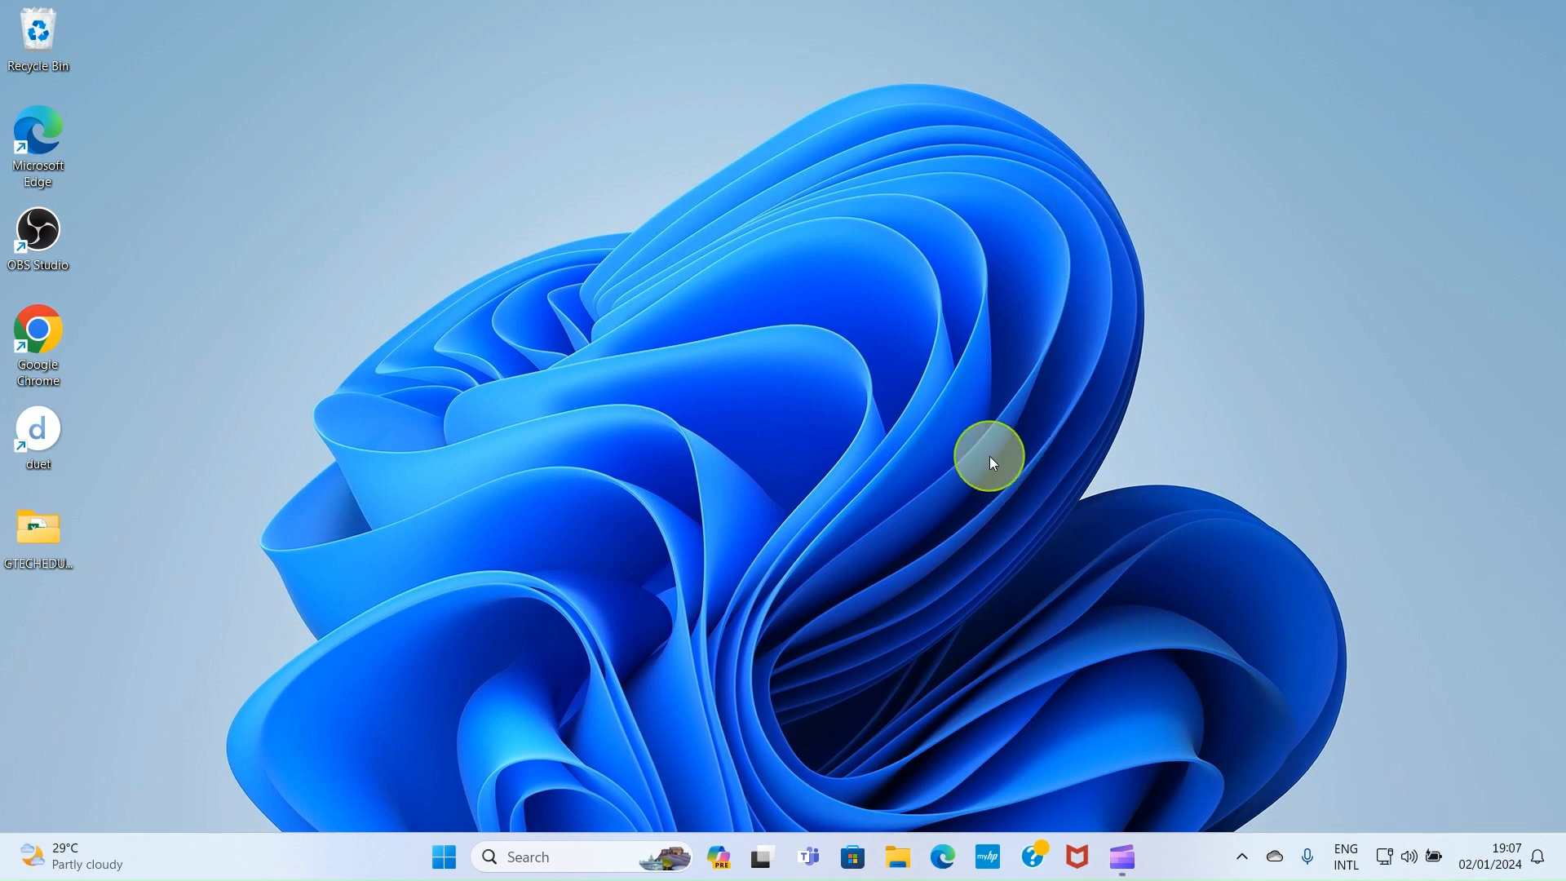
# Open Edge full-screen and visit the Microsoft 365 site and its Excel page
pyautogui.click(944, 856)
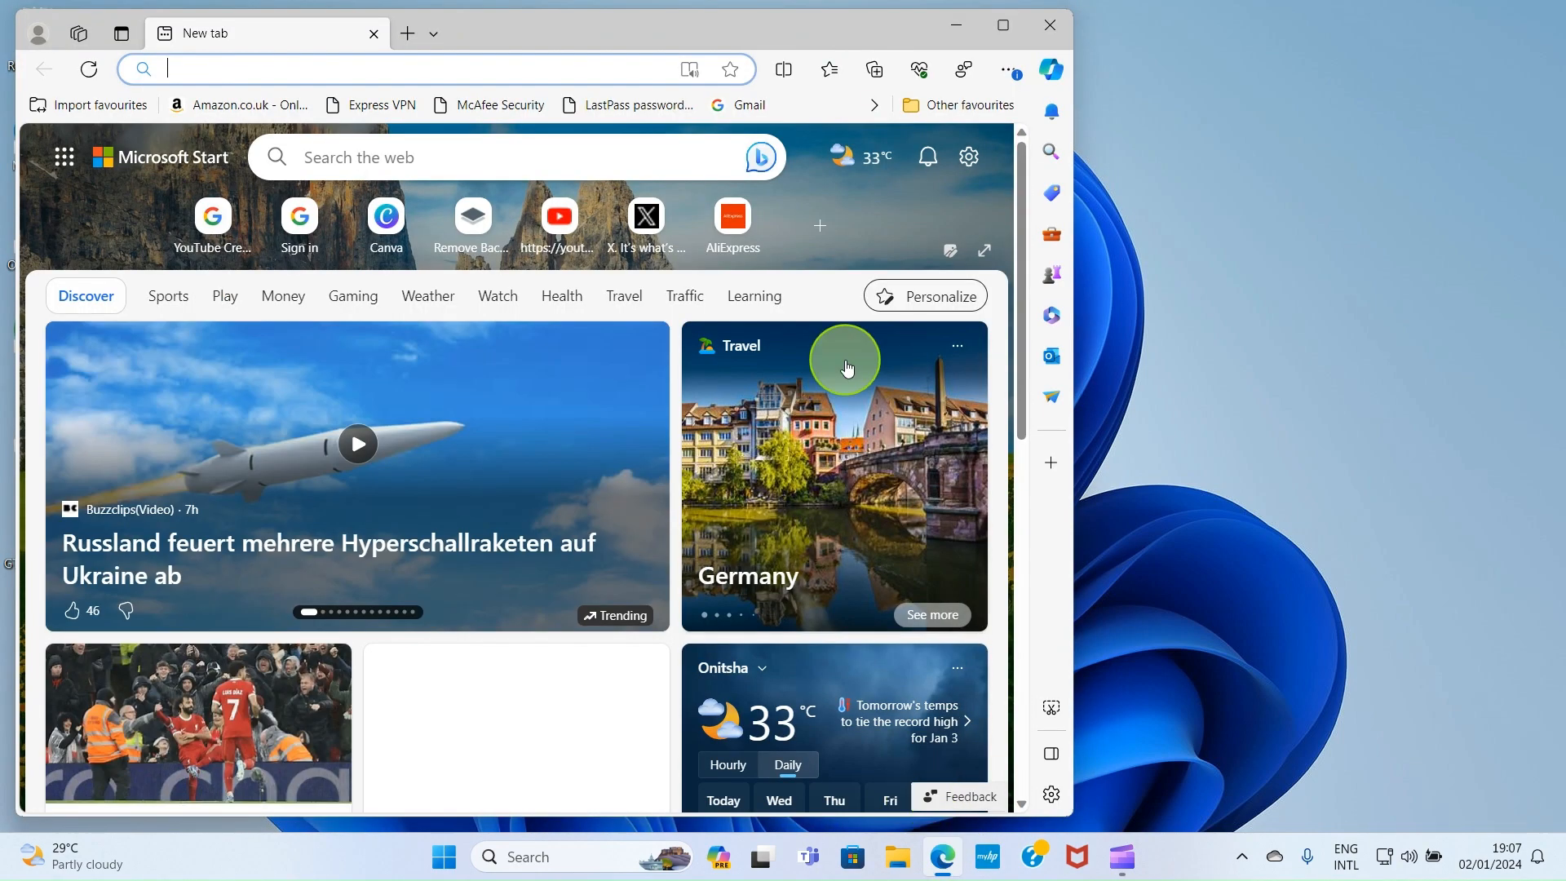
pyautogui.doubleClick(540, 32)
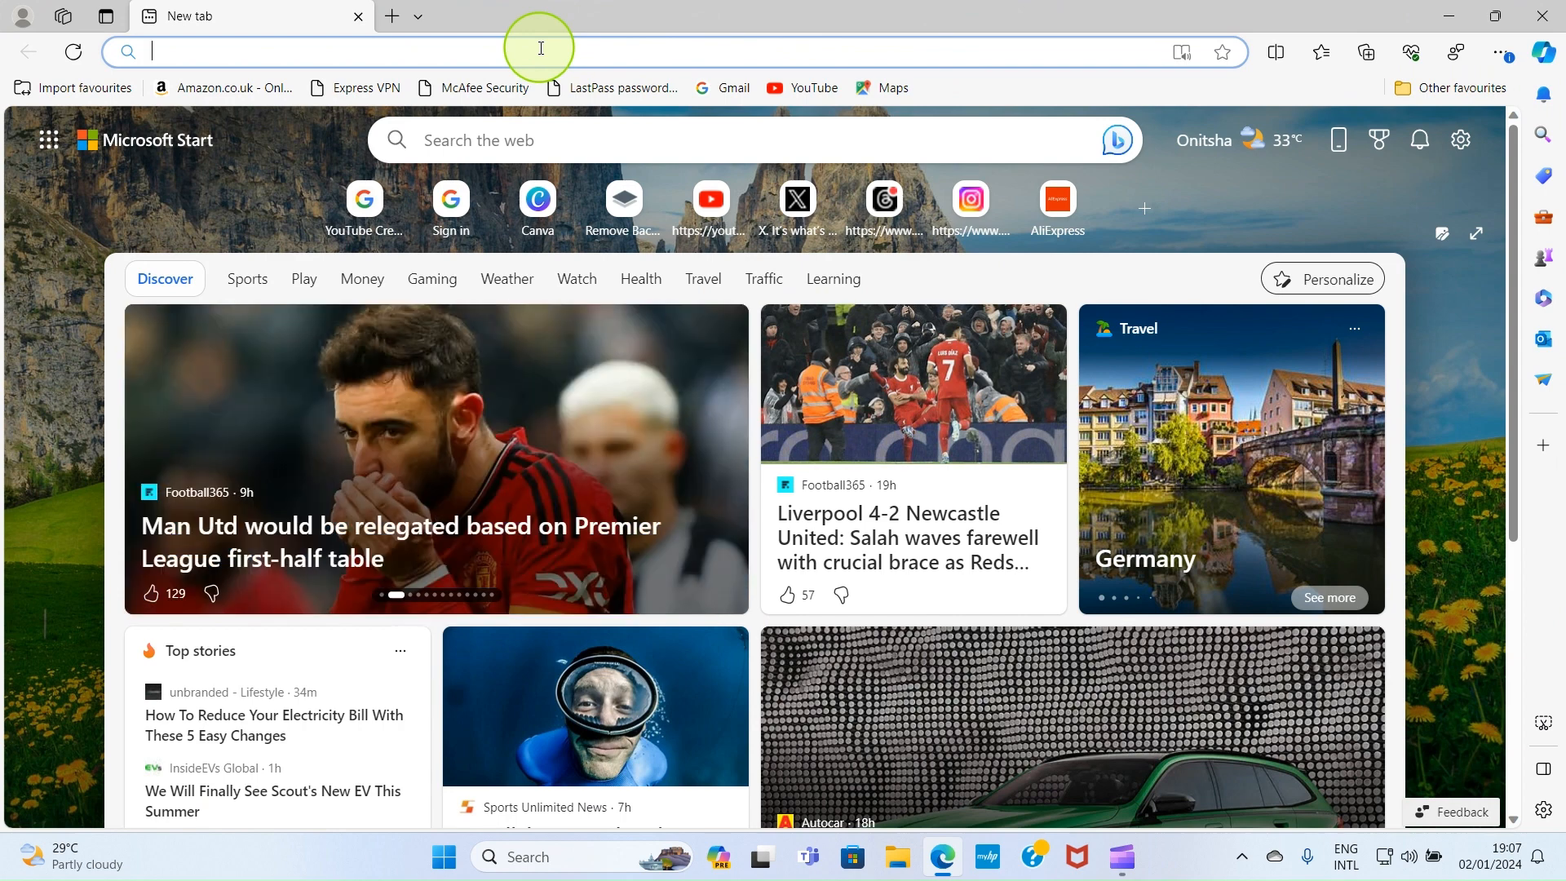
pyautogui.write('micr')
pyautogui.click(425, 81)
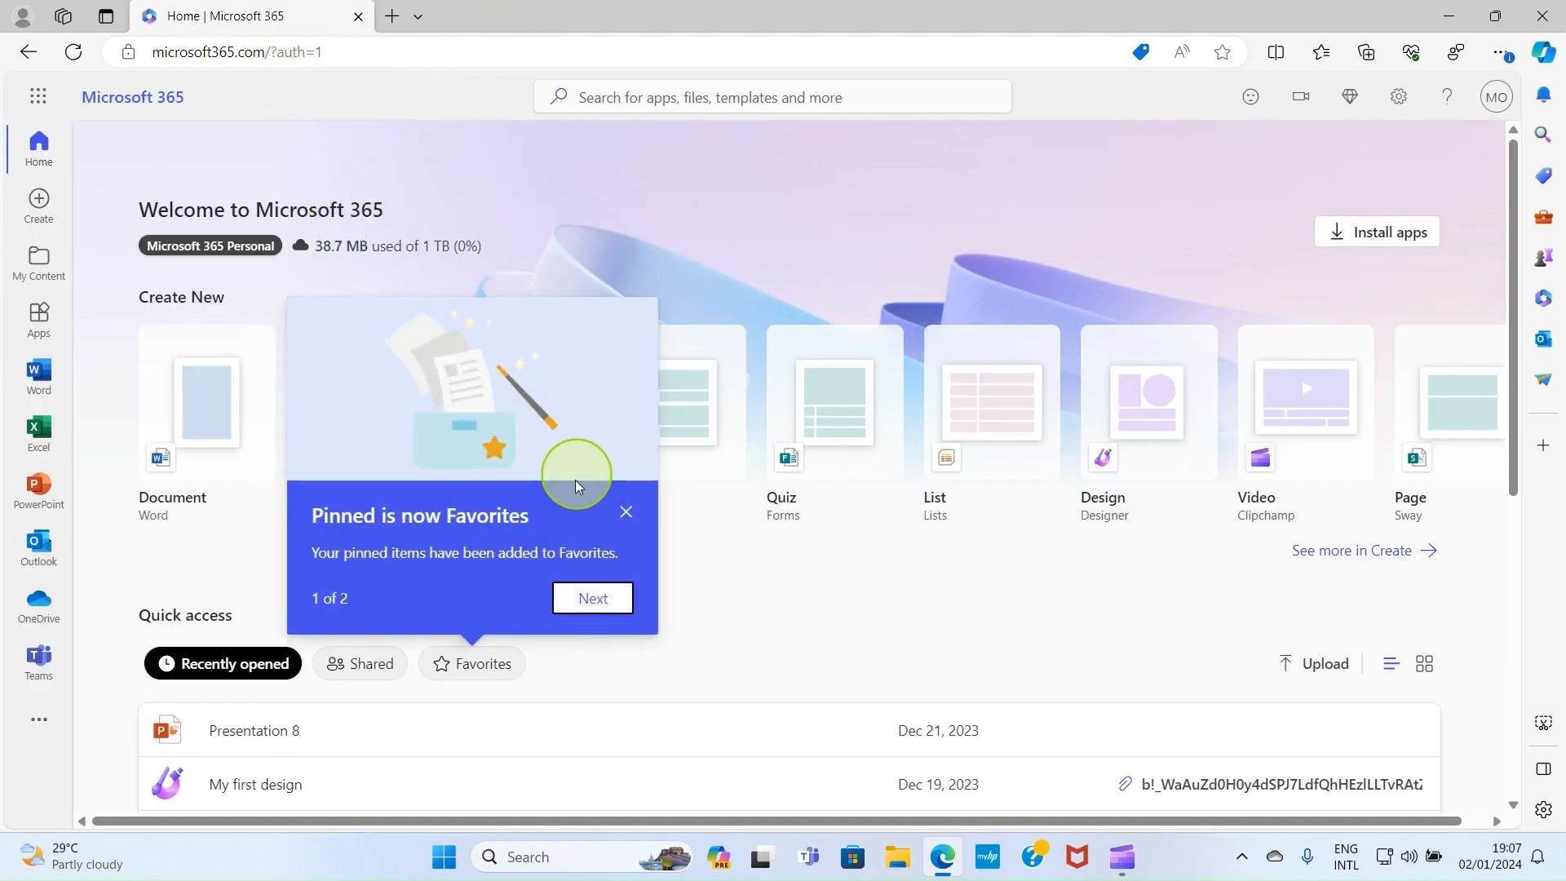
pyautogui.click(624, 512)
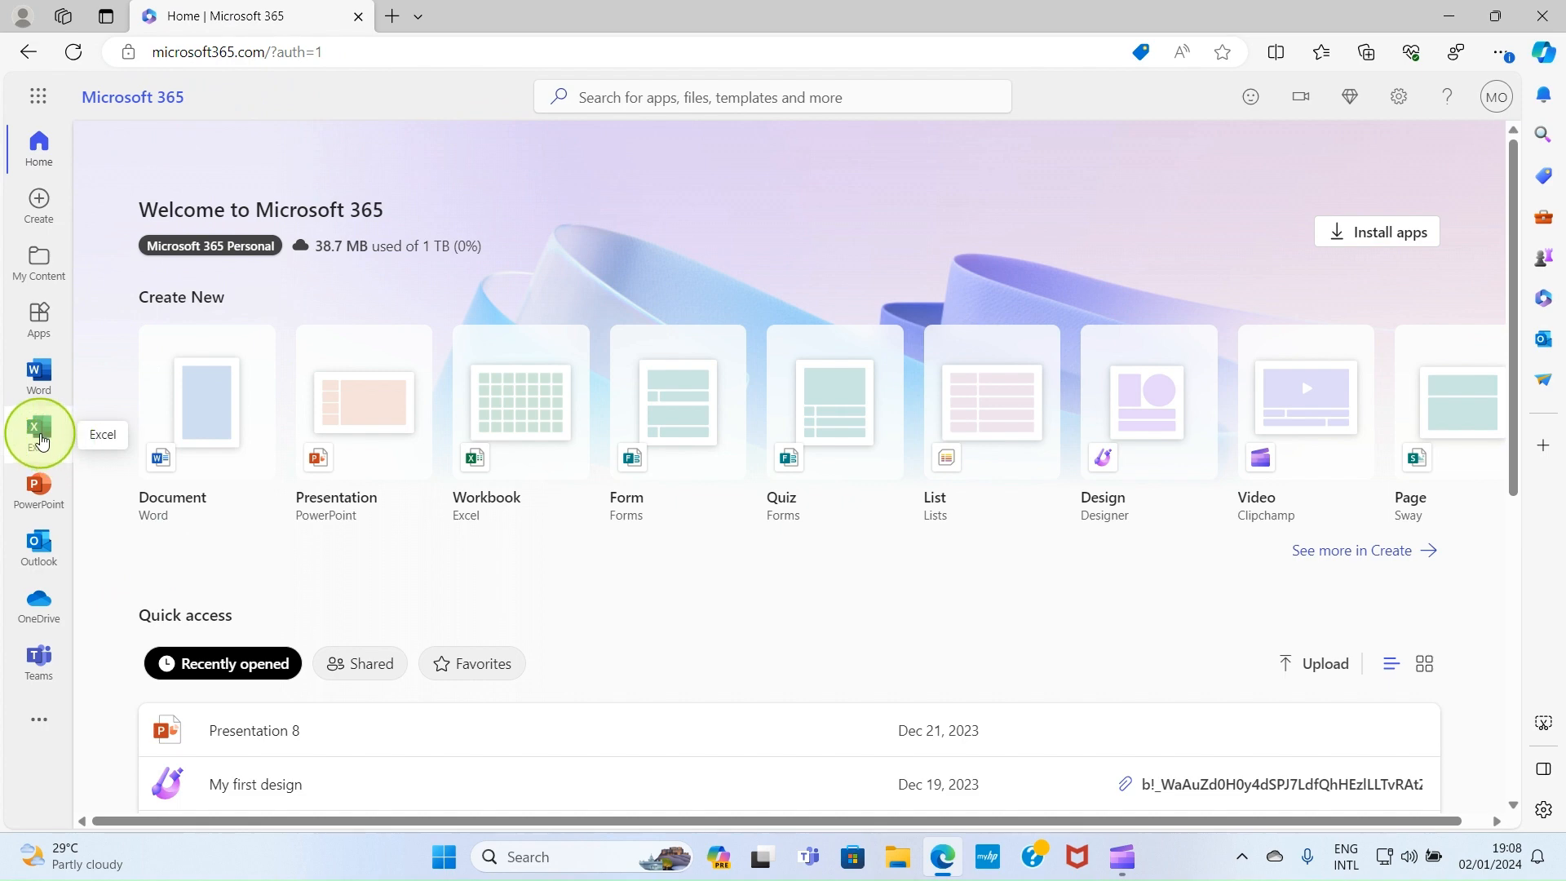
pyautogui.click(42, 441)
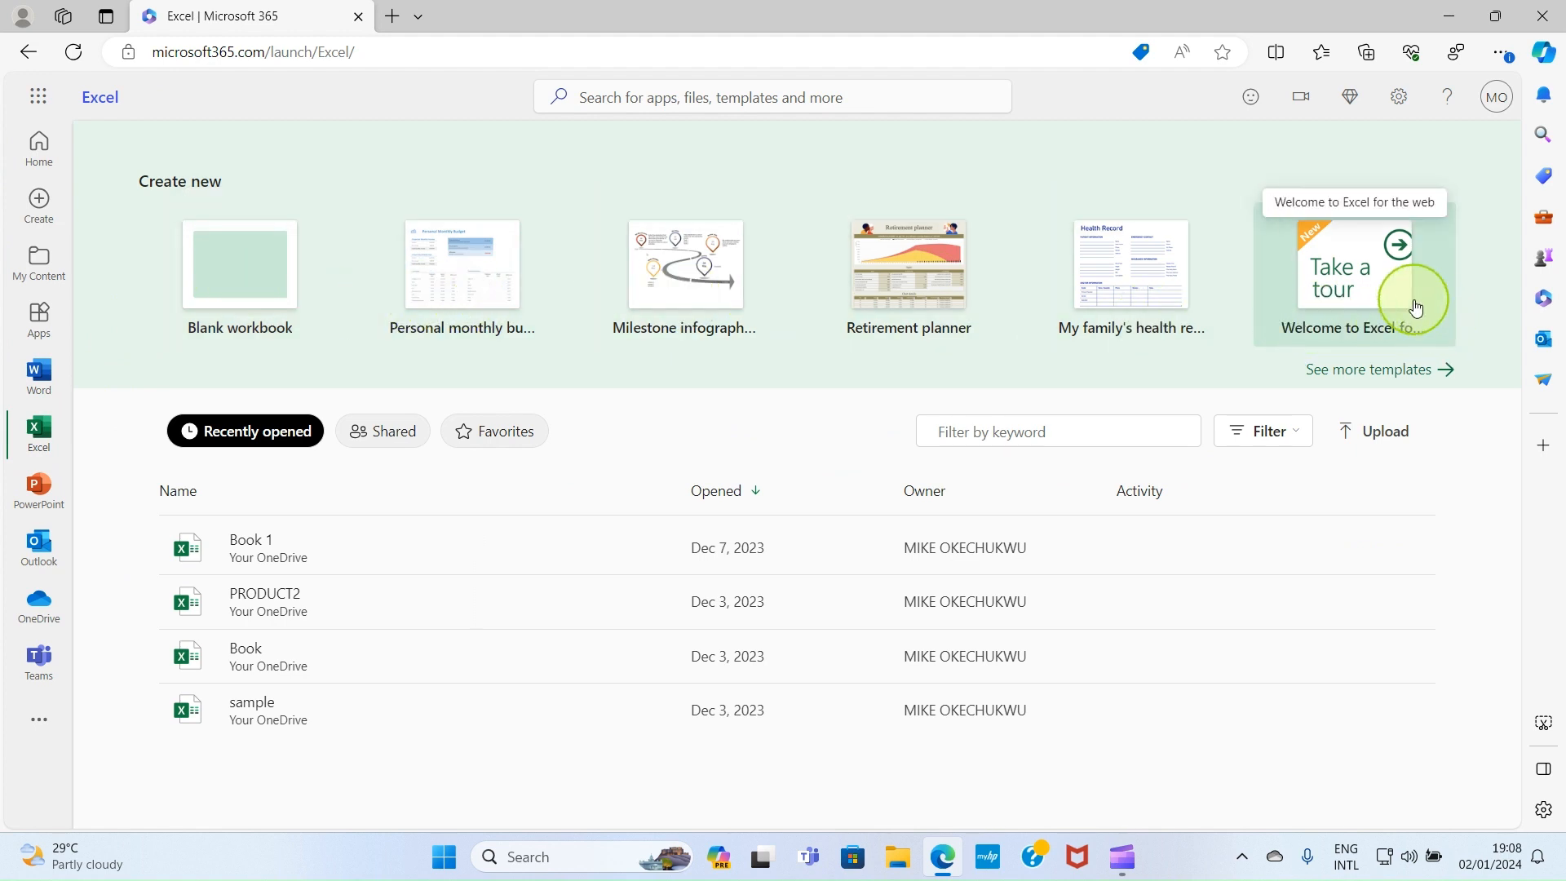
pyautogui.click(40, 155)
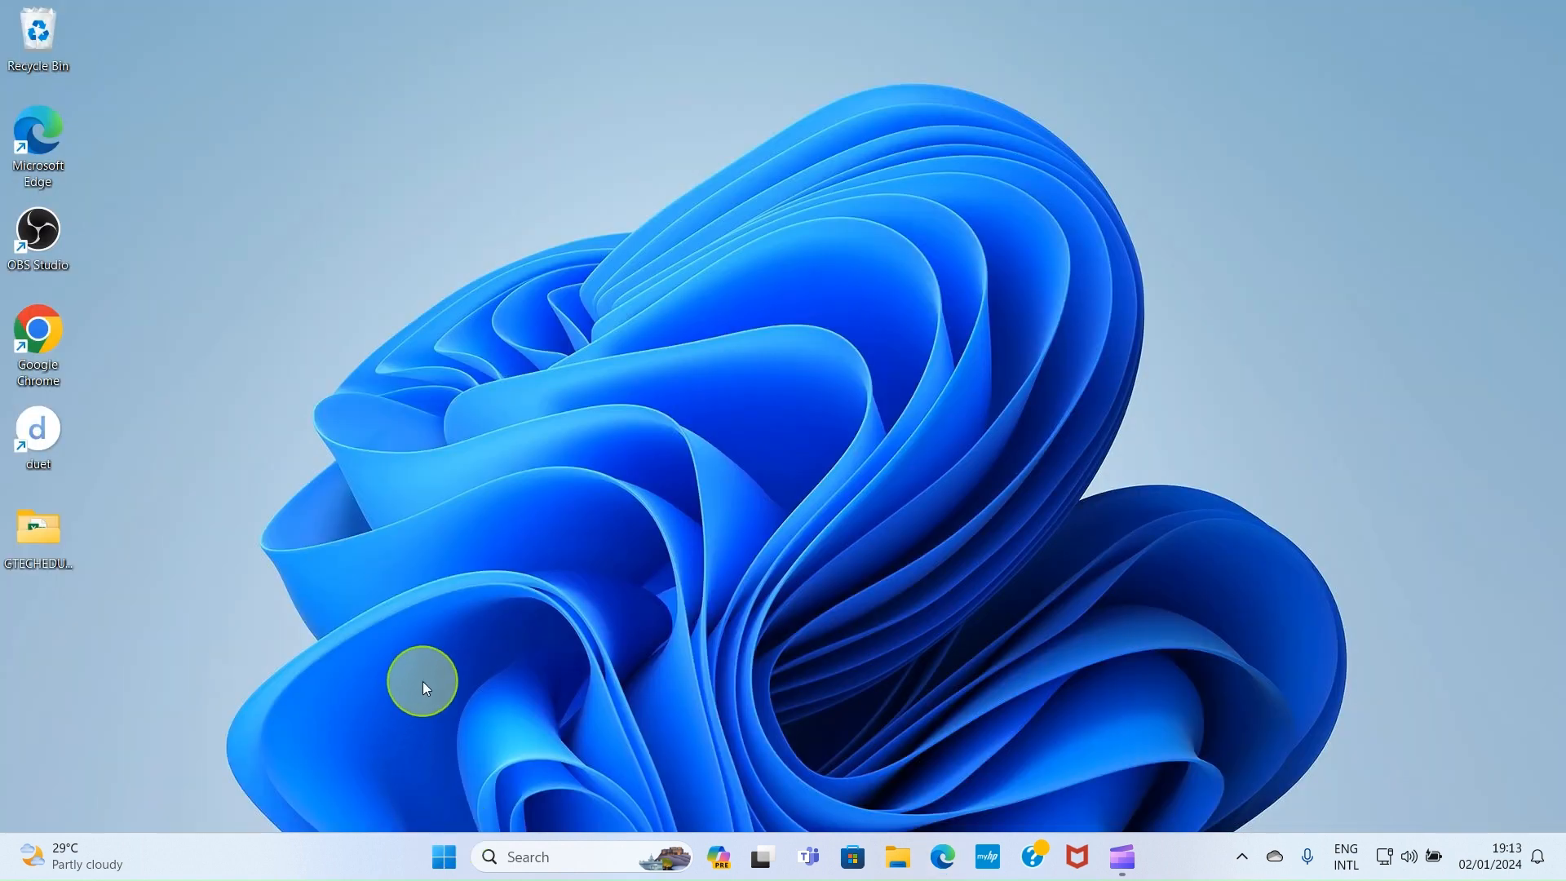
# Search the Start menu for 'excel' and launch the Excel desktop app
pyautogui.click(444, 858)
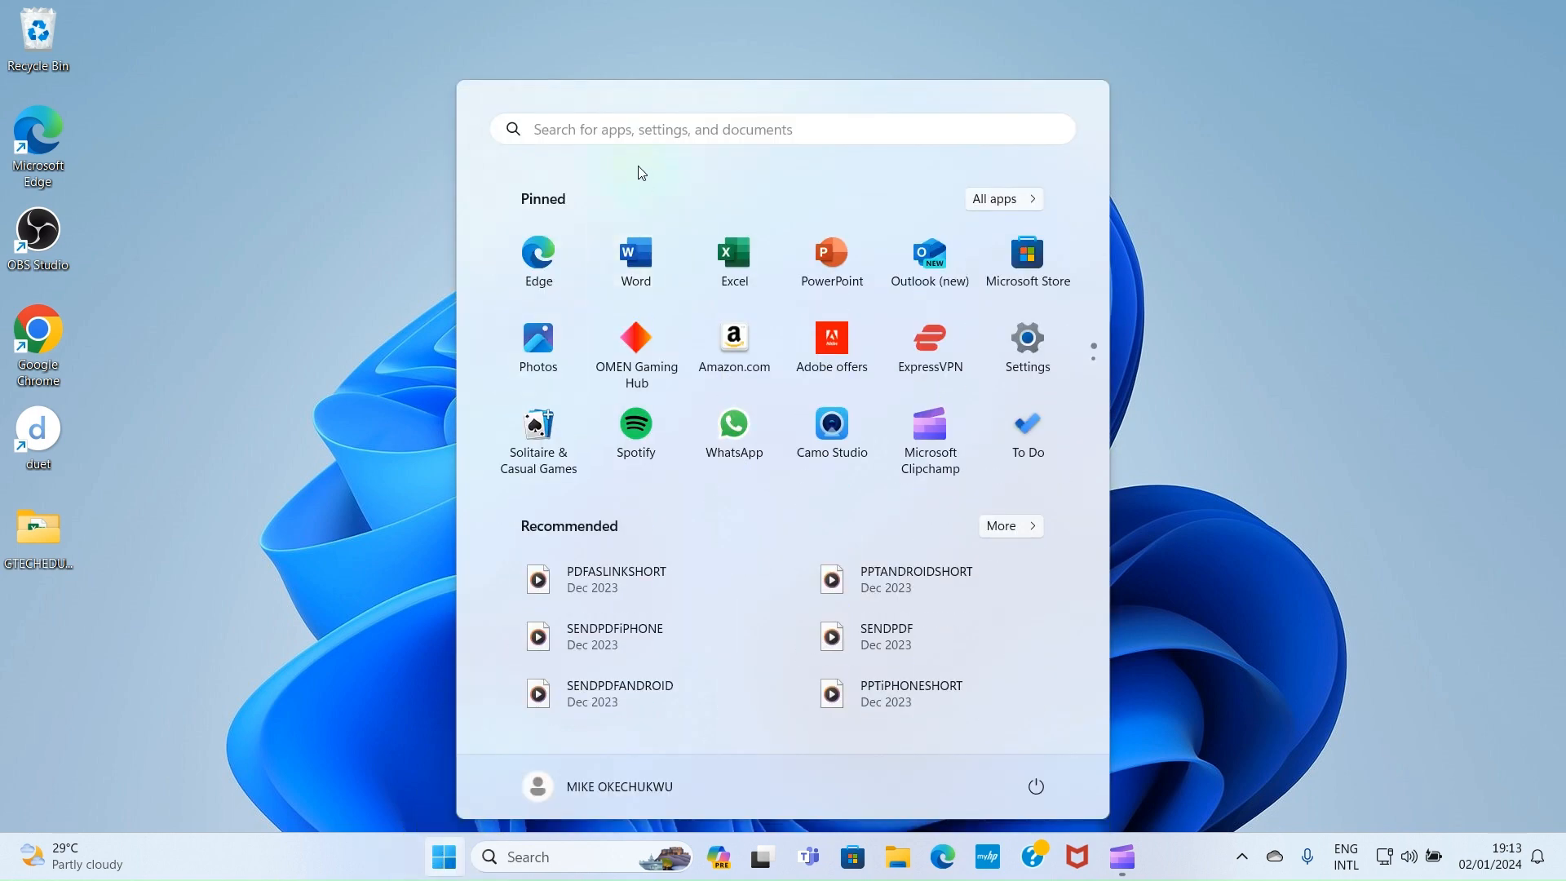
pyautogui.click(615, 141)
pyautogui.write('excel')
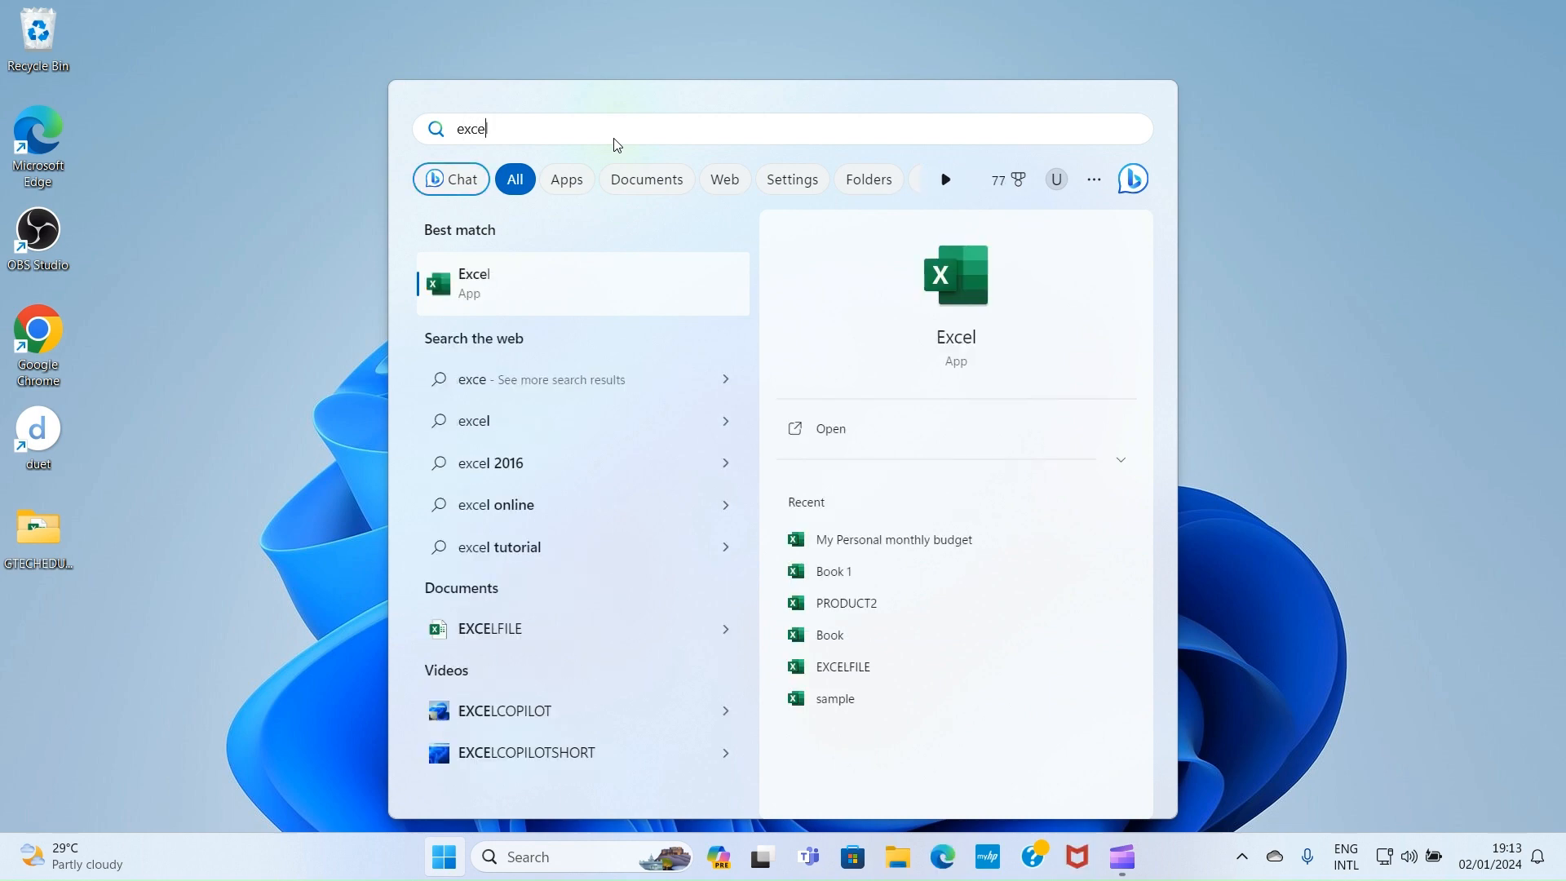
pyautogui.click(486, 287)
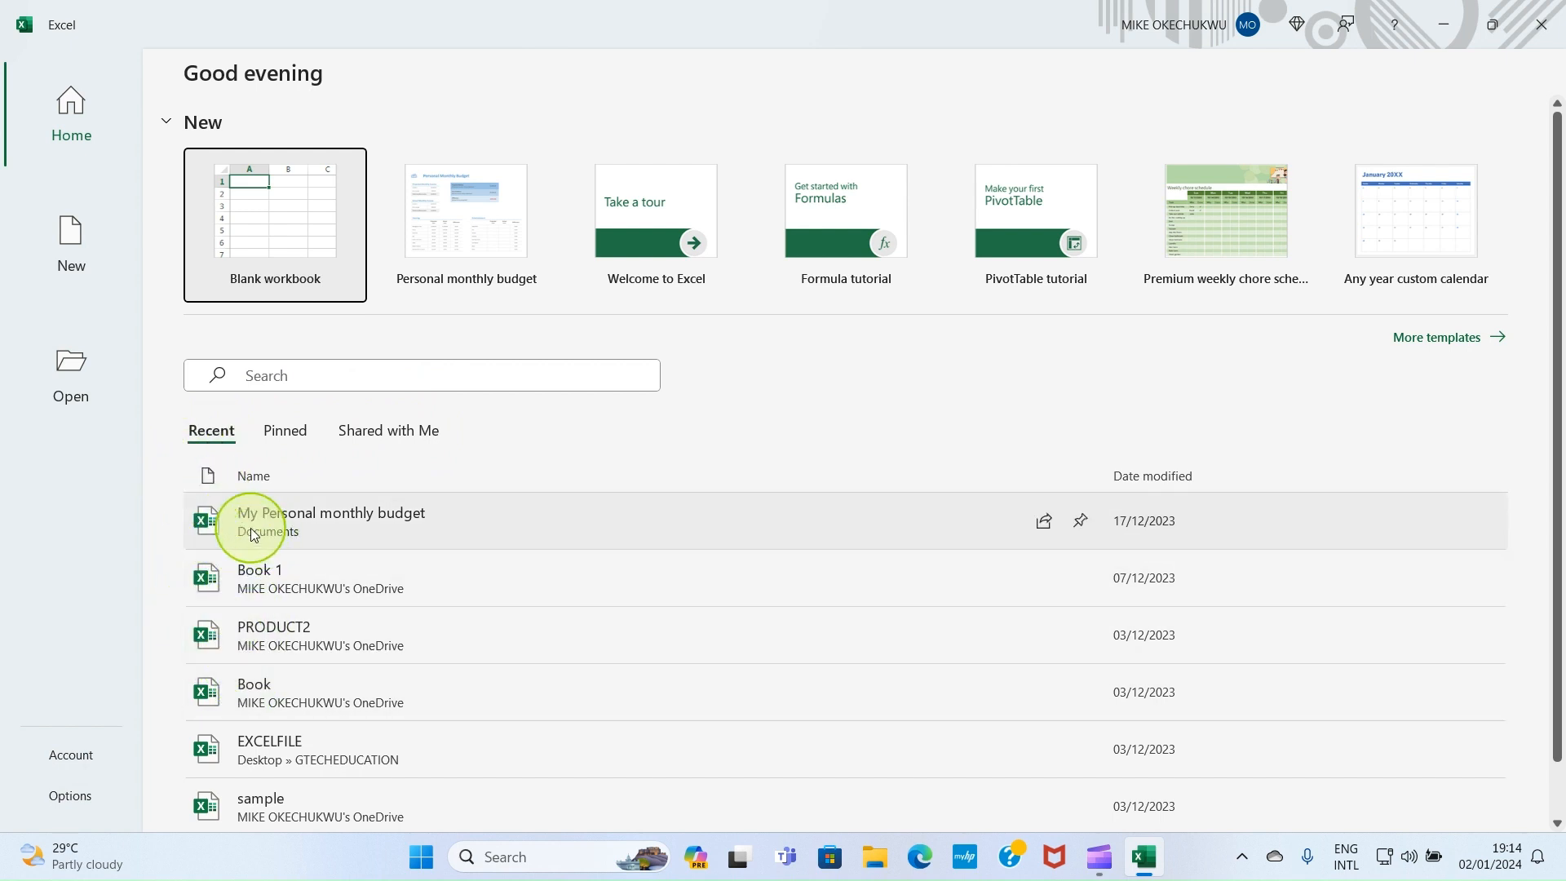
# Look through the Pinned, Shared with Me and Recent lists, then create a Blank workbook
pyautogui.click(283, 434)
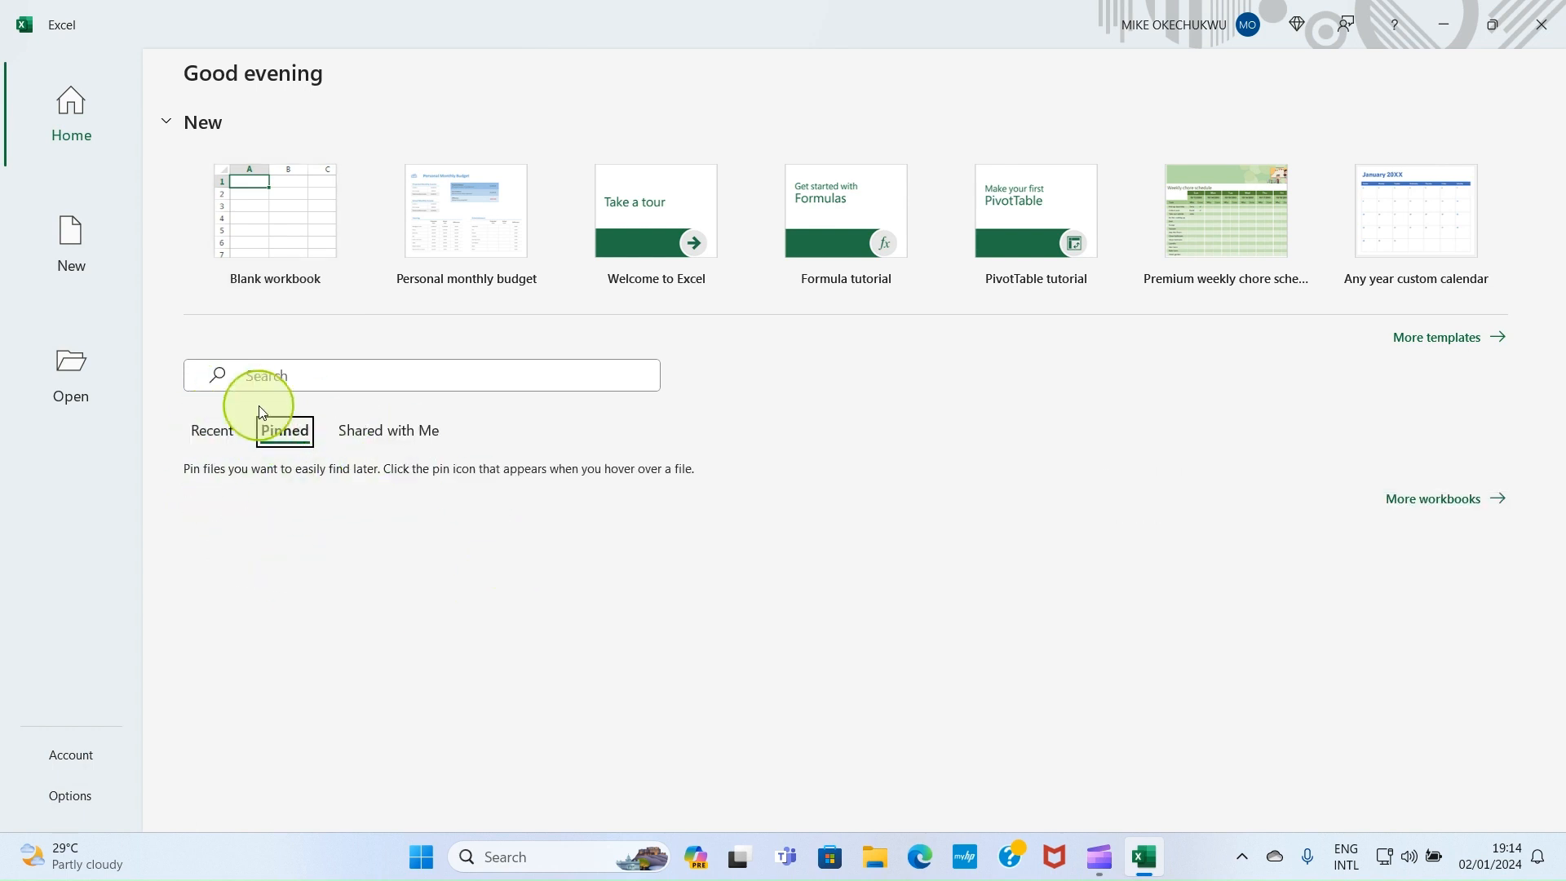
pyautogui.click(389, 439)
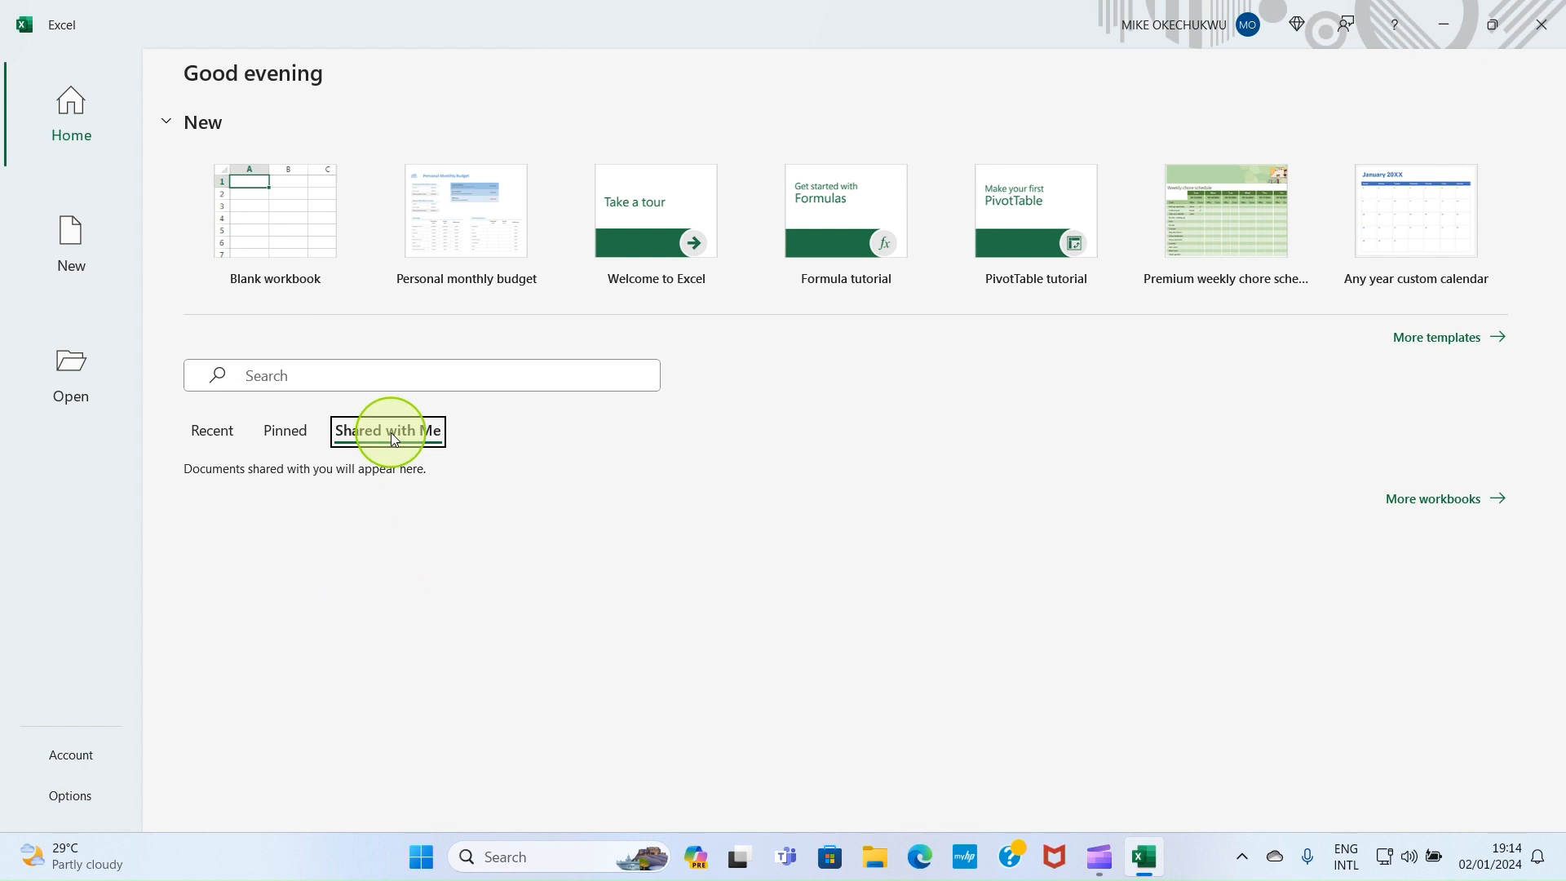
pyautogui.click(289, 432)
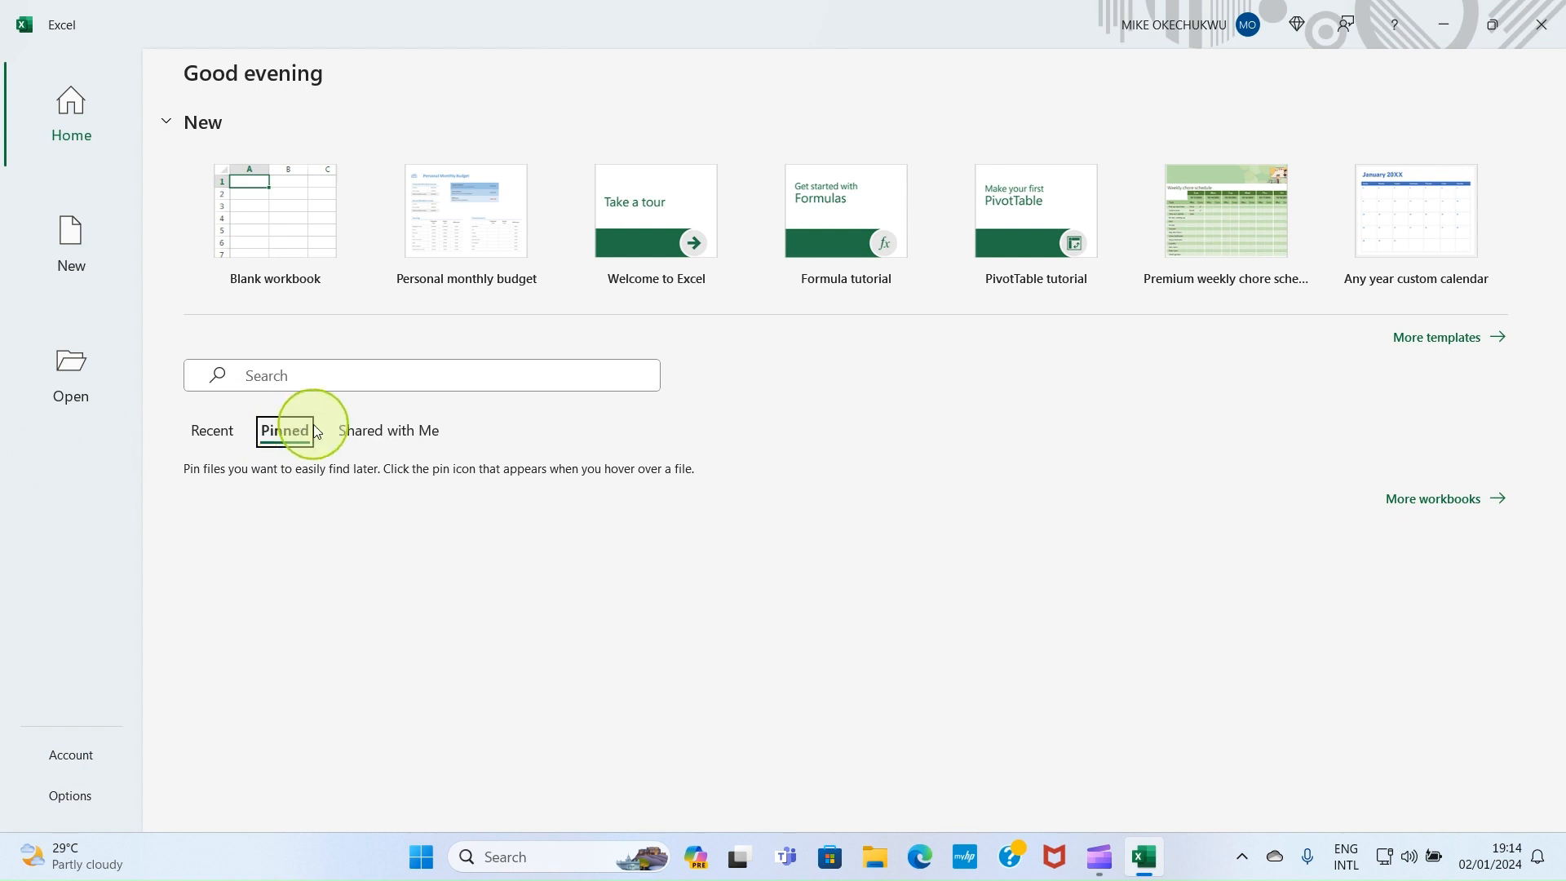
pyautogui.click(380, 440)
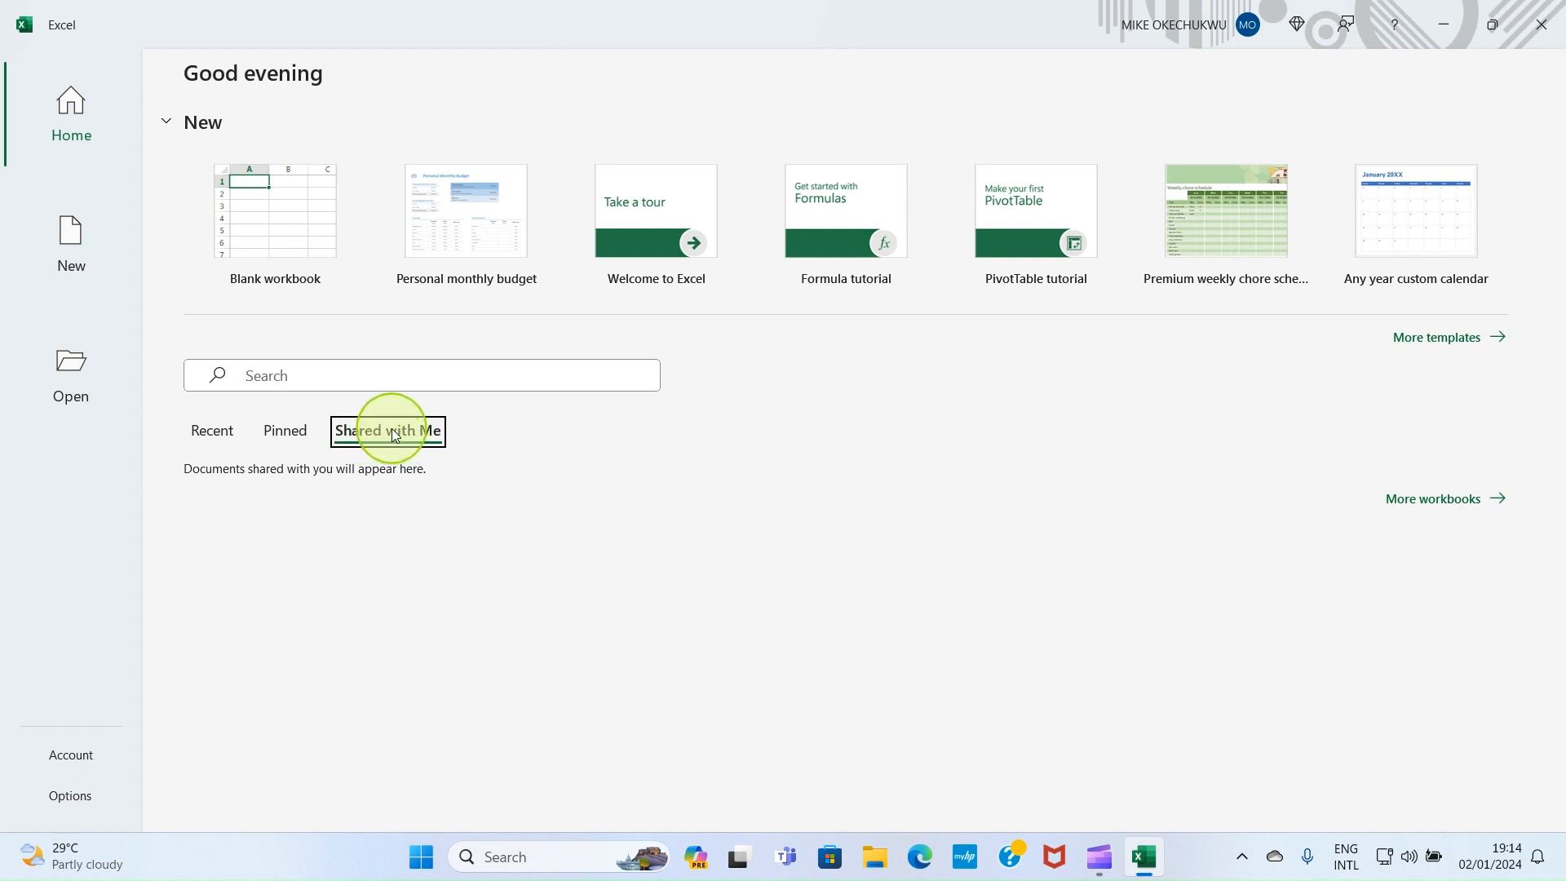
pyautogui.click(212, 430)
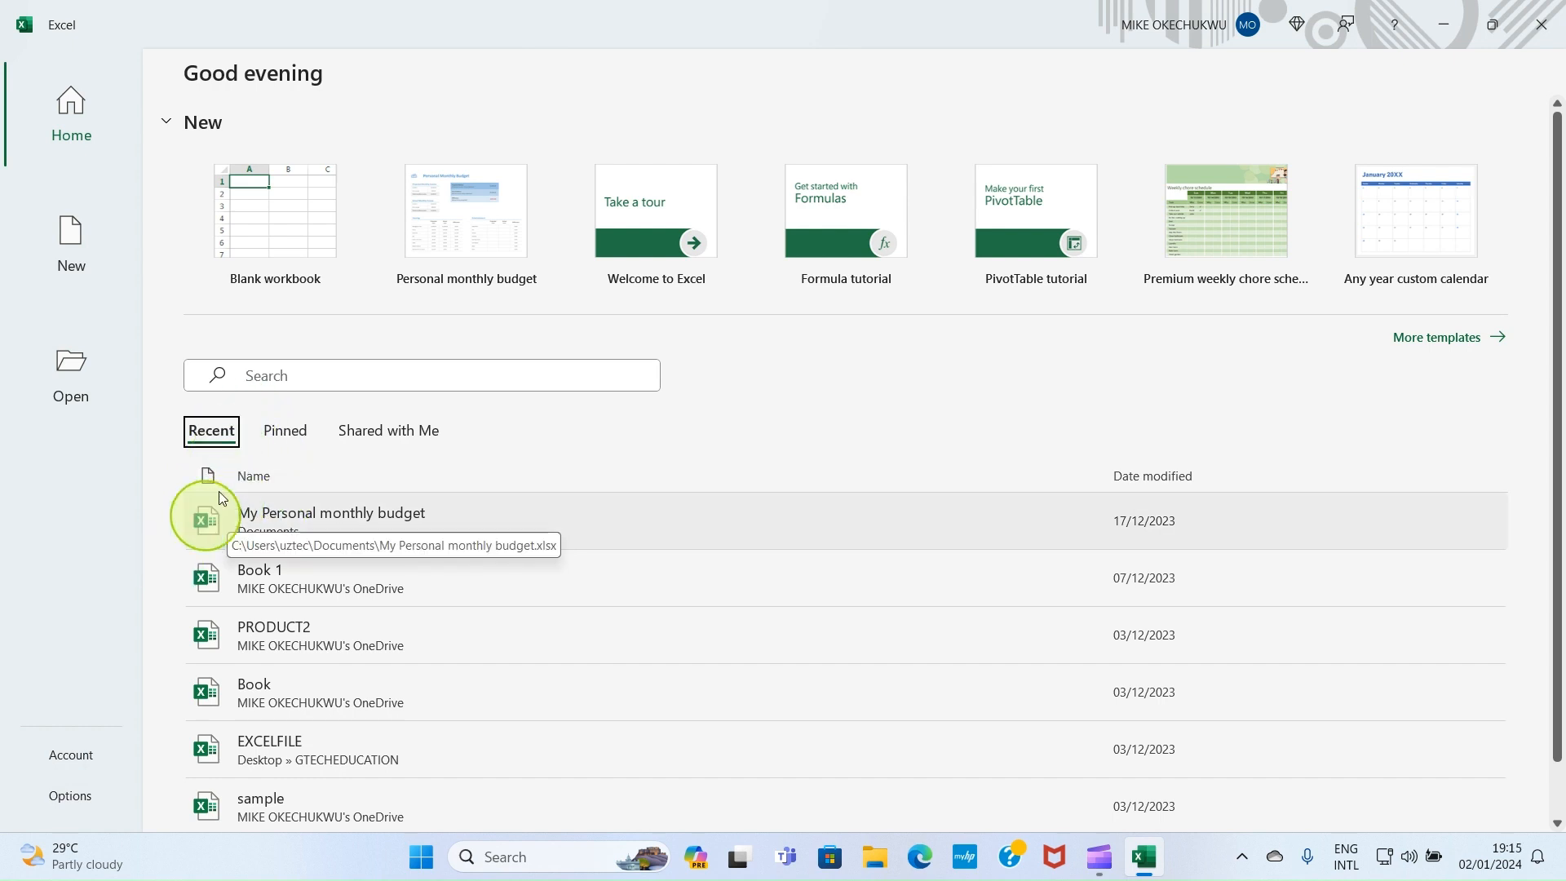
pyautogui.click(254, 277)
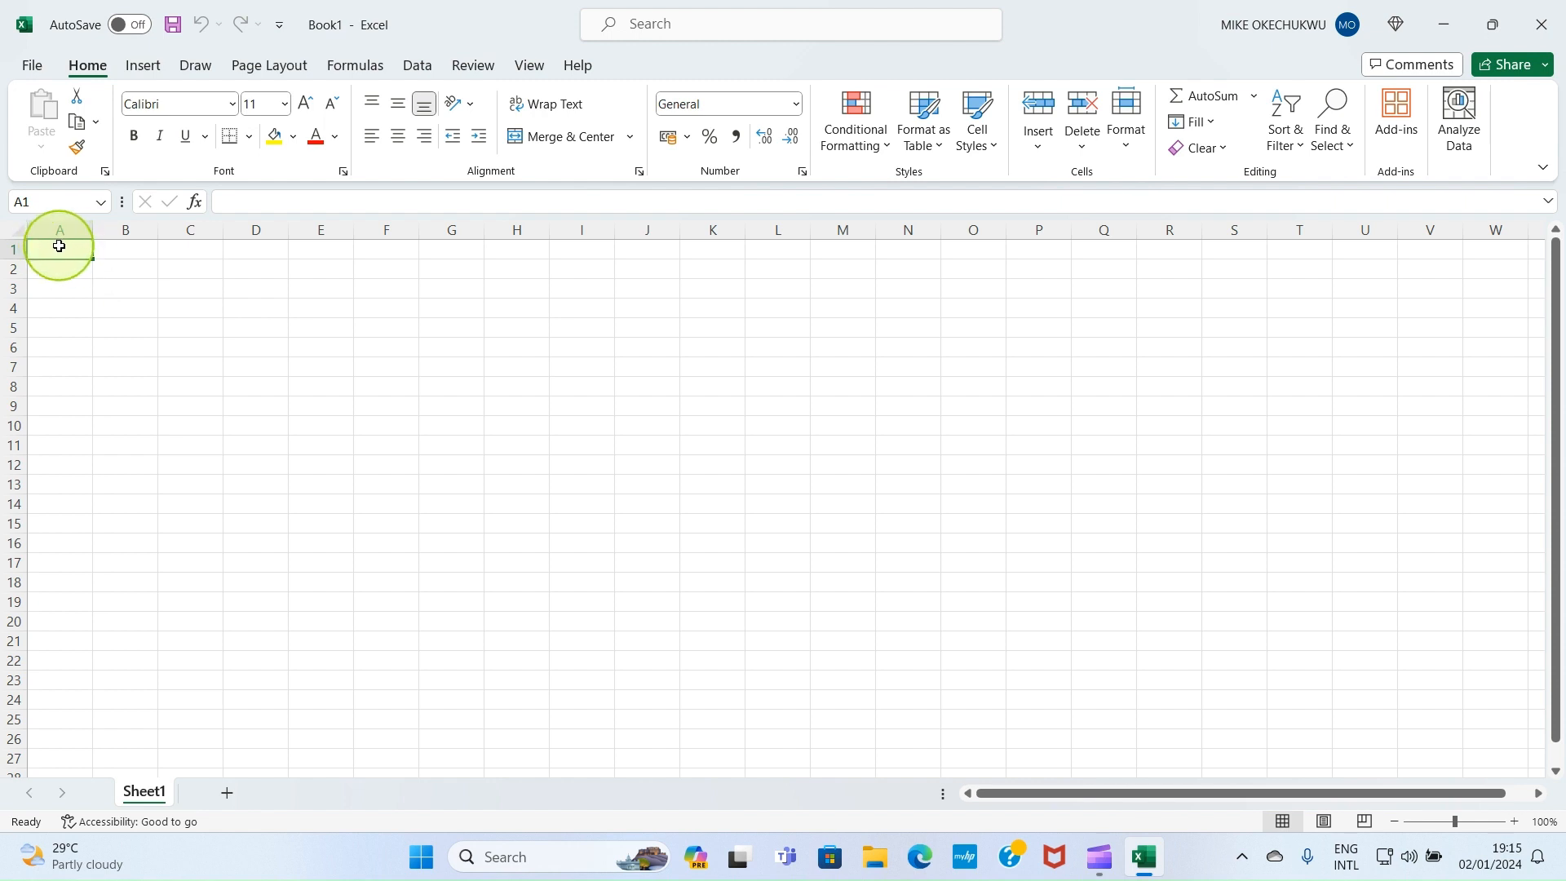
pyautogui.click(122, 252)
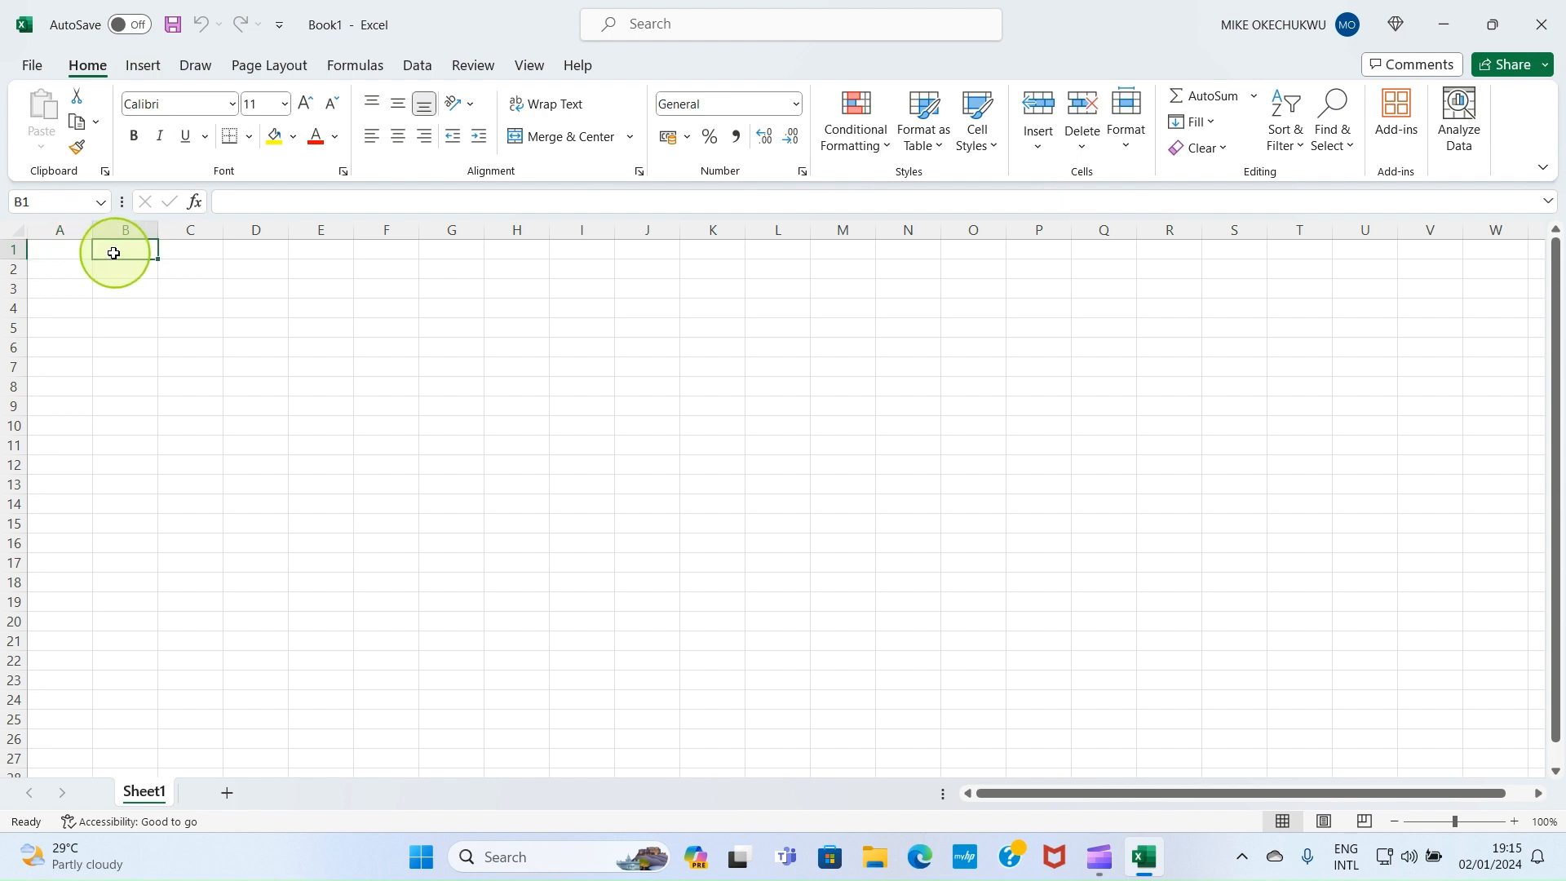
pyautogui.click(77, 248)
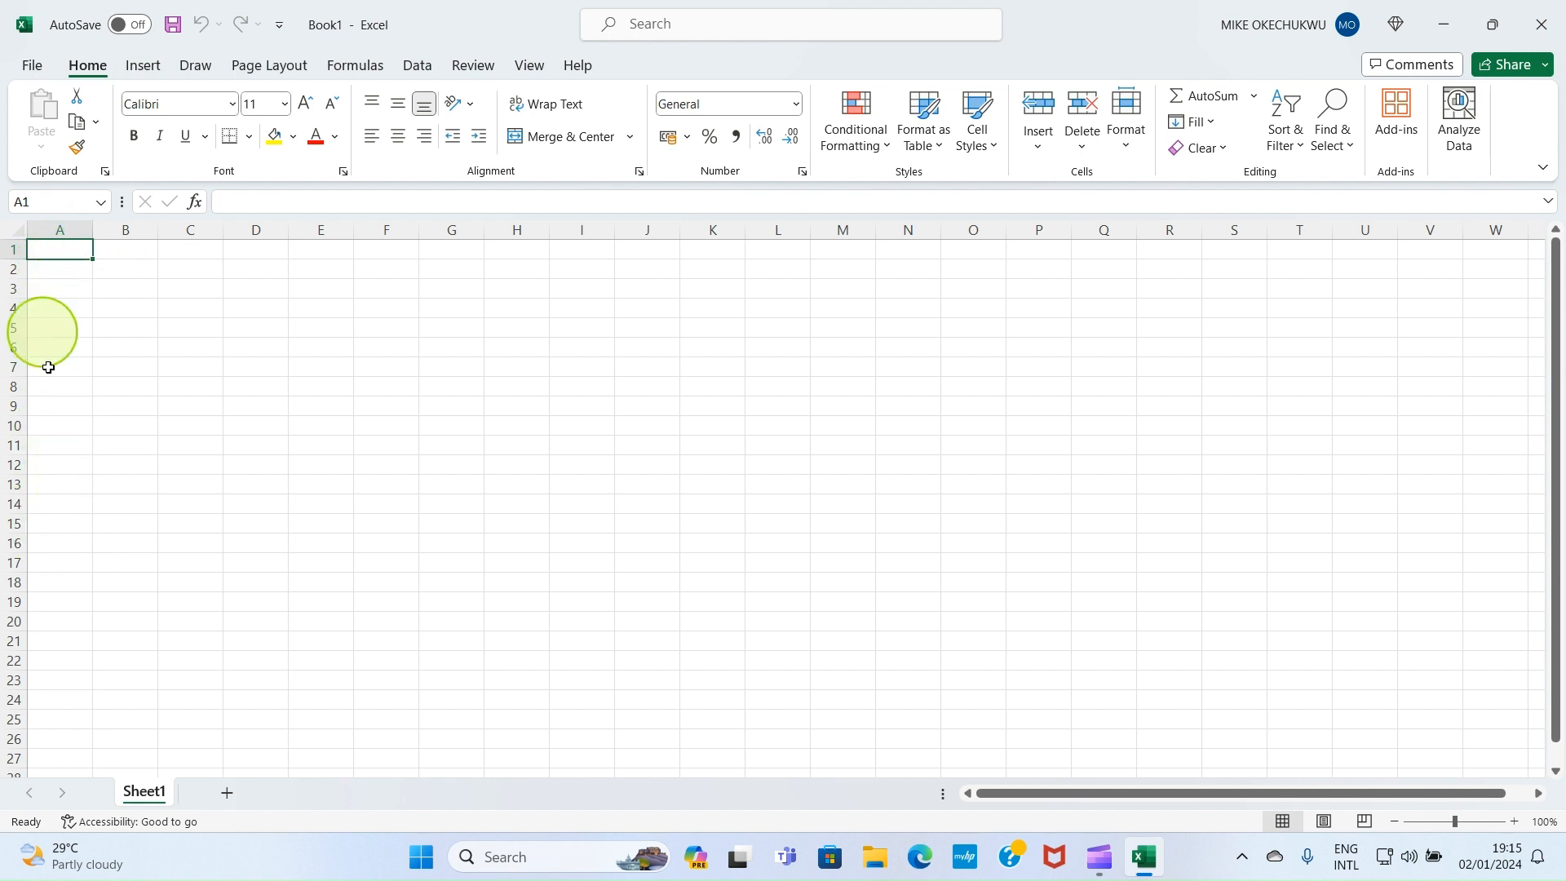
pyautogui.click(151, 254)
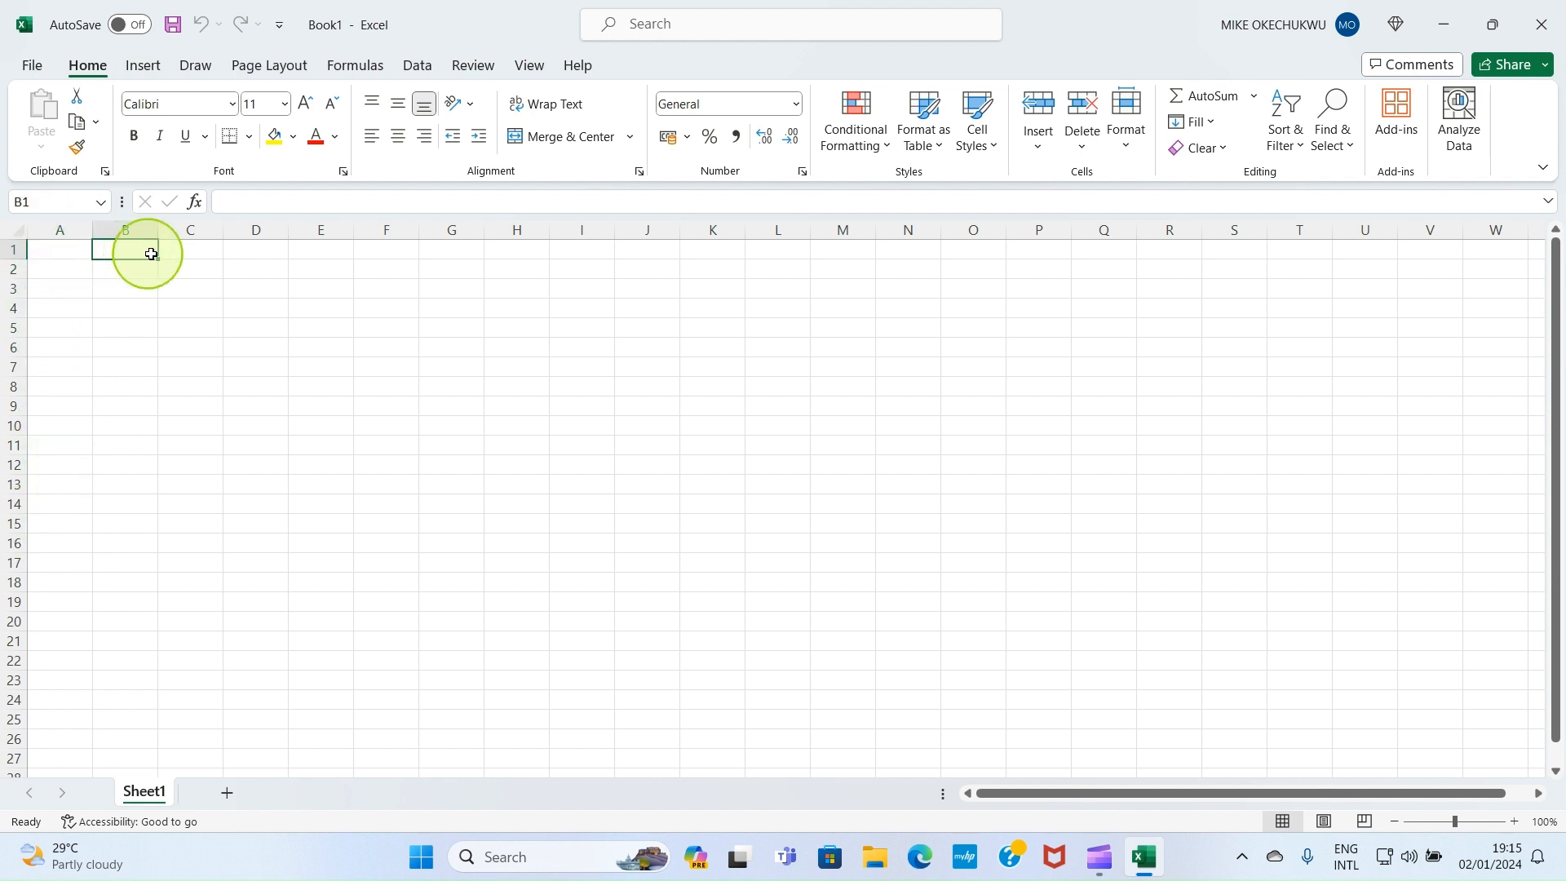
pyautogui.click(182, 252)
pyautogui.click(273, 266)
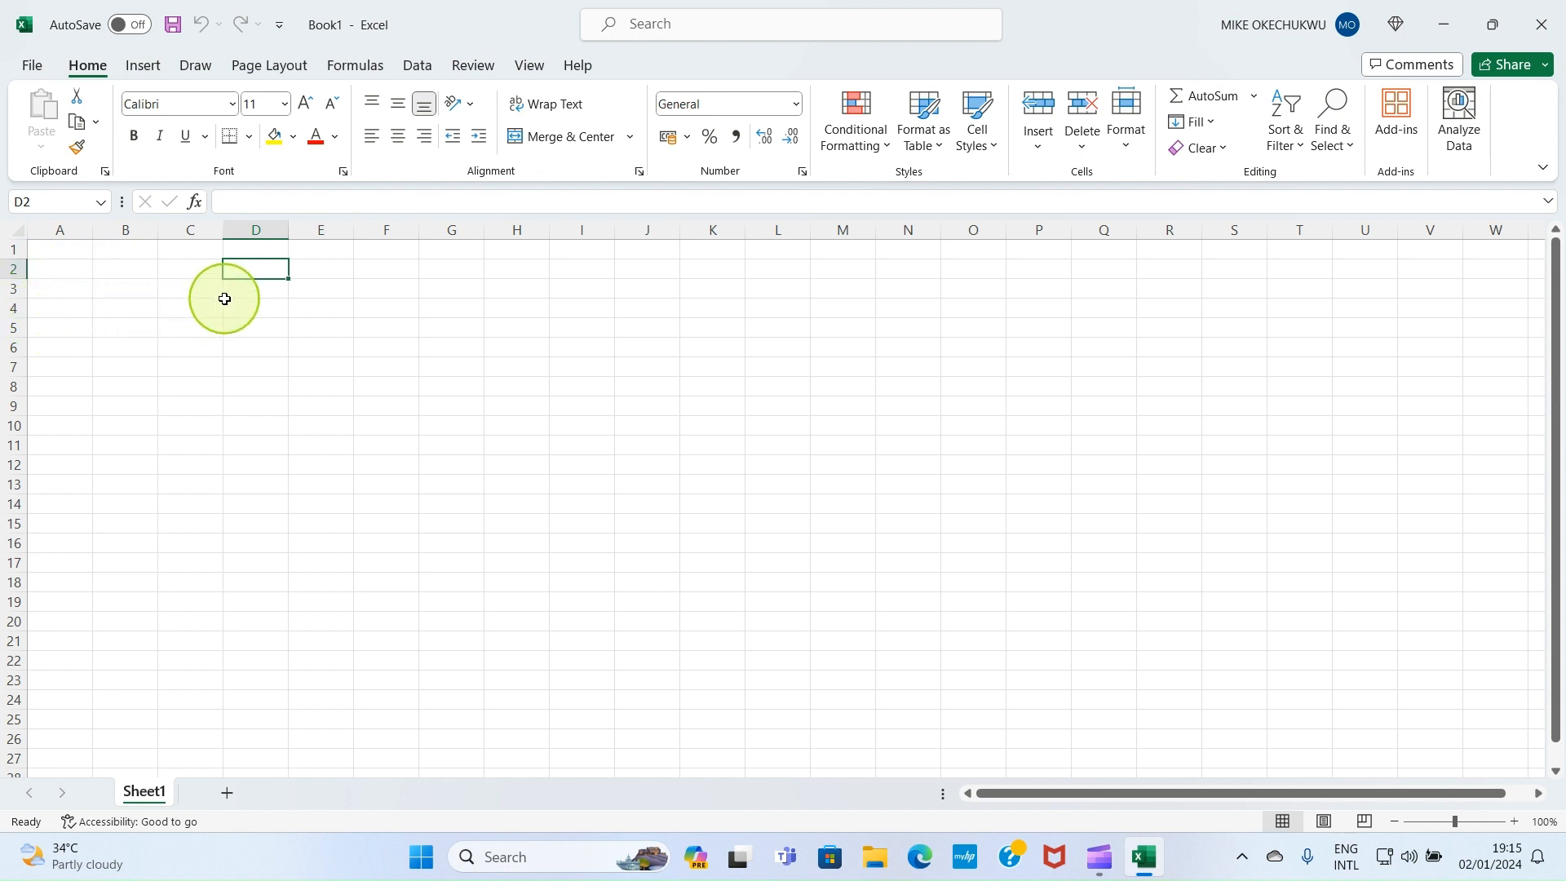
pyautogui.click(58, 251)
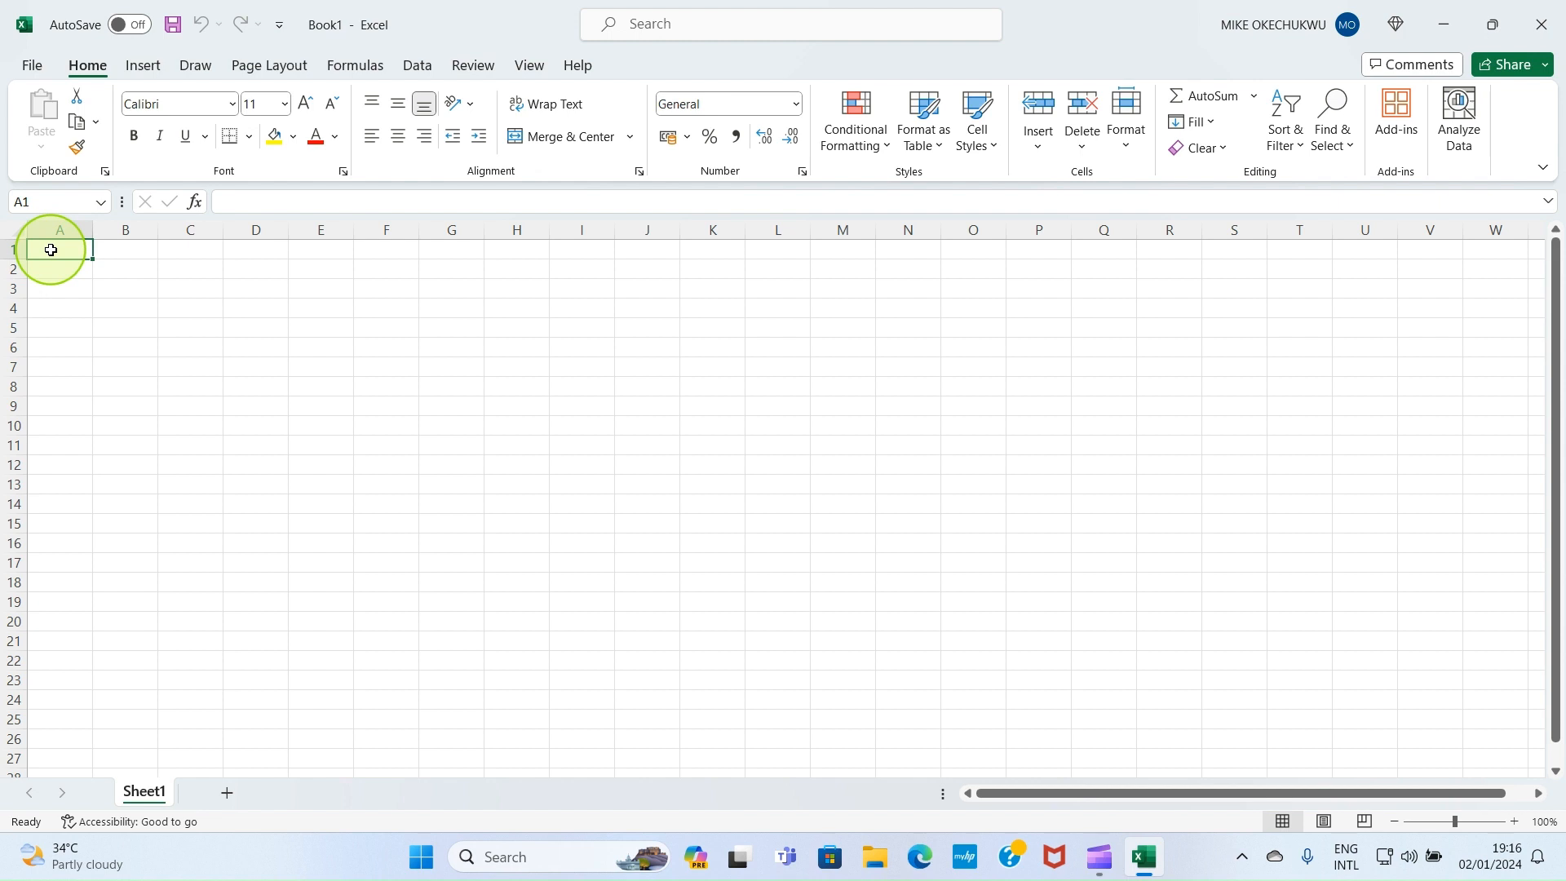
# Enter the headings CLASS in A1 and MALES in B1
pyautogui.write('CL')
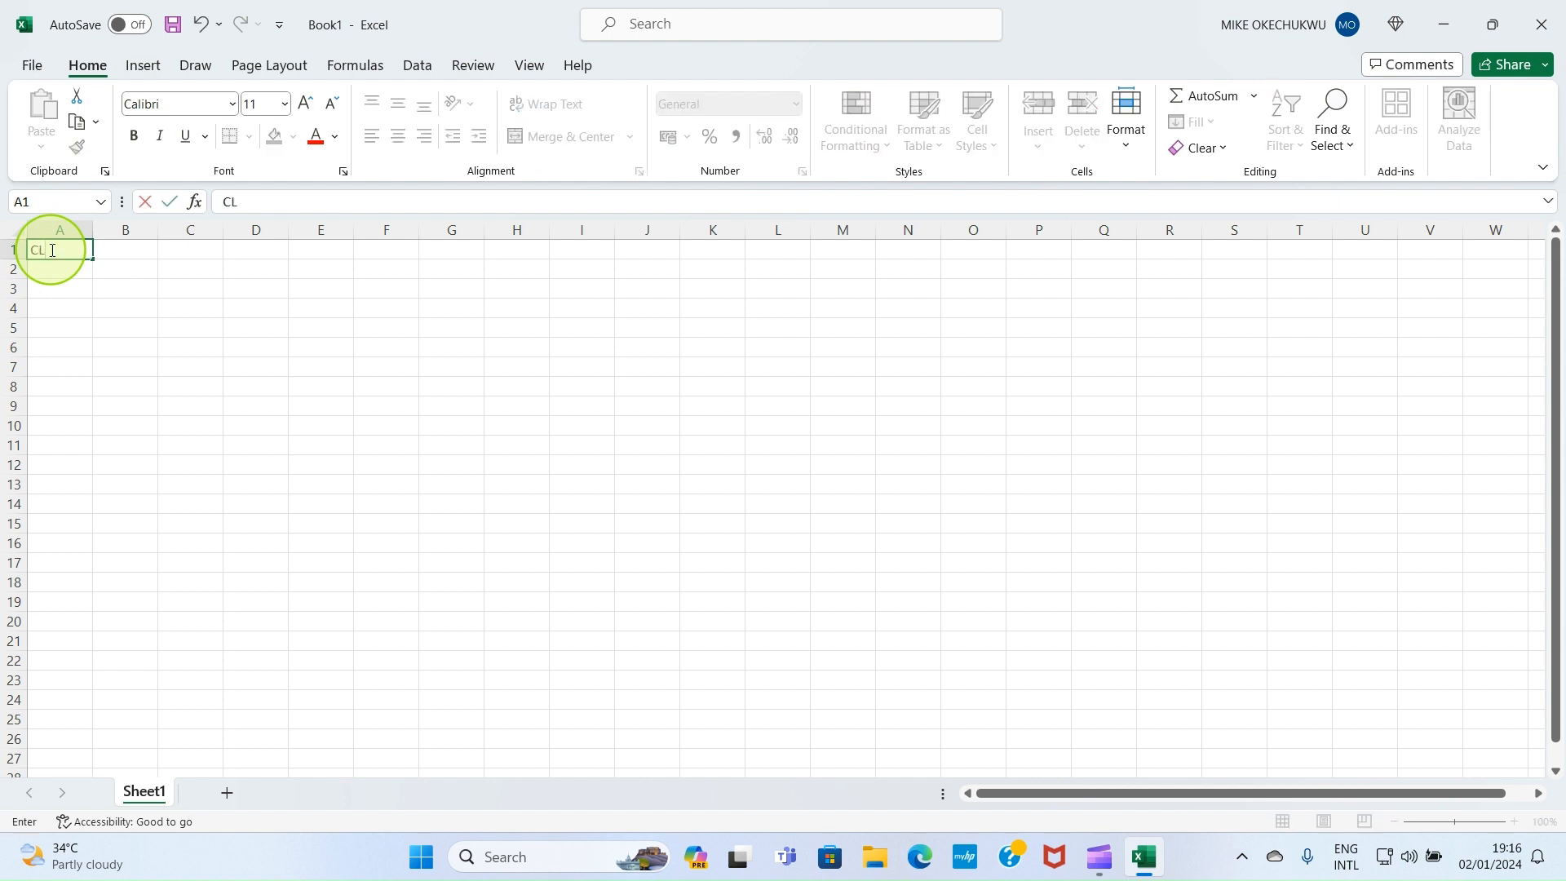
pyautogui.write('AA')
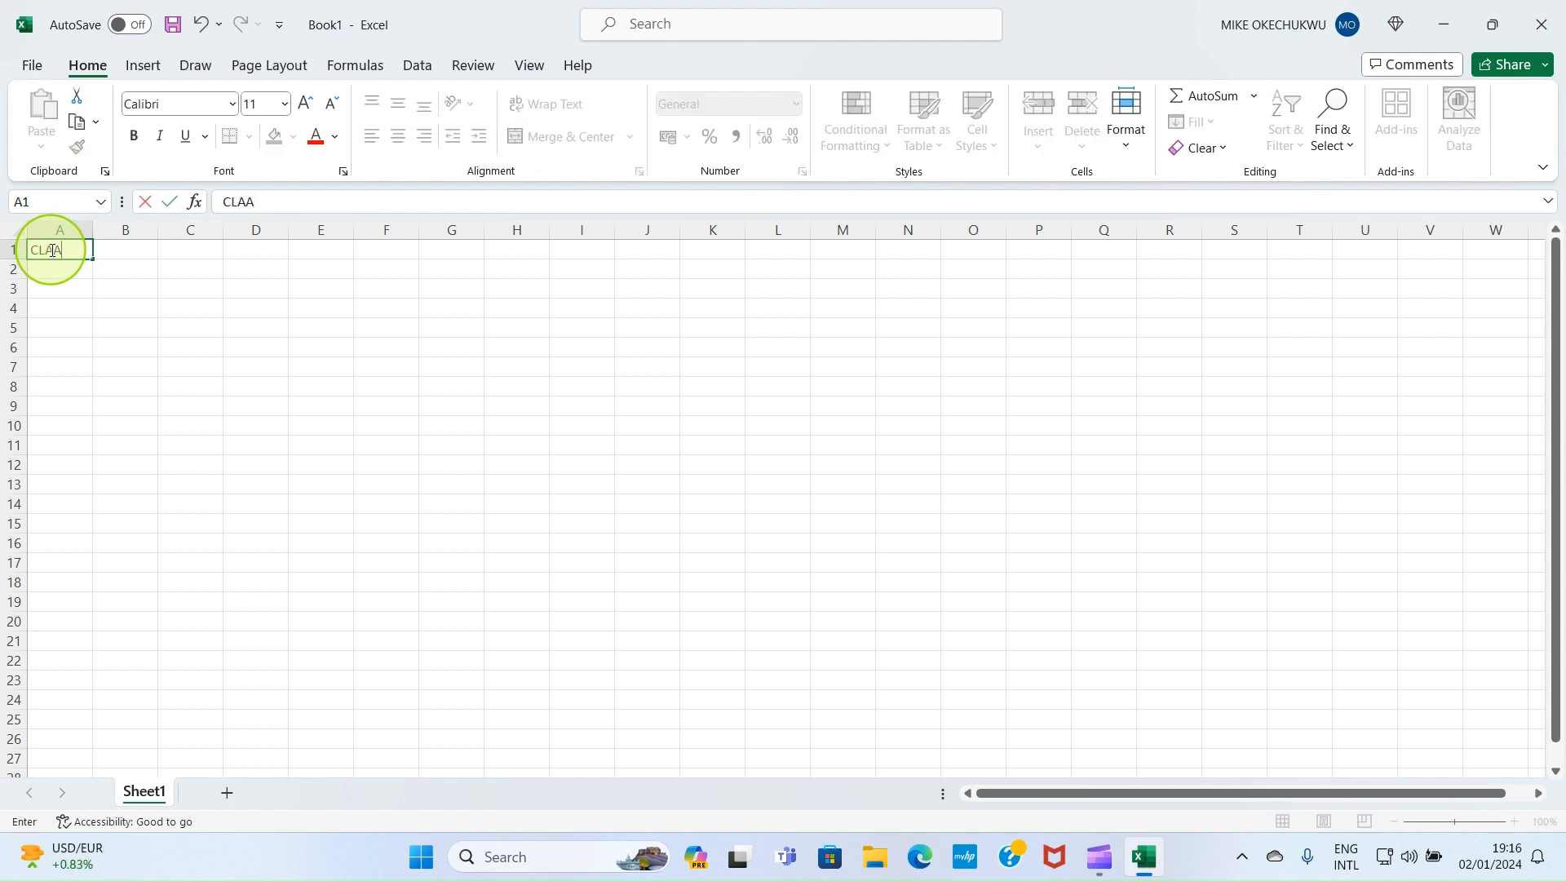
pyautogui.press('BackSpace')
pyautogui.write('SS')
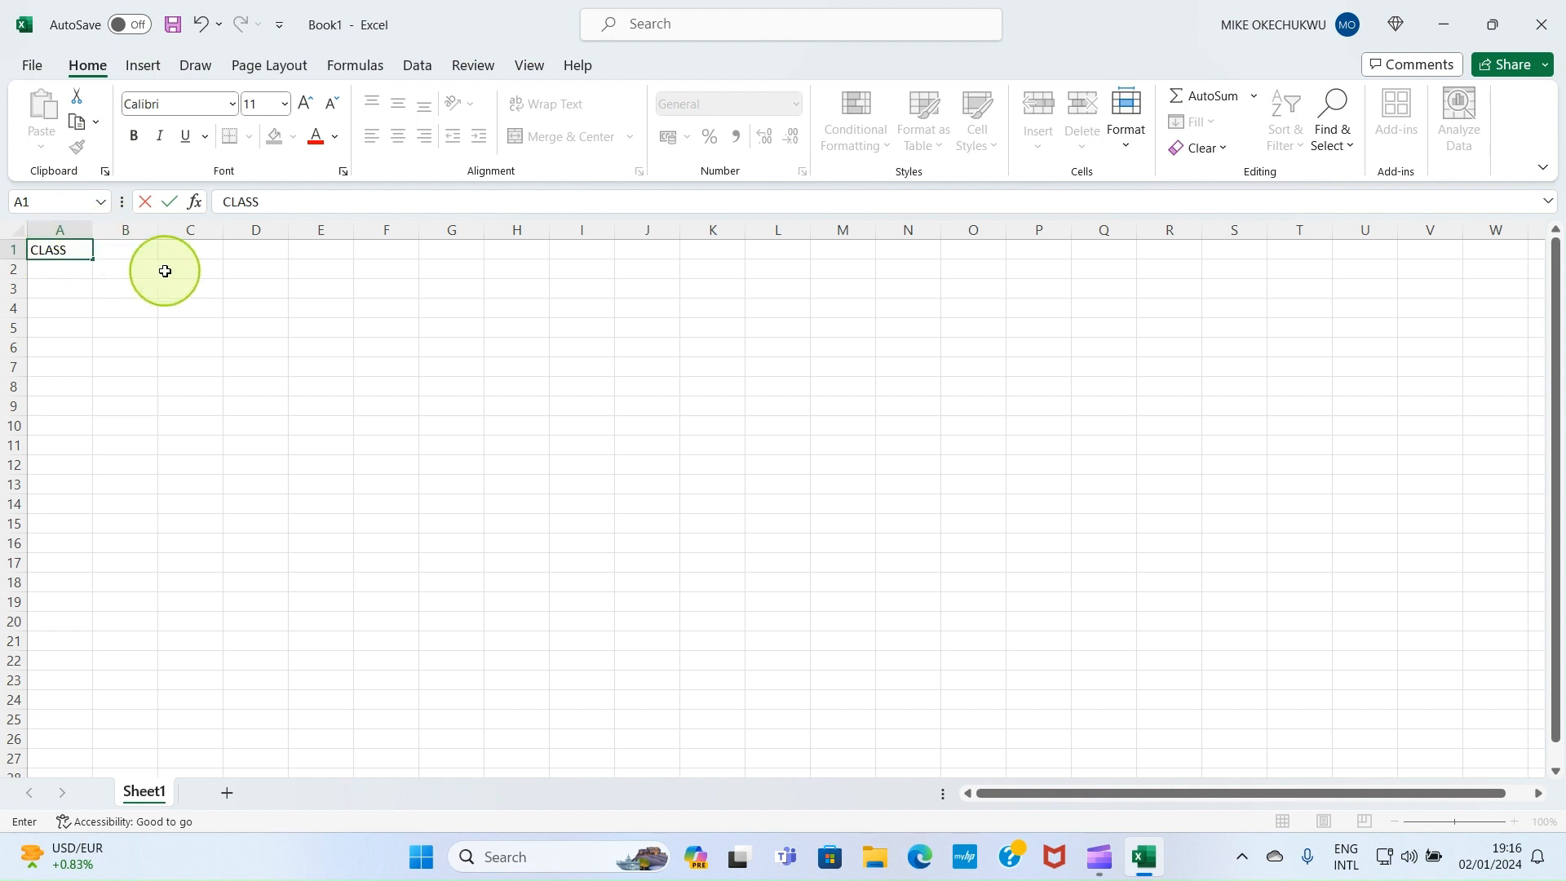
pyautogui.click(118, 248)
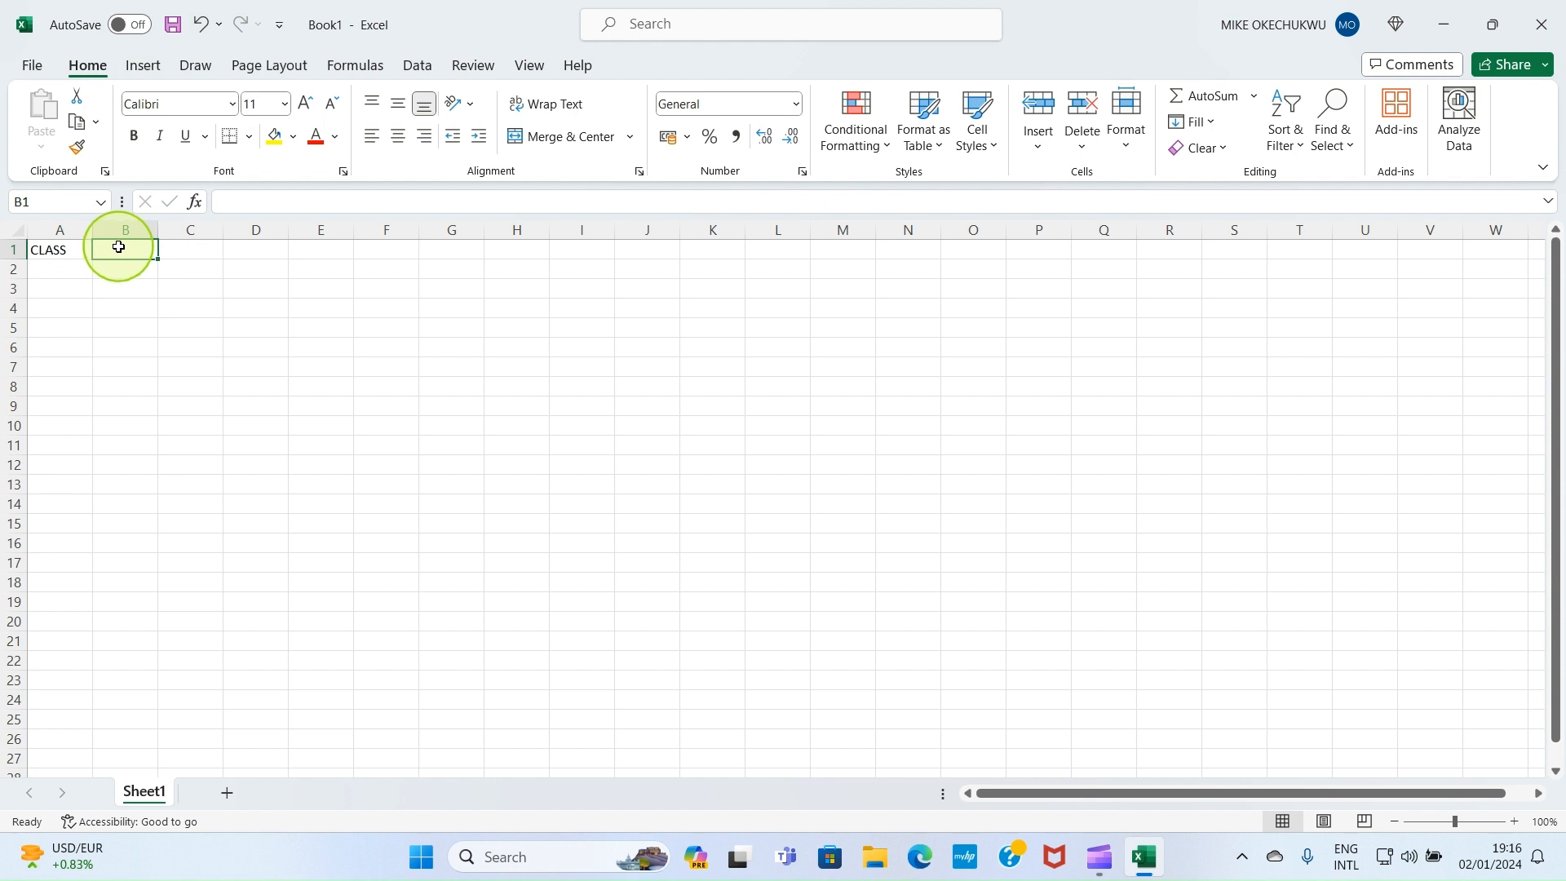
pyautogui.write('MAL')
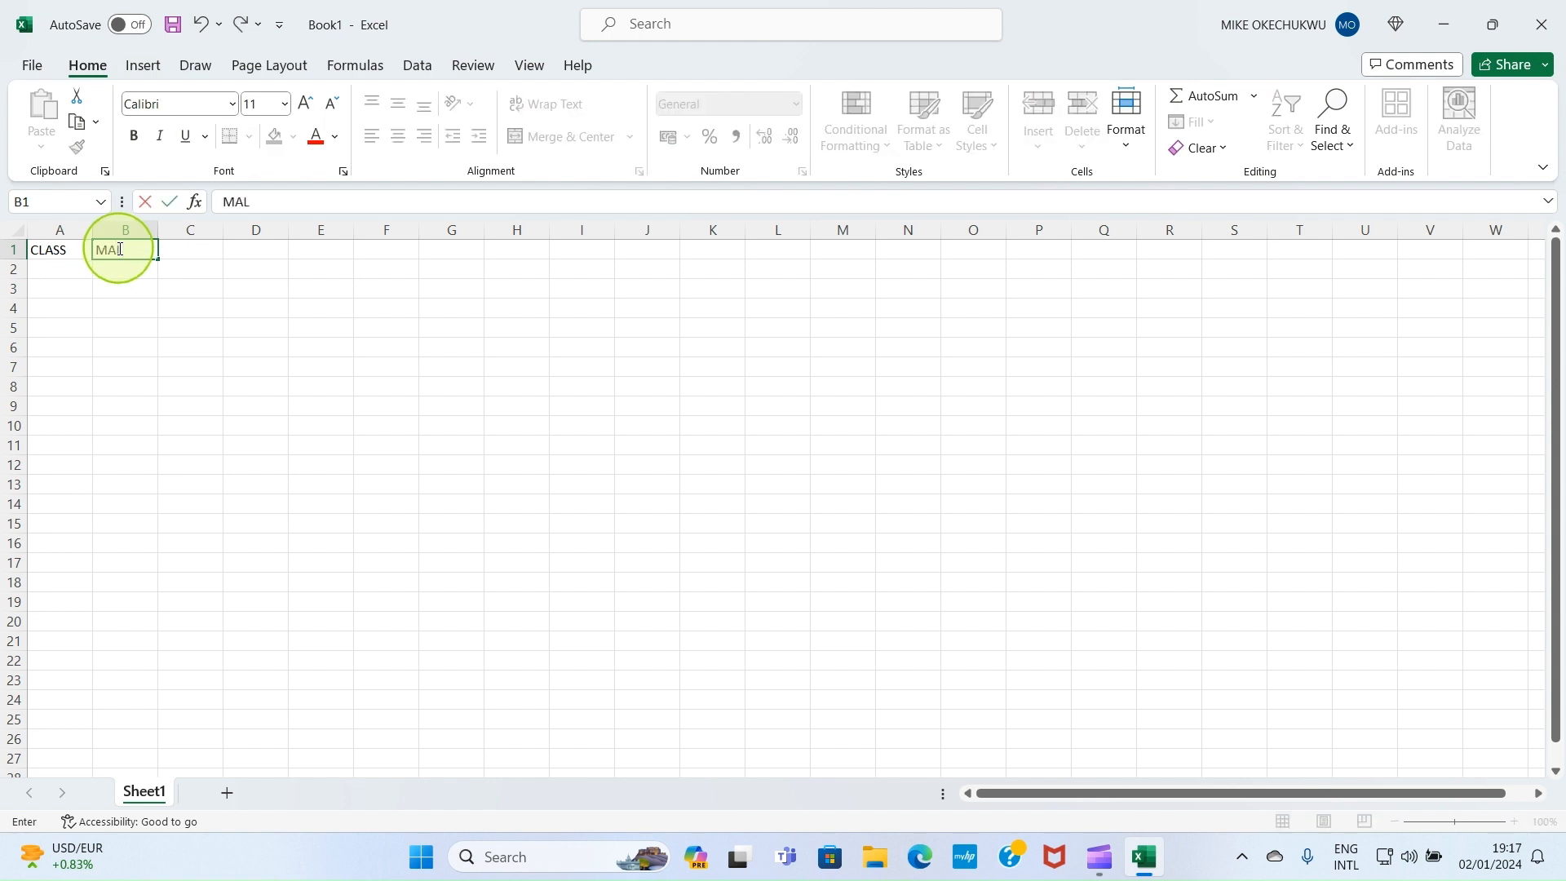
pyautogui.write('ES')
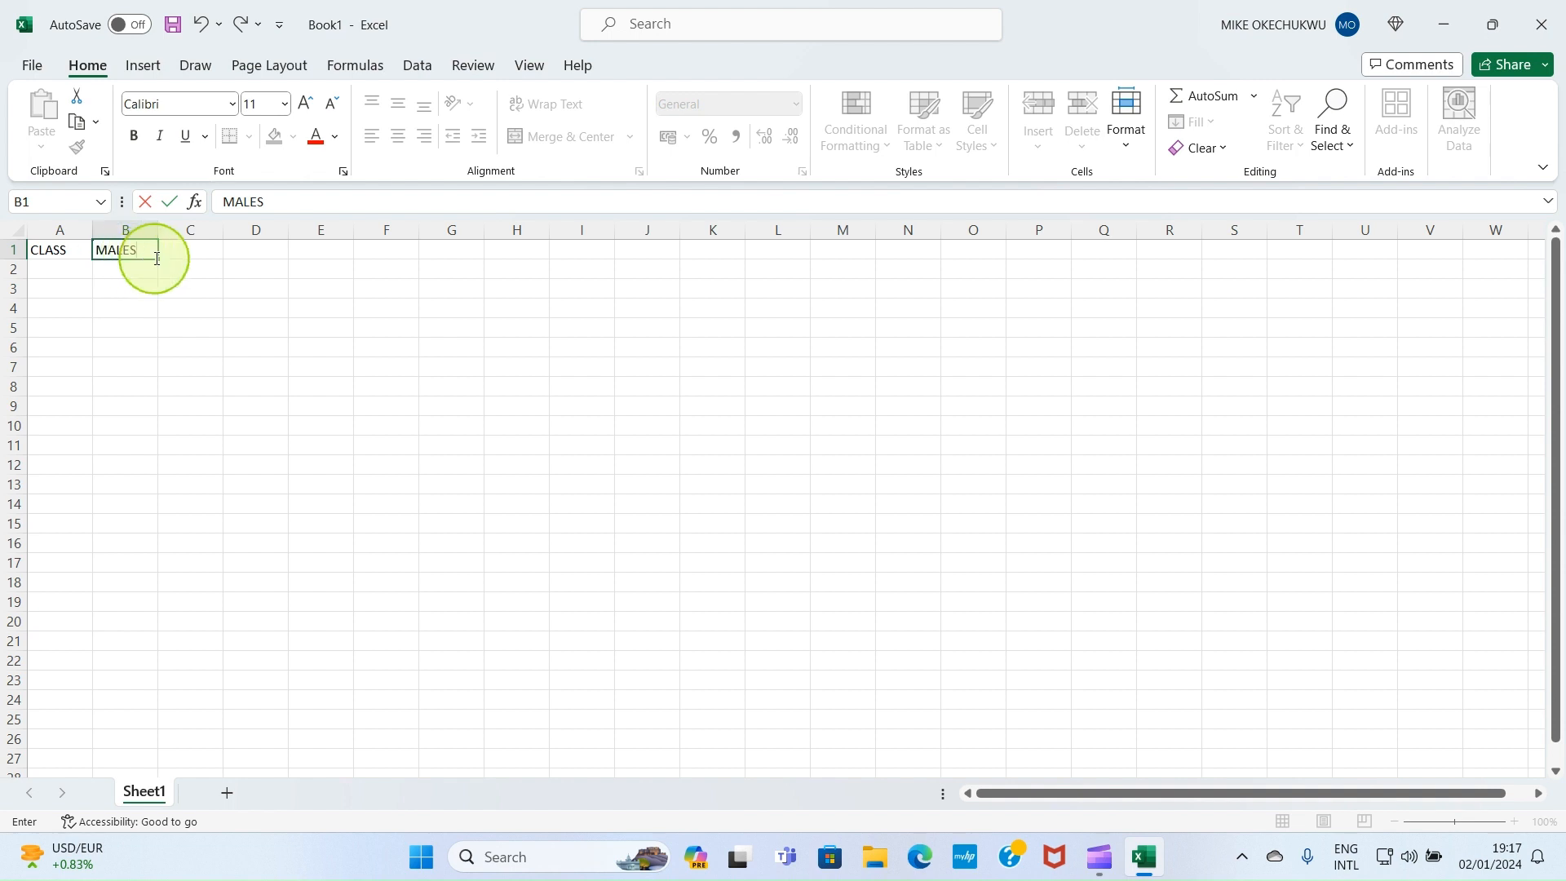
pyautogui.click(190, 250)
# Enter FEMALES in C1 and correct the A1 heading to read CLASSES
pyautogui.write('F')
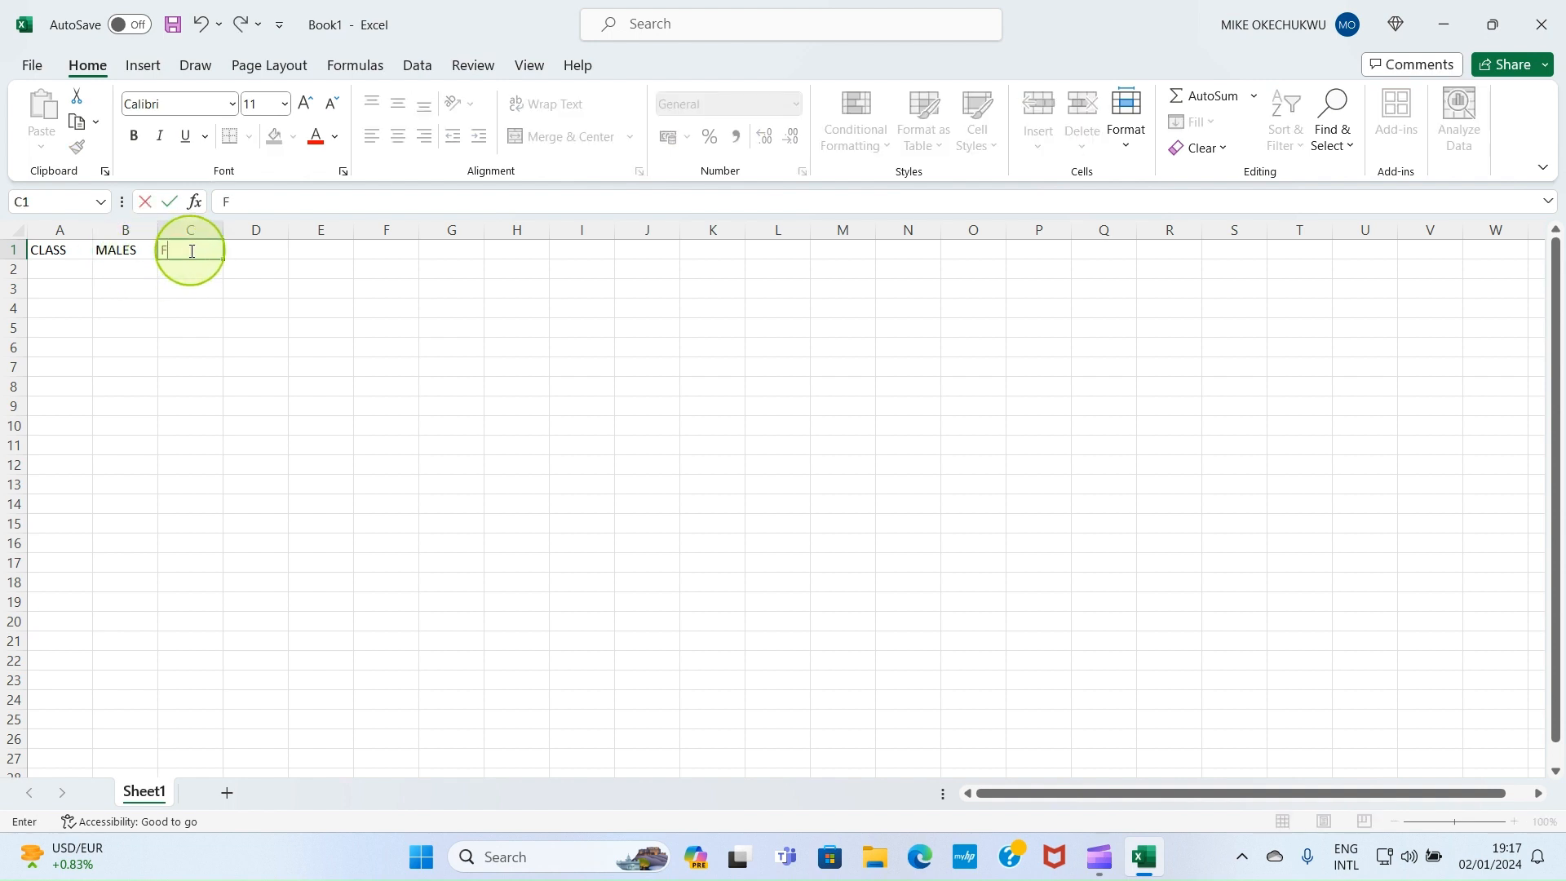
pyautogui.write('EMALES')
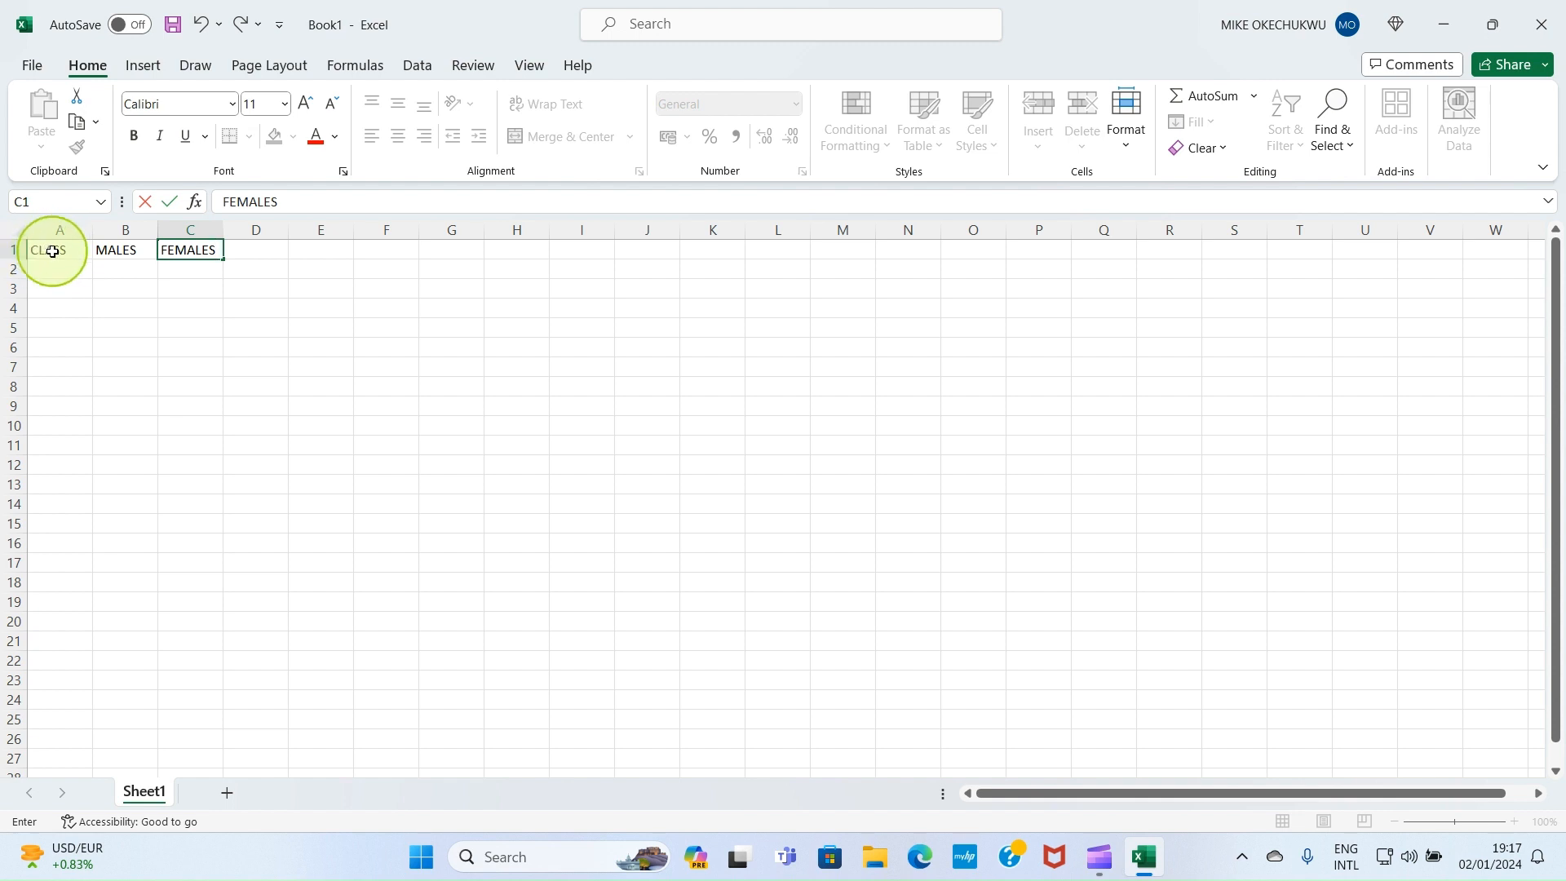
pyautogui.doubleClick(53, 251)
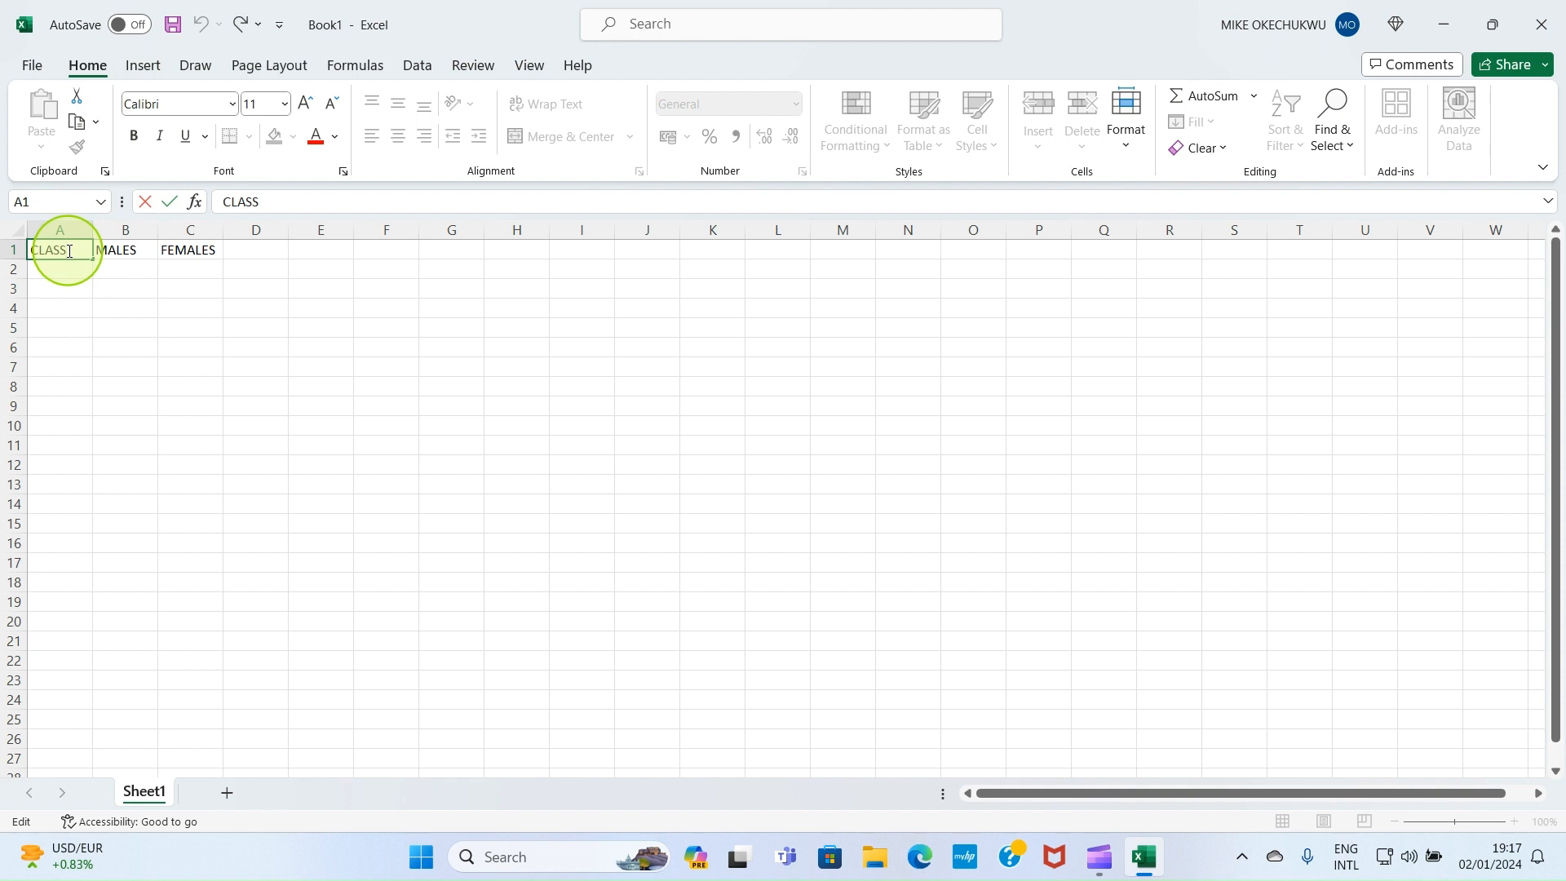
pyautogui.write('ES')
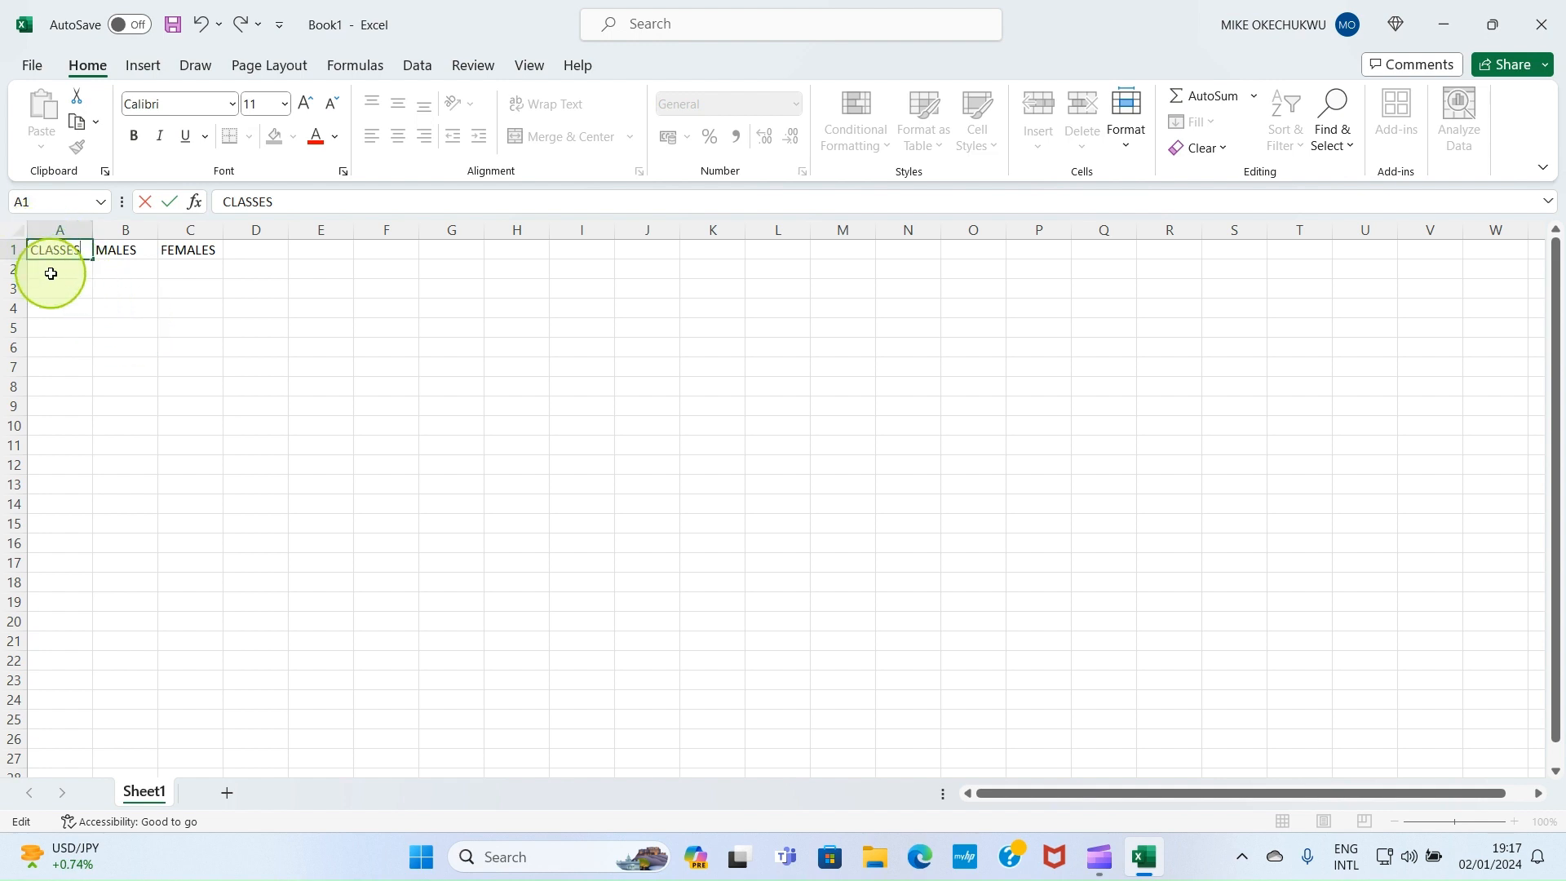
pyautogui.click(52, 272)
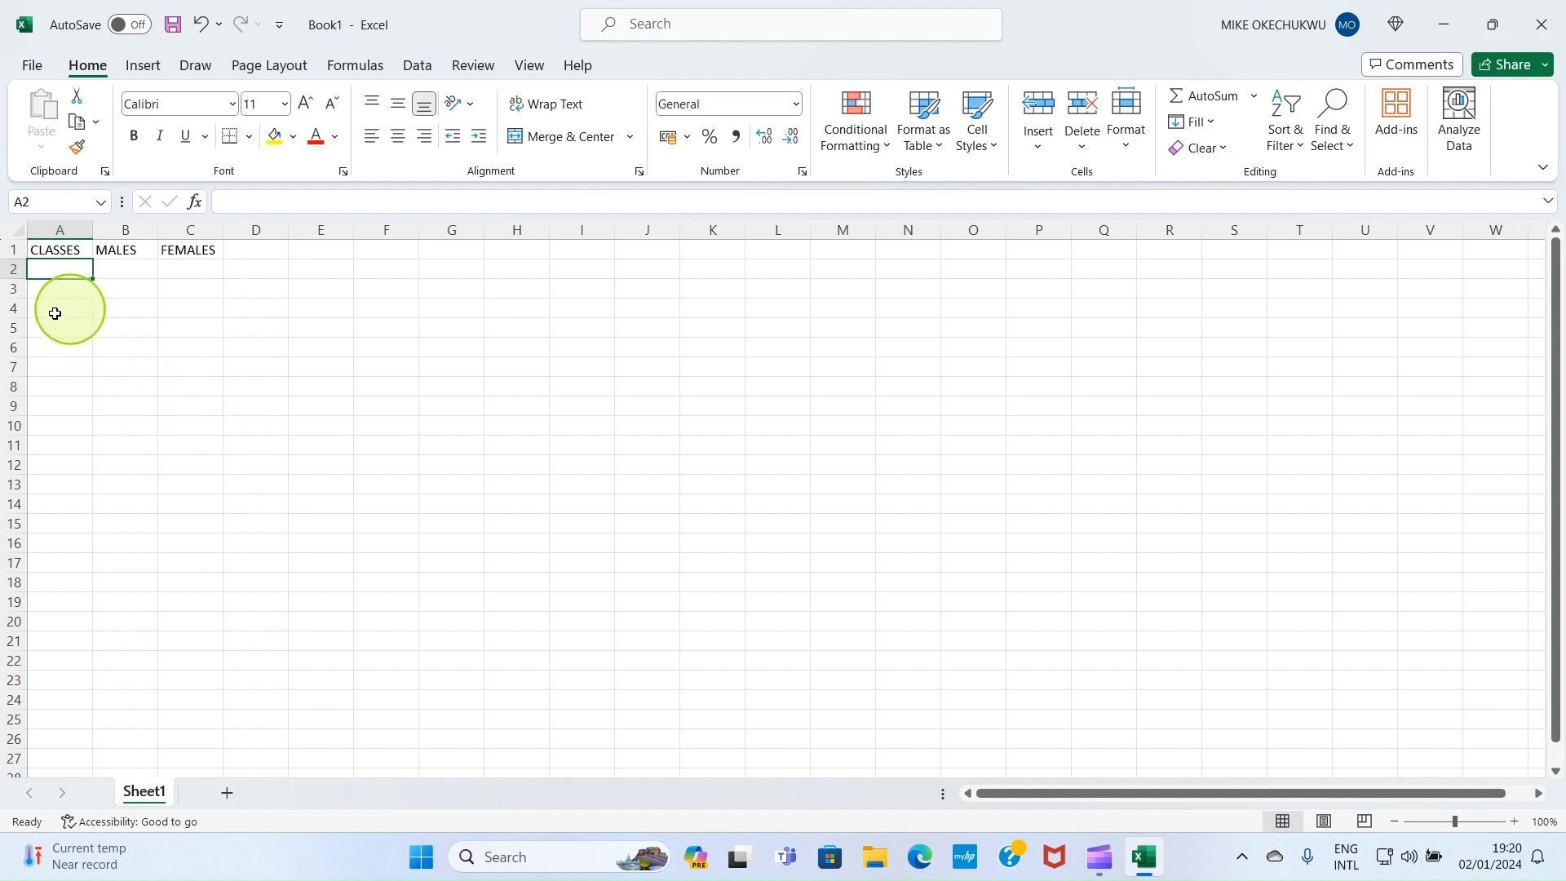
# Save the workbook to Documents under the name GODWINACADEMY
pyautogui.click(31, 65)
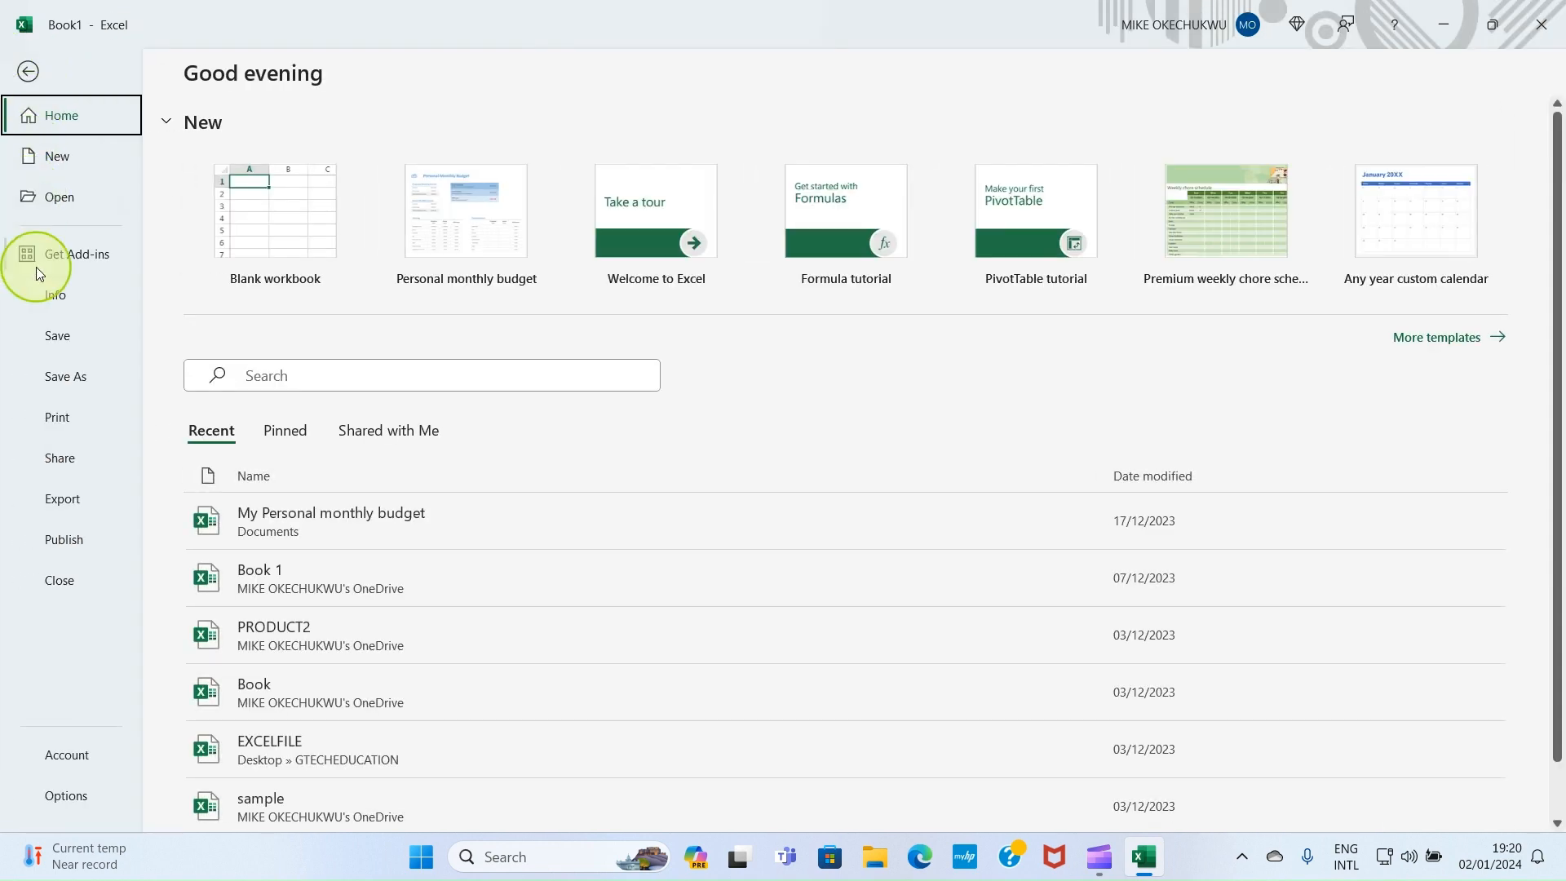
pyautogui.click(65, 380)
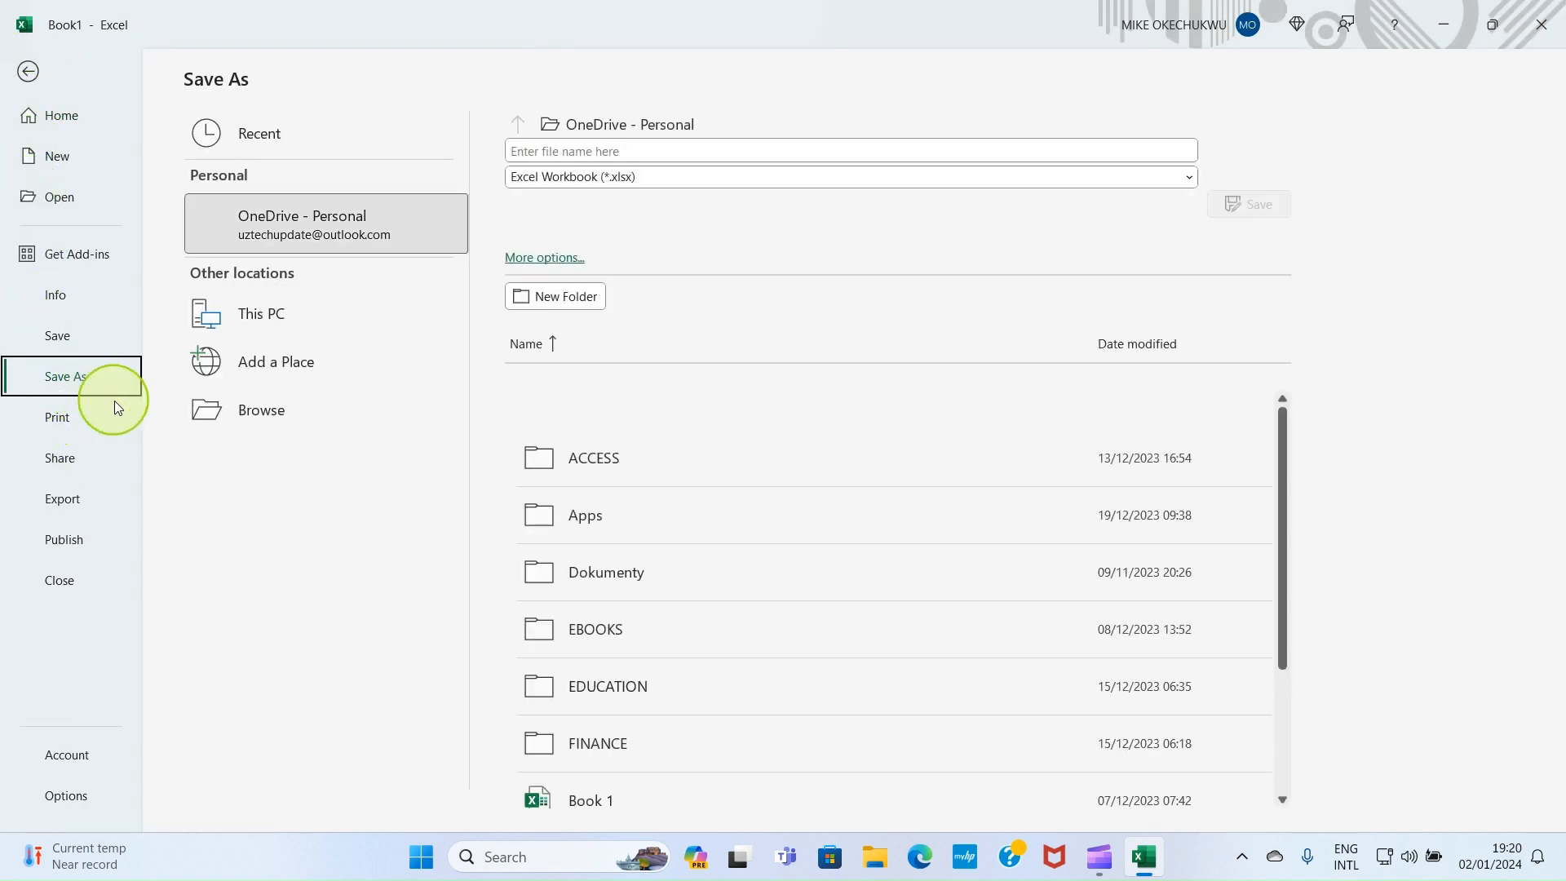
pyautogui.click(245, 416)
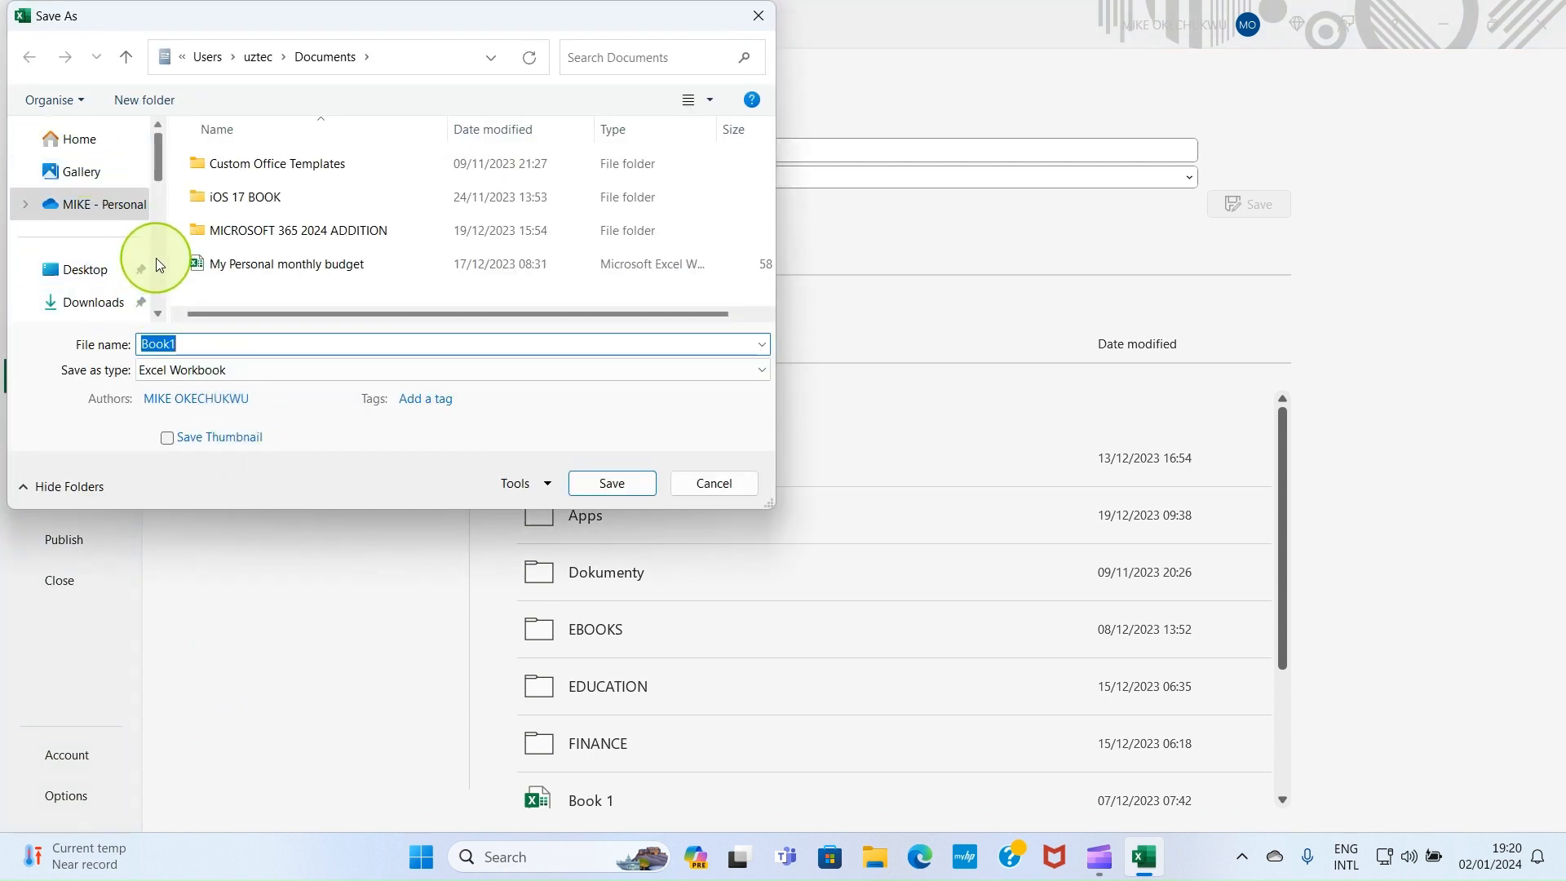
pyautogui.scroll(-1, 155, 263)
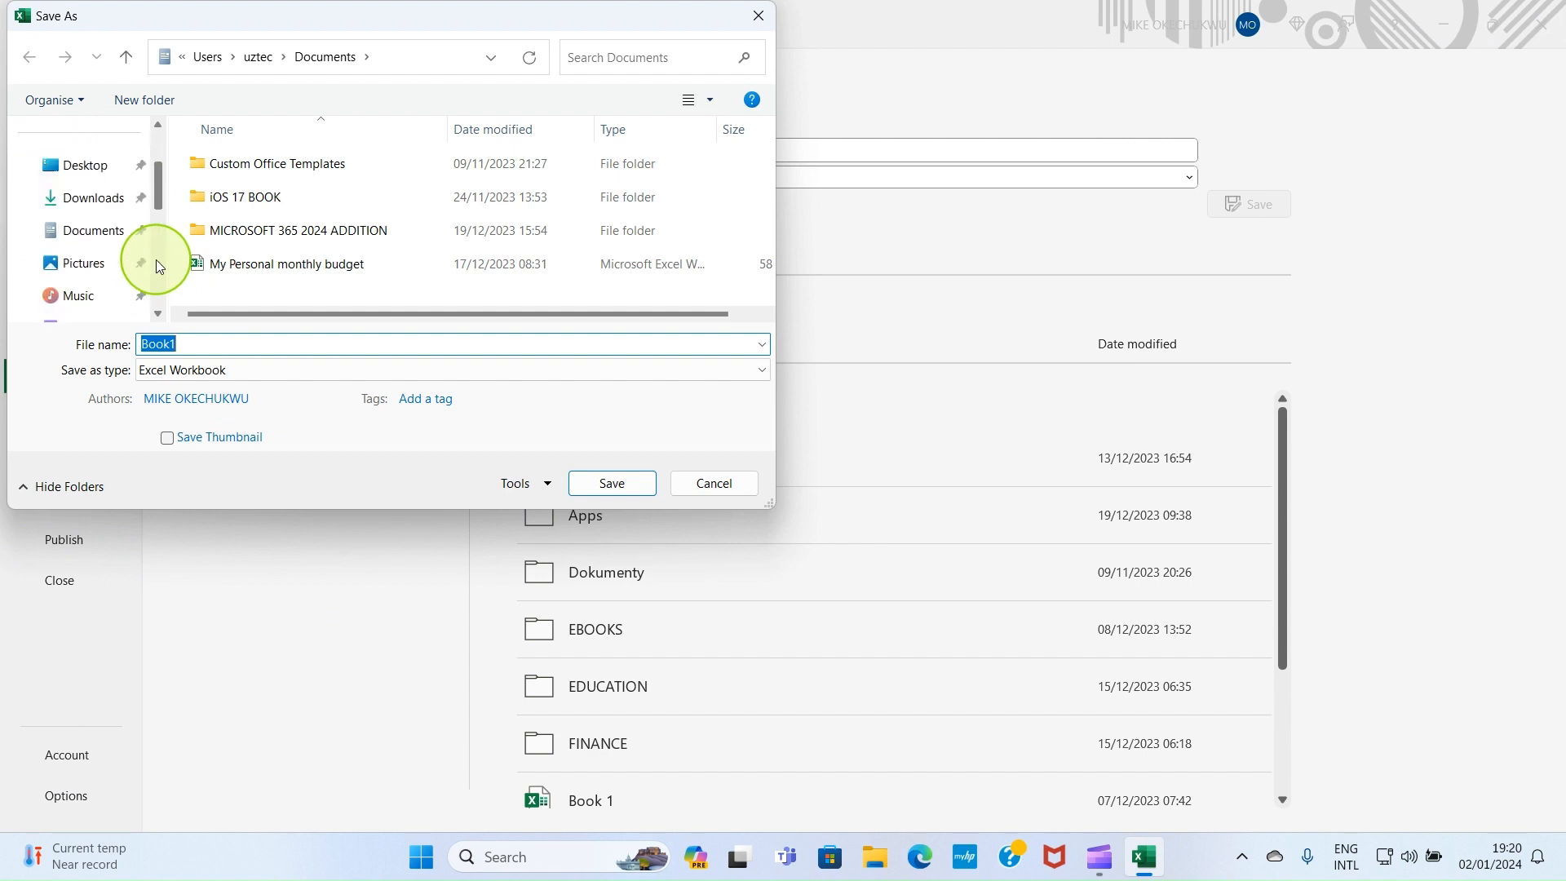
pyautogui.click(85, 233)
pyautogui.click(190, 341)
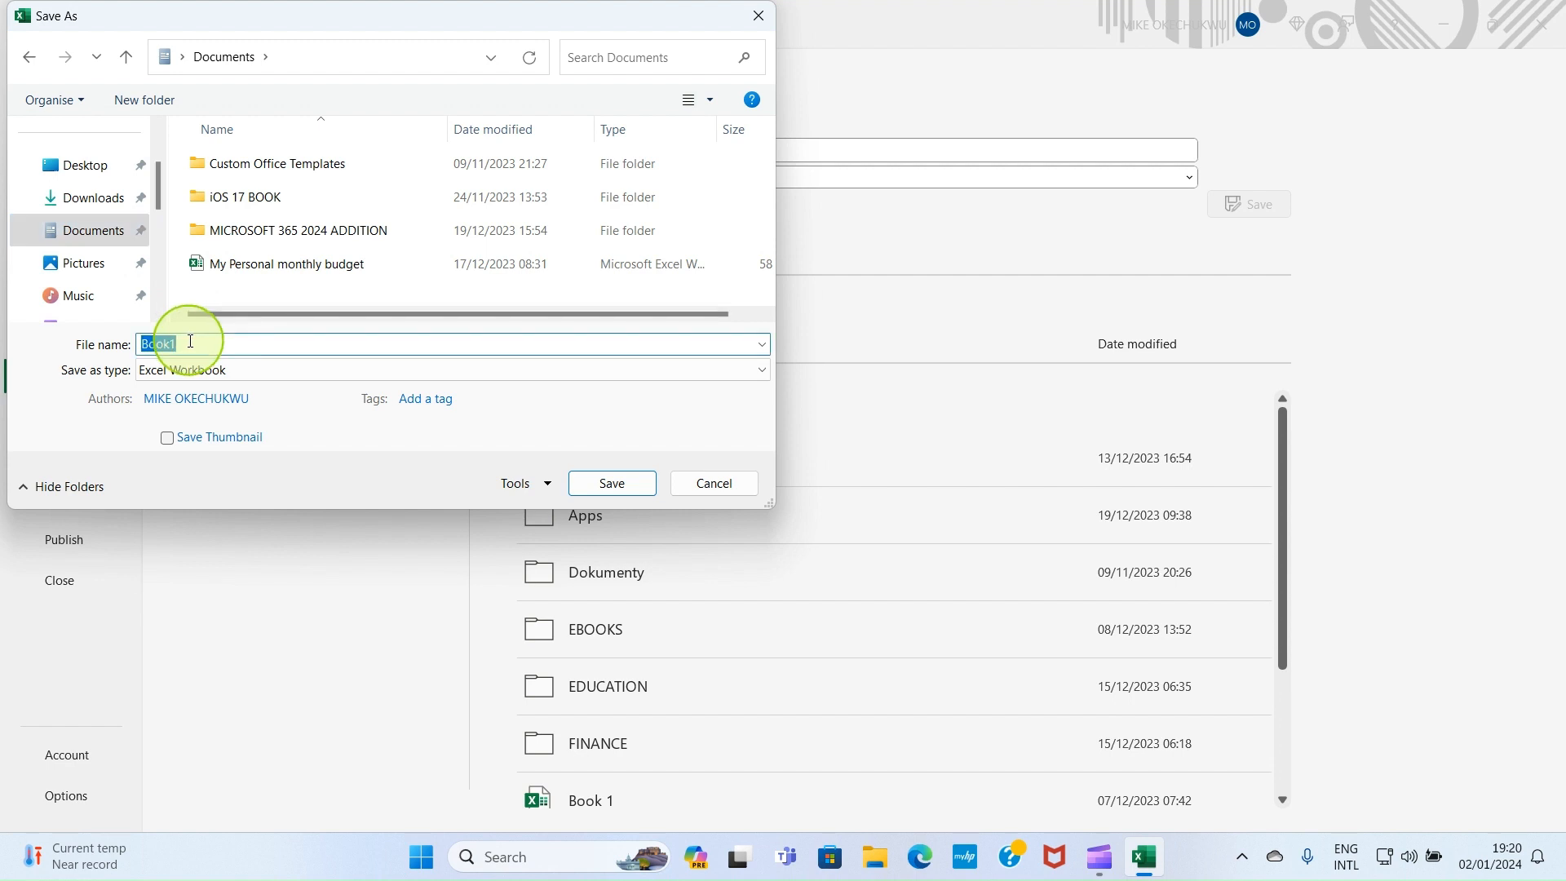
pyautogui.click(190, 340)
pyautogui.press('BackSpace')
pyautogui.press('BackSpace')
pyautogui.press('BackSpace')
pyautogui.press('BackSpace')
pyautogui.press('BackSpace')
pyautogui.write('GODWINACADEMY')
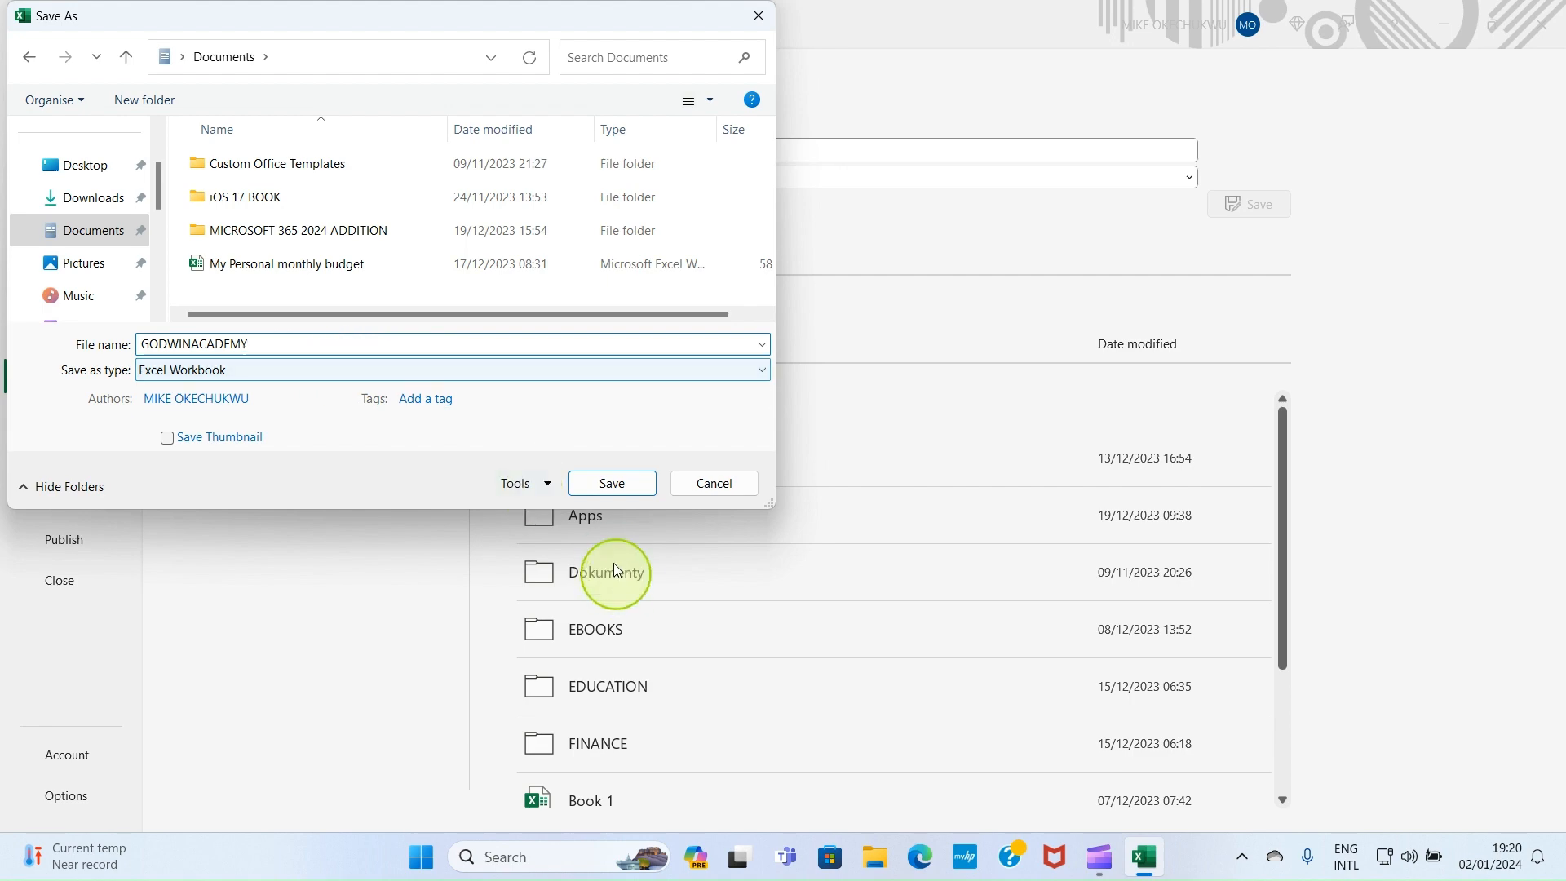
pyautogui.click(607, 485)
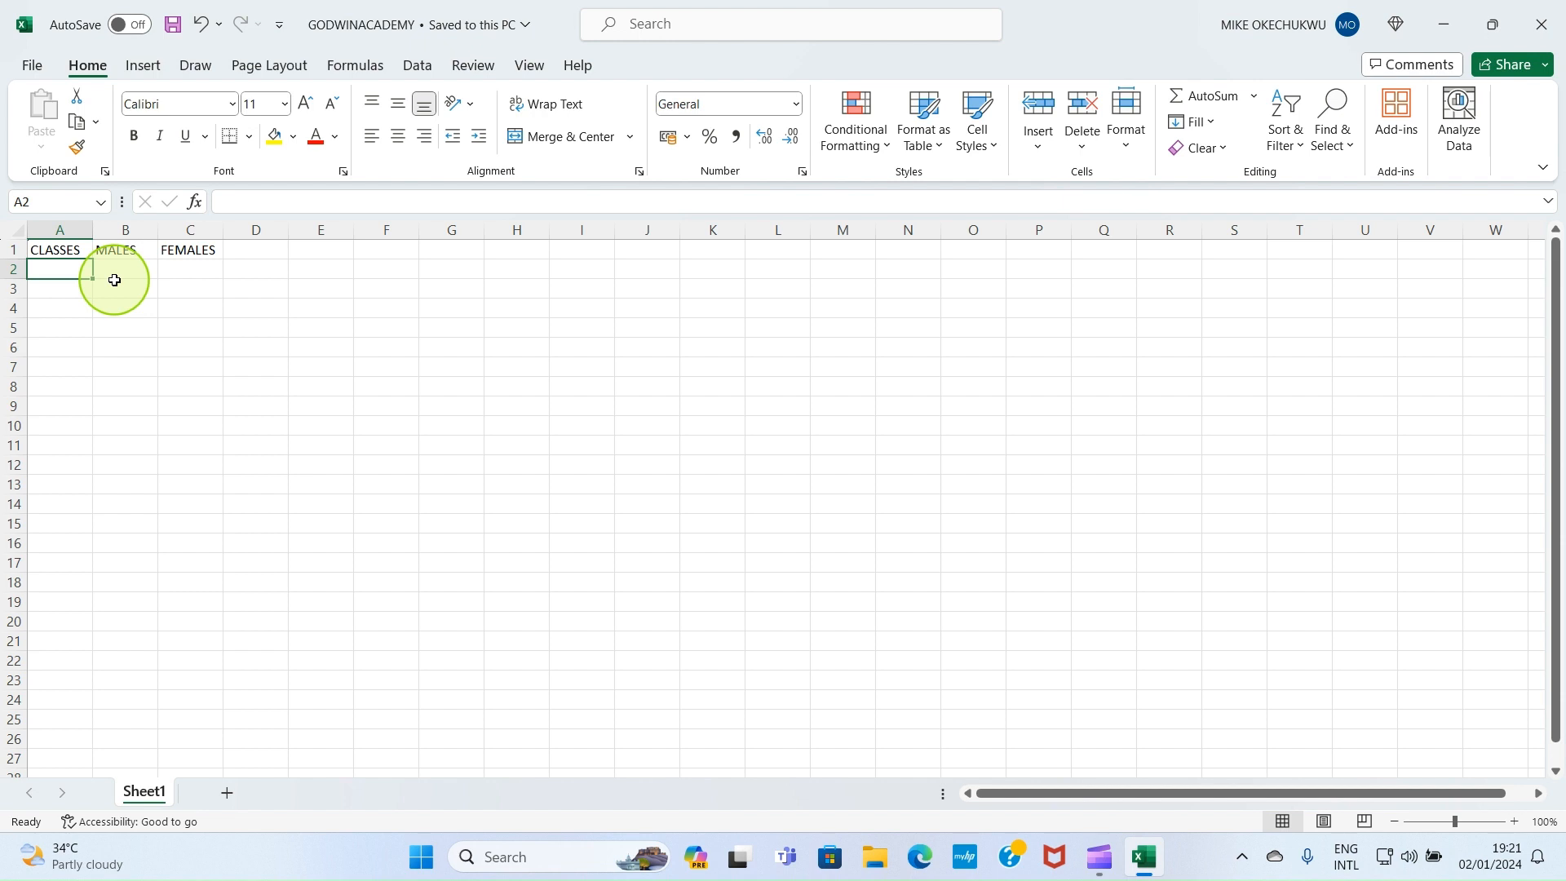
# Return to the worksheet and select cell A1 holding the CLASSES heading
pyautogui.click(172, 25)
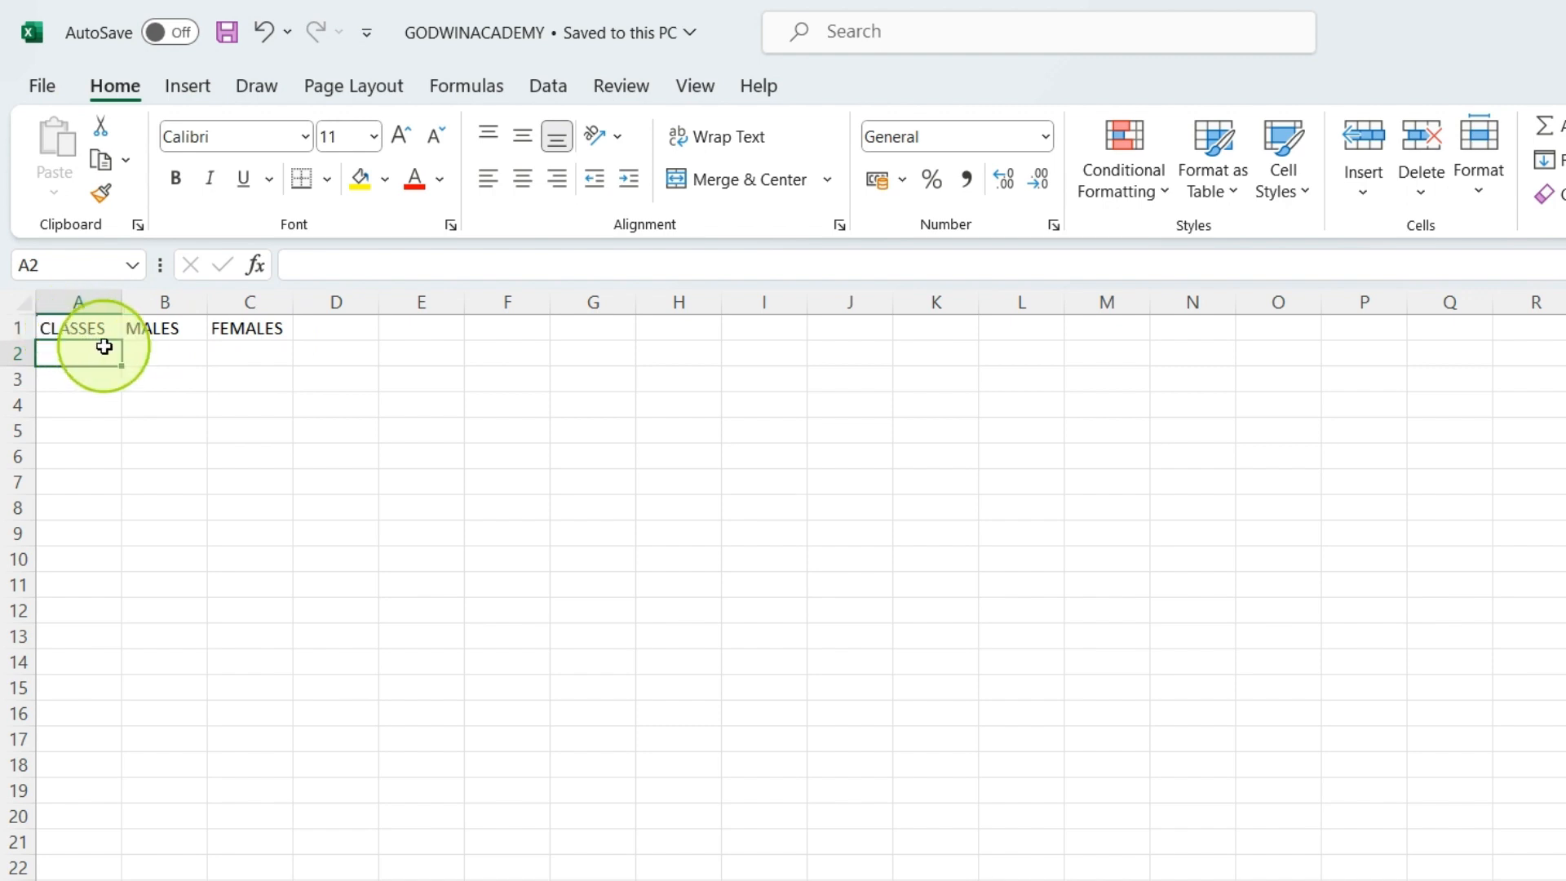
pyautogui.click(67, 329)
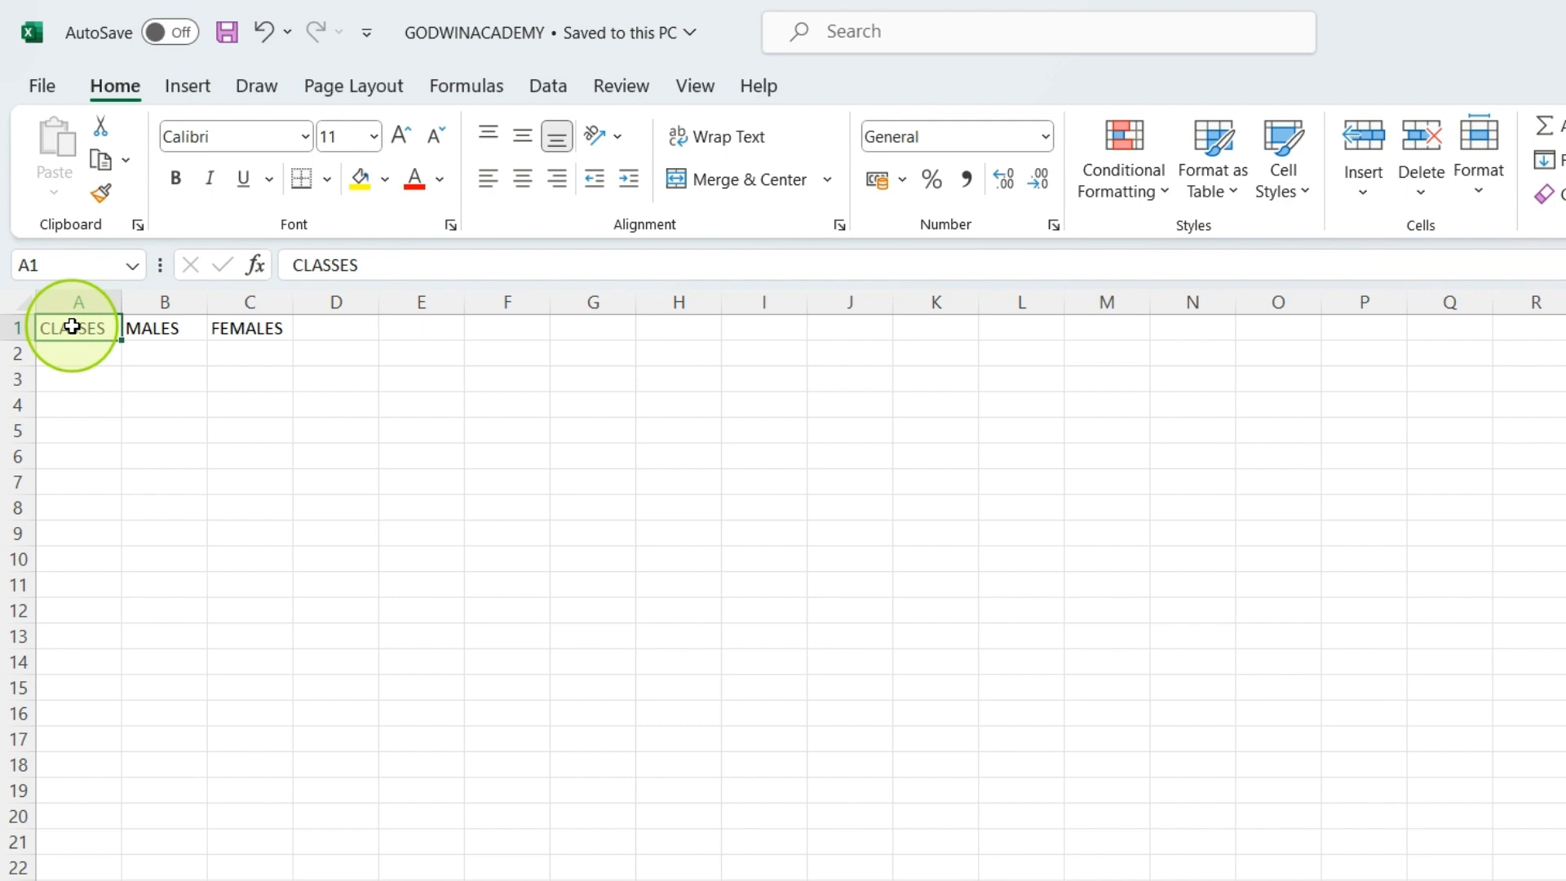
# Select A1:C1 and bold the CLASSES, MALES and FEMALES headings
pyautogui.click(175, 181)
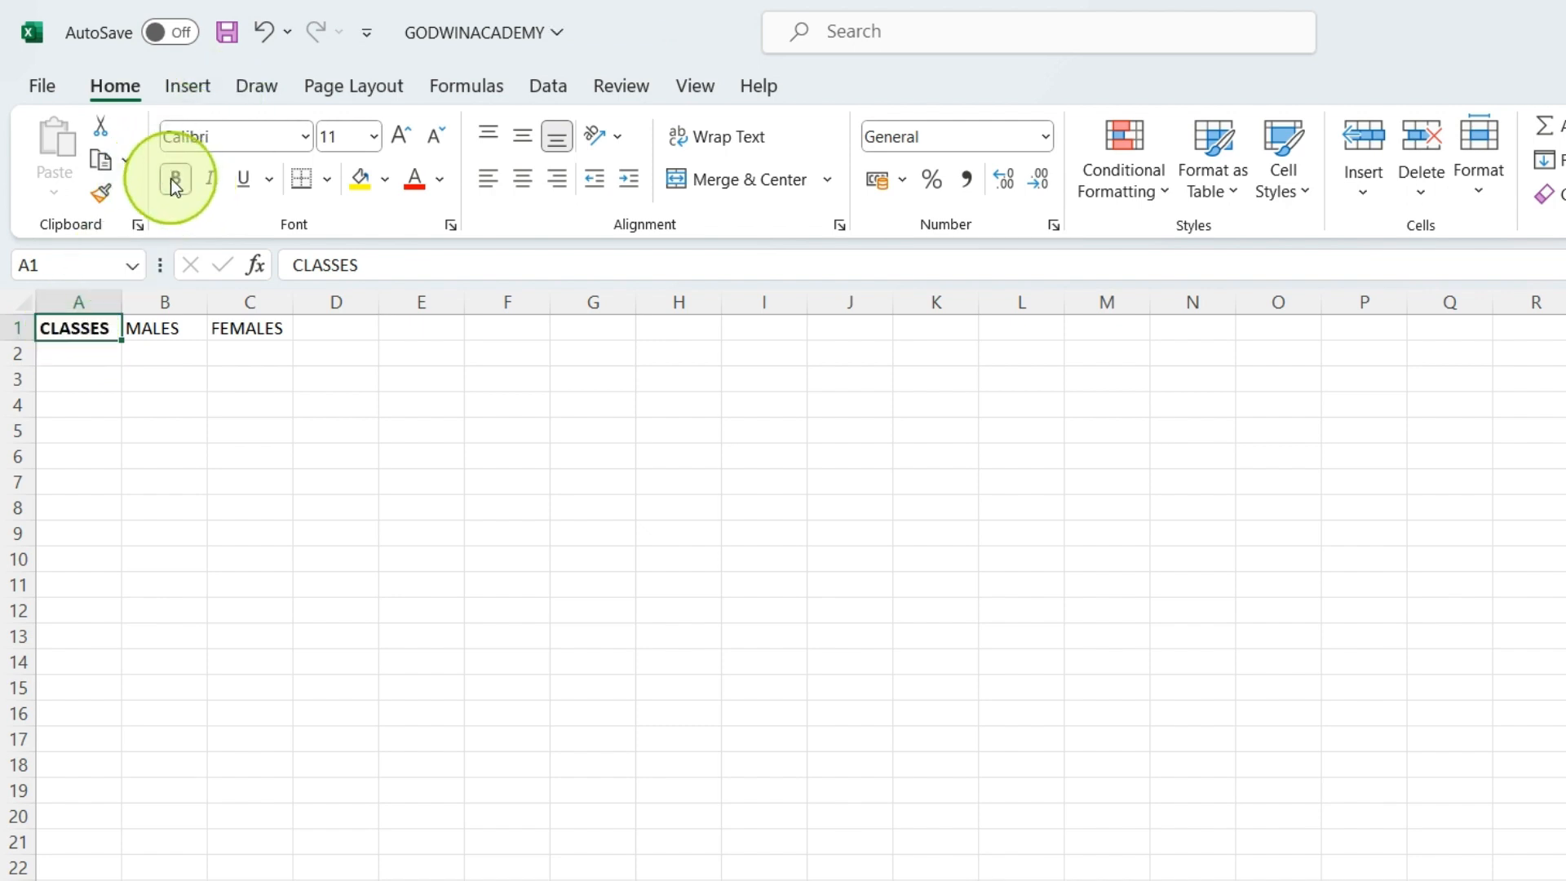
pyautogui.click(172, 180)
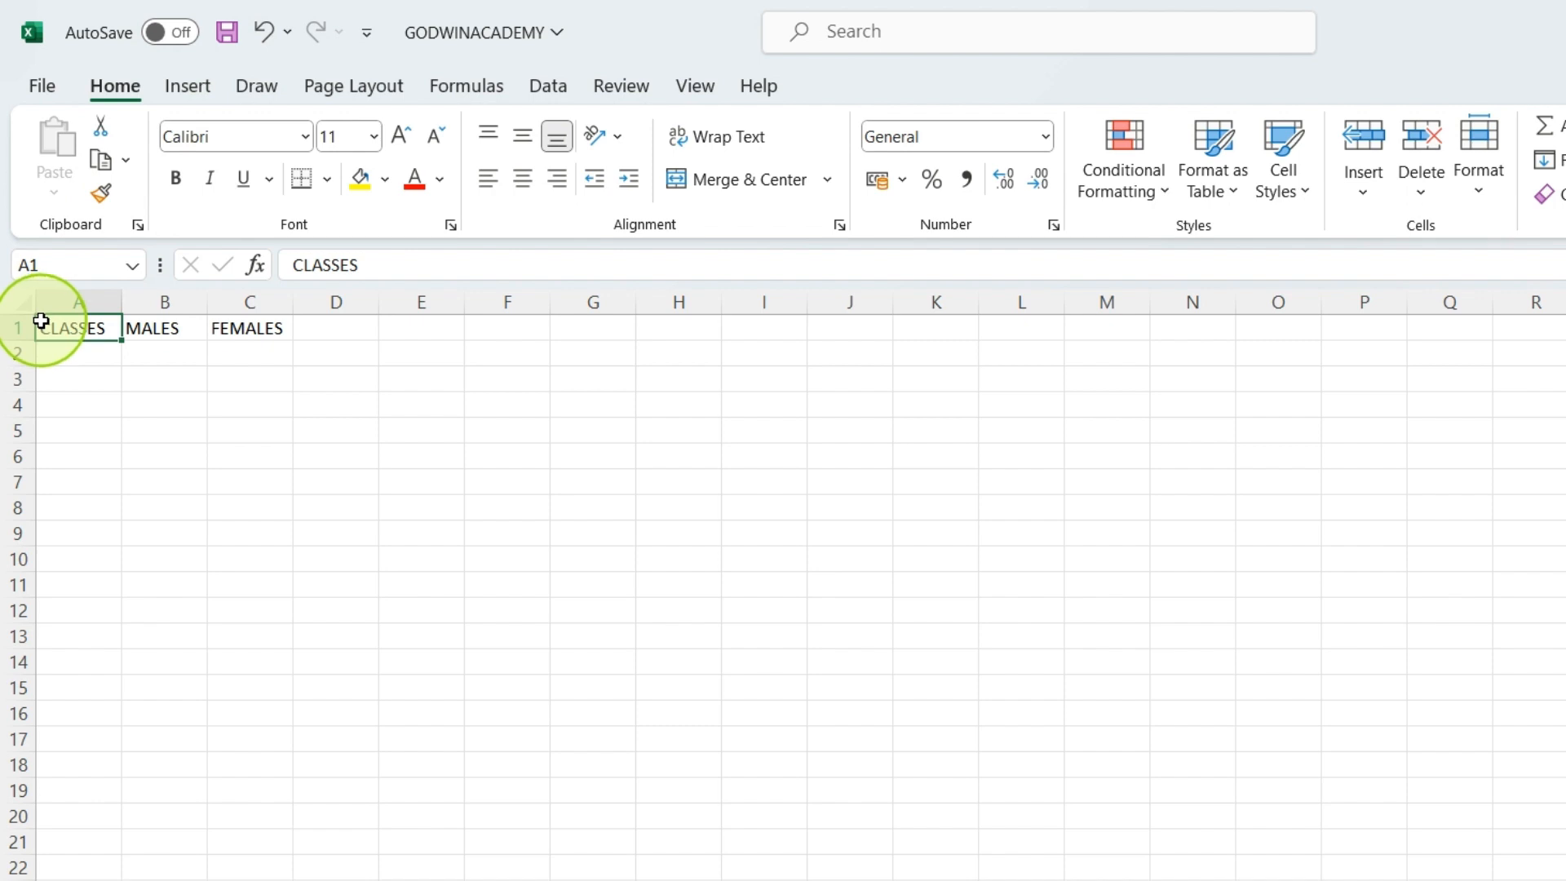
pyautogui.moveTo(41, 321); pyautogui.dragTo(238, 326)
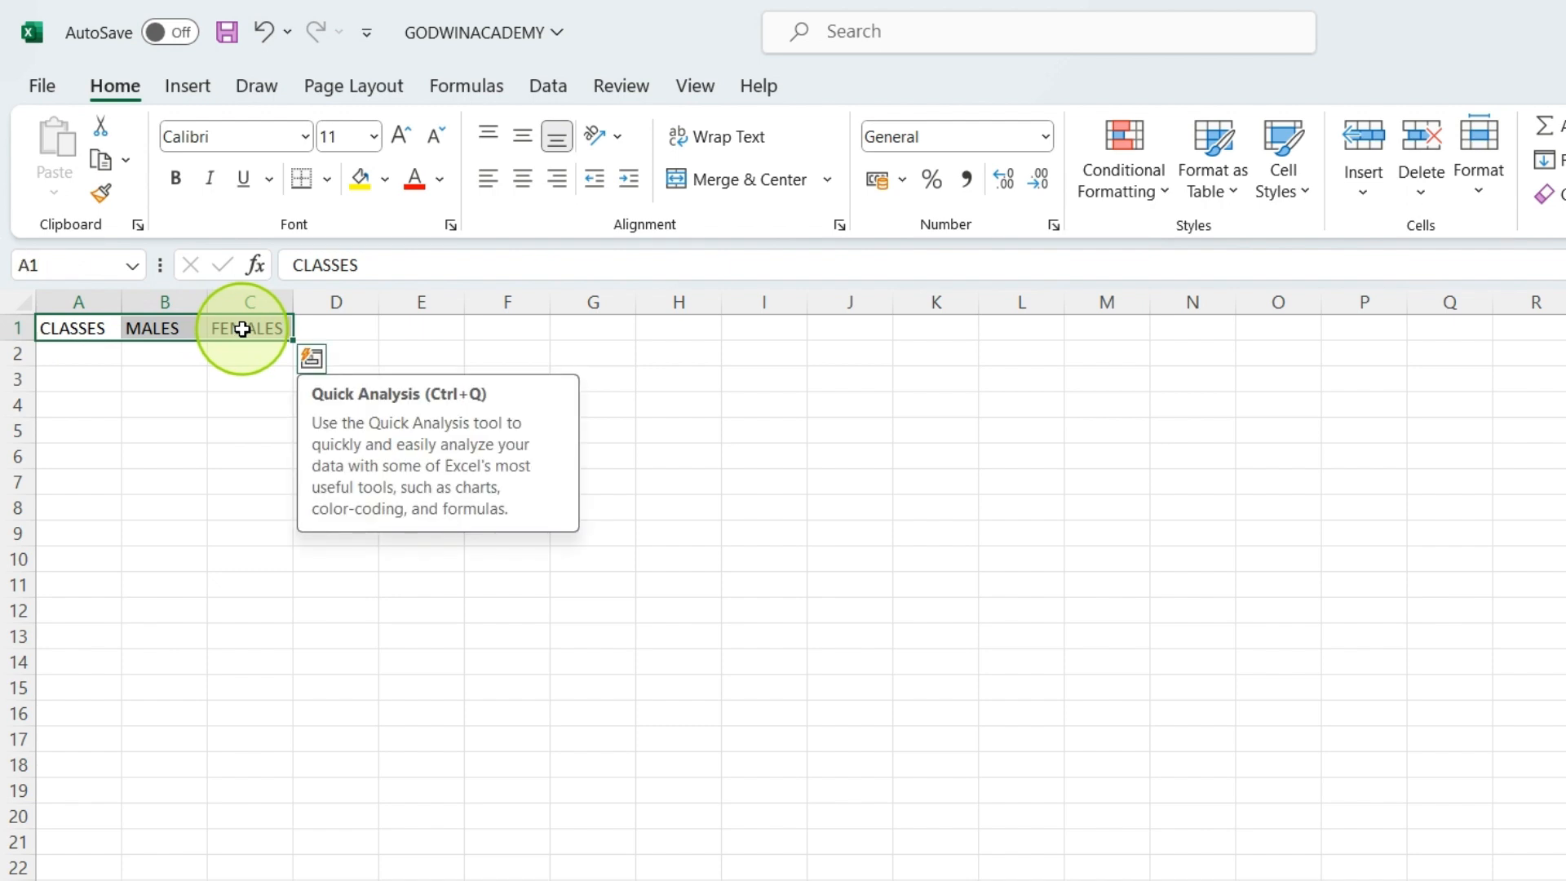
pyautogui.click(176, 178)
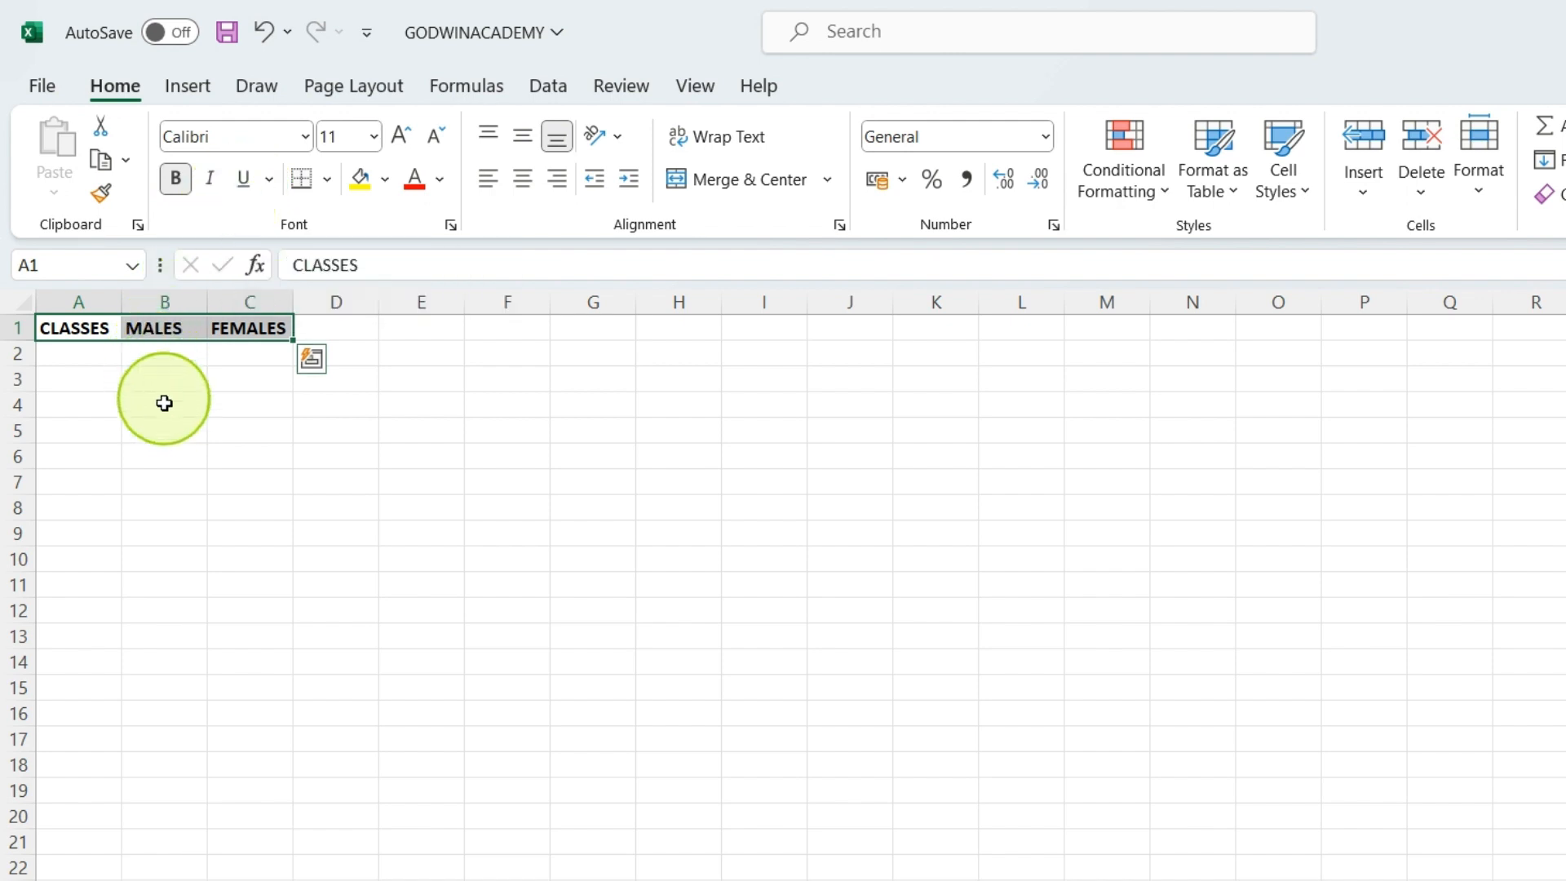
pyautogui.click(68, 355)
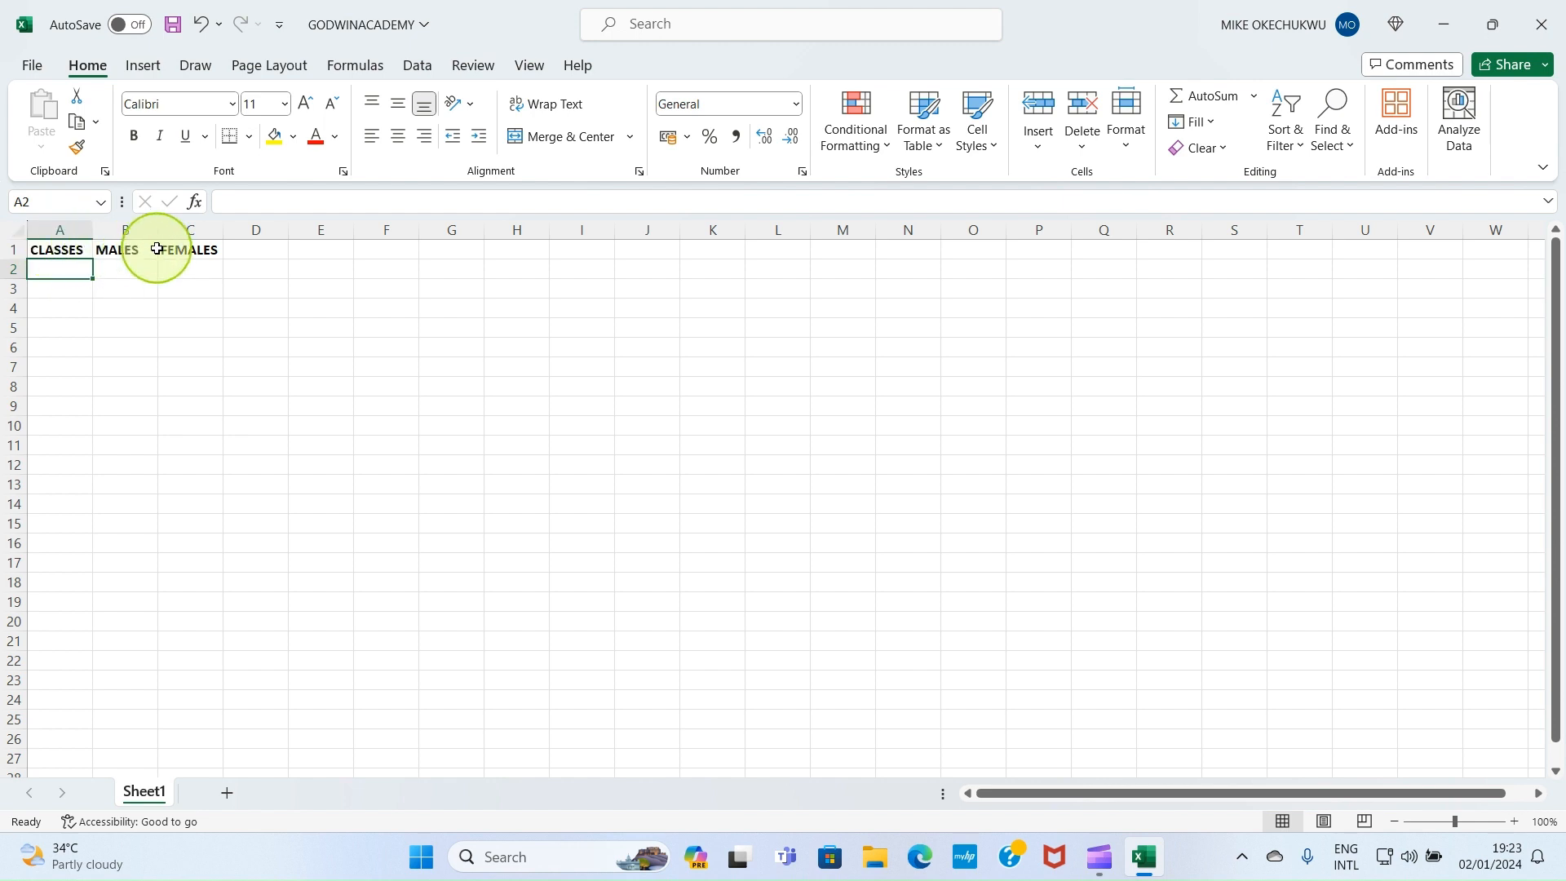
# Edit cell B1 so its heading reads NUMBER OF MALES
pyautogui.doubleClick(112, 251)
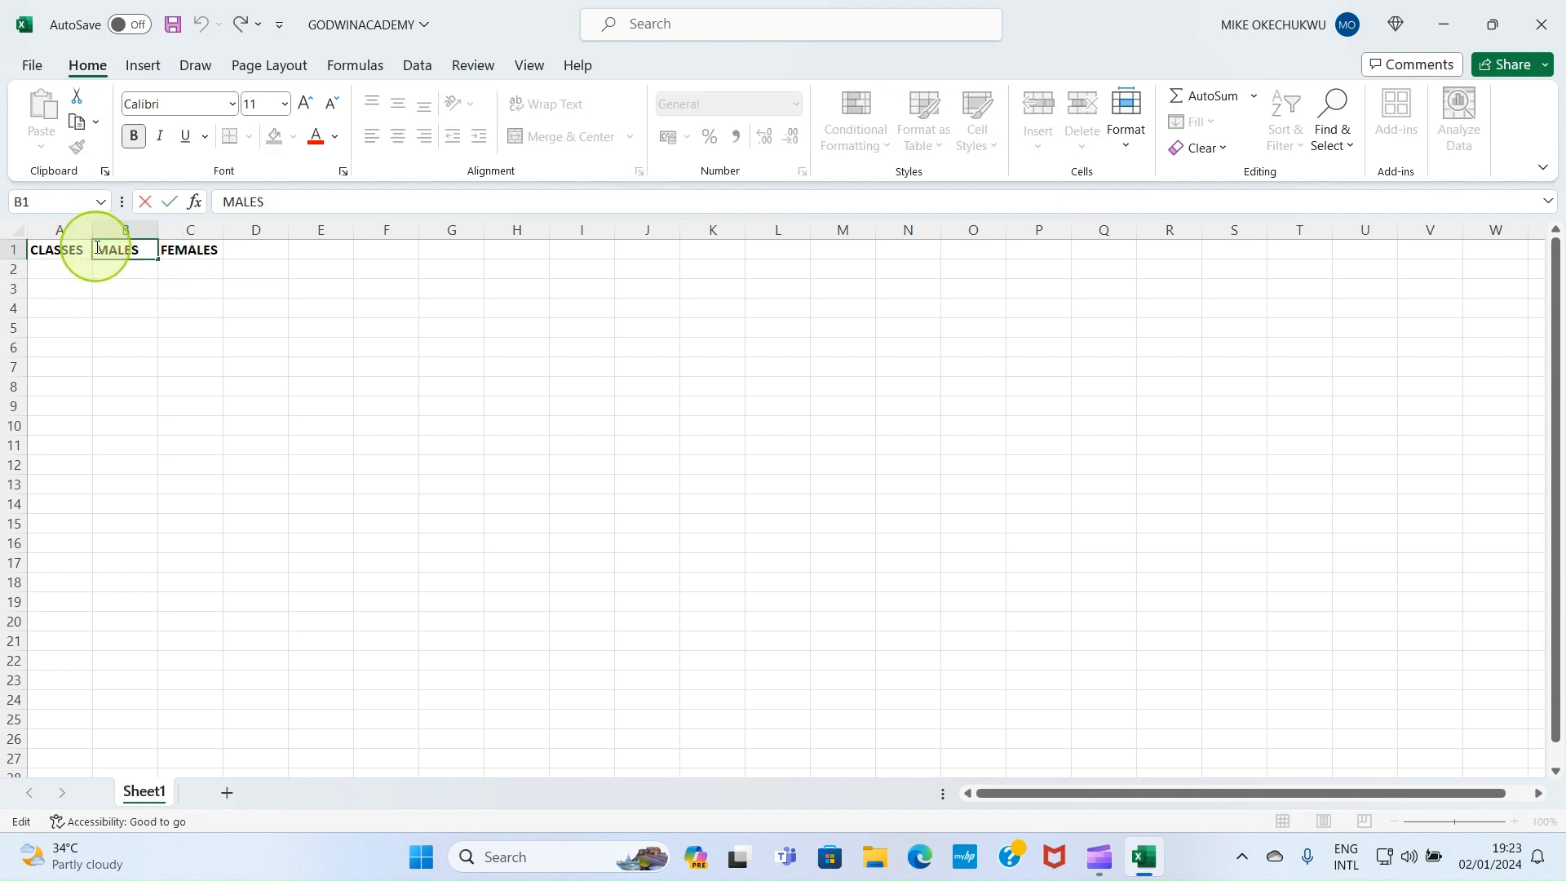
pyautogui.write('NUMBE')
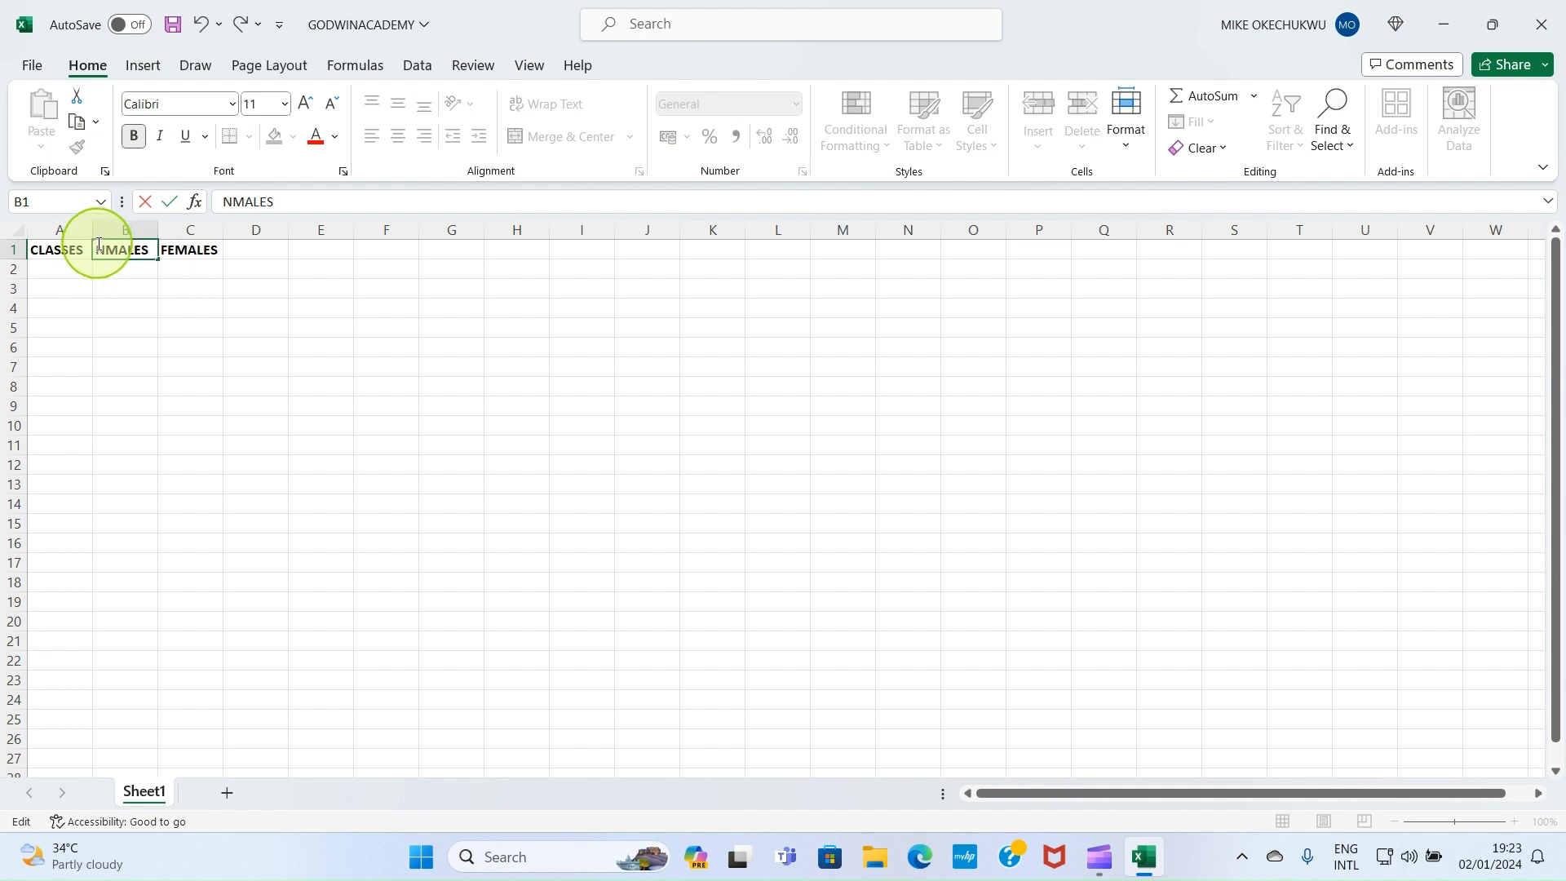
pyautogui.write('R OF')
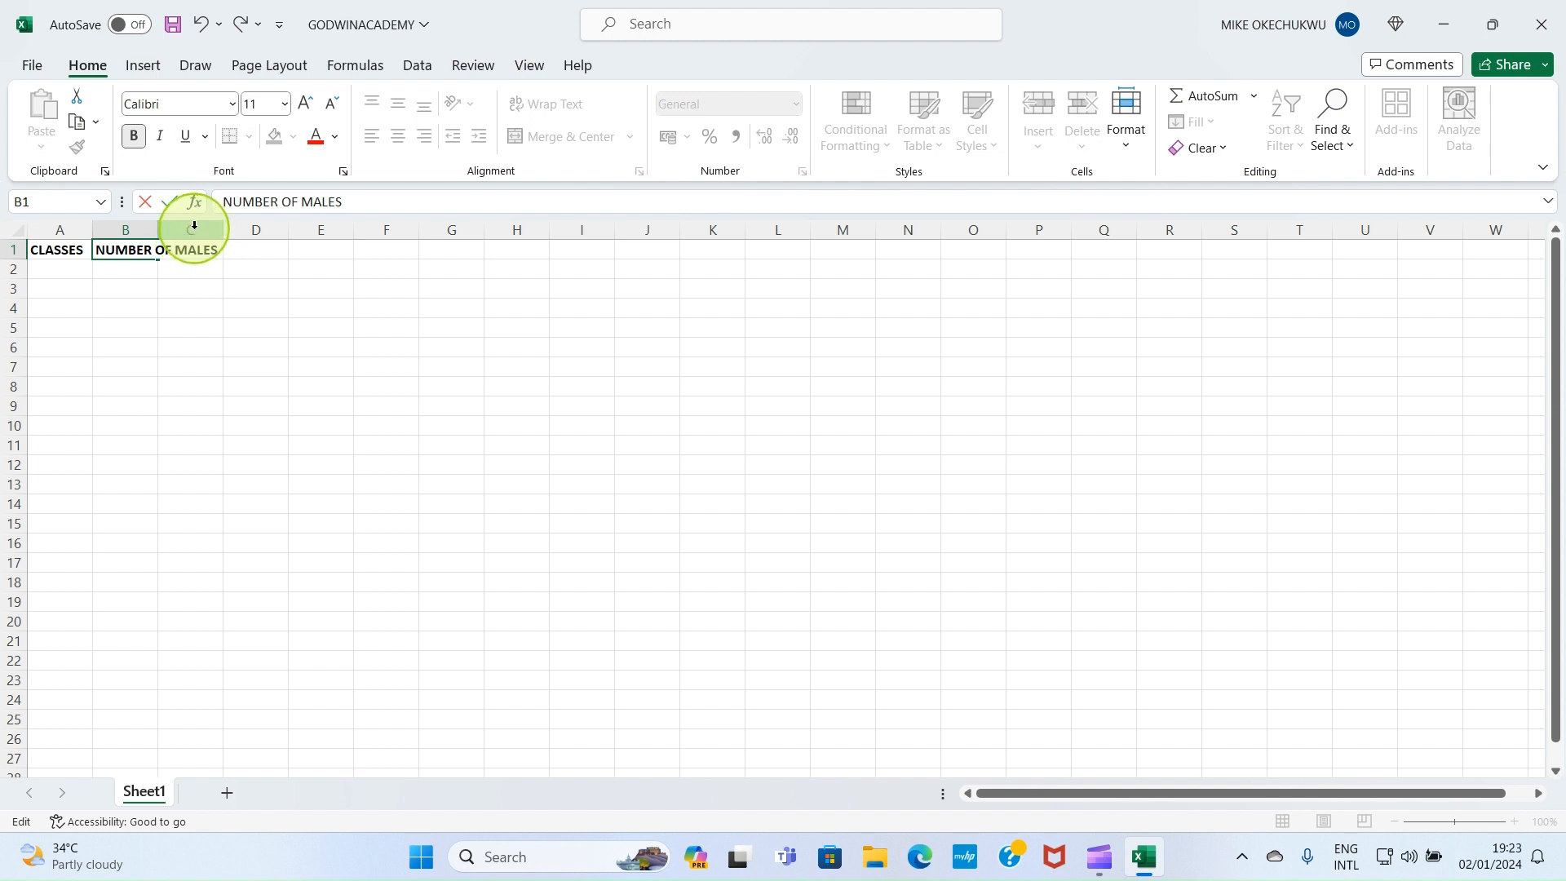
pyautogui.click(359, 322)
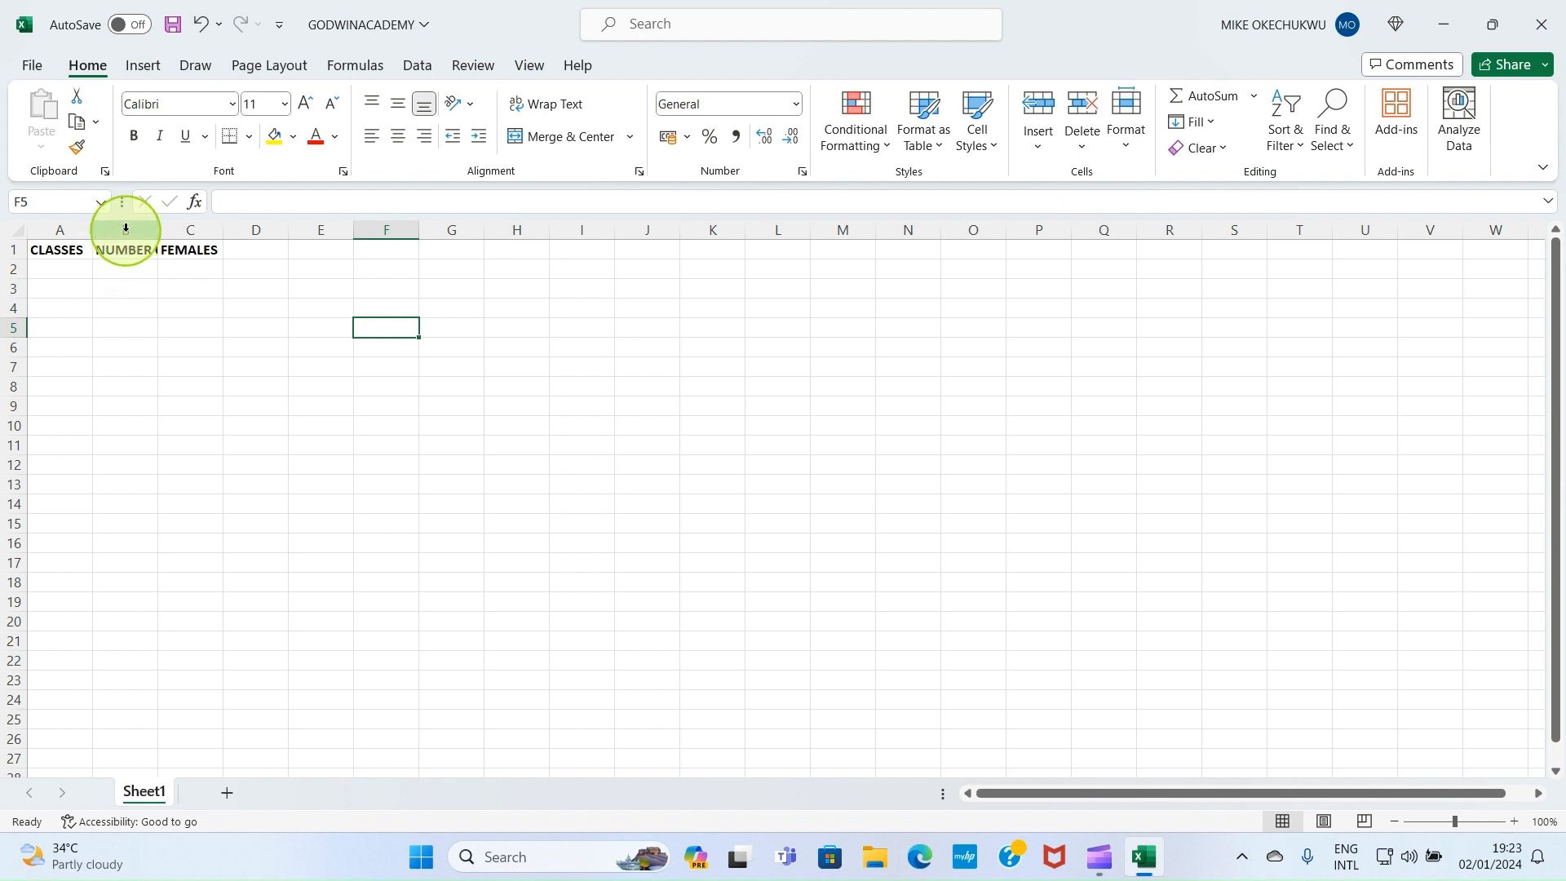
pyautogui.click(125, 228)
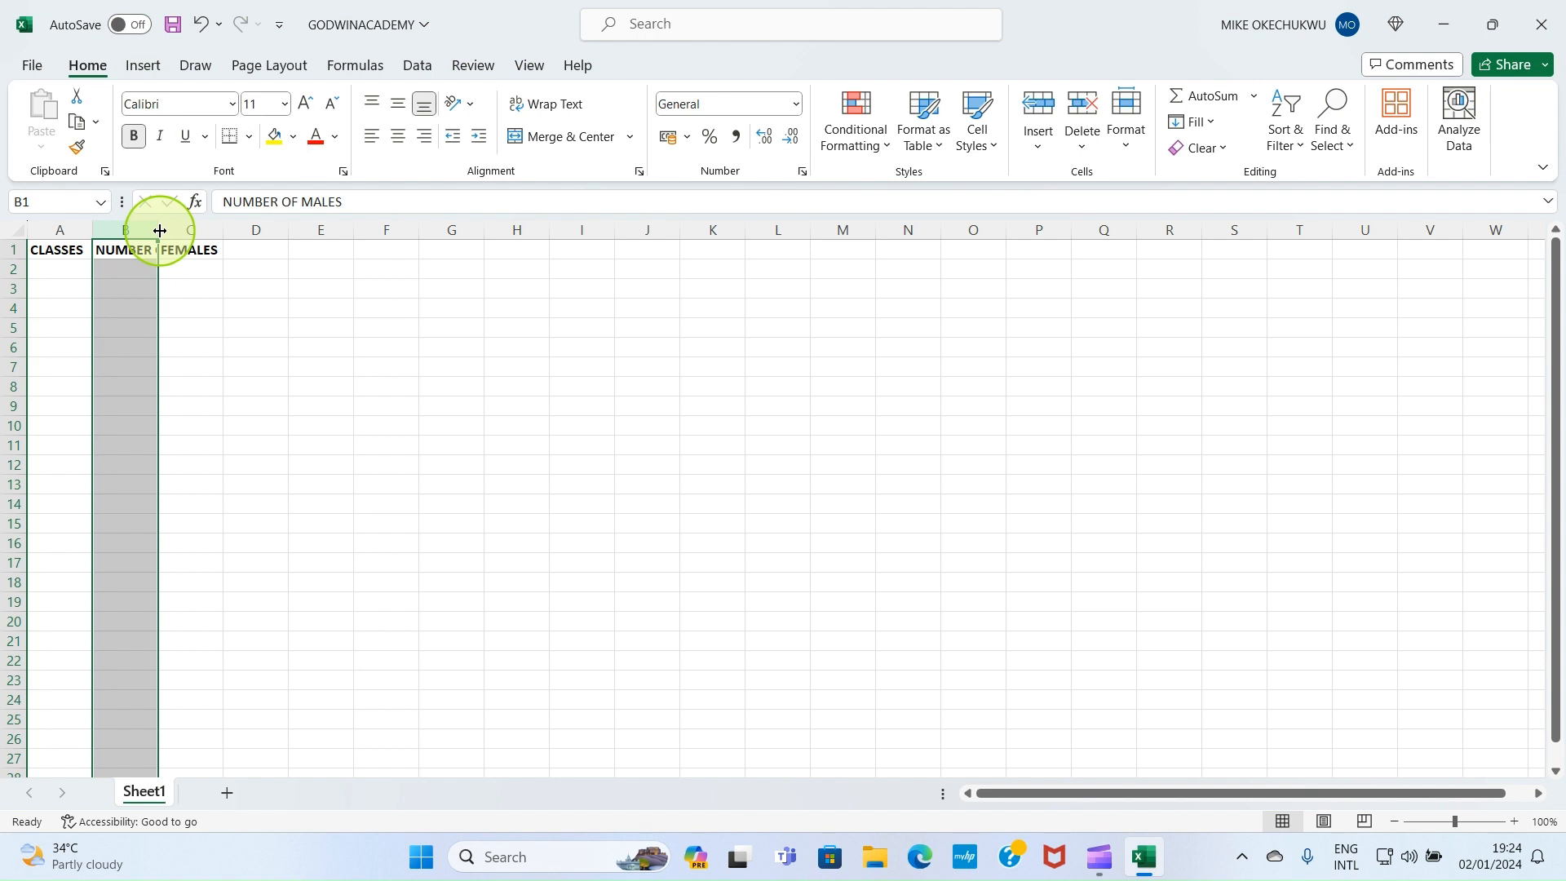
pyautogui.moveTo(159, 230); pyautogui.dragTo(160, 230)
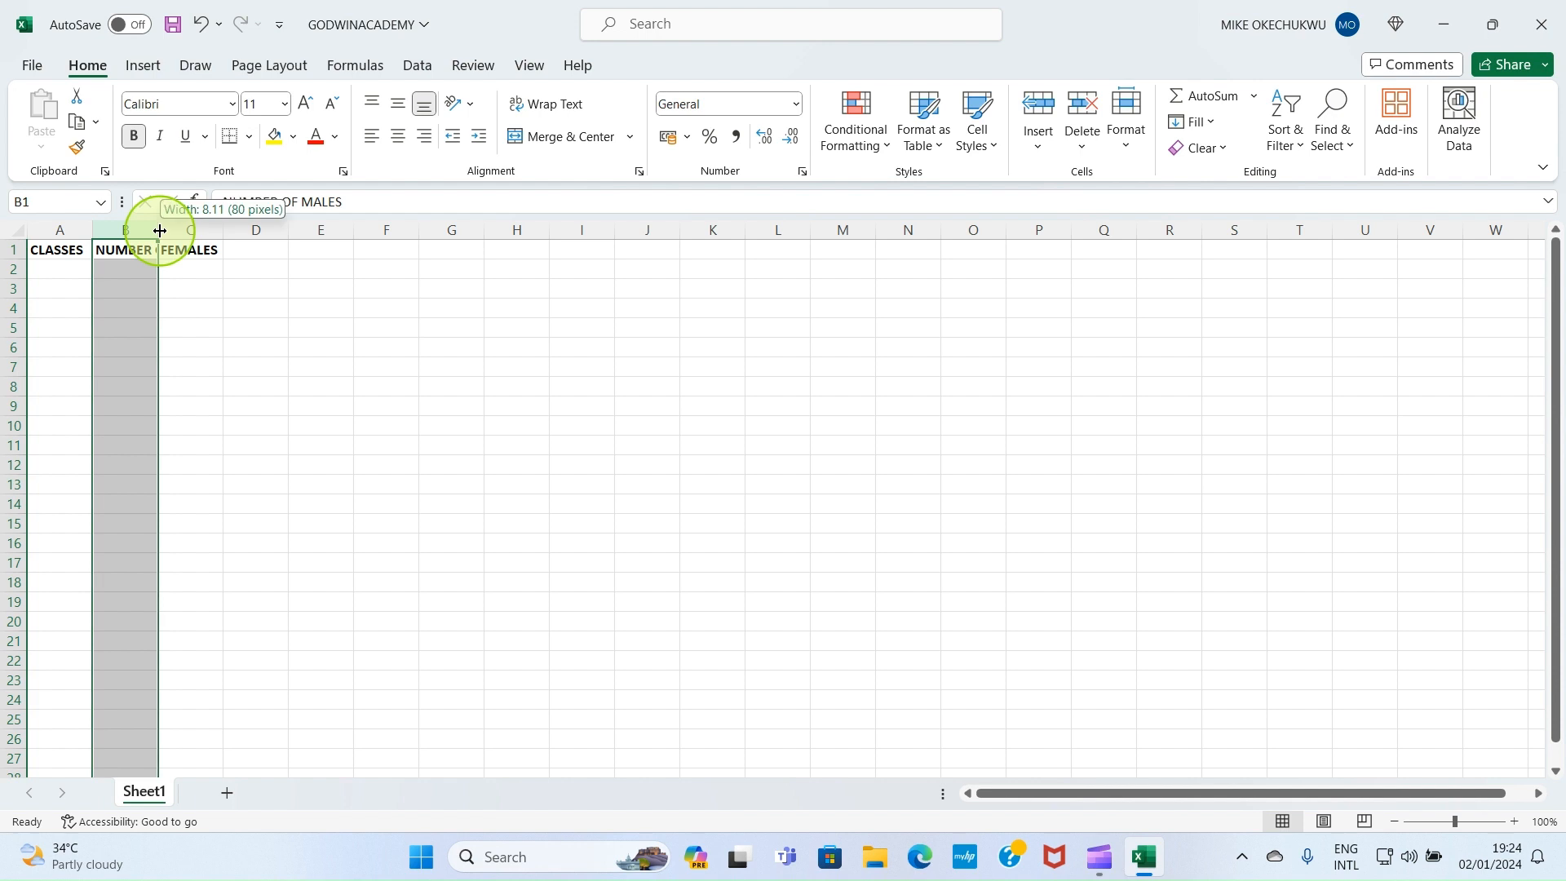
pyautogui.moveTo(160, 230); pyautogui.dragTo(241, 229)
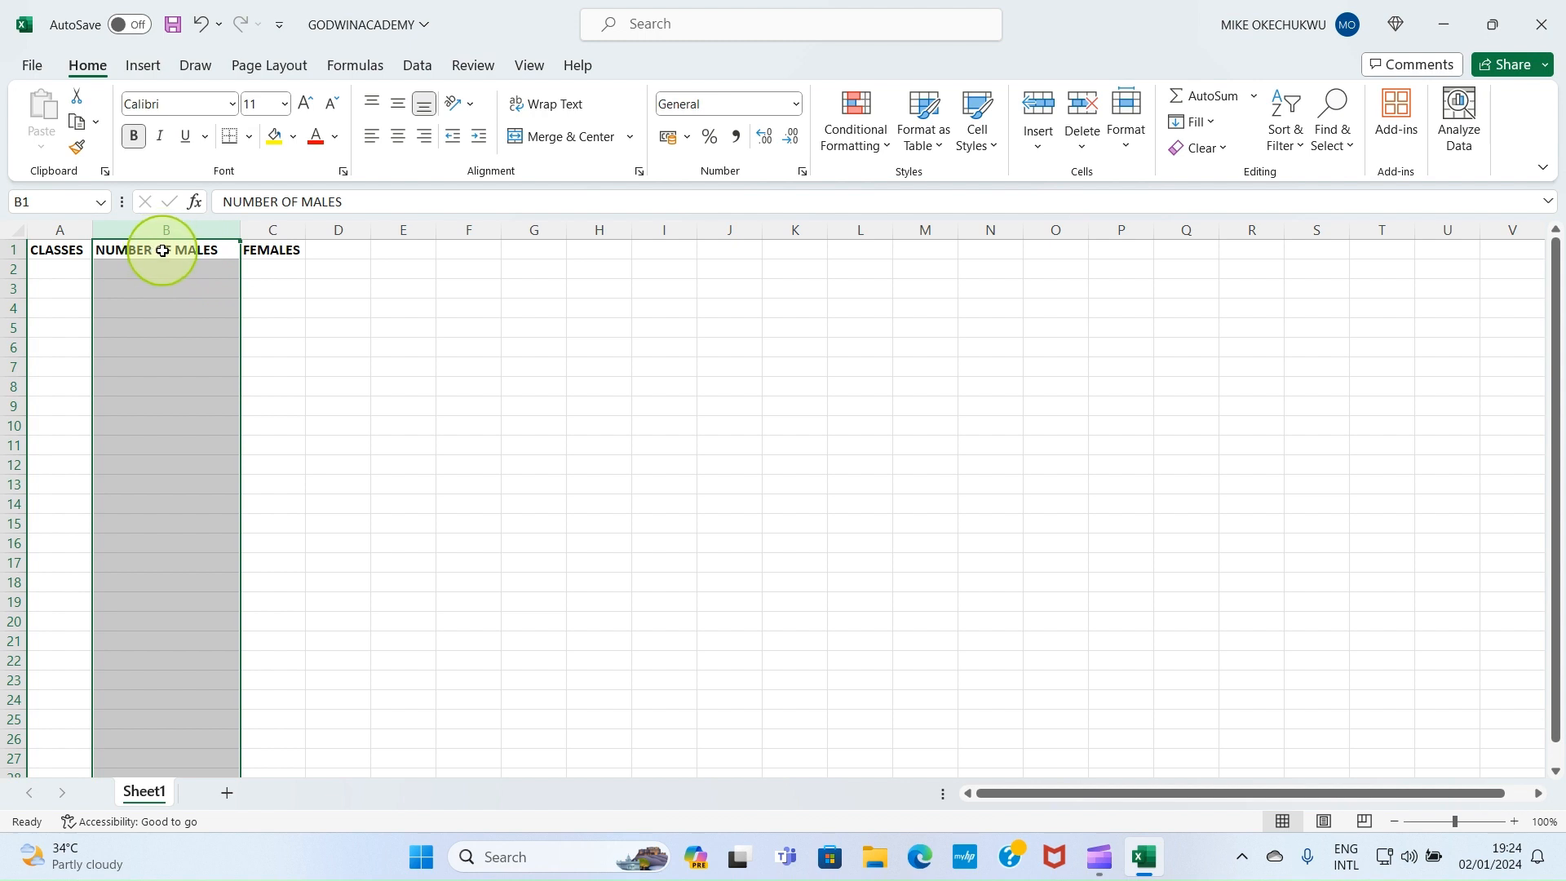
pyautogui.hotkey('ctrl', 'z')
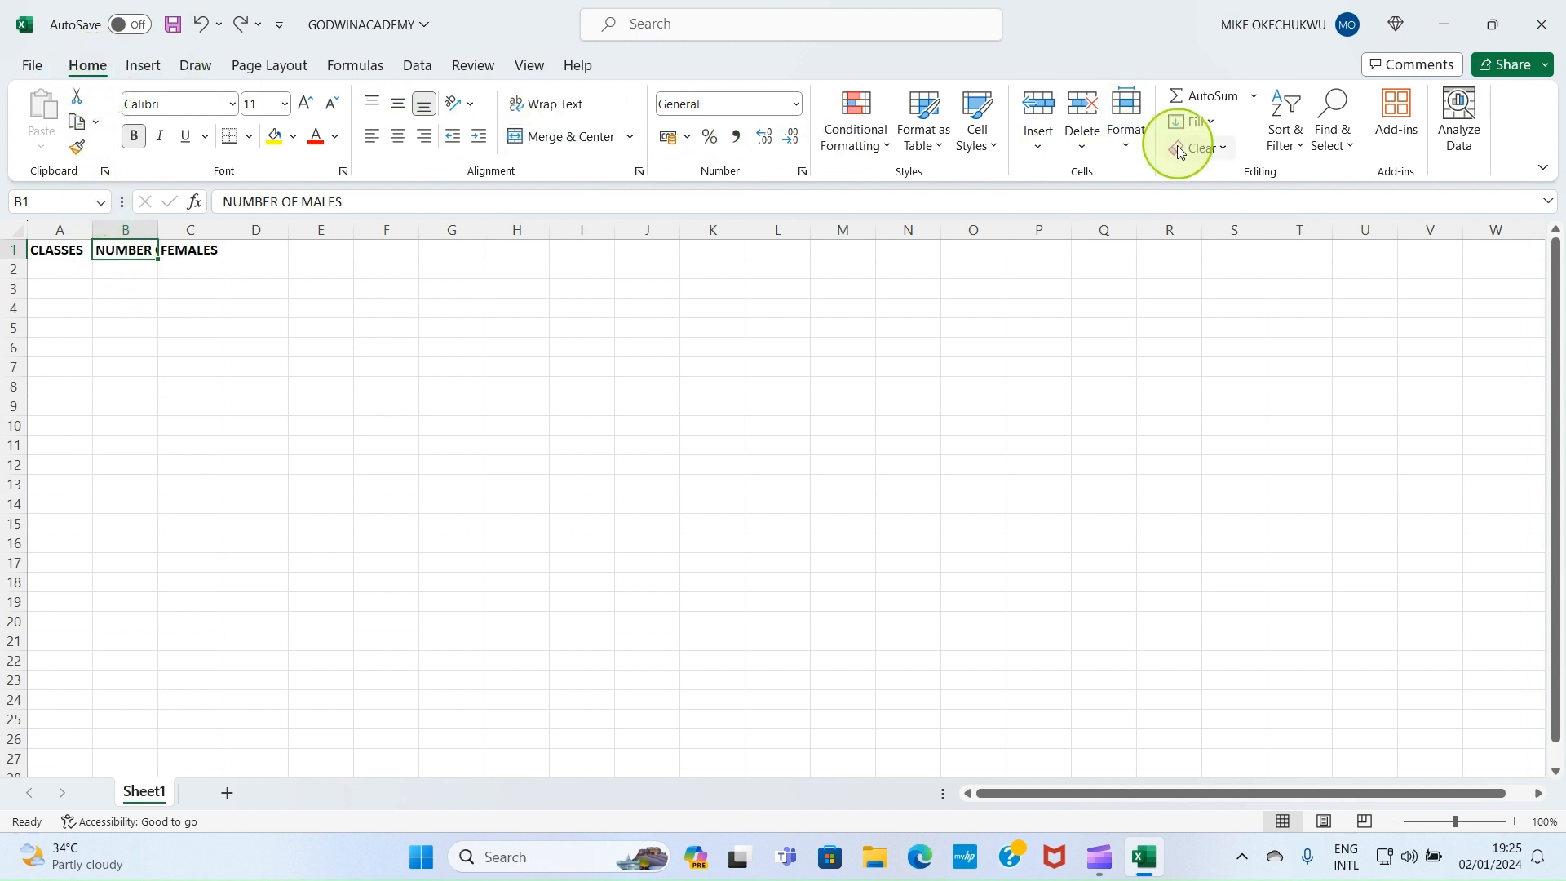
# AutoFit column B's width so the full NUMBER OF MALES heading shows
pyautogui.click(1127, 143)
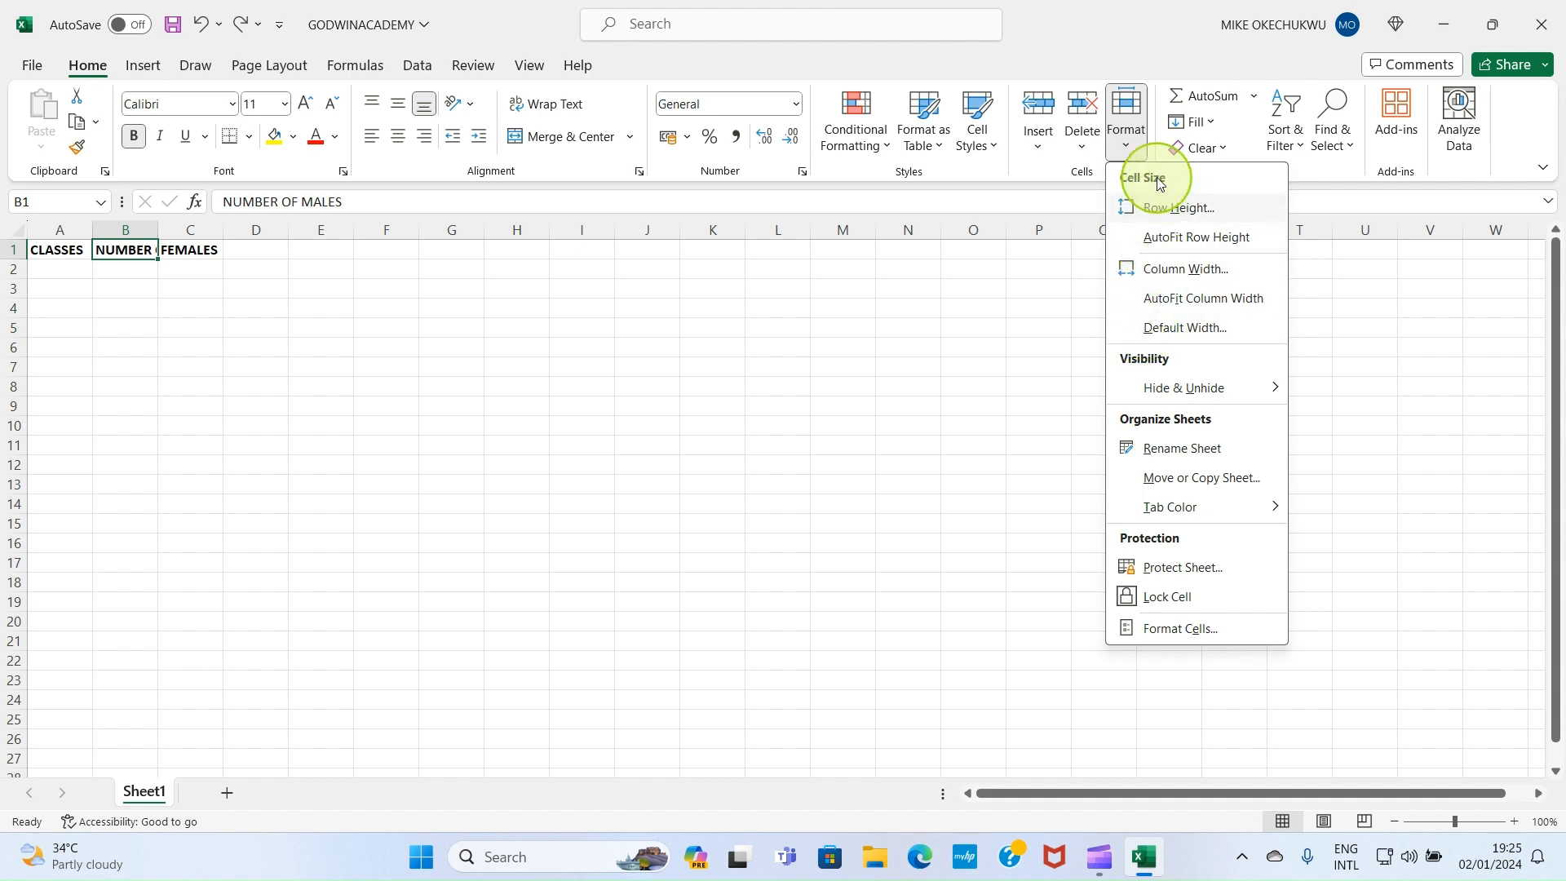
pyautogui.click(1187, 297)
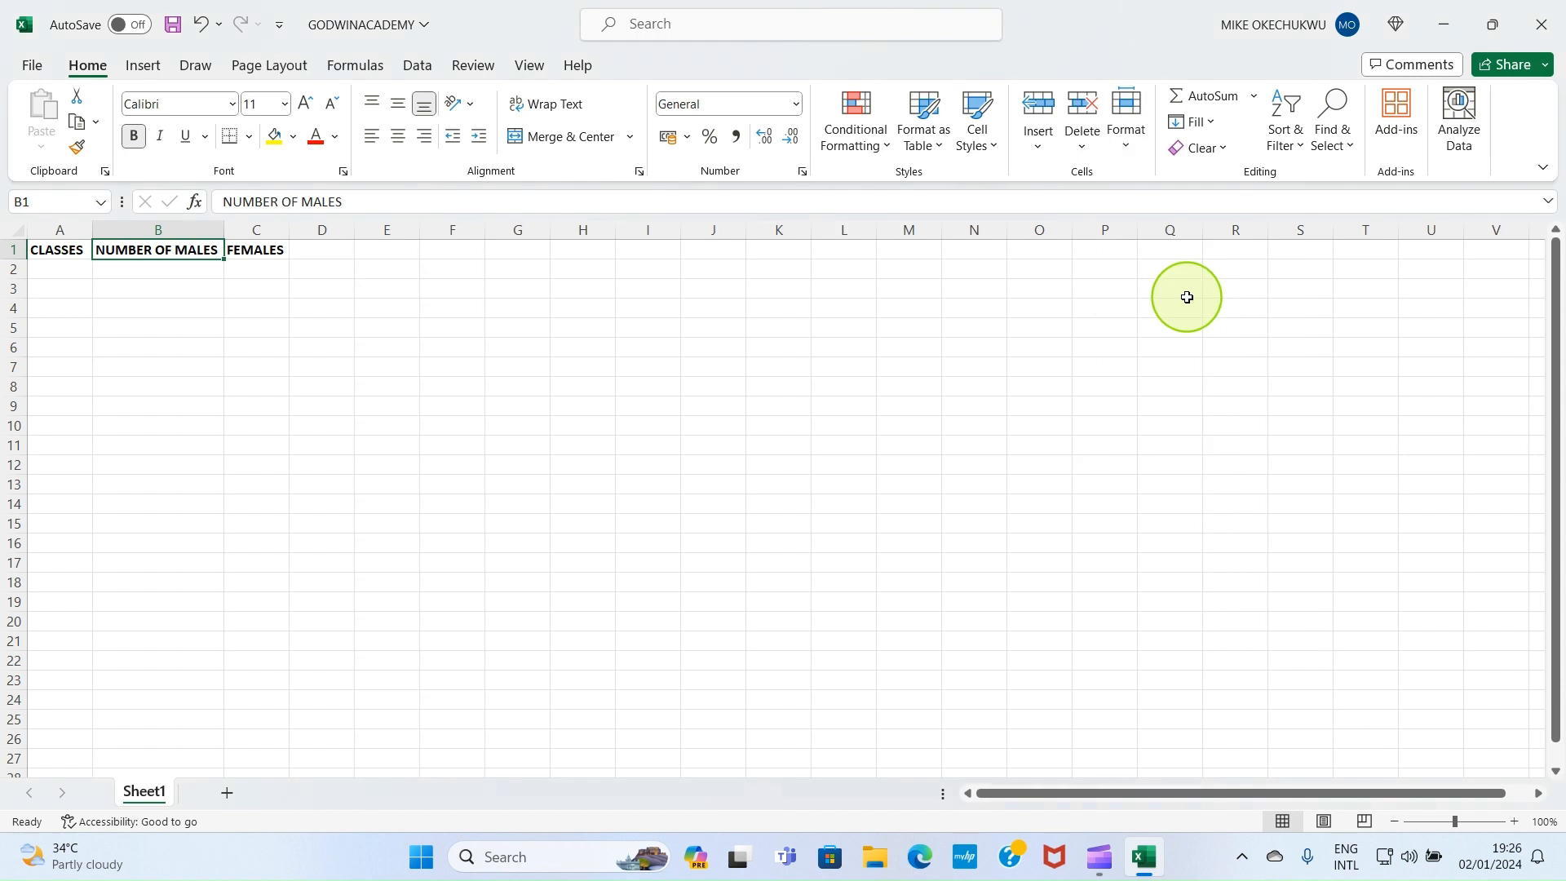
pyautogui.click(128, 343)
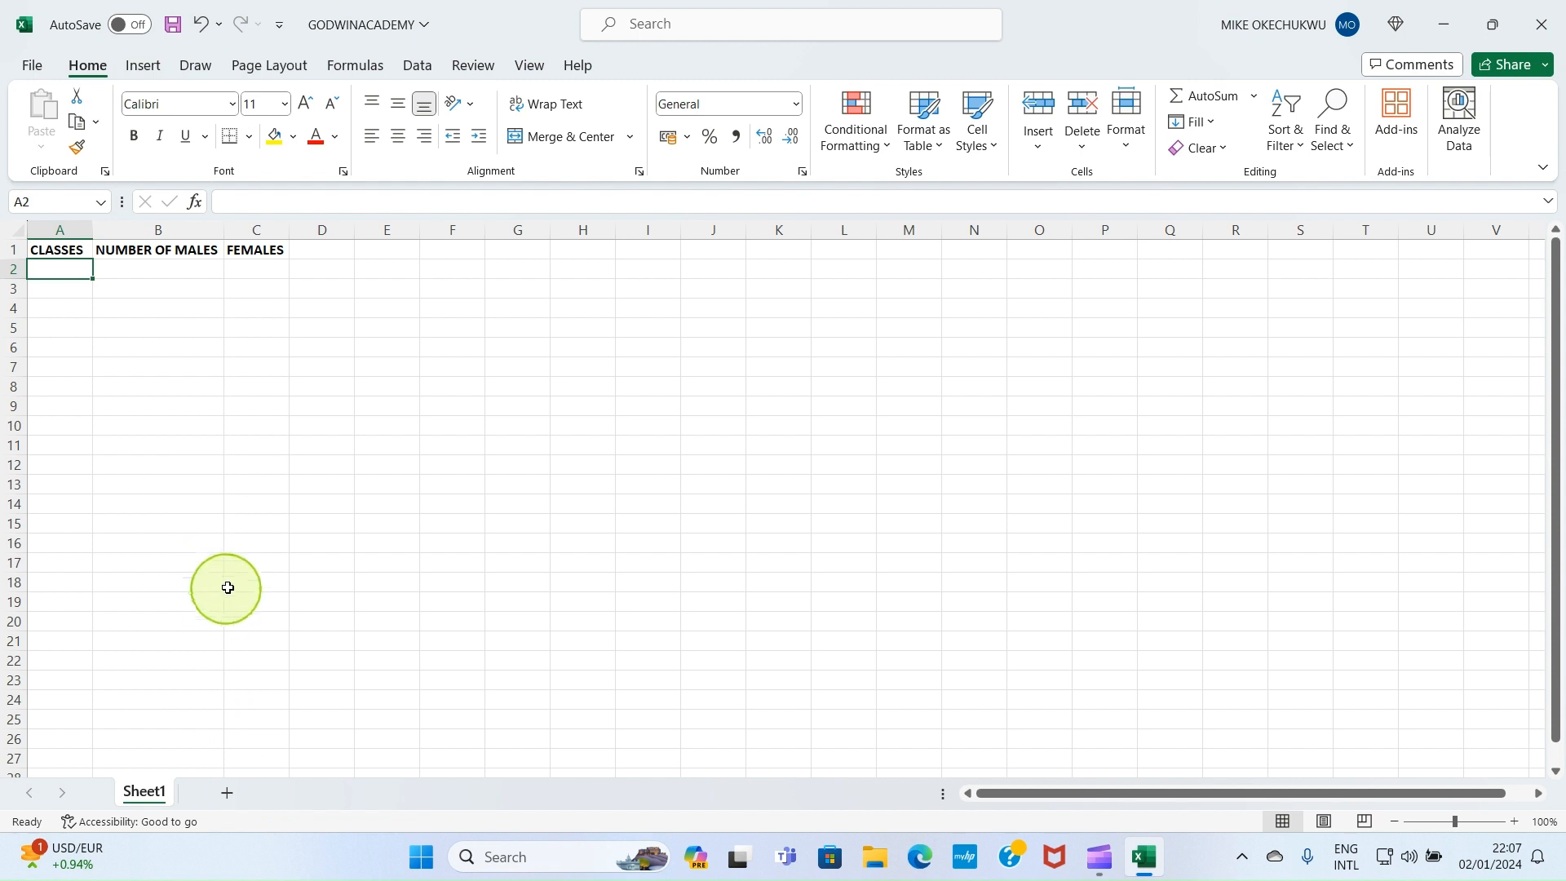
# Add a blank Sheet2, check its sheet options, then return to Sheet1
pyautogui.click(226, 793)
pyautogui.click(253, 776)
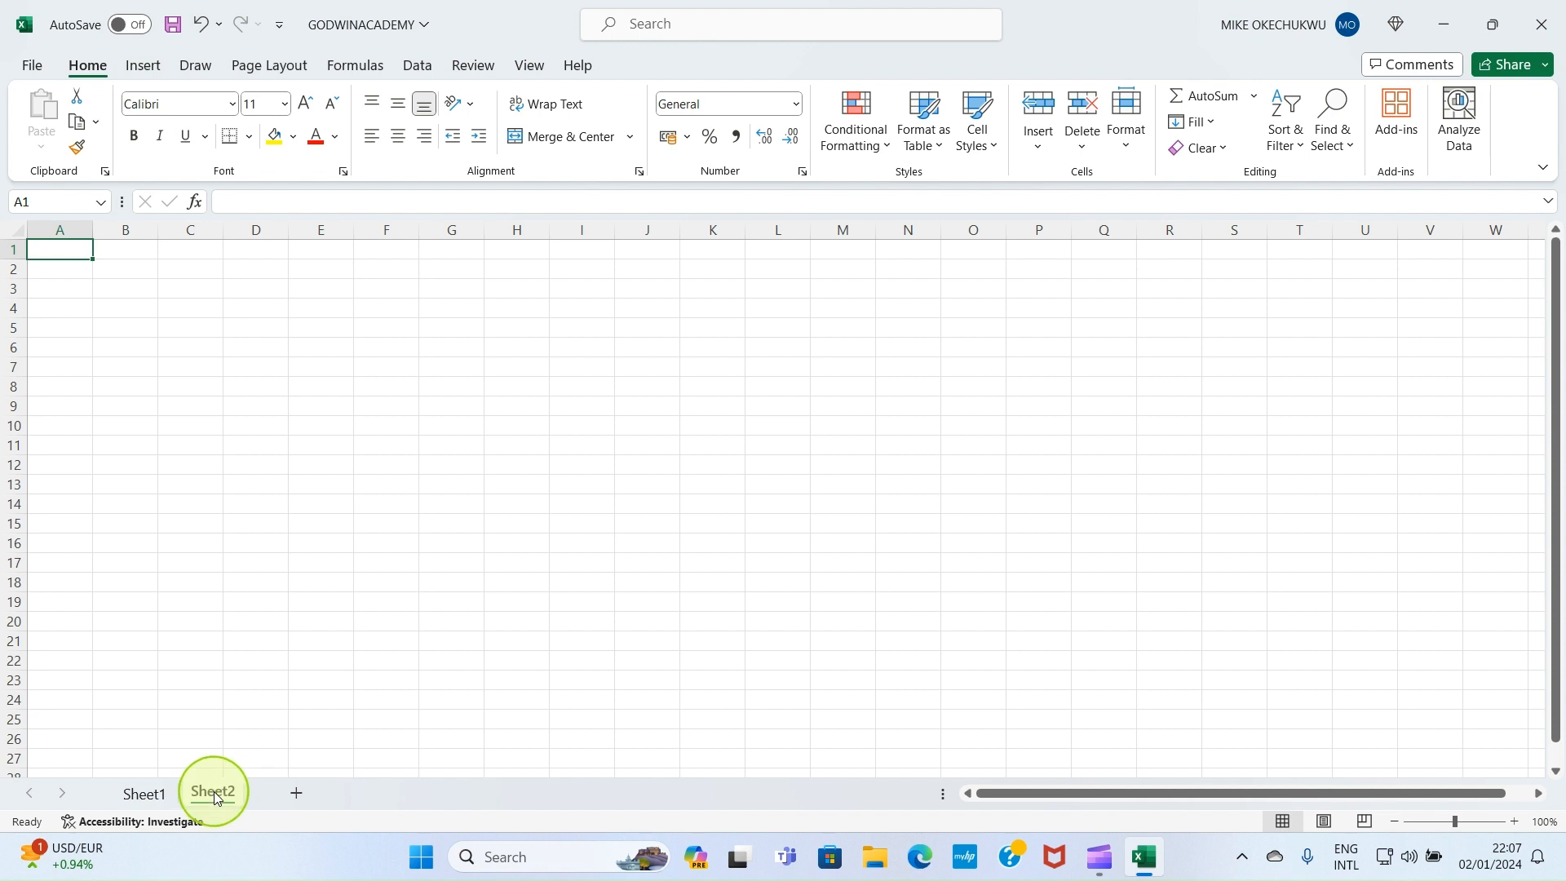
pyautogui.rightClick(216, 796)
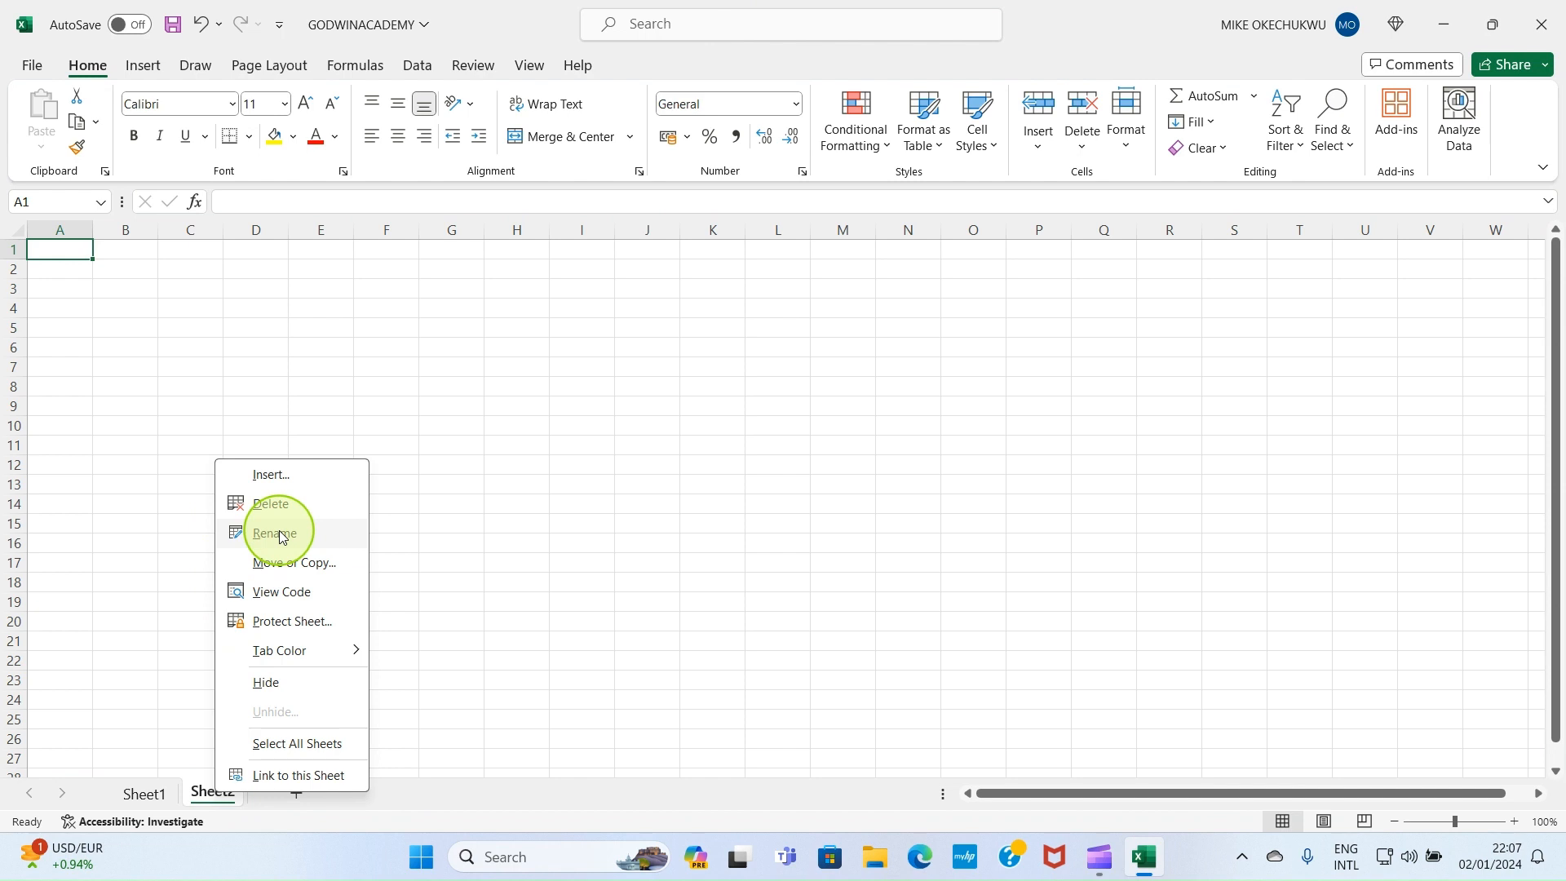
pyautogui.click(423, 487)
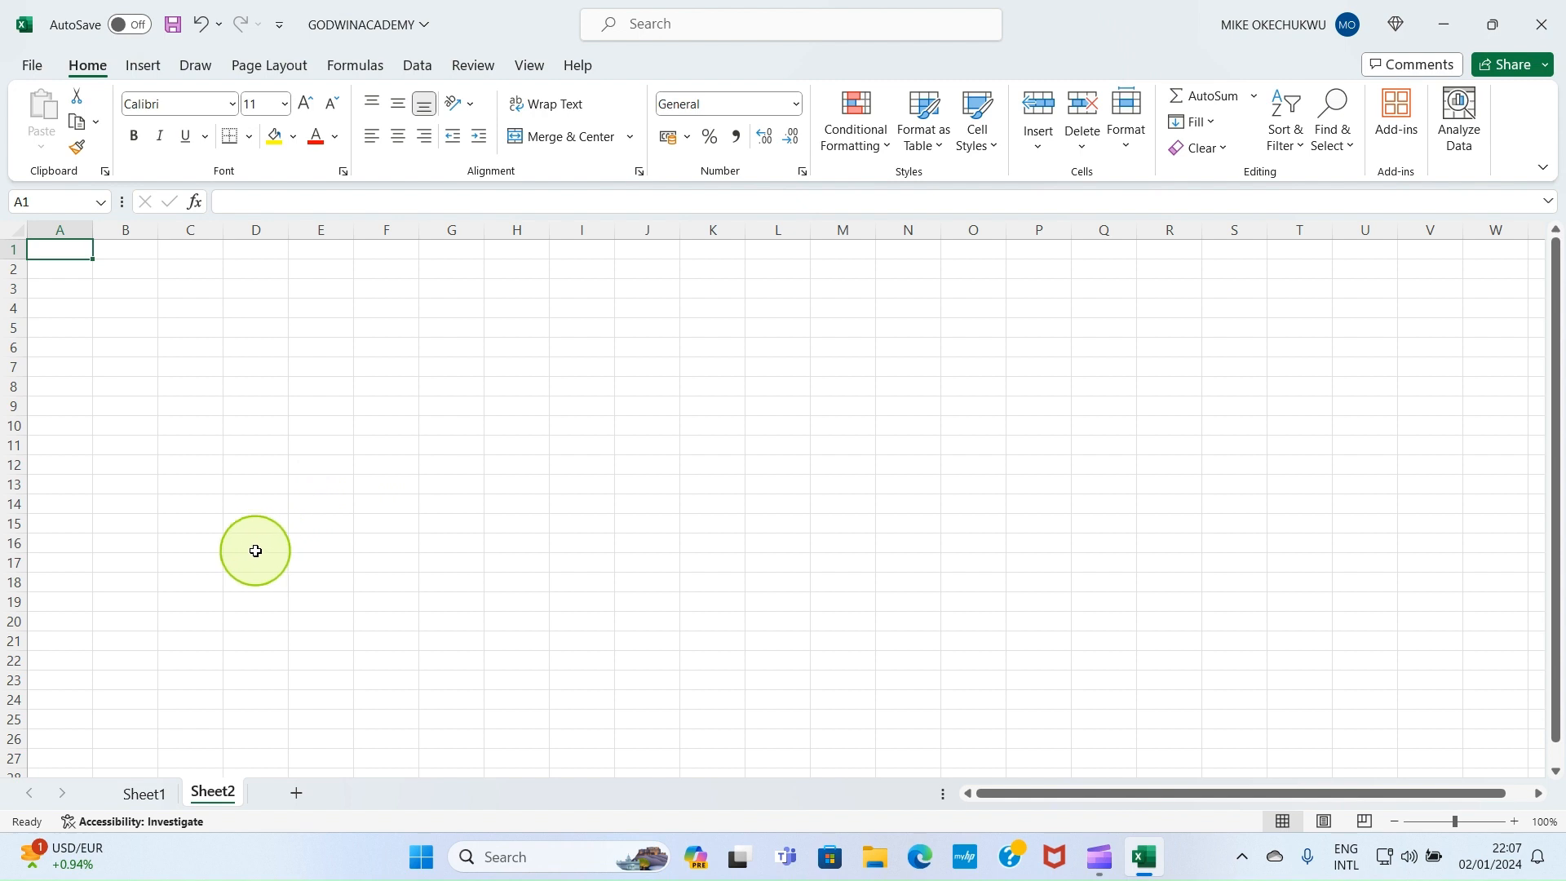
pyautogui.click(136, 252)
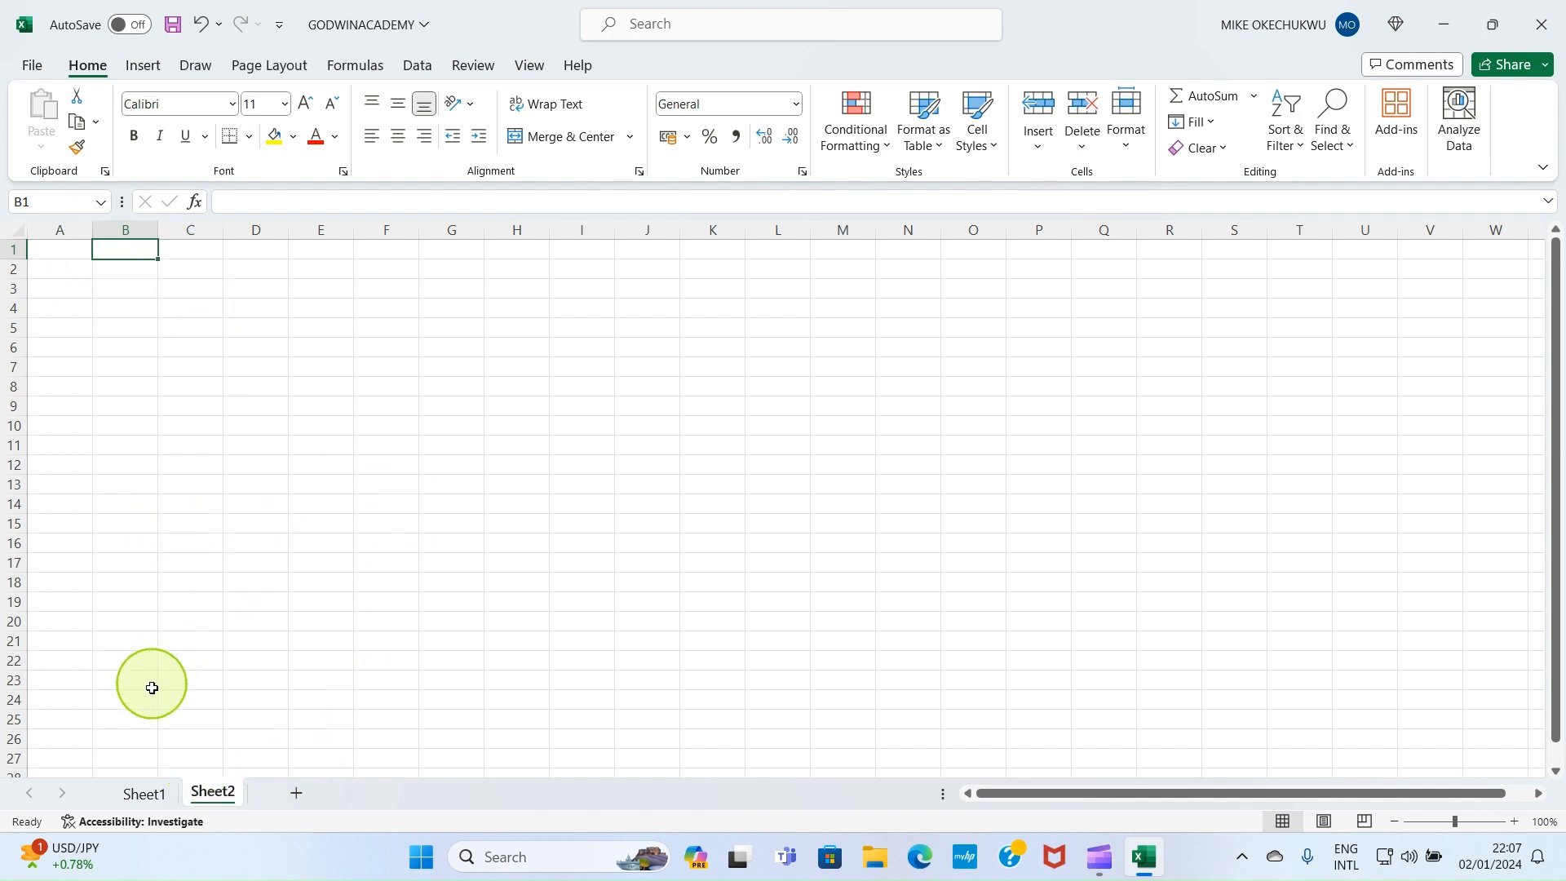
pyautogui.click(144, 793)
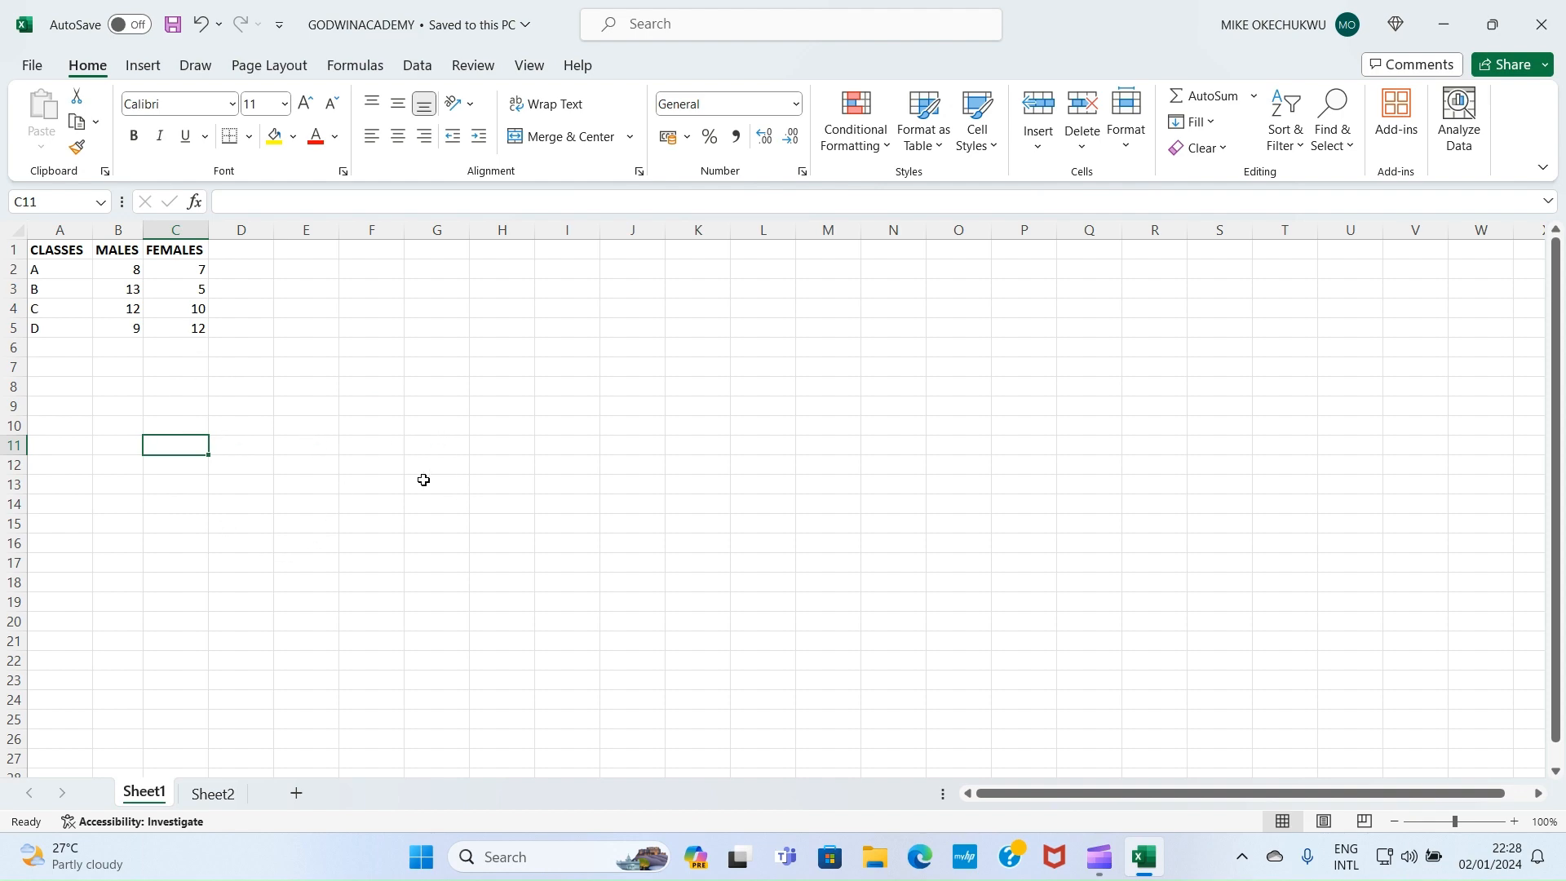
# Choose File > Export > Create PDF/XPS for the GODWINACADEMY workbook
pyautogui.click(31, 67)
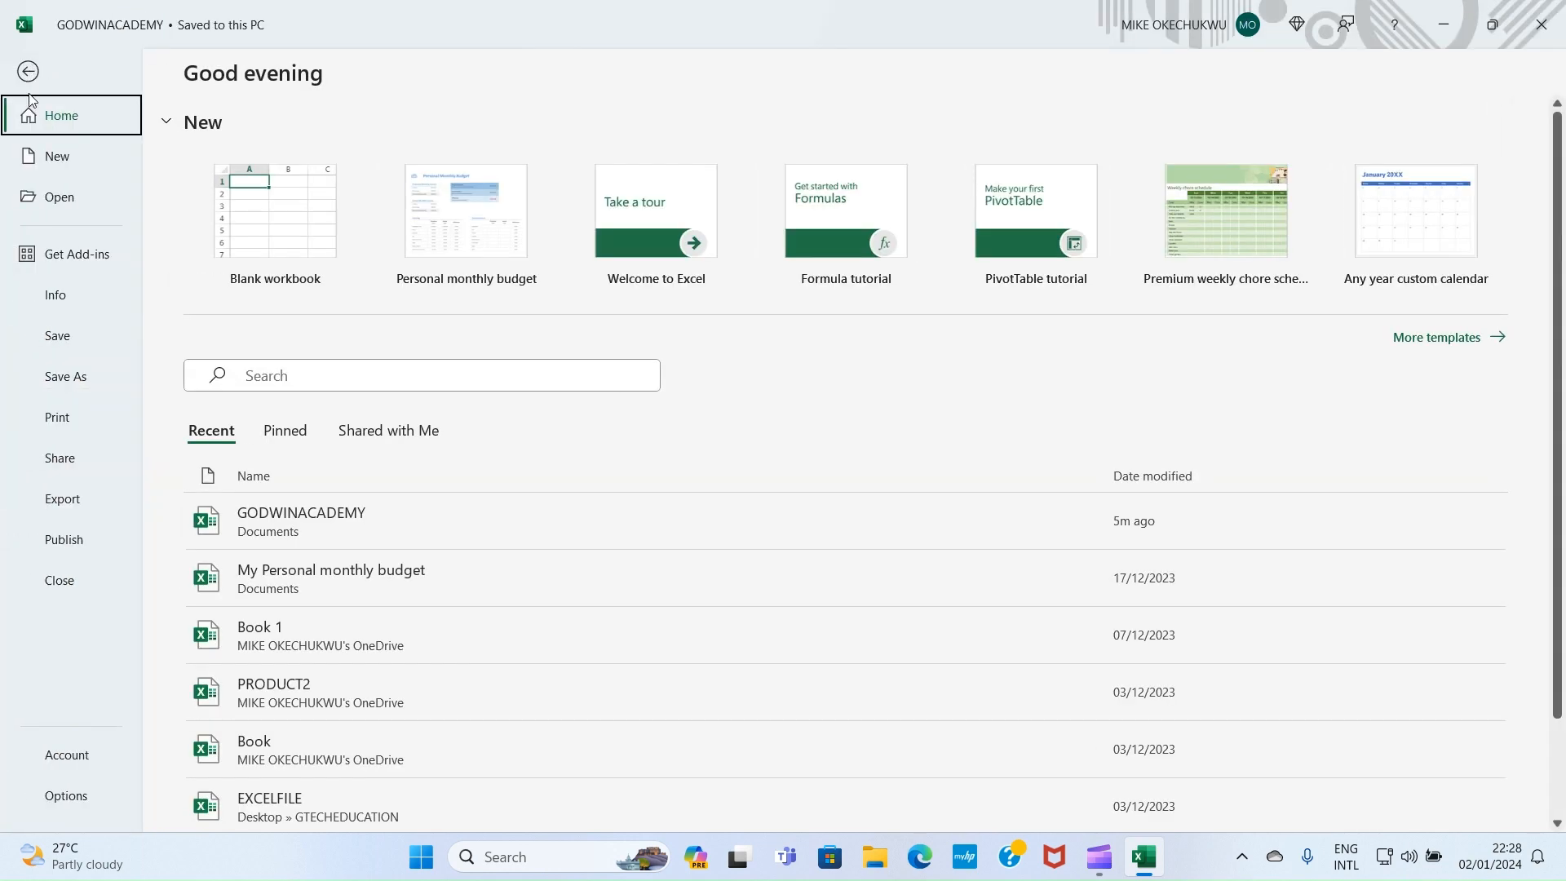
pyautogui.click(71, 509)
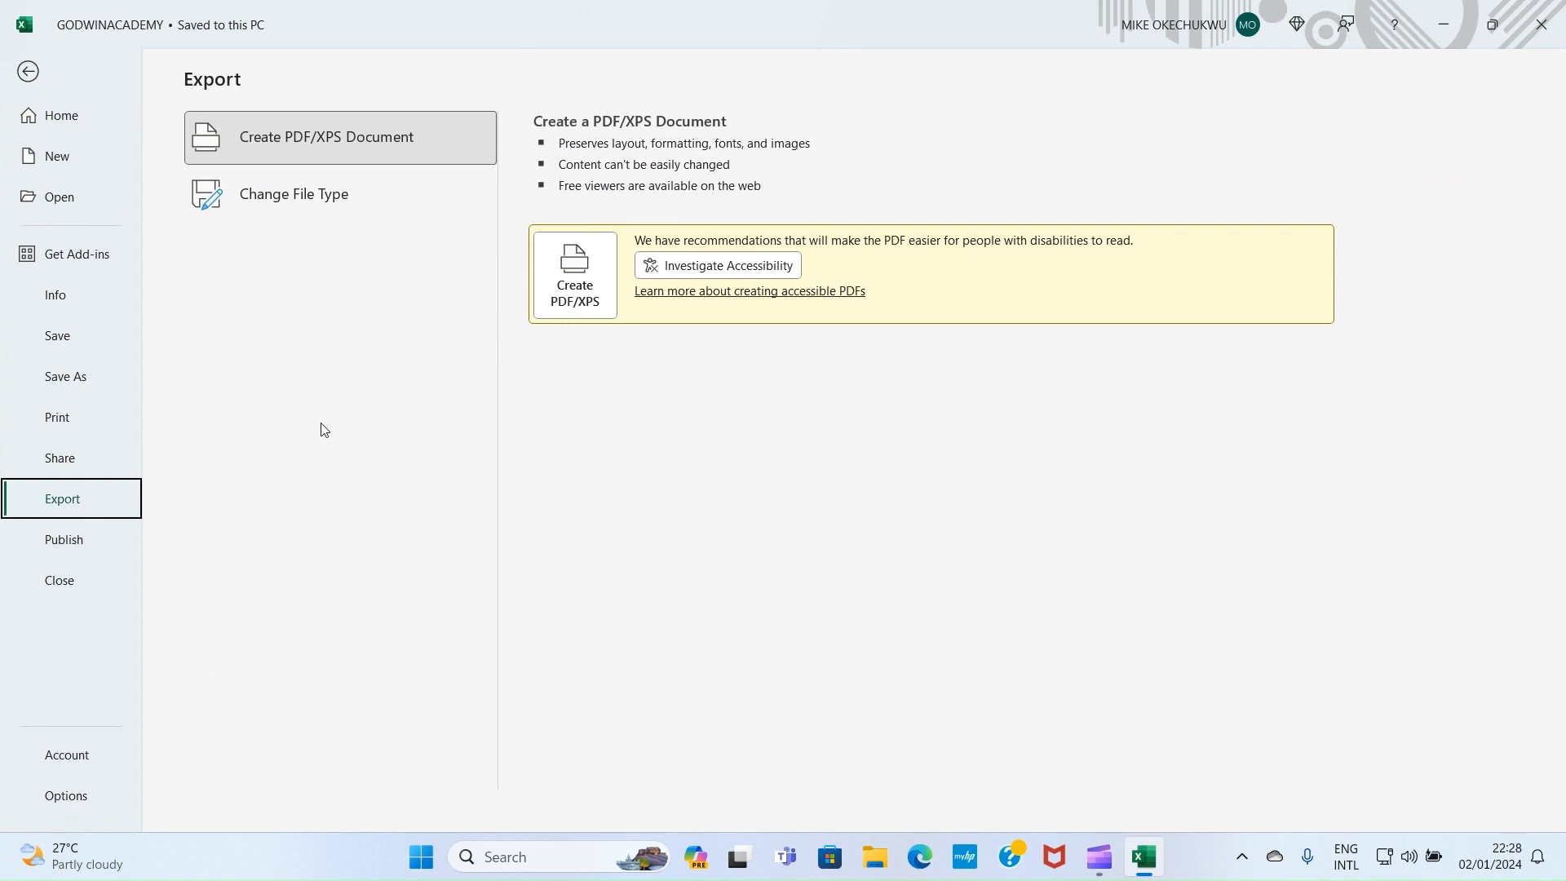
pyautogui.click(568, 308)
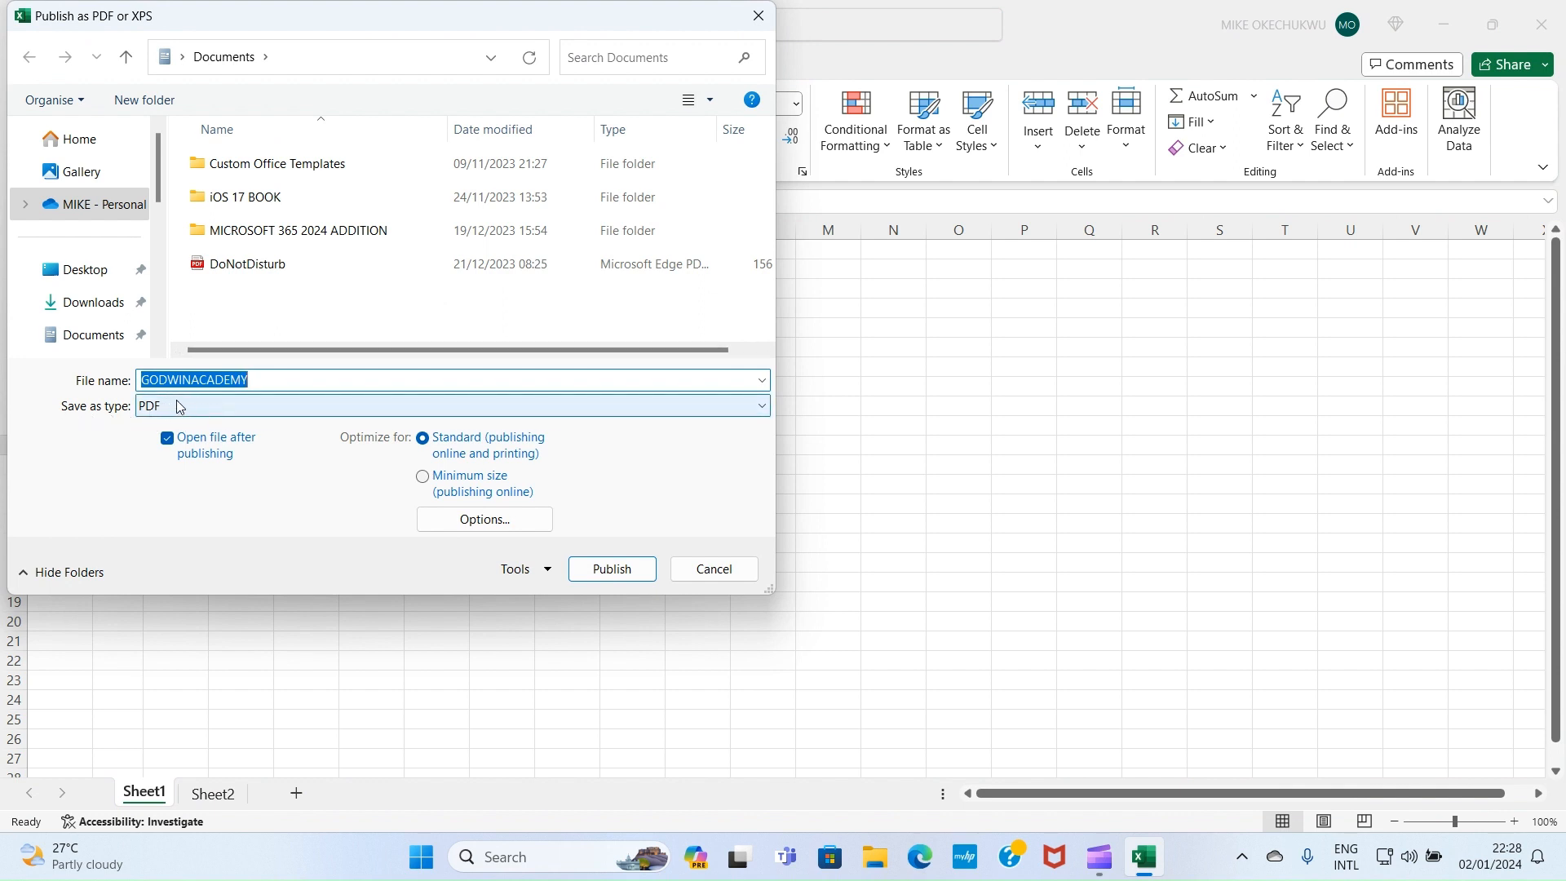
# Publish the workbook as the PDF GODWINACADEMY and dismiss the app chooser that follows
pyautogui.click(270, 380)
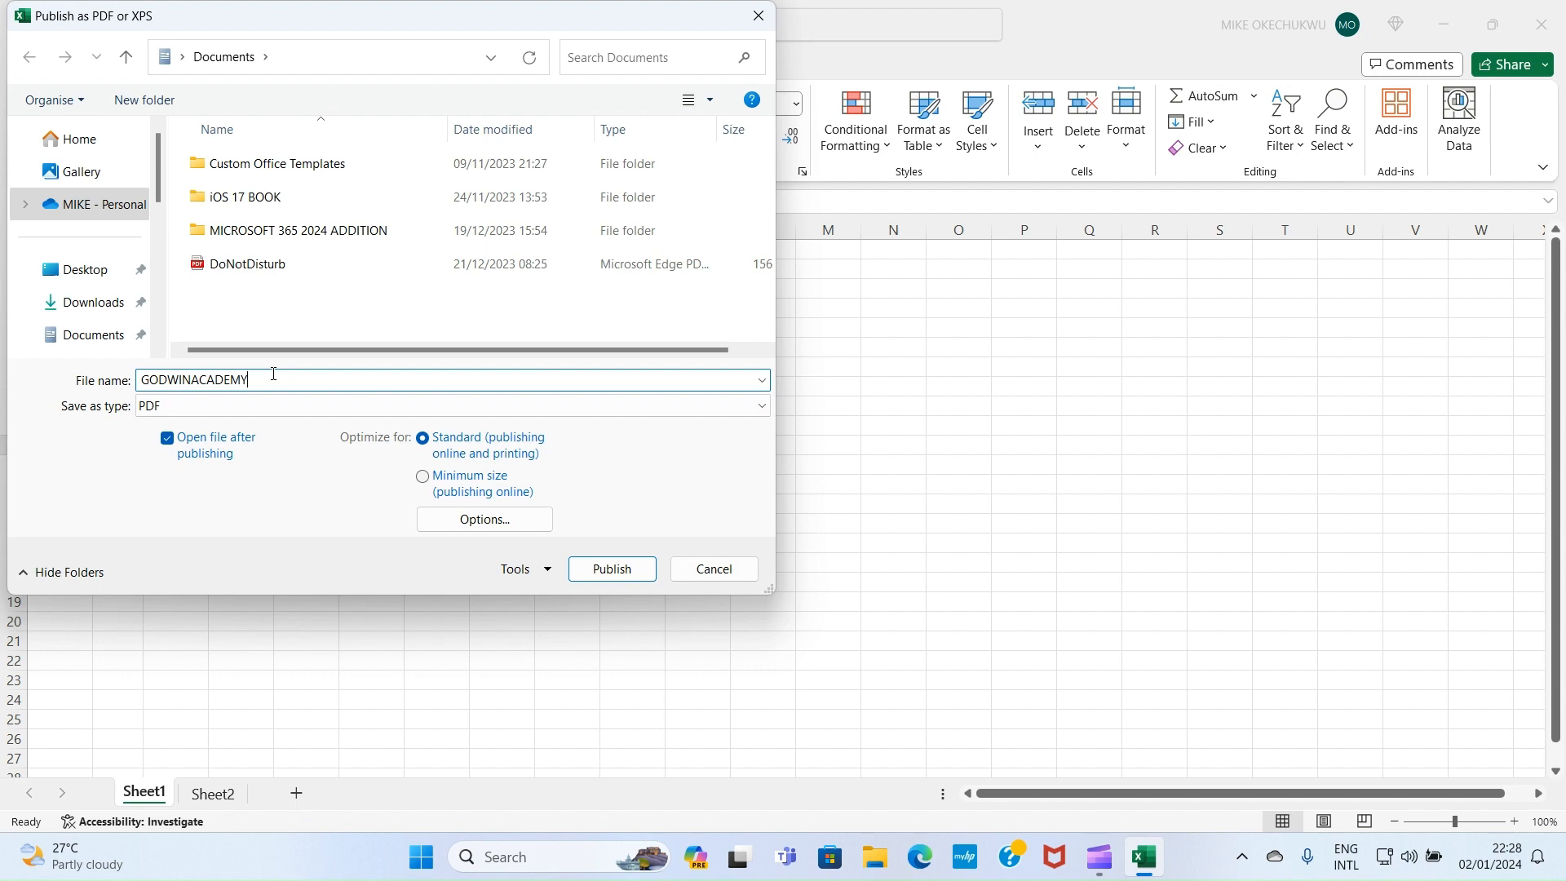
pyautogui.click(610, 570)
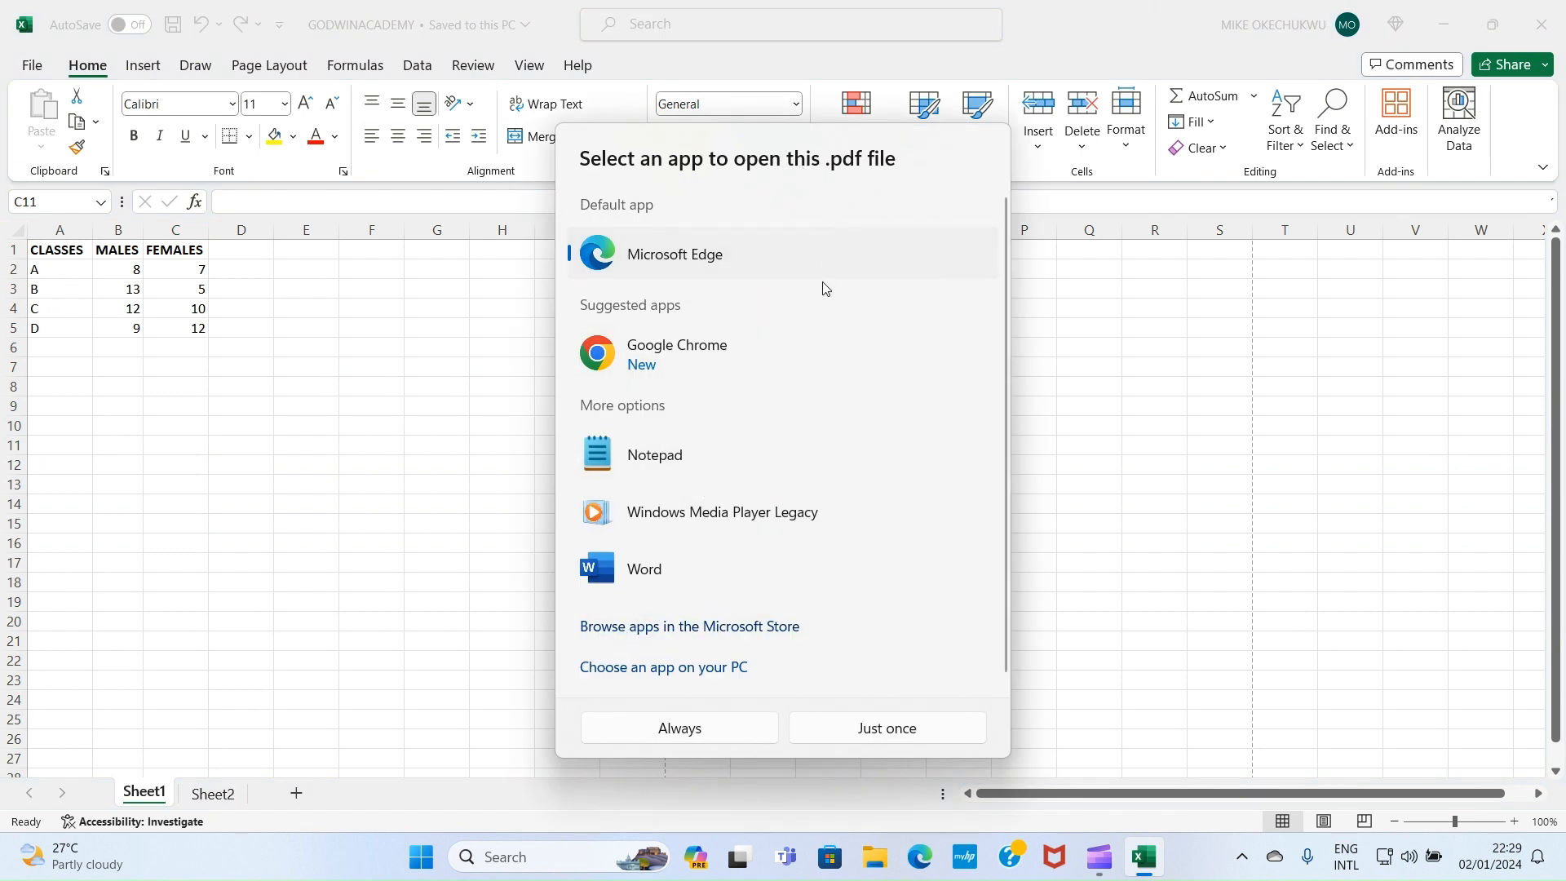
pyautogui.click(1122, 397)
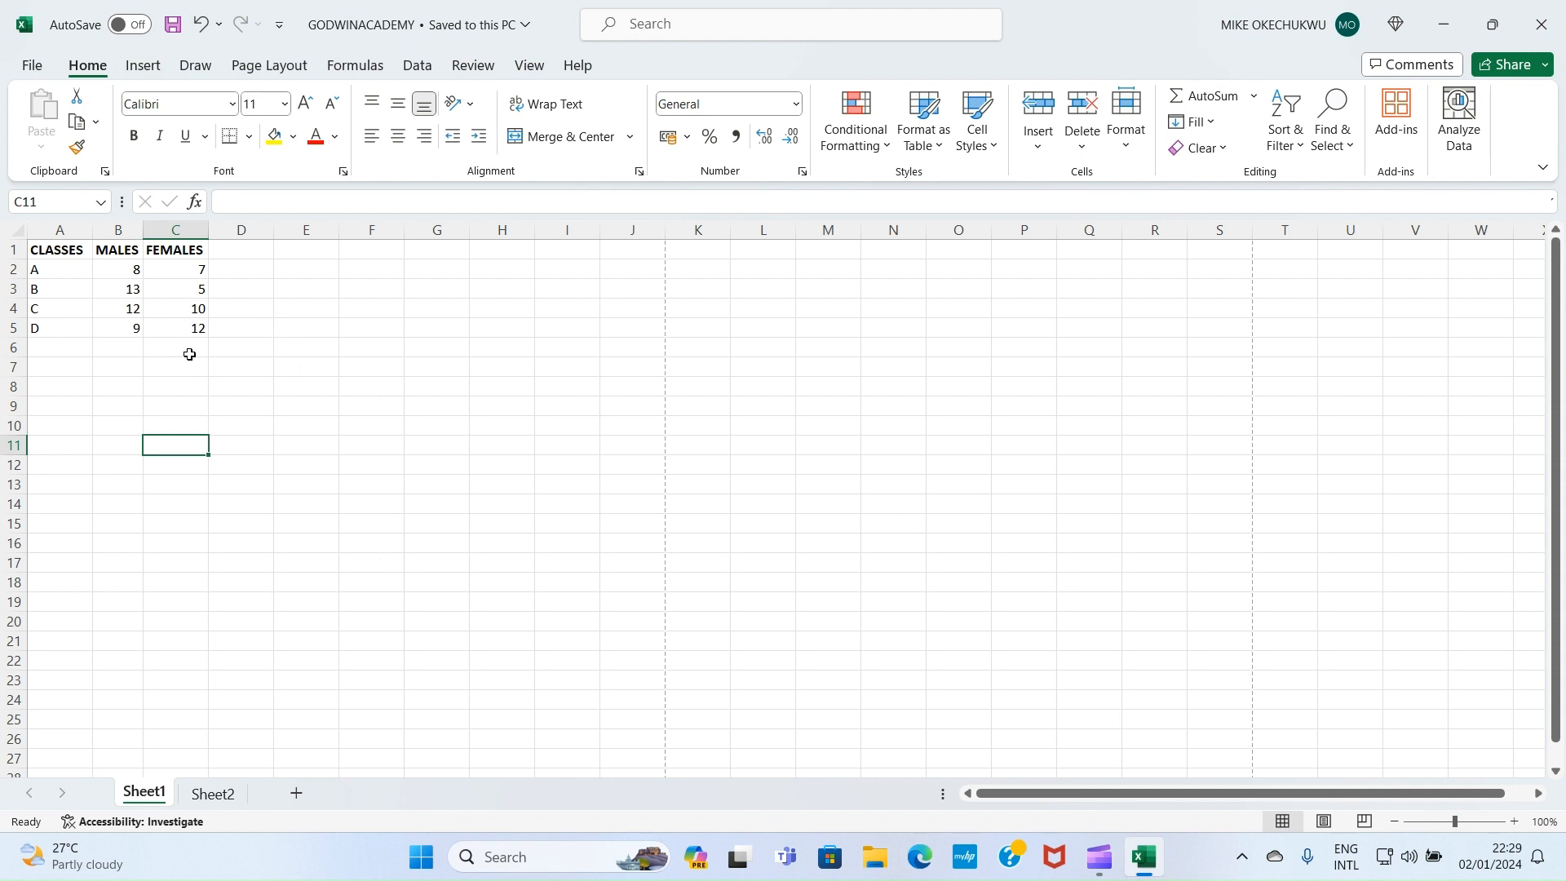
pyautogui.click(323, 363)
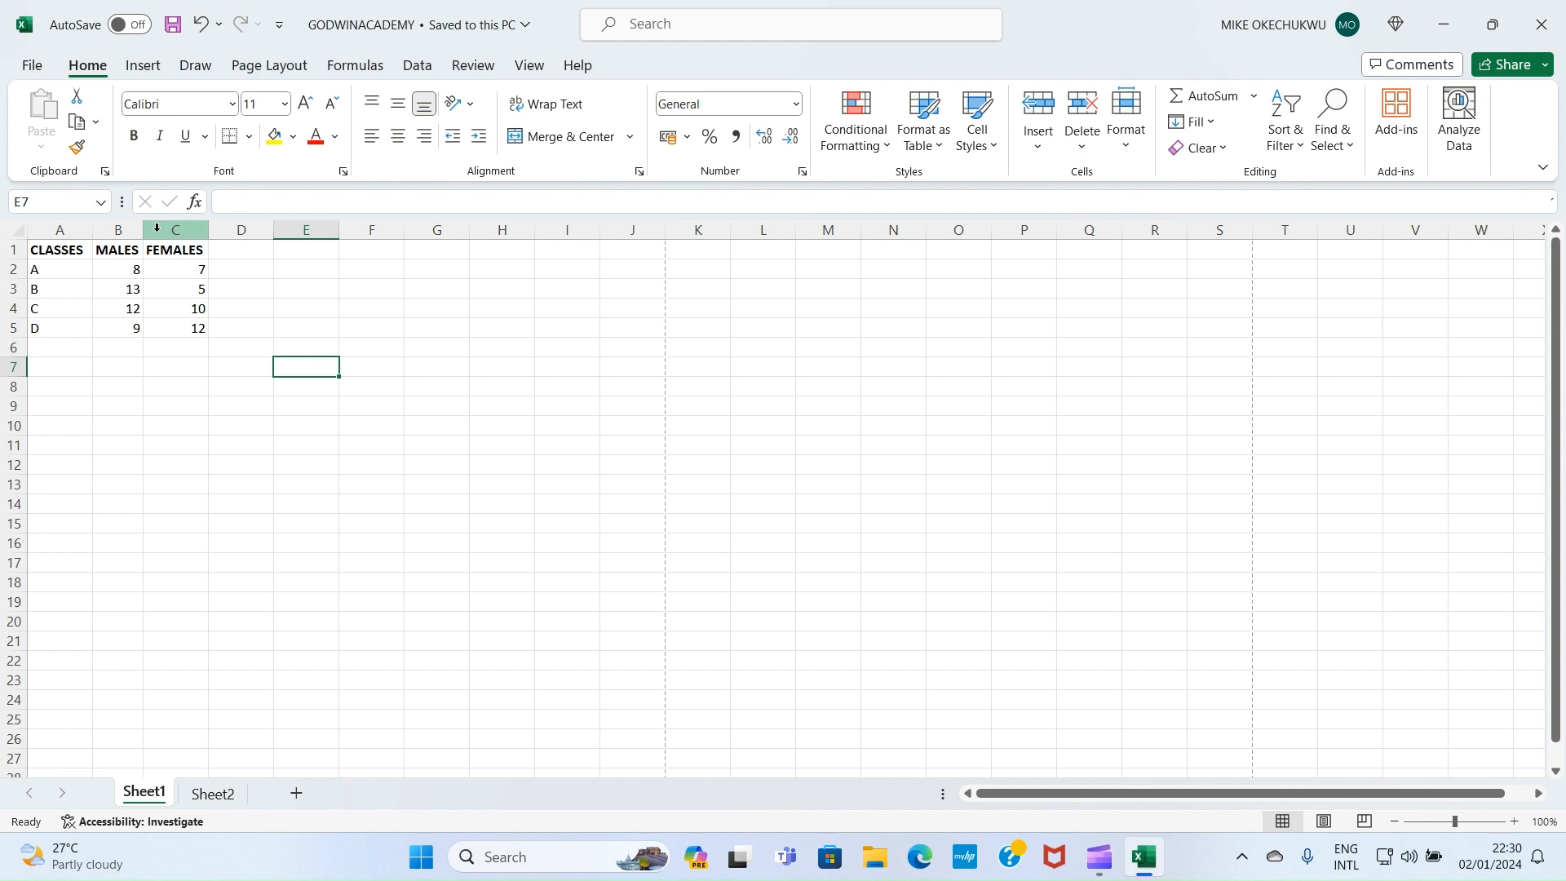
pyautogui.click(158, 226)
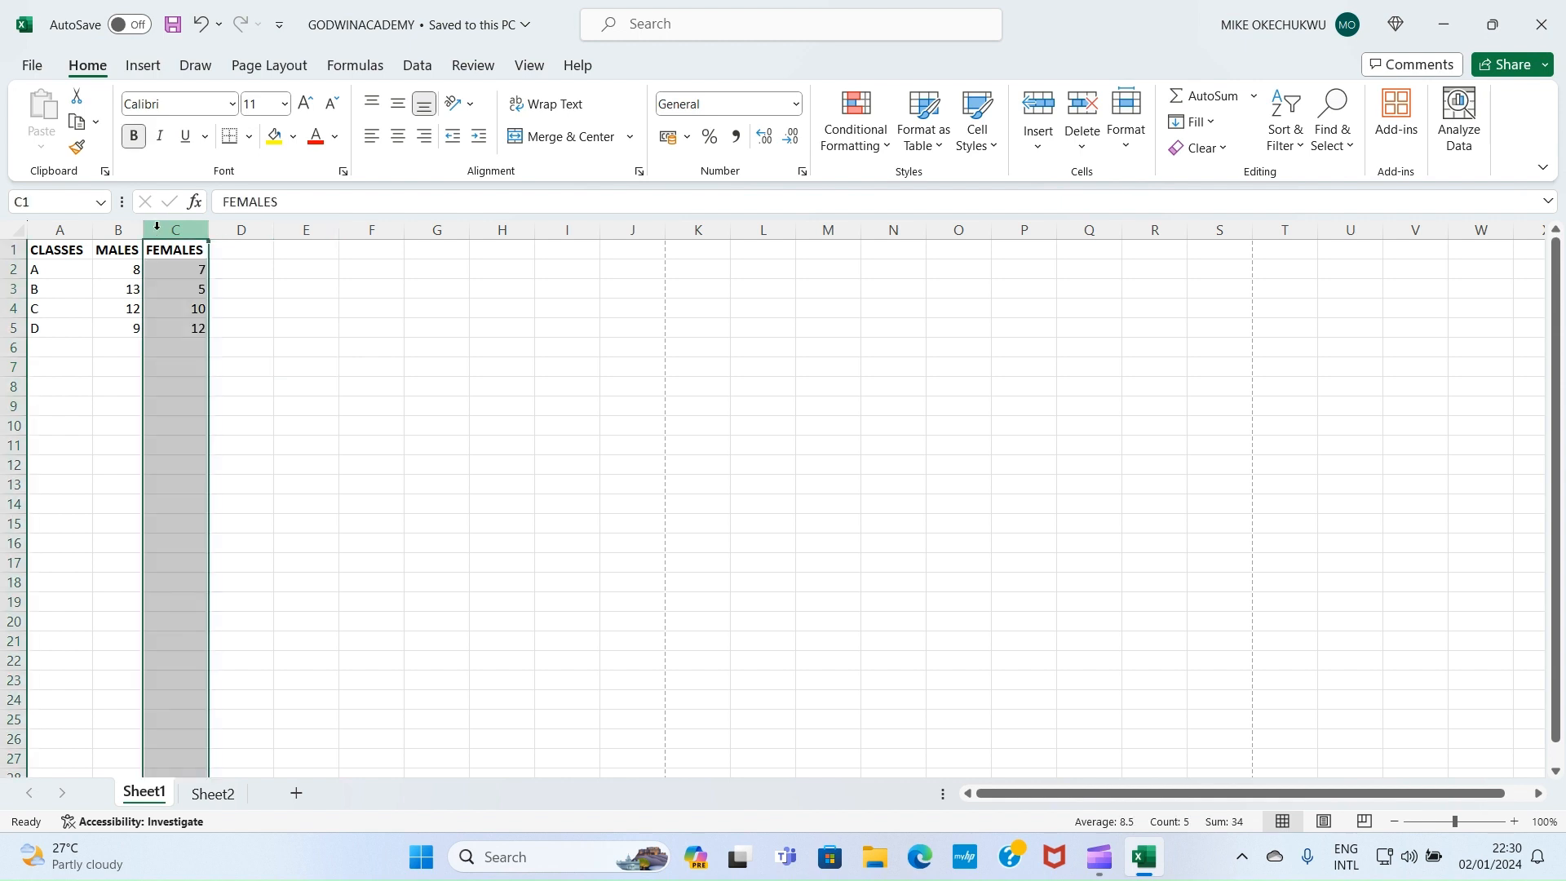
pyautogui.rightClick(173, 233)
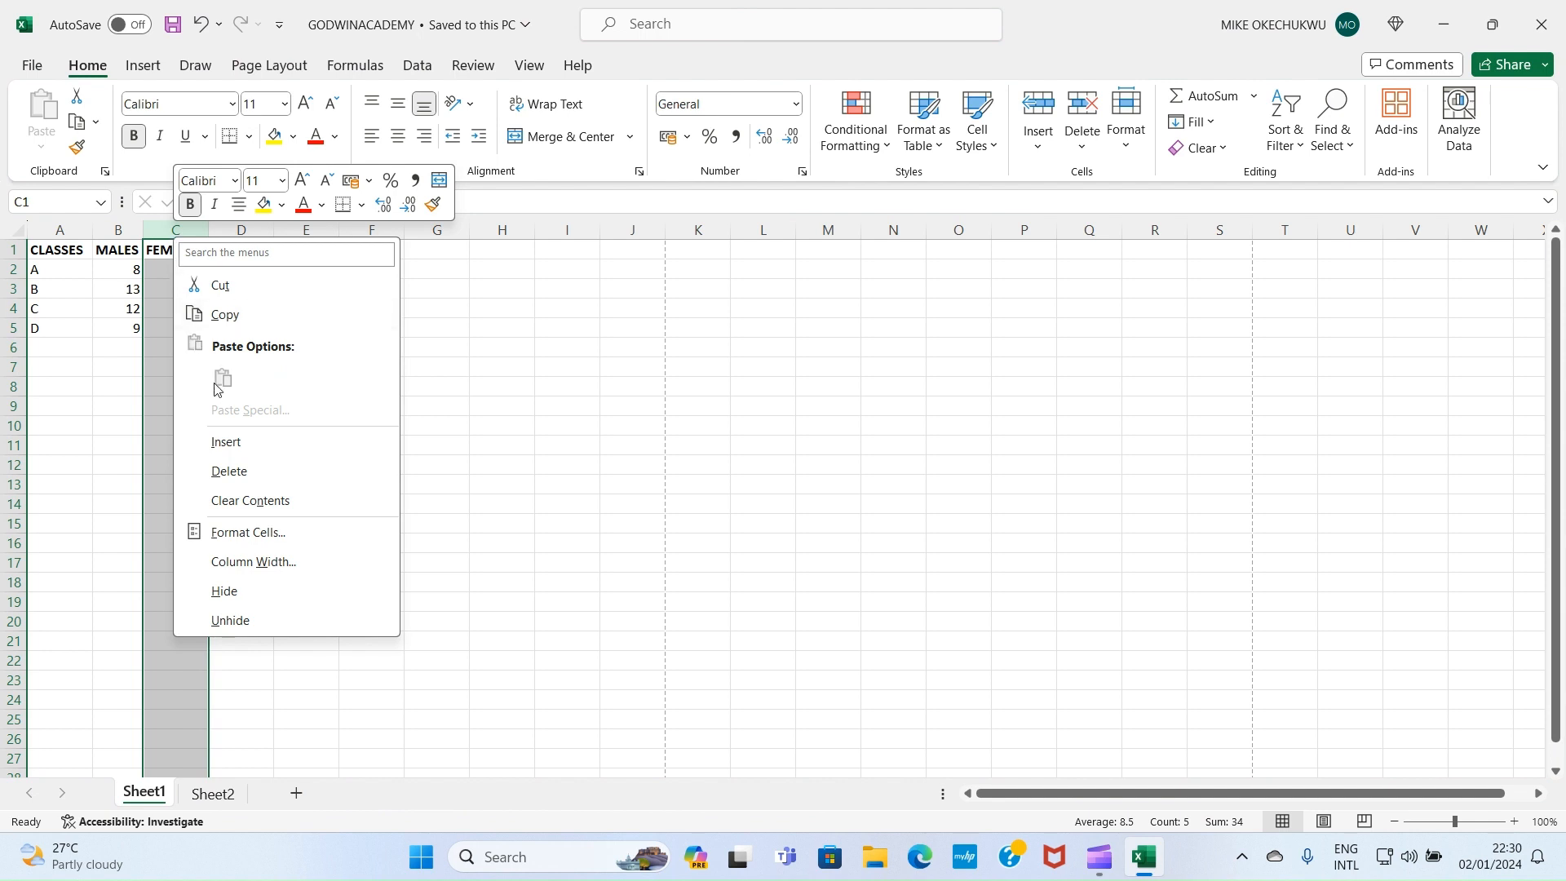
pyautogui.click(235, 443)
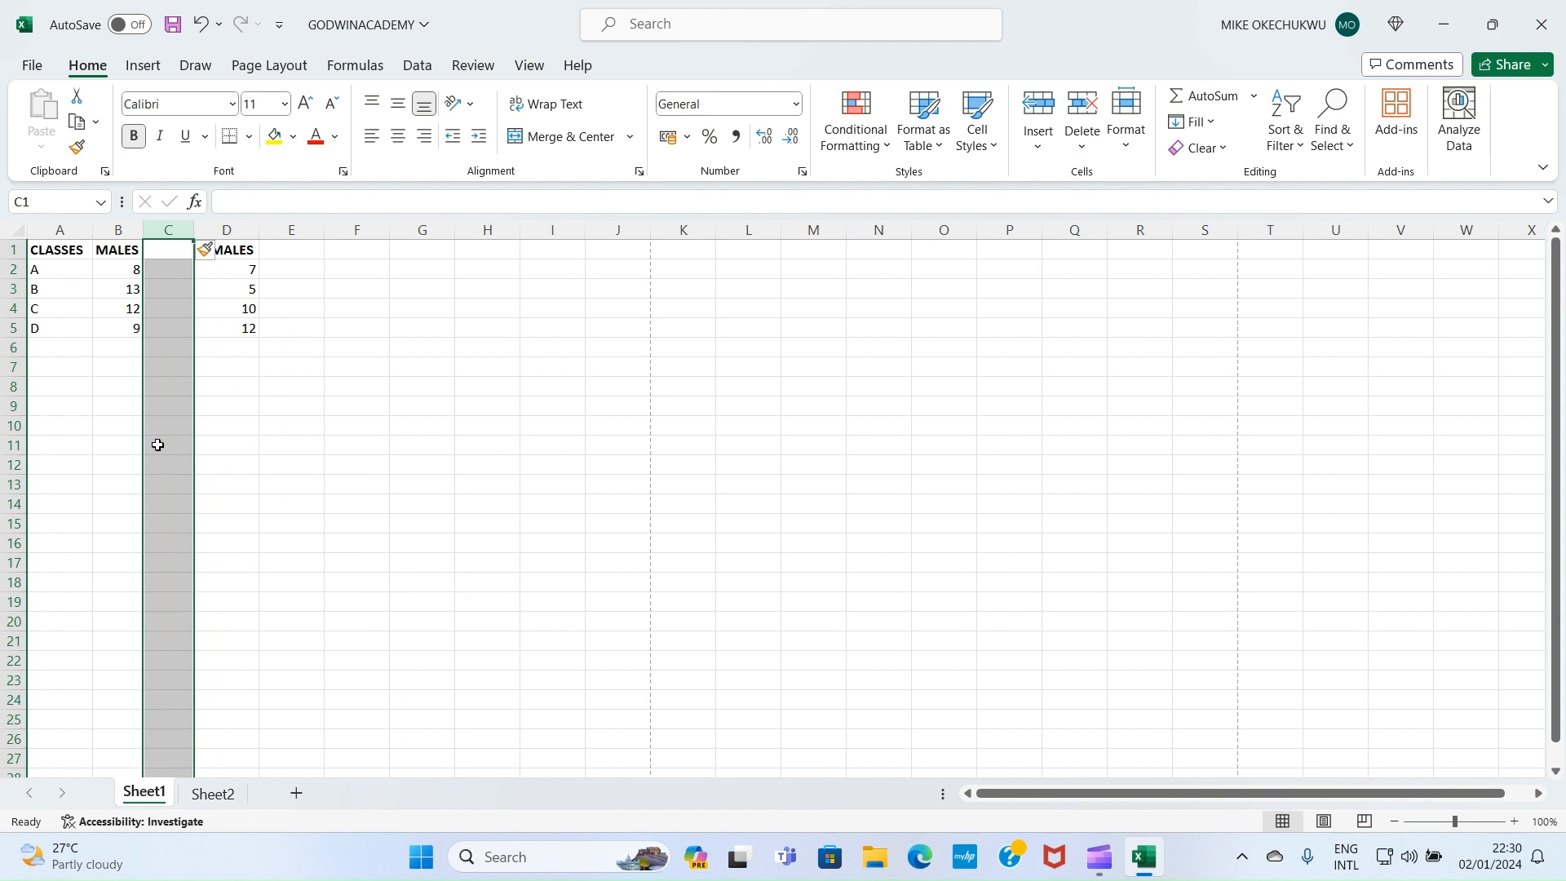
pyautogui.click(359, 367)
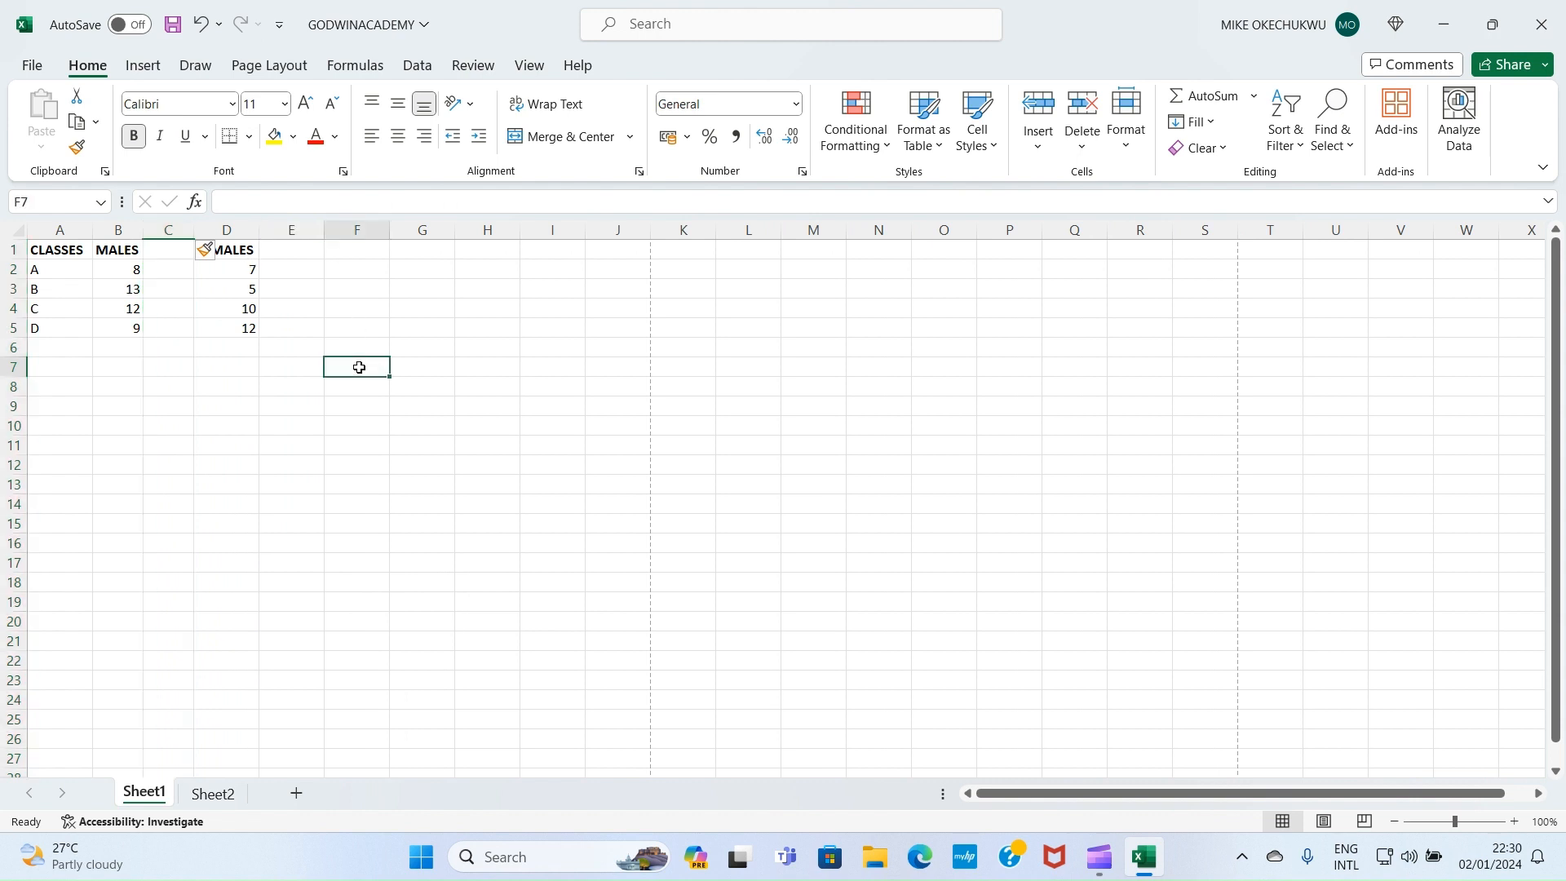
pyautogui.click(167, 232)
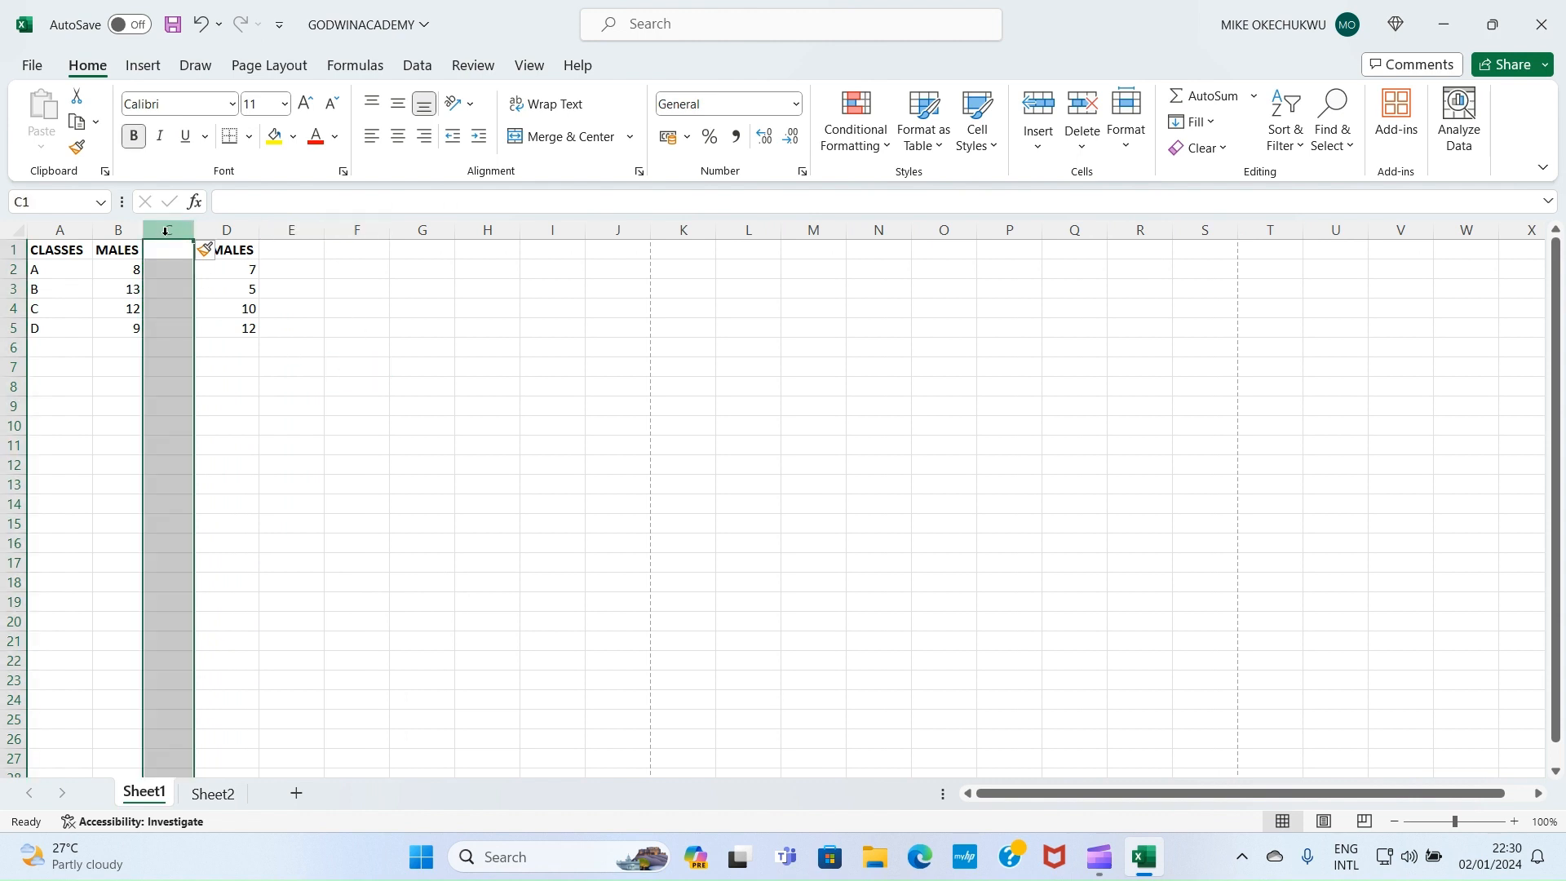
pyautogui.click(224, 248)
pyautogui.click(226, 230)
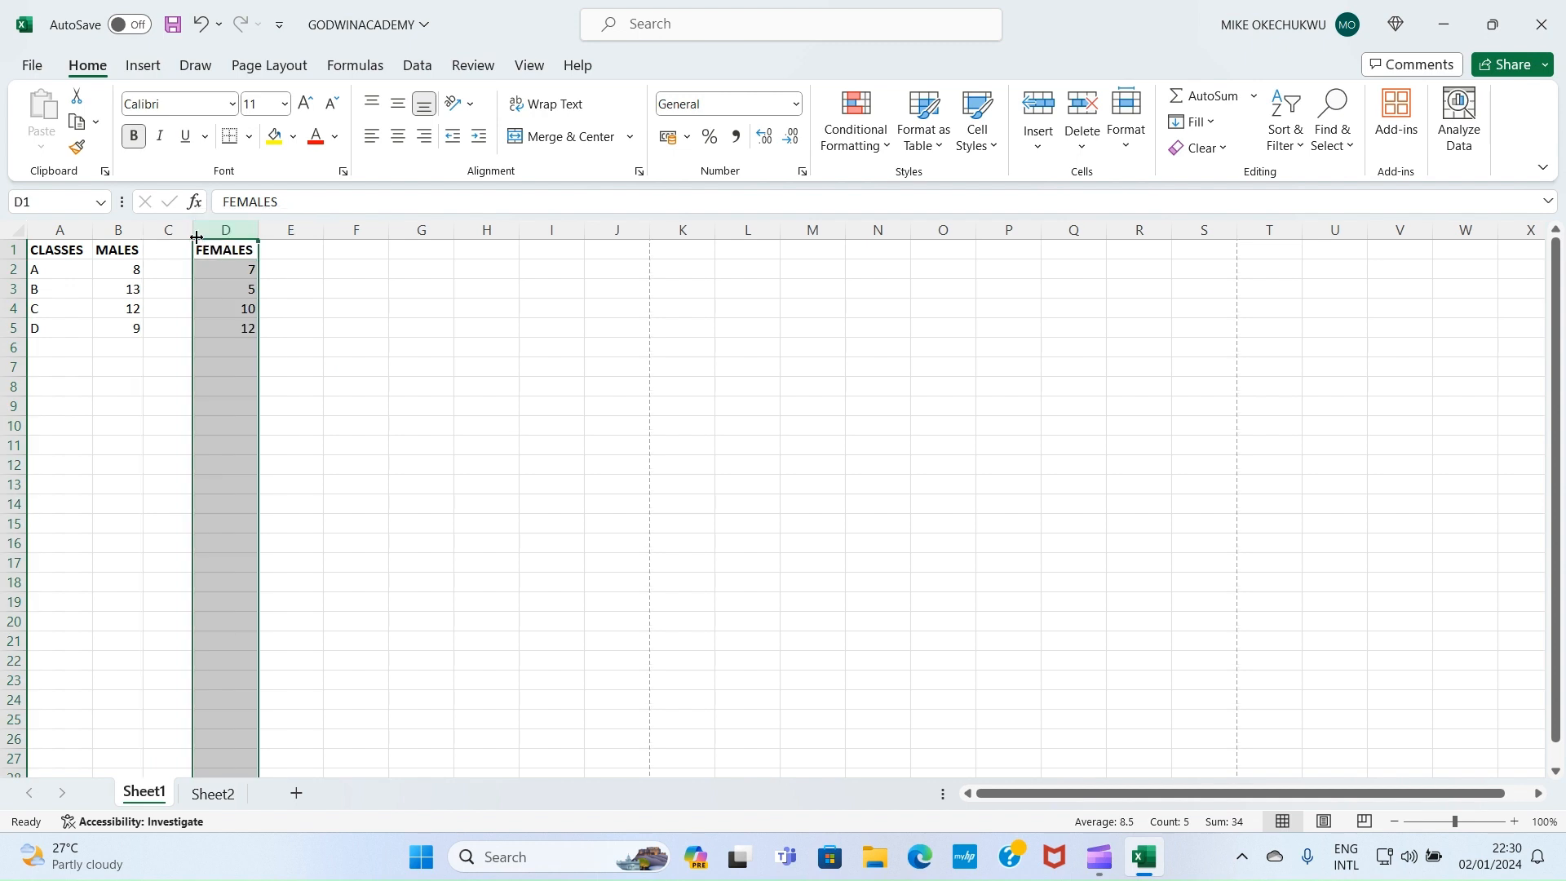
pyautogui.click(356, 309)
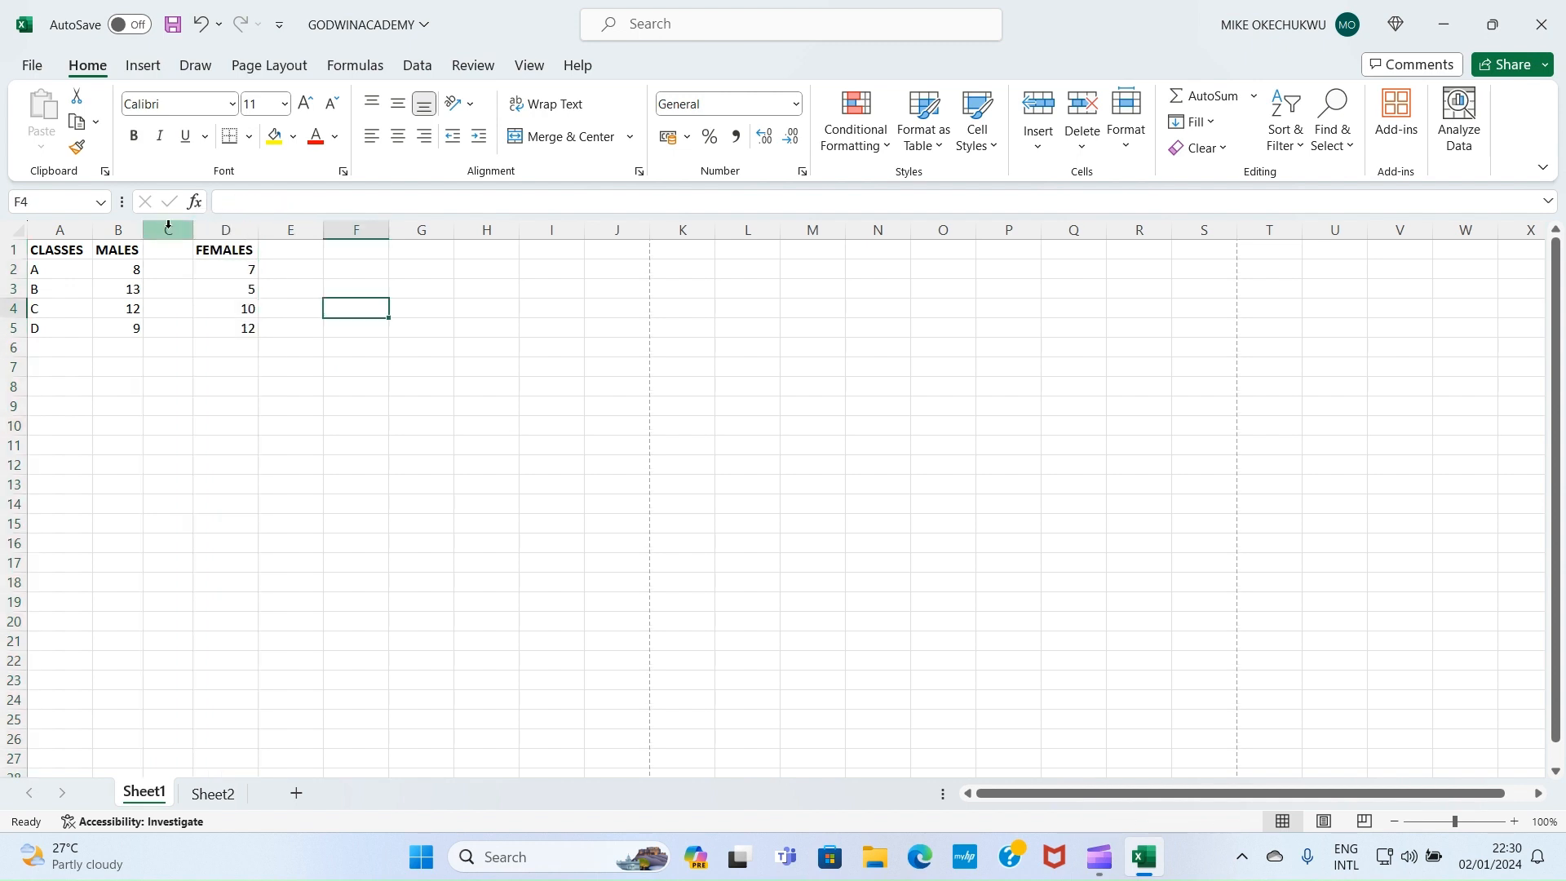
pyautogui.click(198, 24)
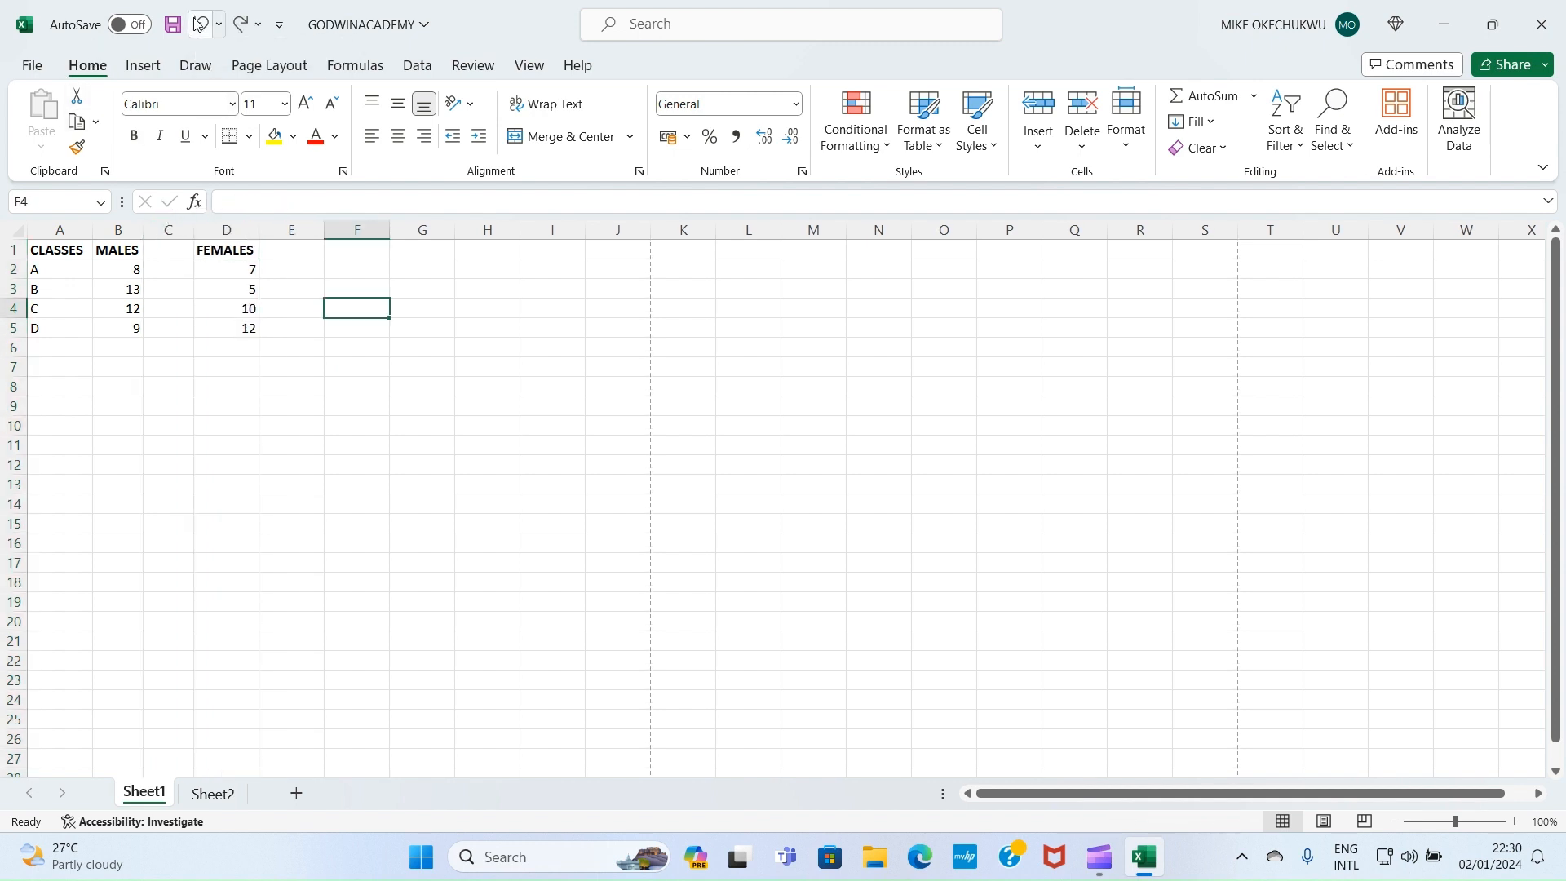
pyautogui.click(198, 24)
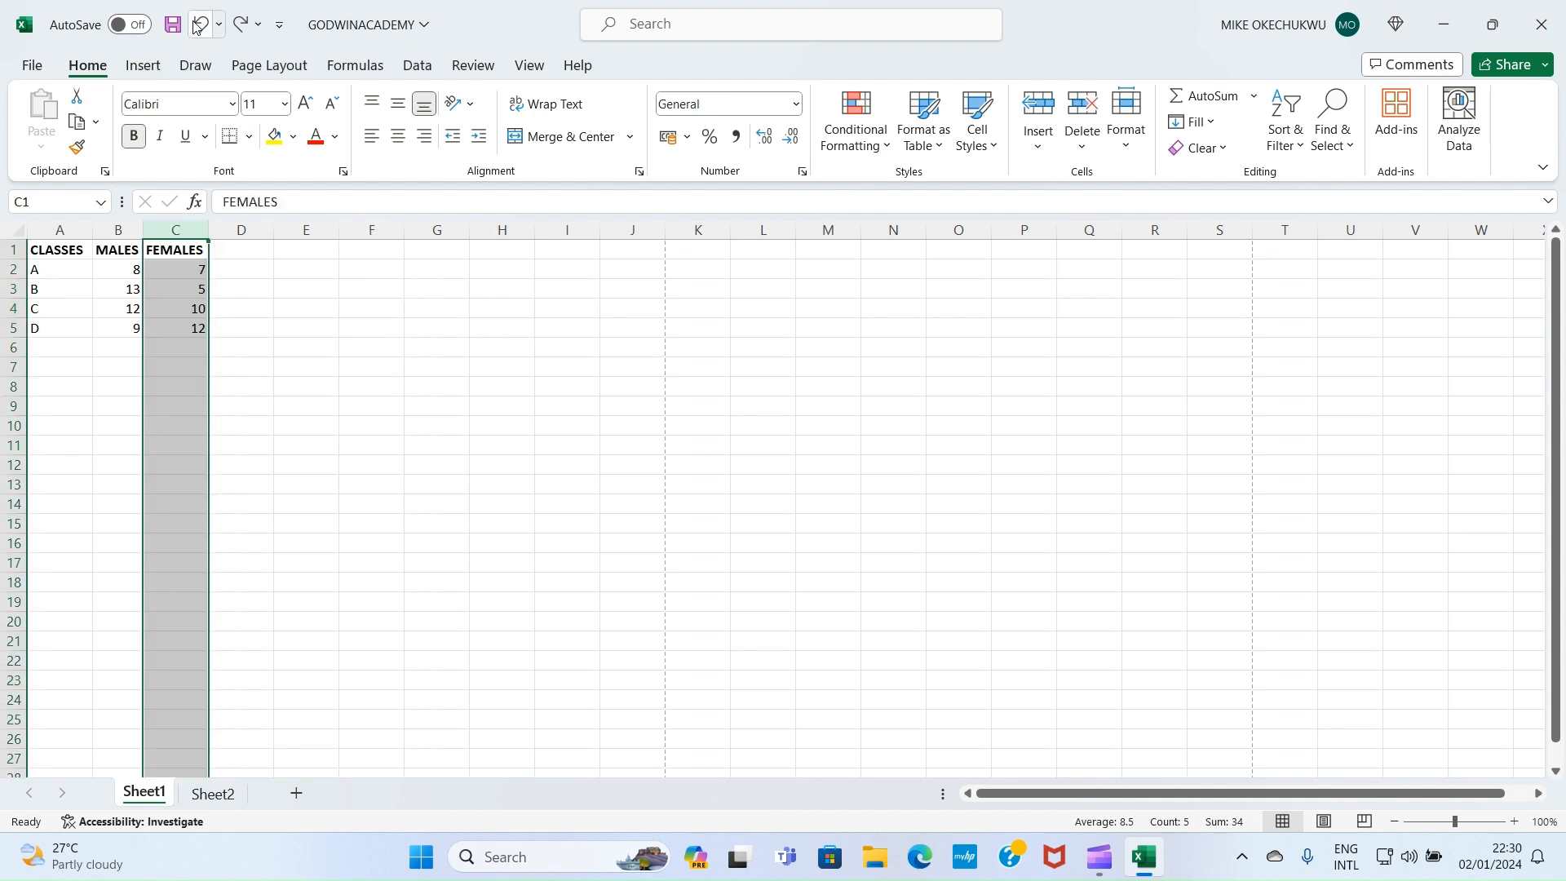
pyautogui.click(352, 463)
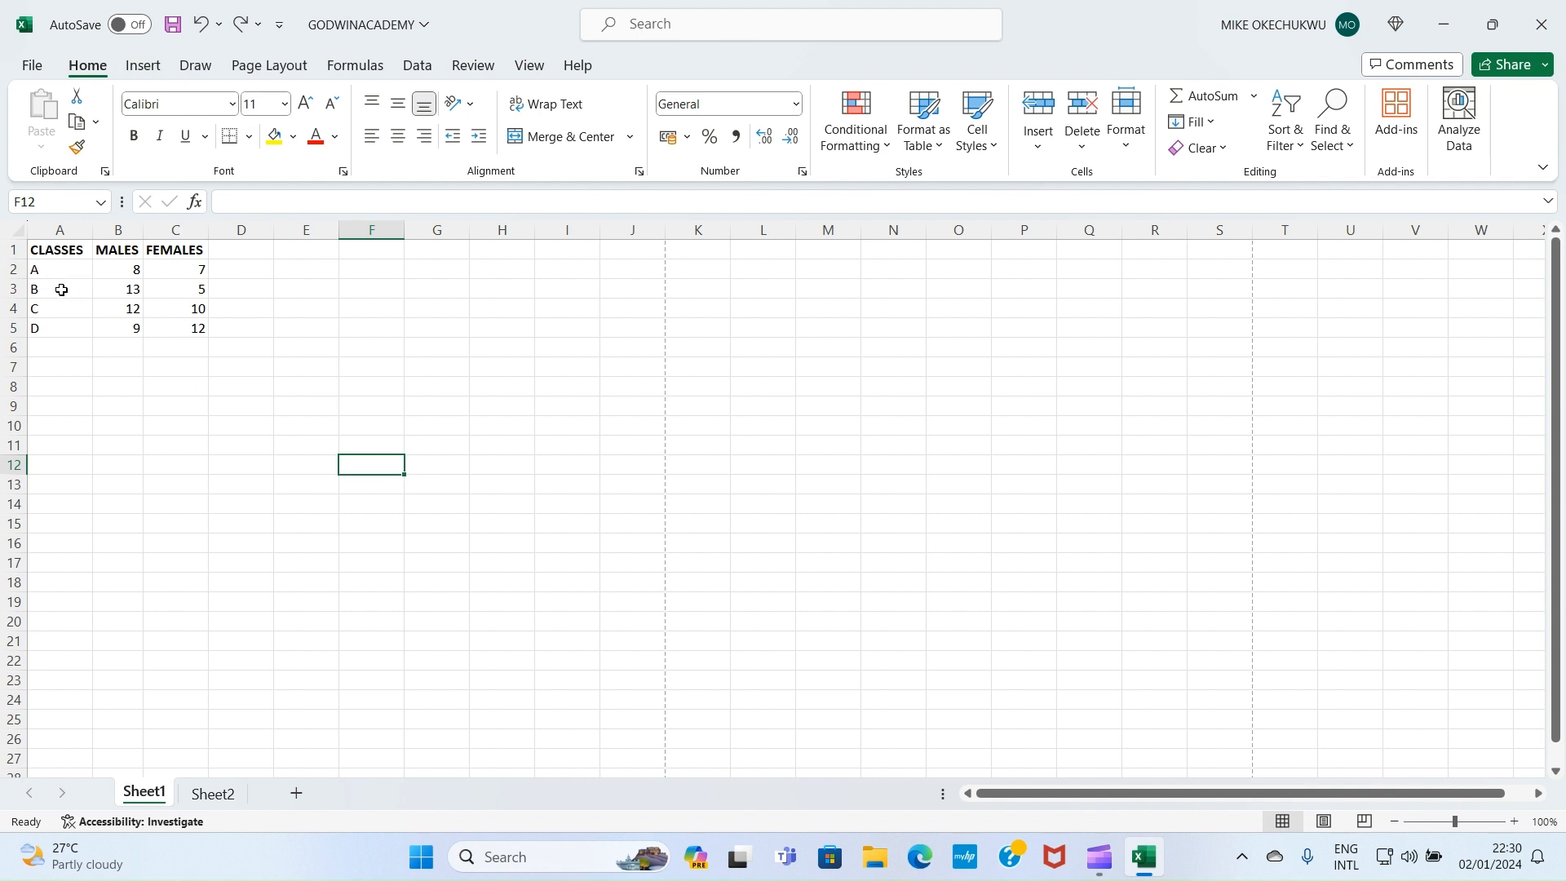
# Insert a blank row above class A in row 2, then undo the insertion
pyautogui.click(9, 268)
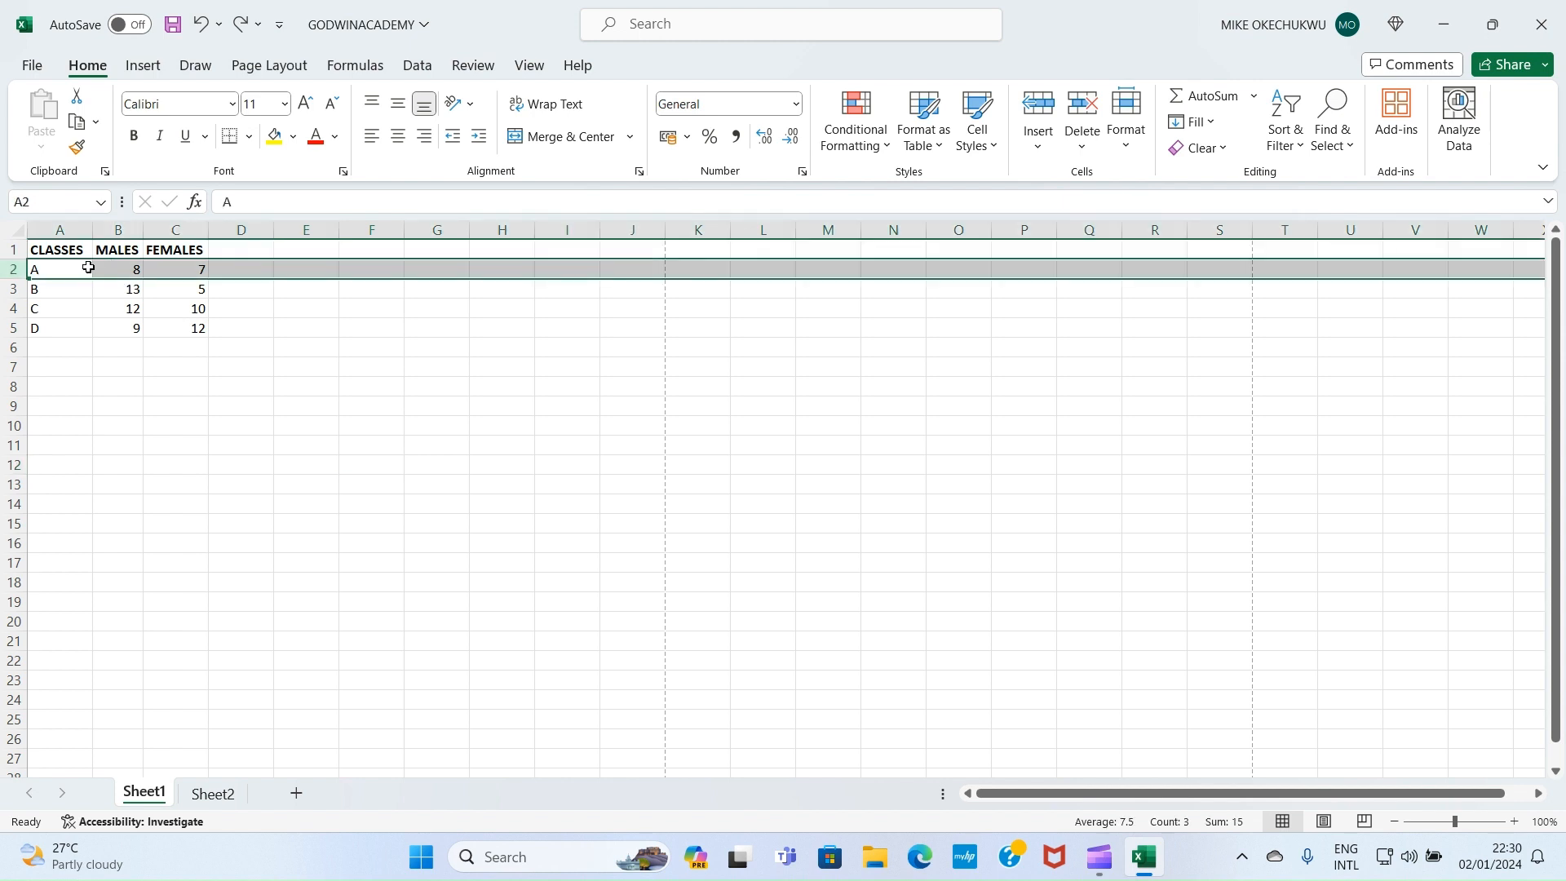
pyautogui.rightClick(10, 268)
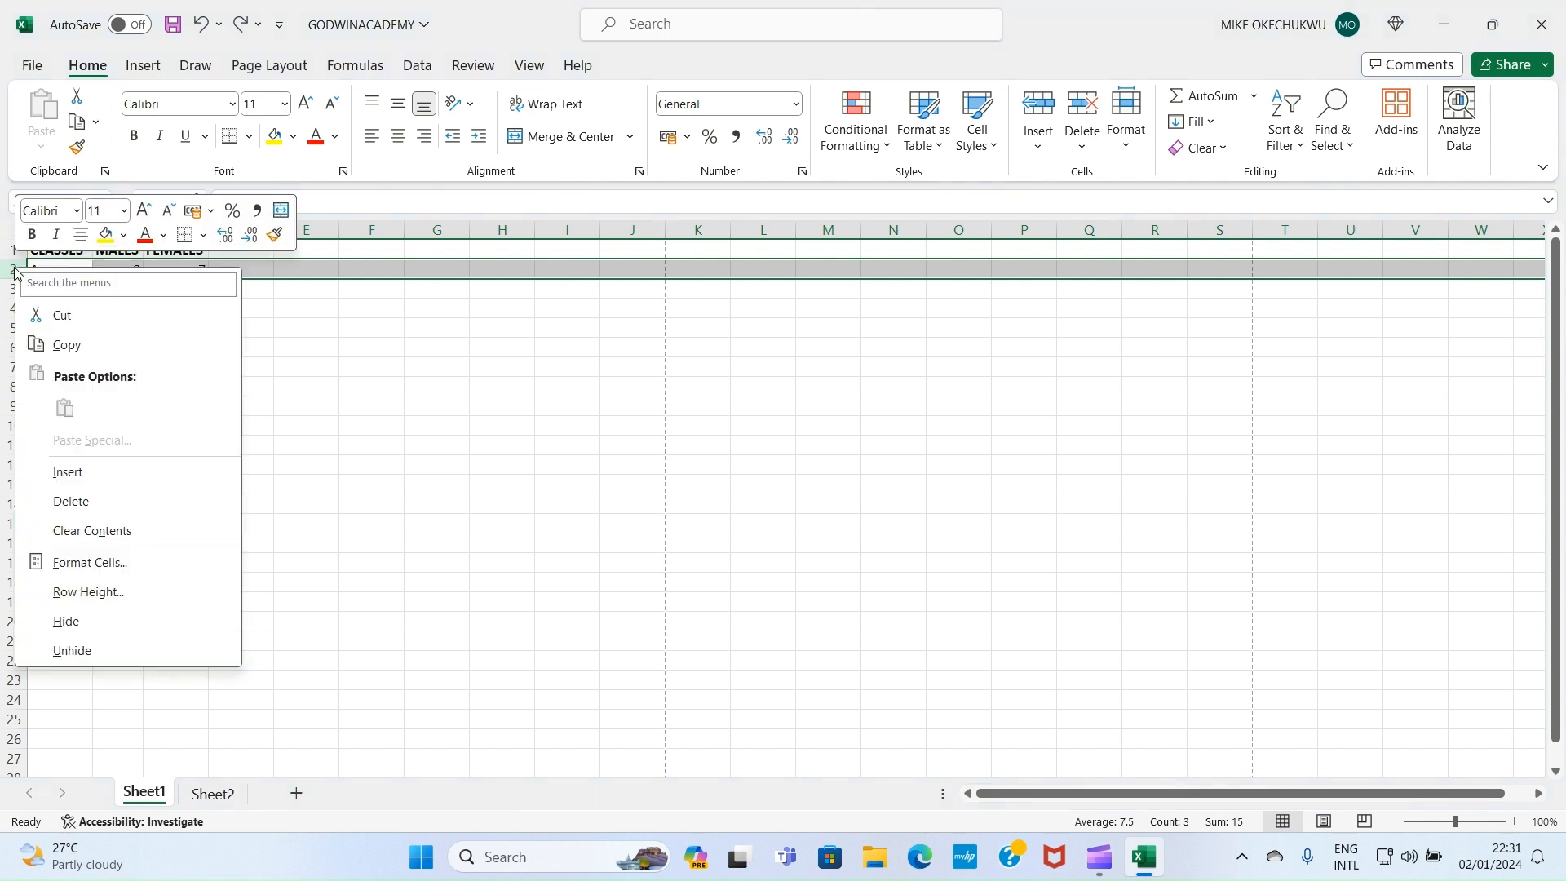
pyautogui.click(74, 477)
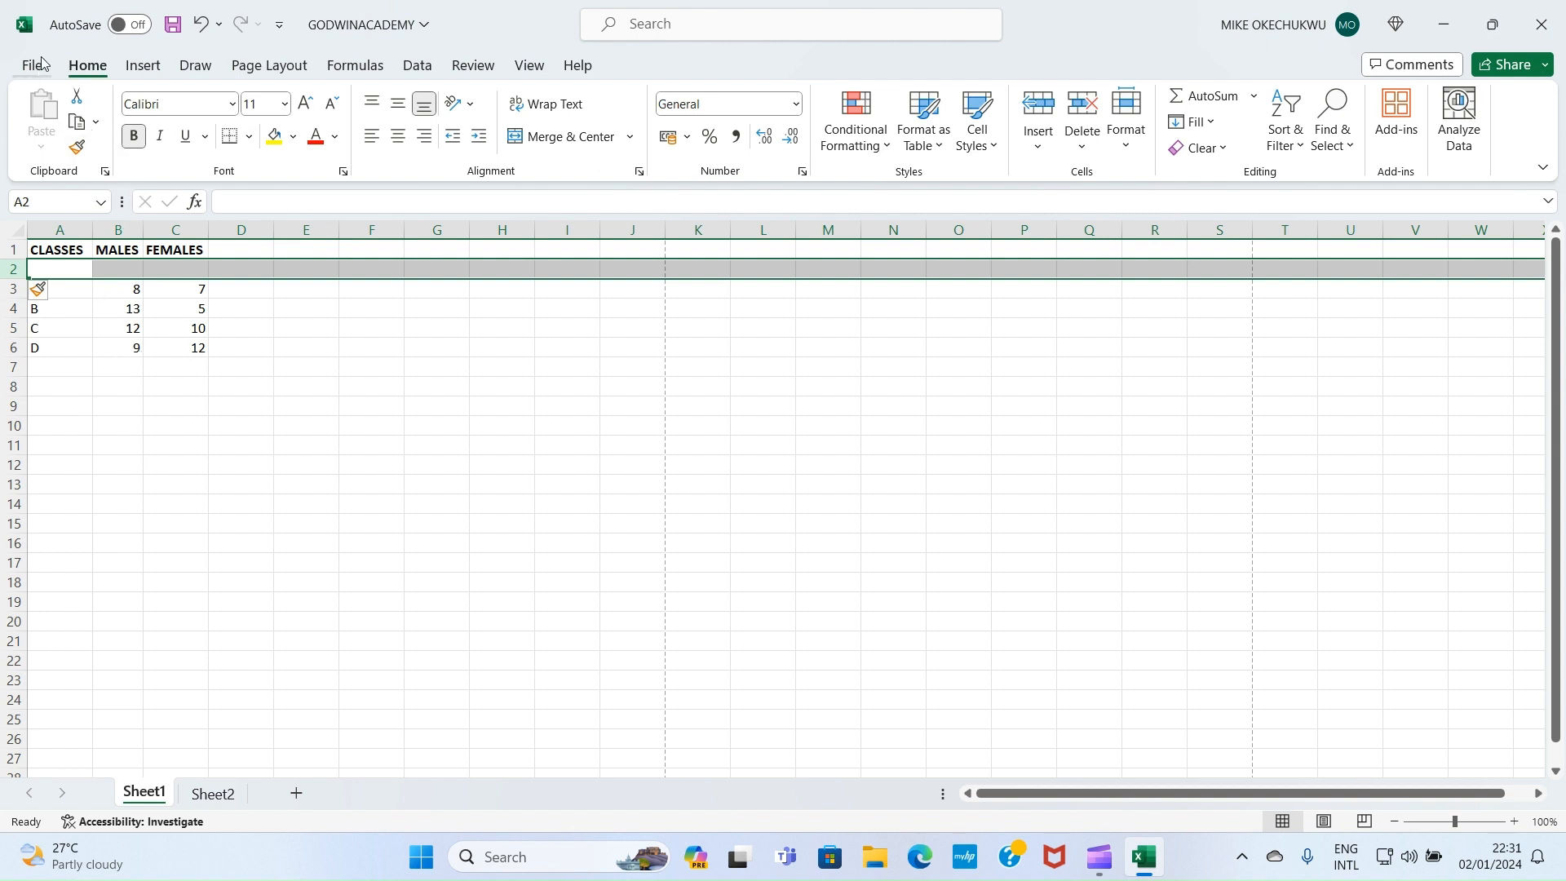
pyautogui.click(201, 25)
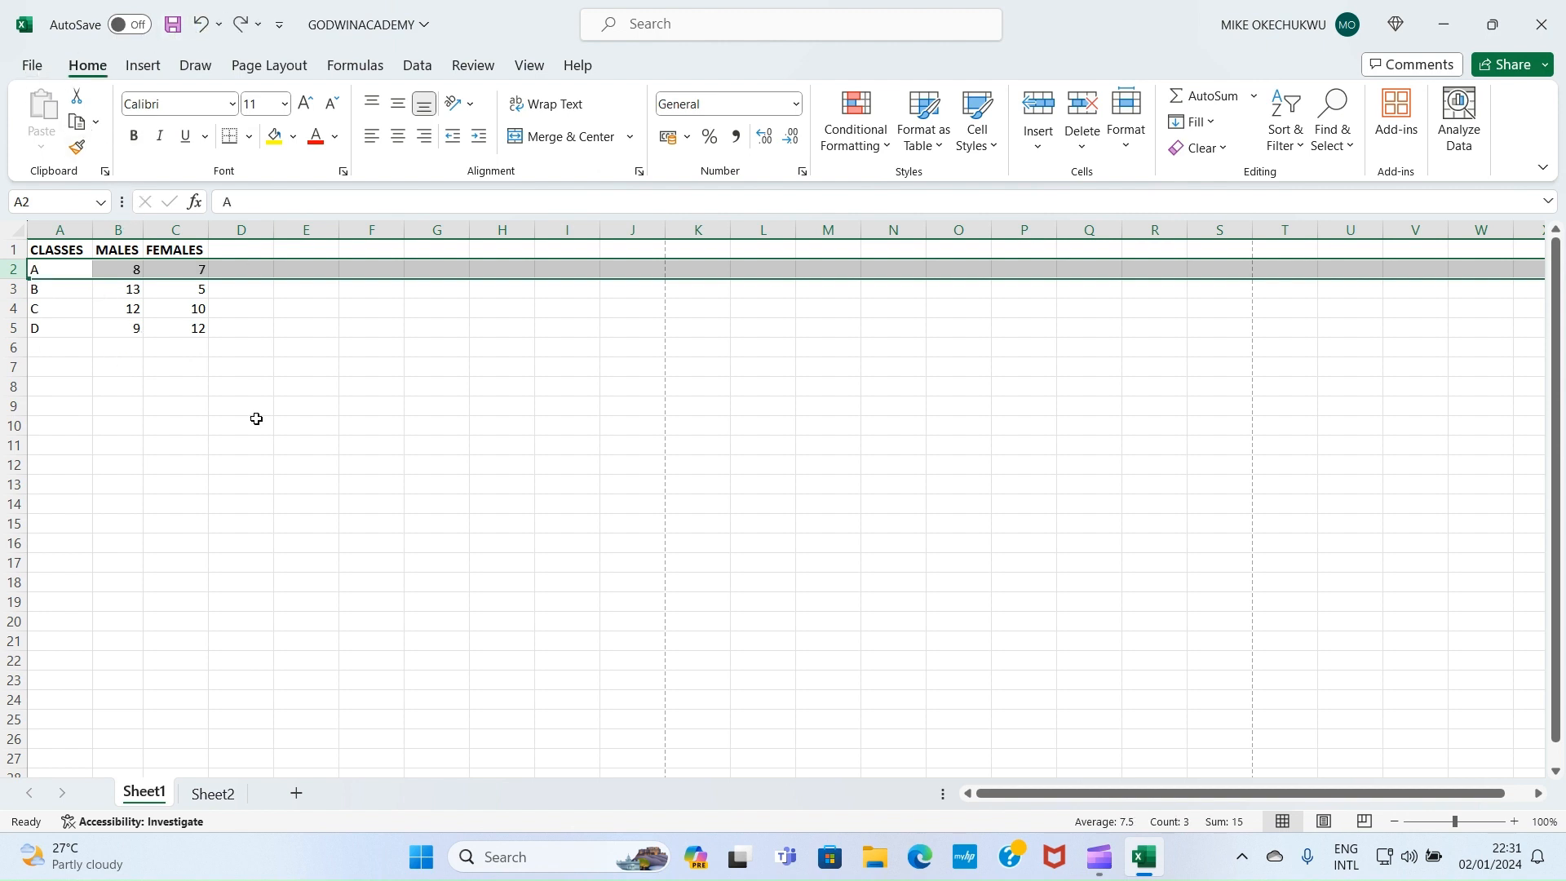
pyautogui.moveTo(252, 420); pyautogui.dragTo(278, 422)
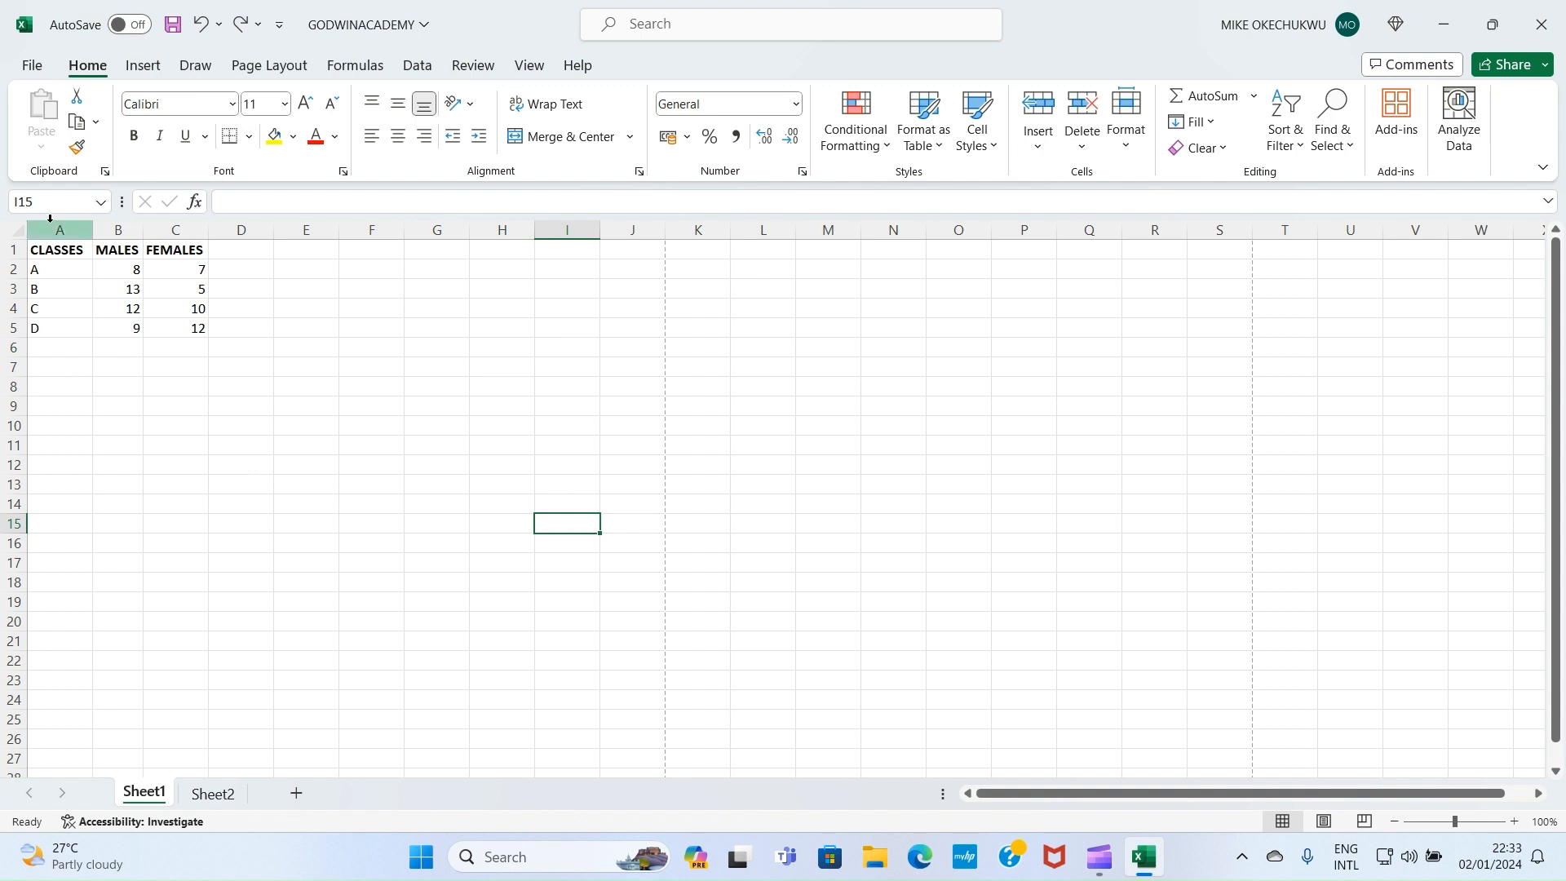
pyautogui.click(172, 229)
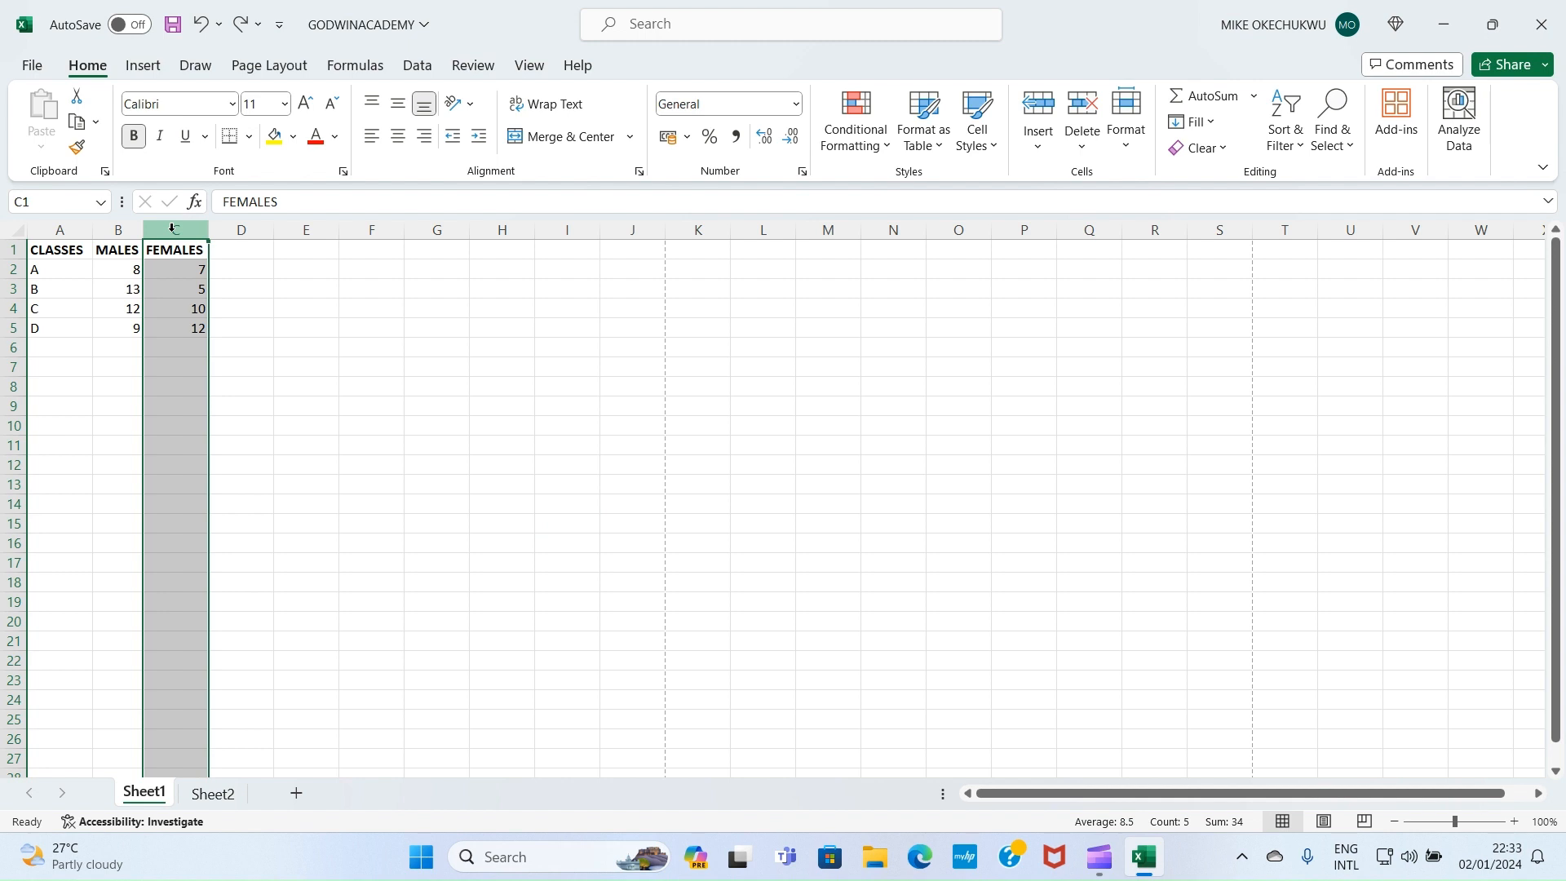
pyautogui.rightClick(172, 230)
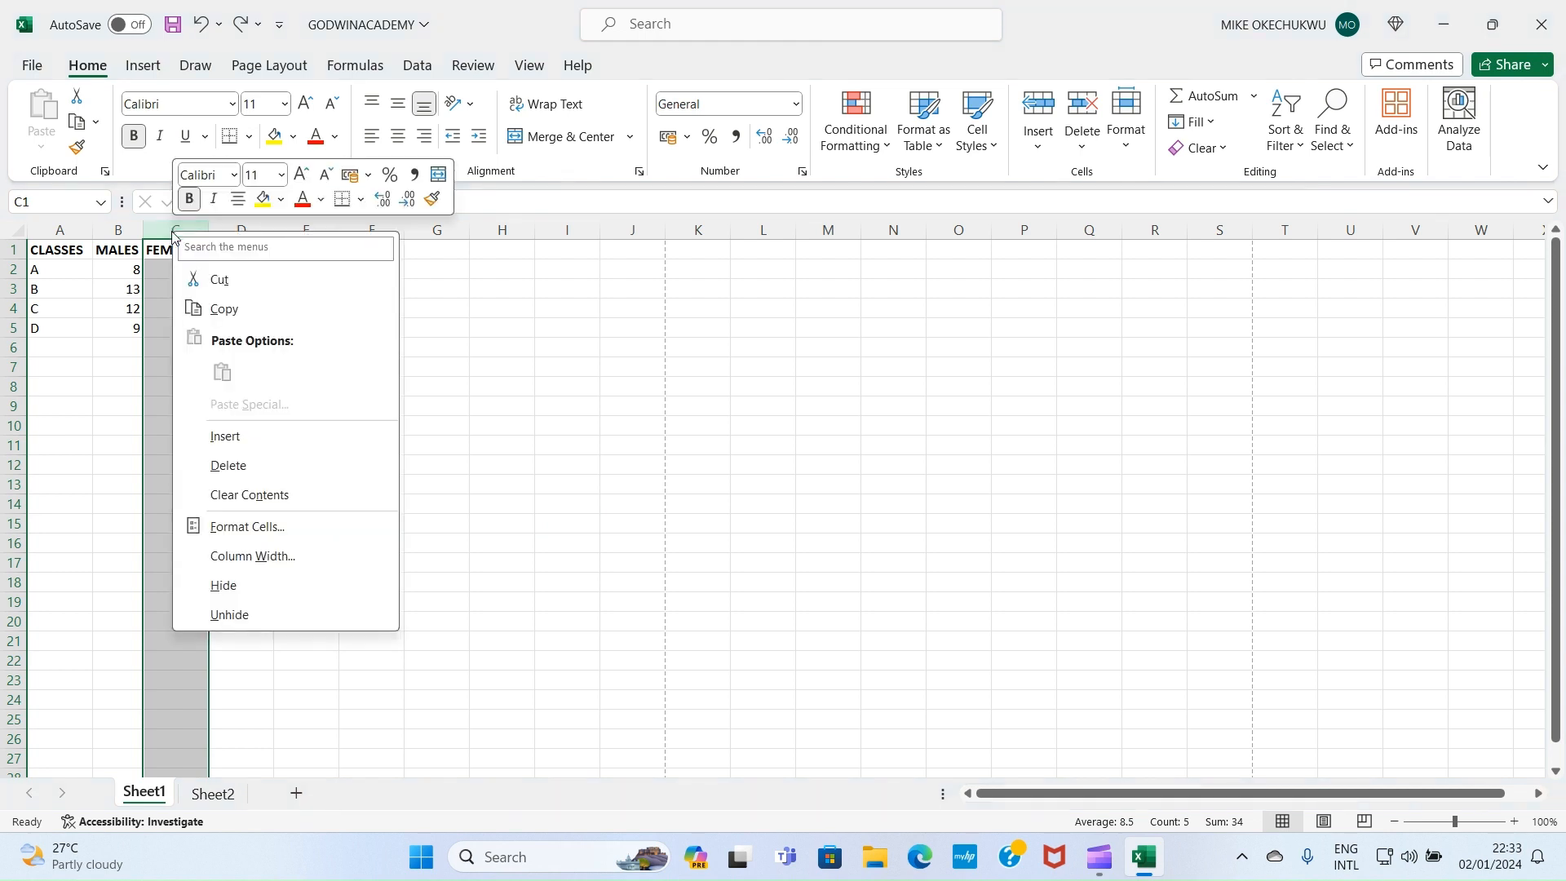
pyautogui.click(229, 587)
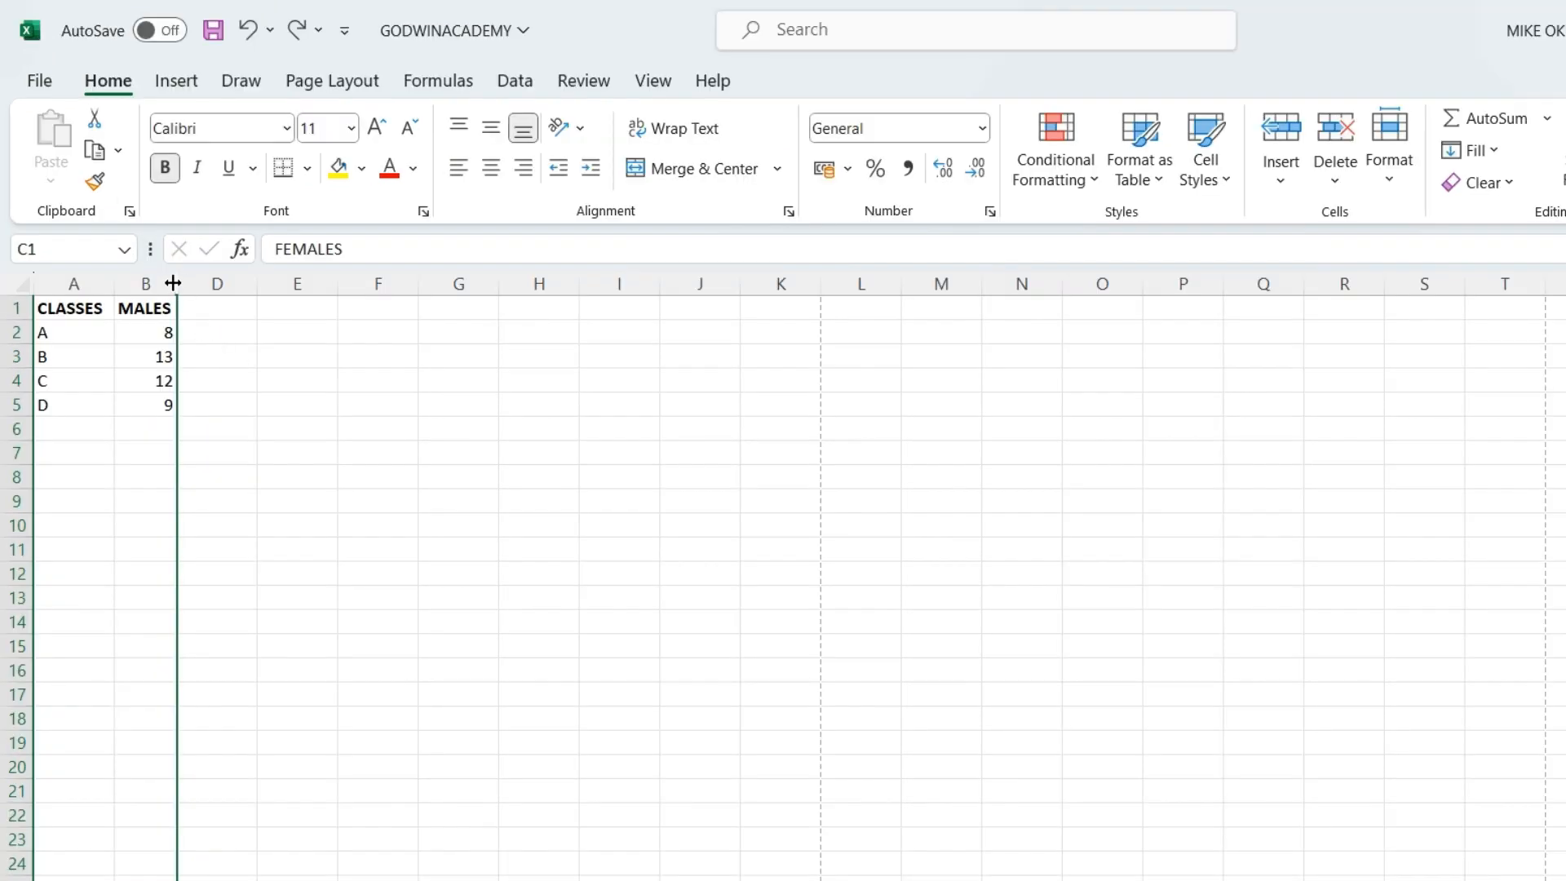
pyautogui.click(233, 282)
pyautogui.rightClick(179, 284)
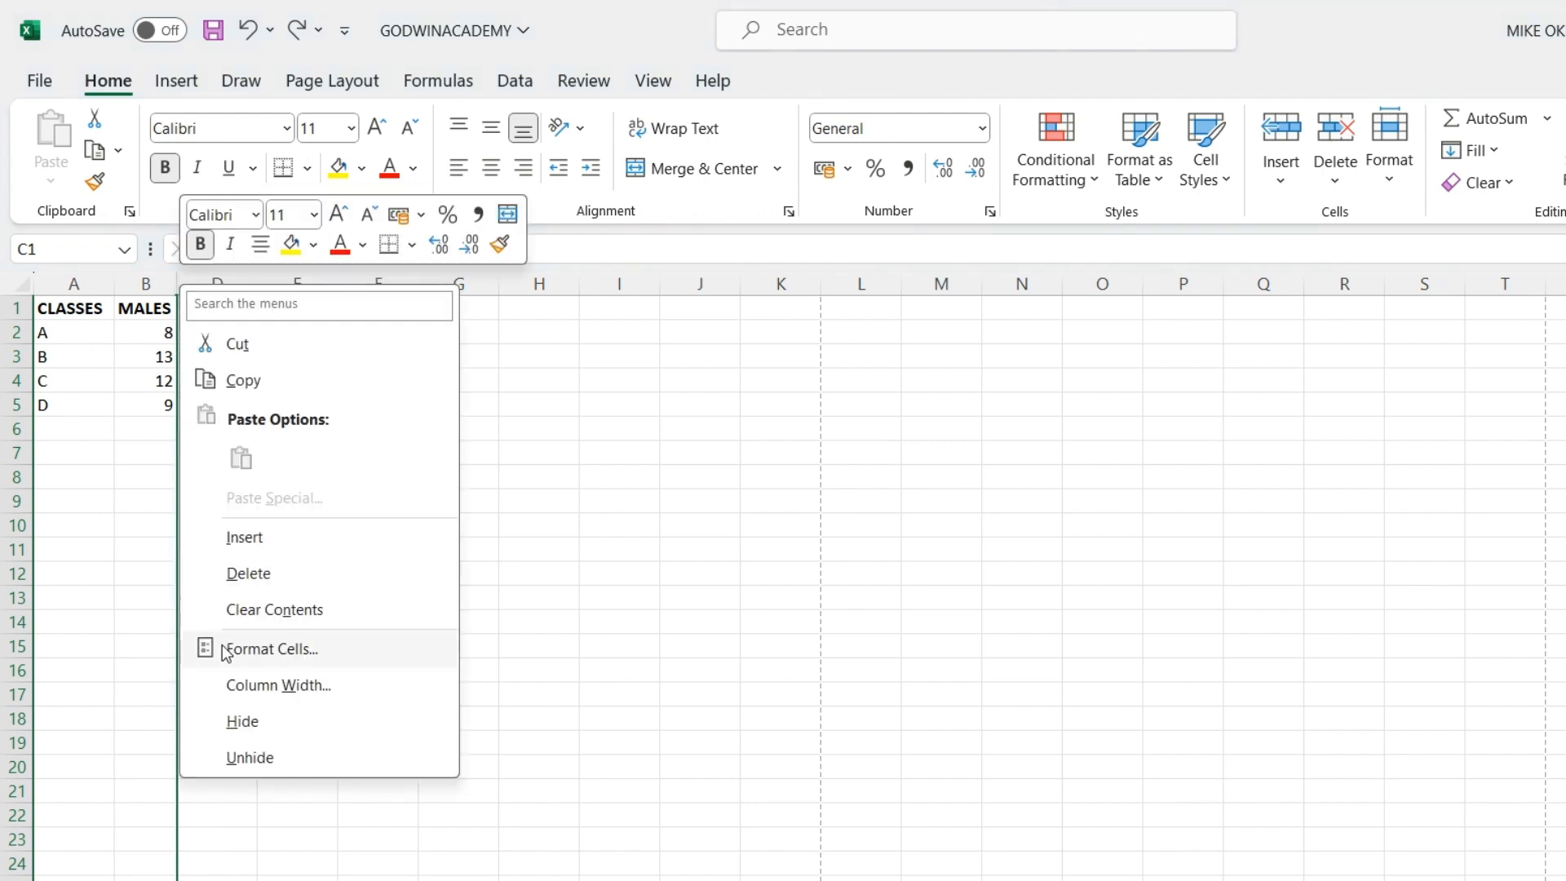
pyautogui.click(258, 758)
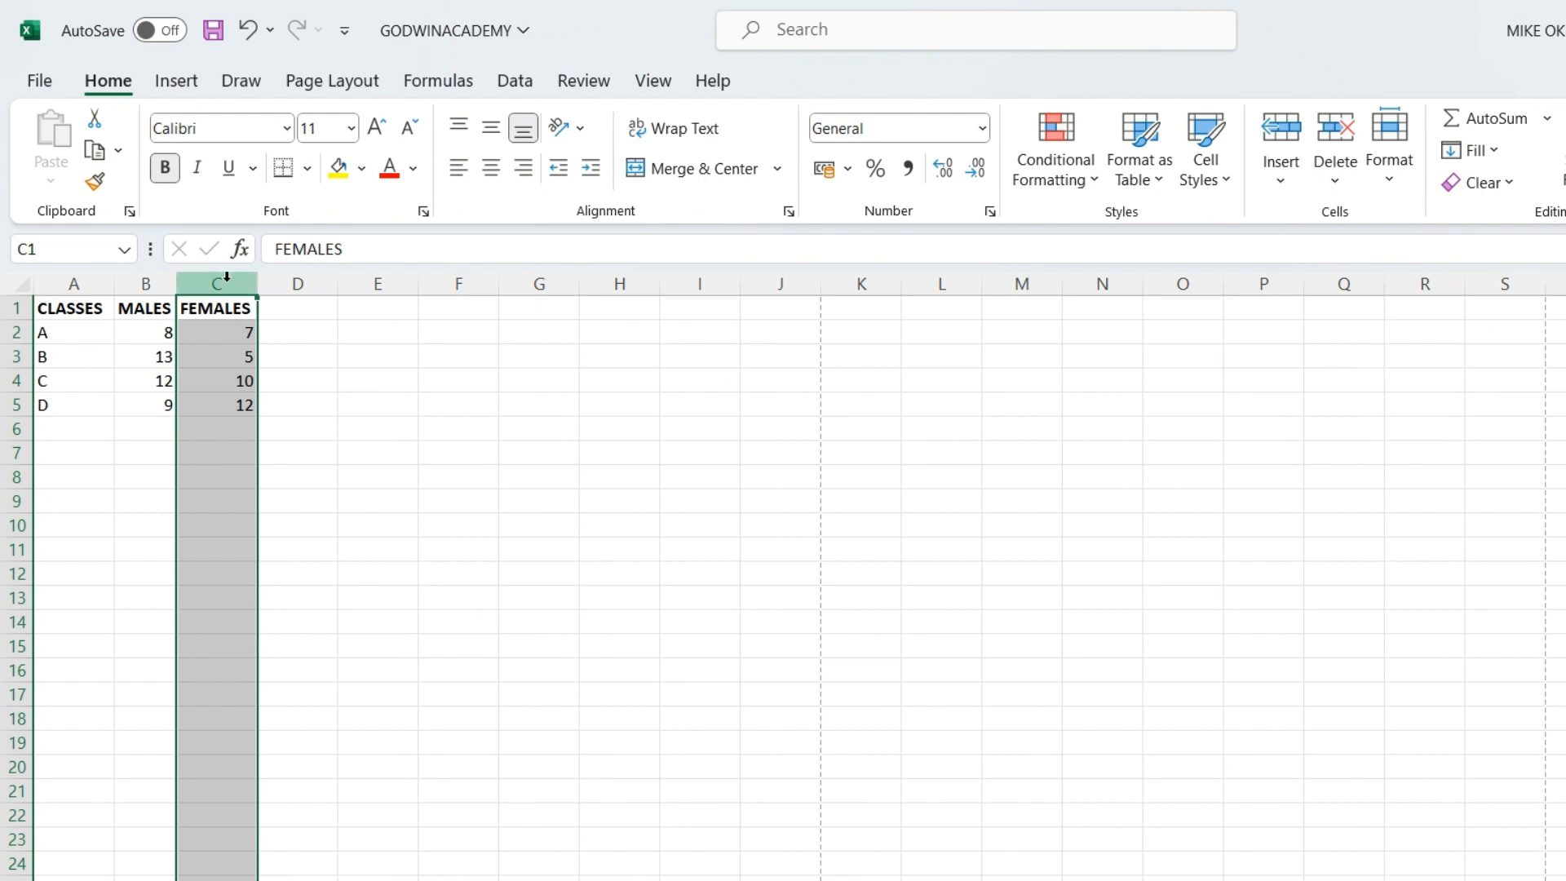
pyautogui.click(465, 601)
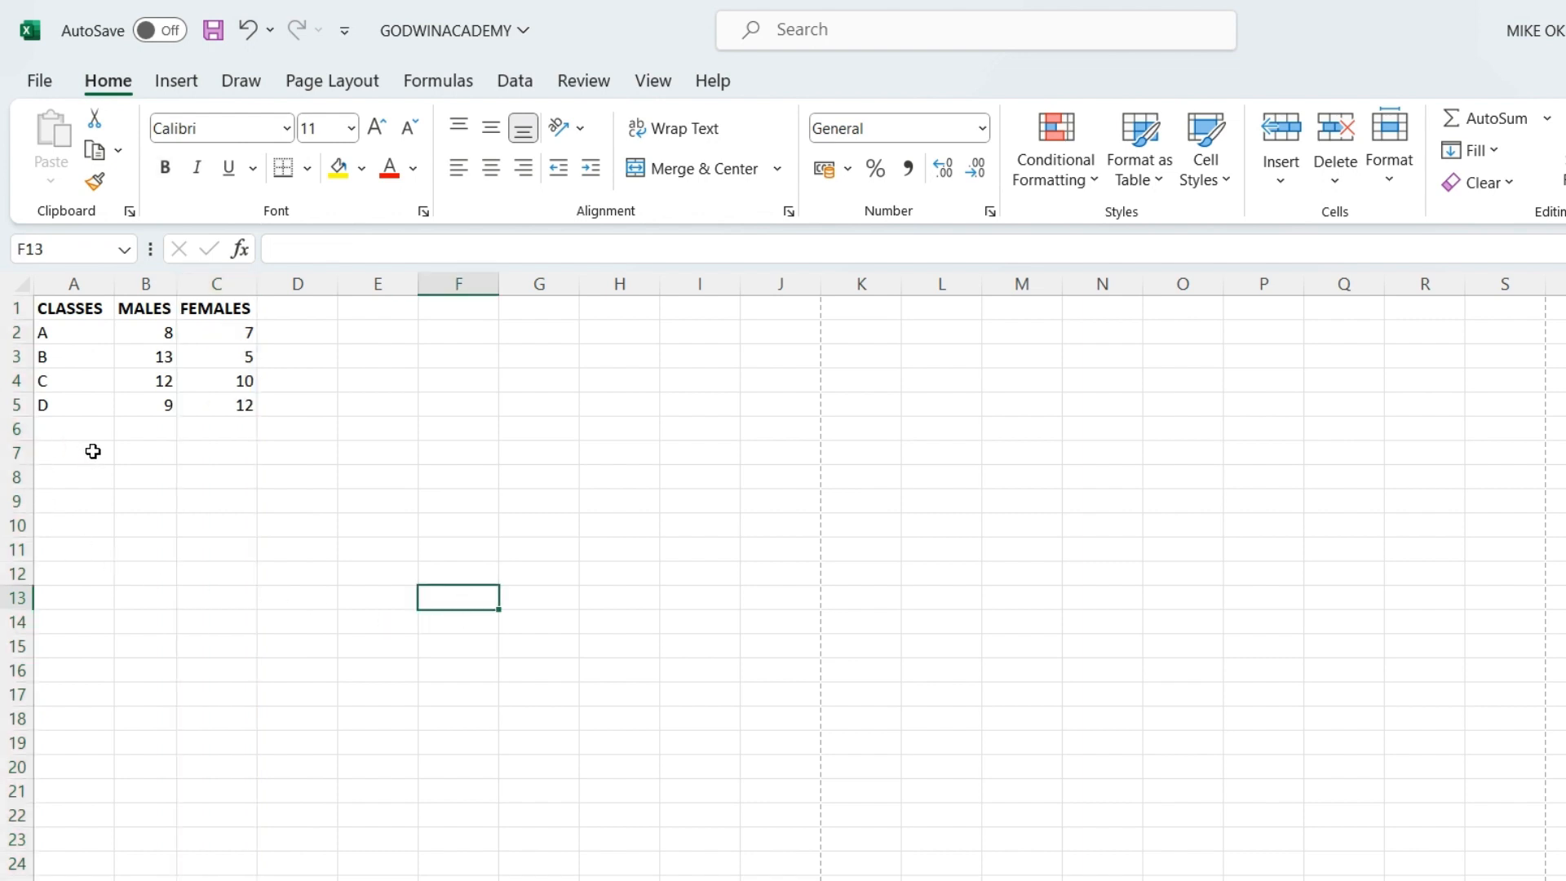
pyautogui.click(7, 356)
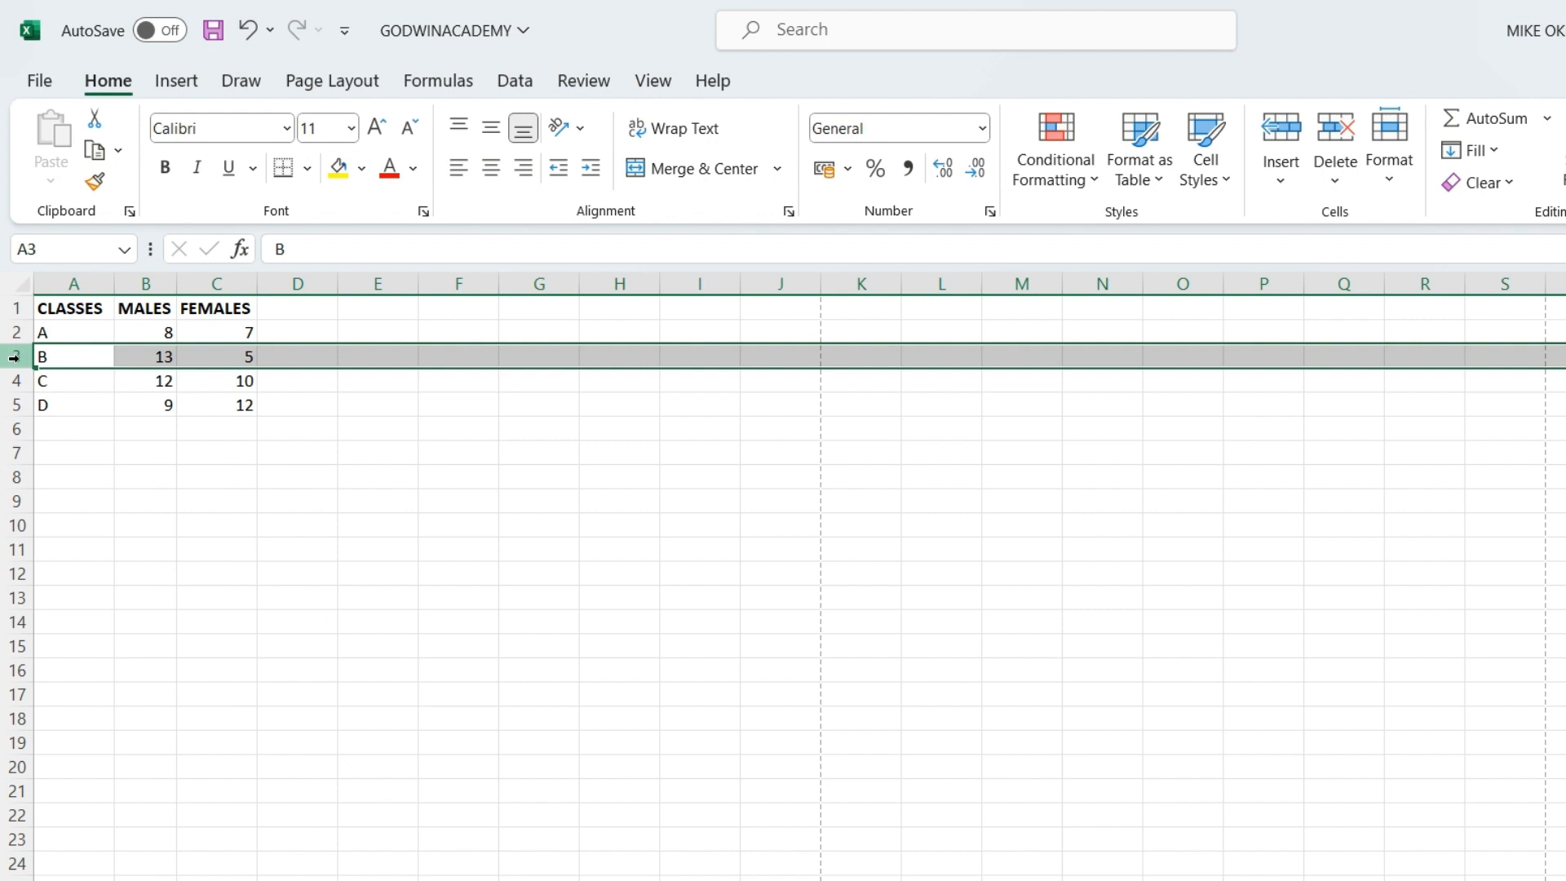
pyautogui.rightClick(20, 359)
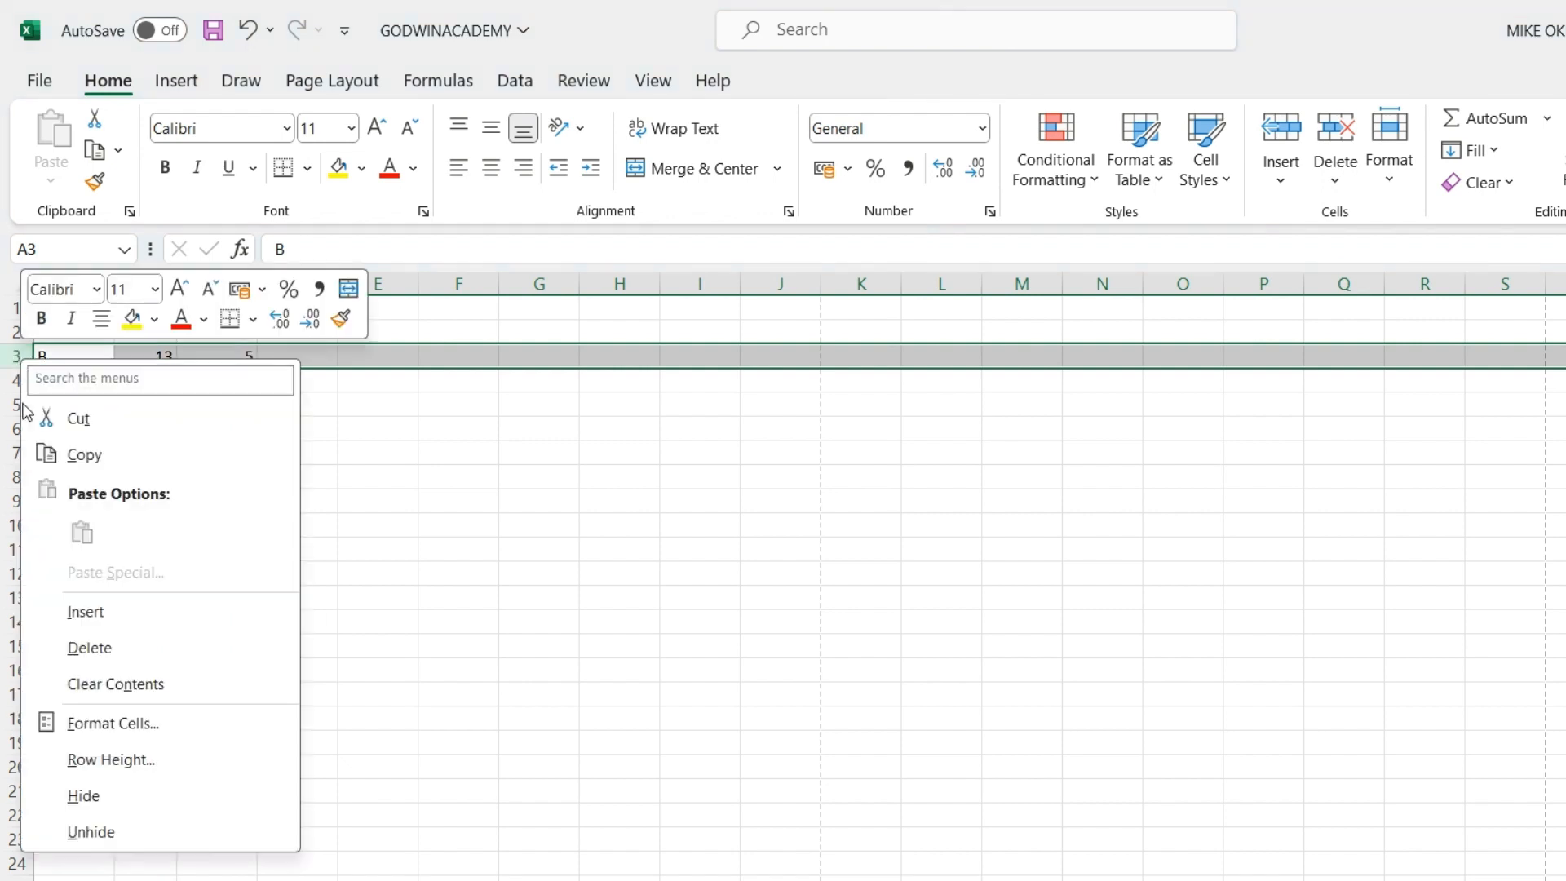
pyautogui.click(84, 796)
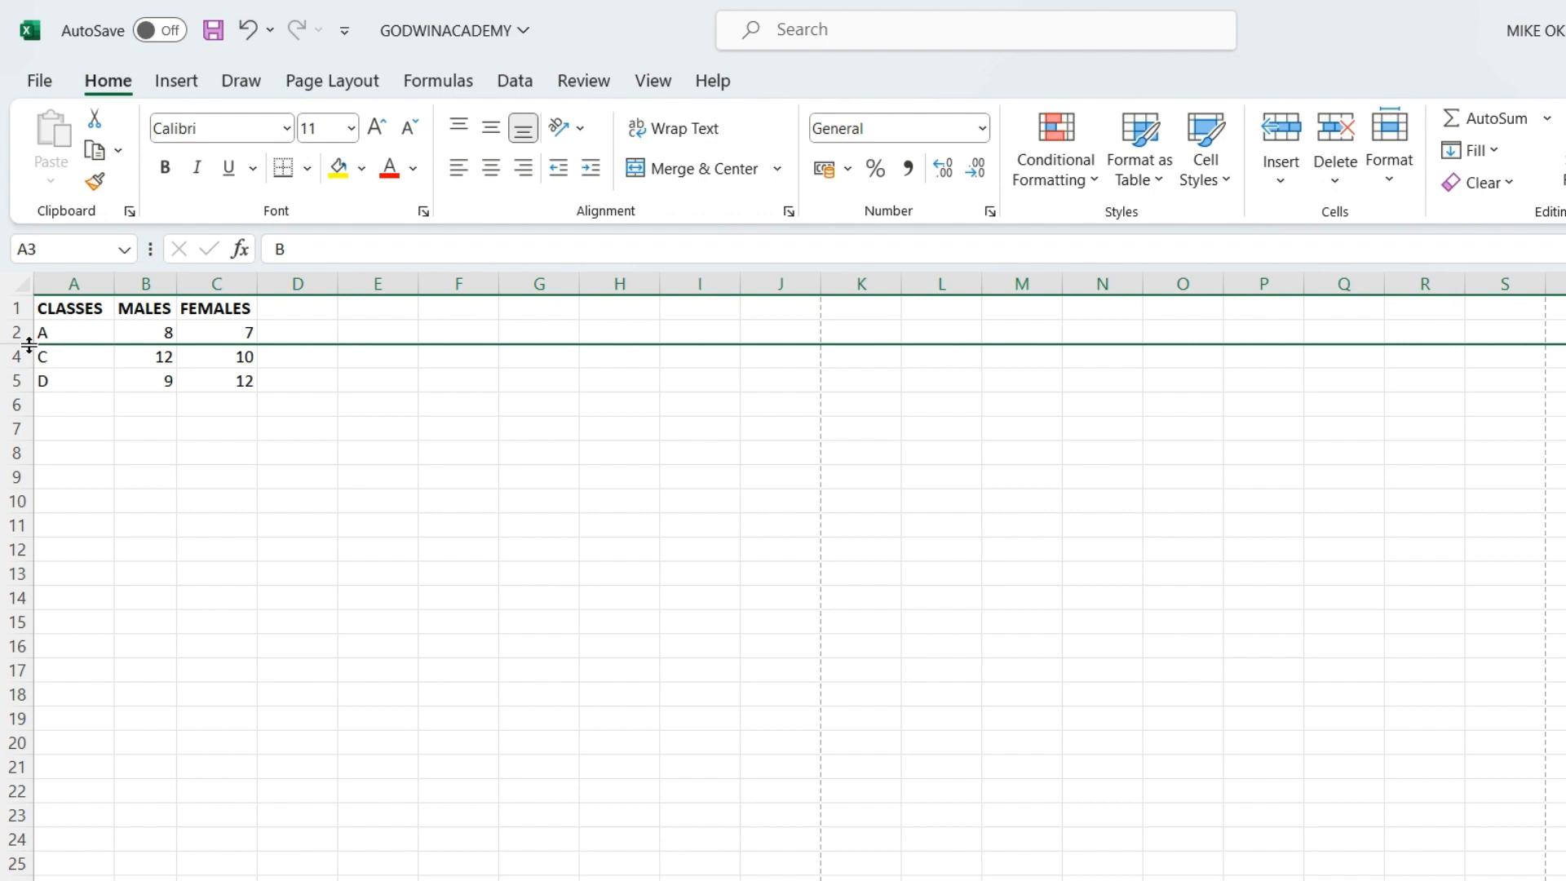
pyautogui.rightClick(29, 348)
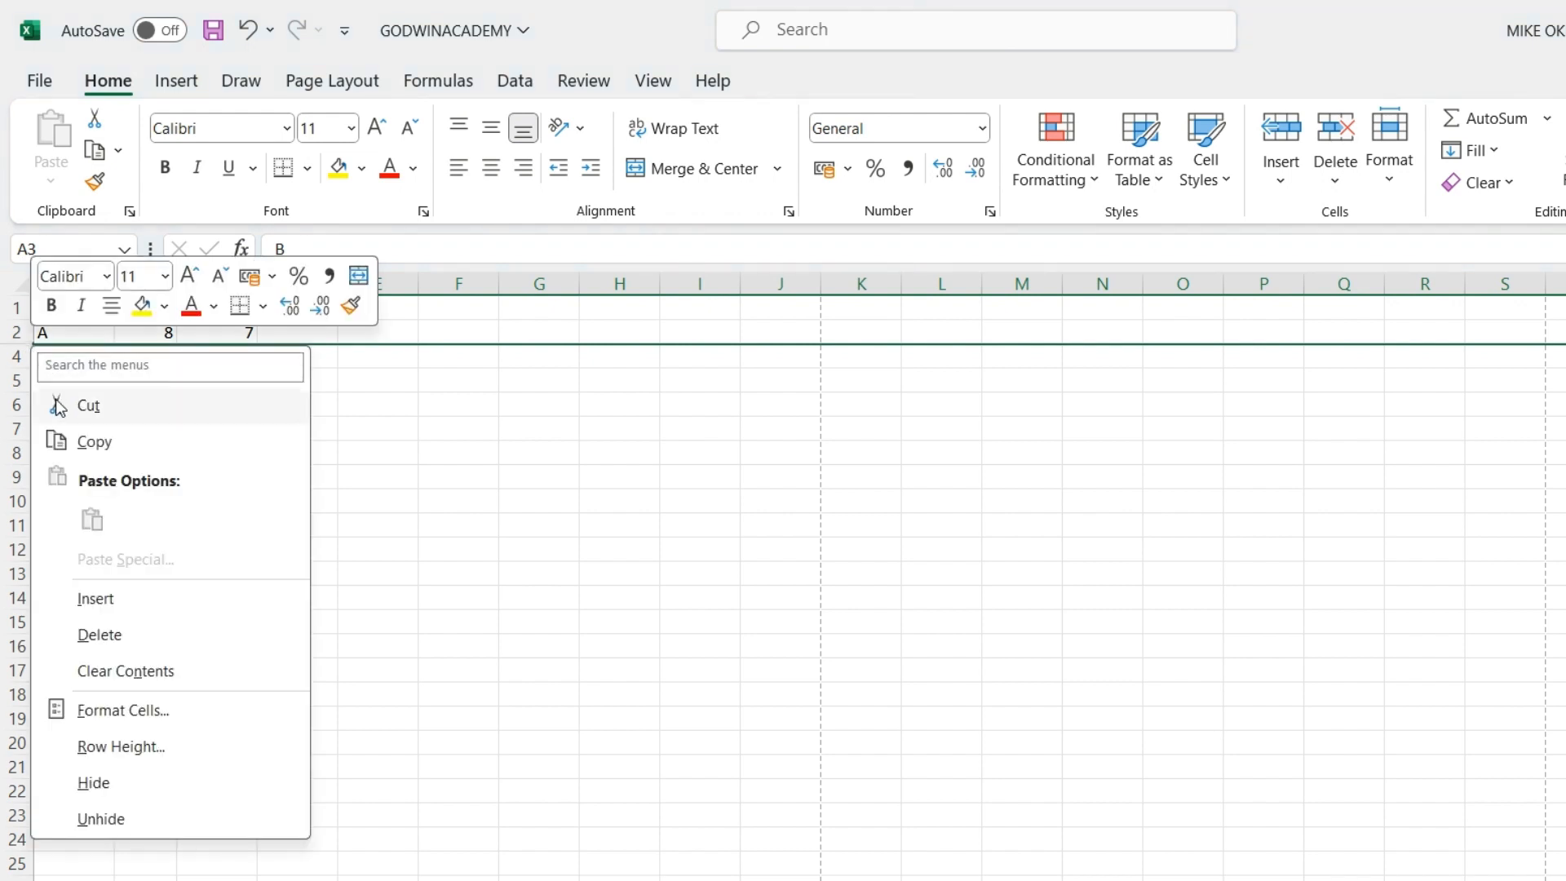
pyautogui.click(102, 816)
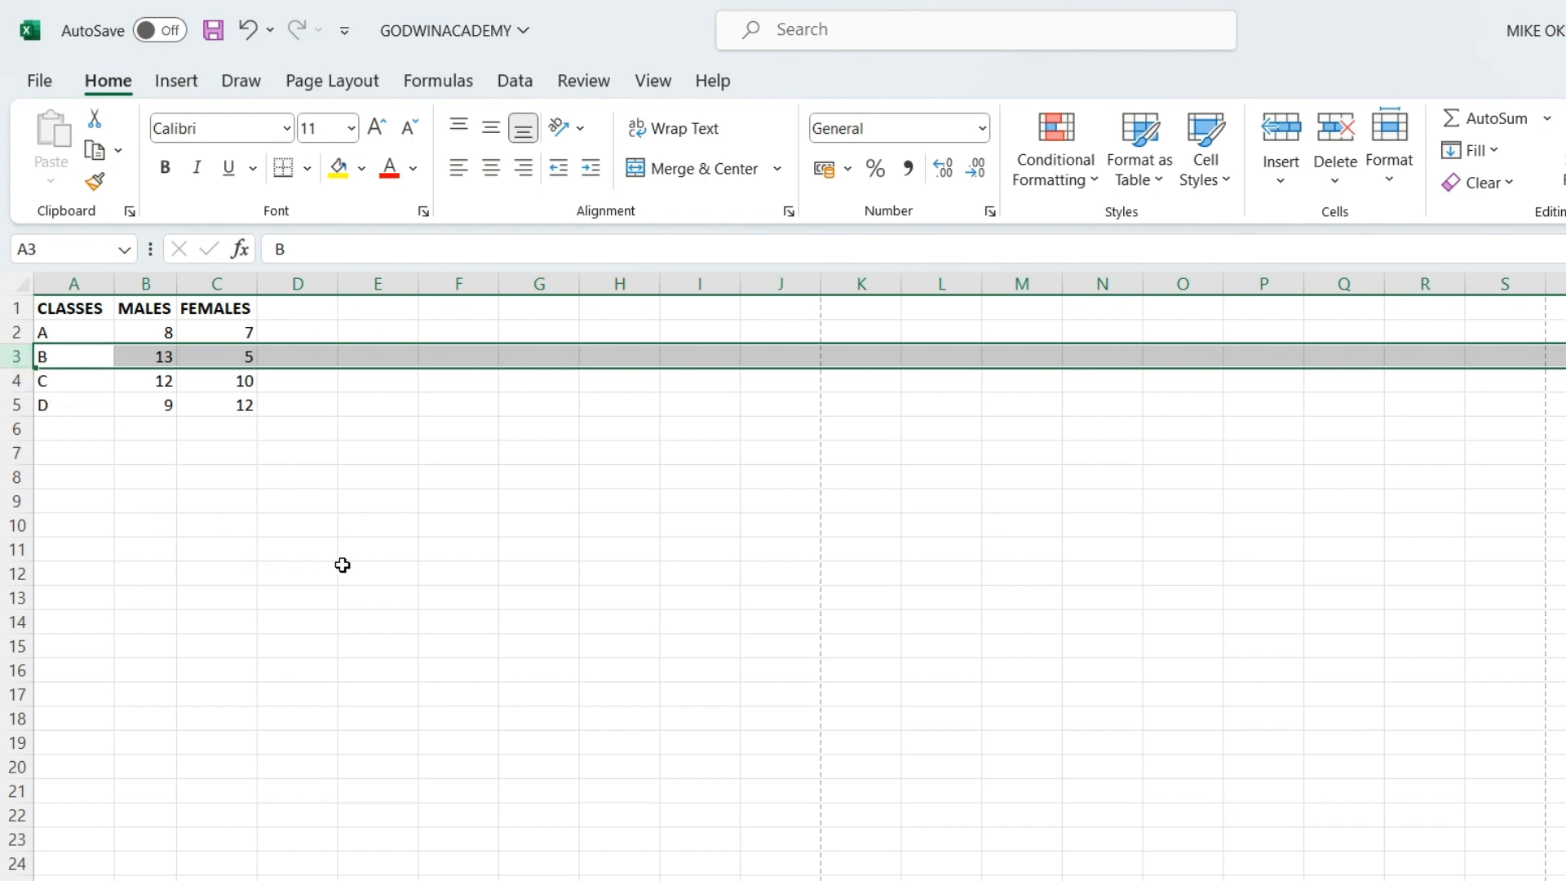
pyautogui.click(383, 577)
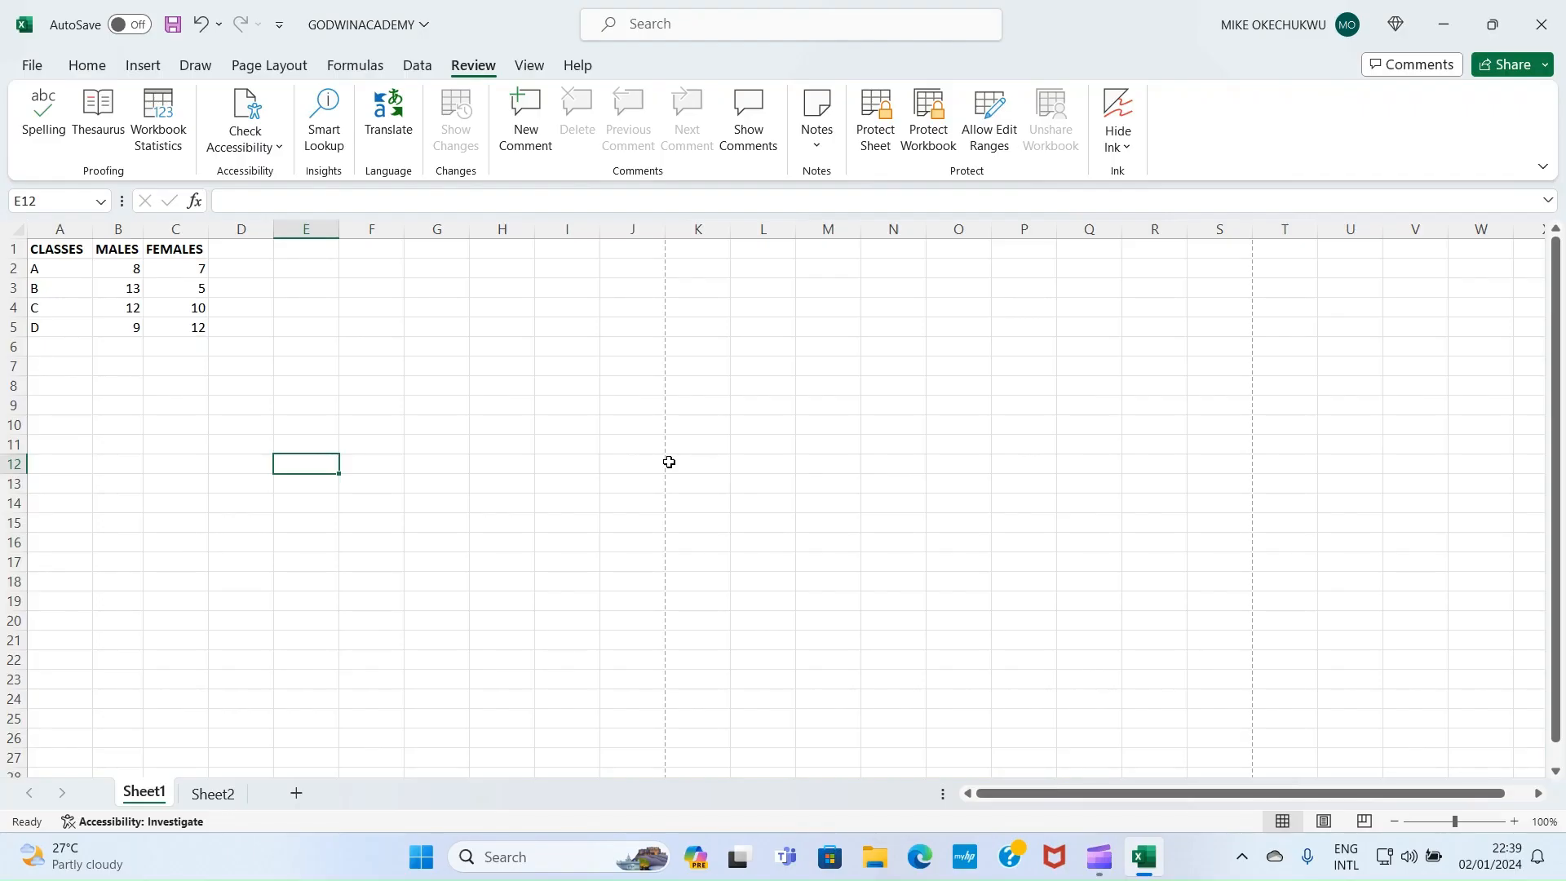
# Switch the ribbon back to the Home tab
pyautogui.click(87, 65)
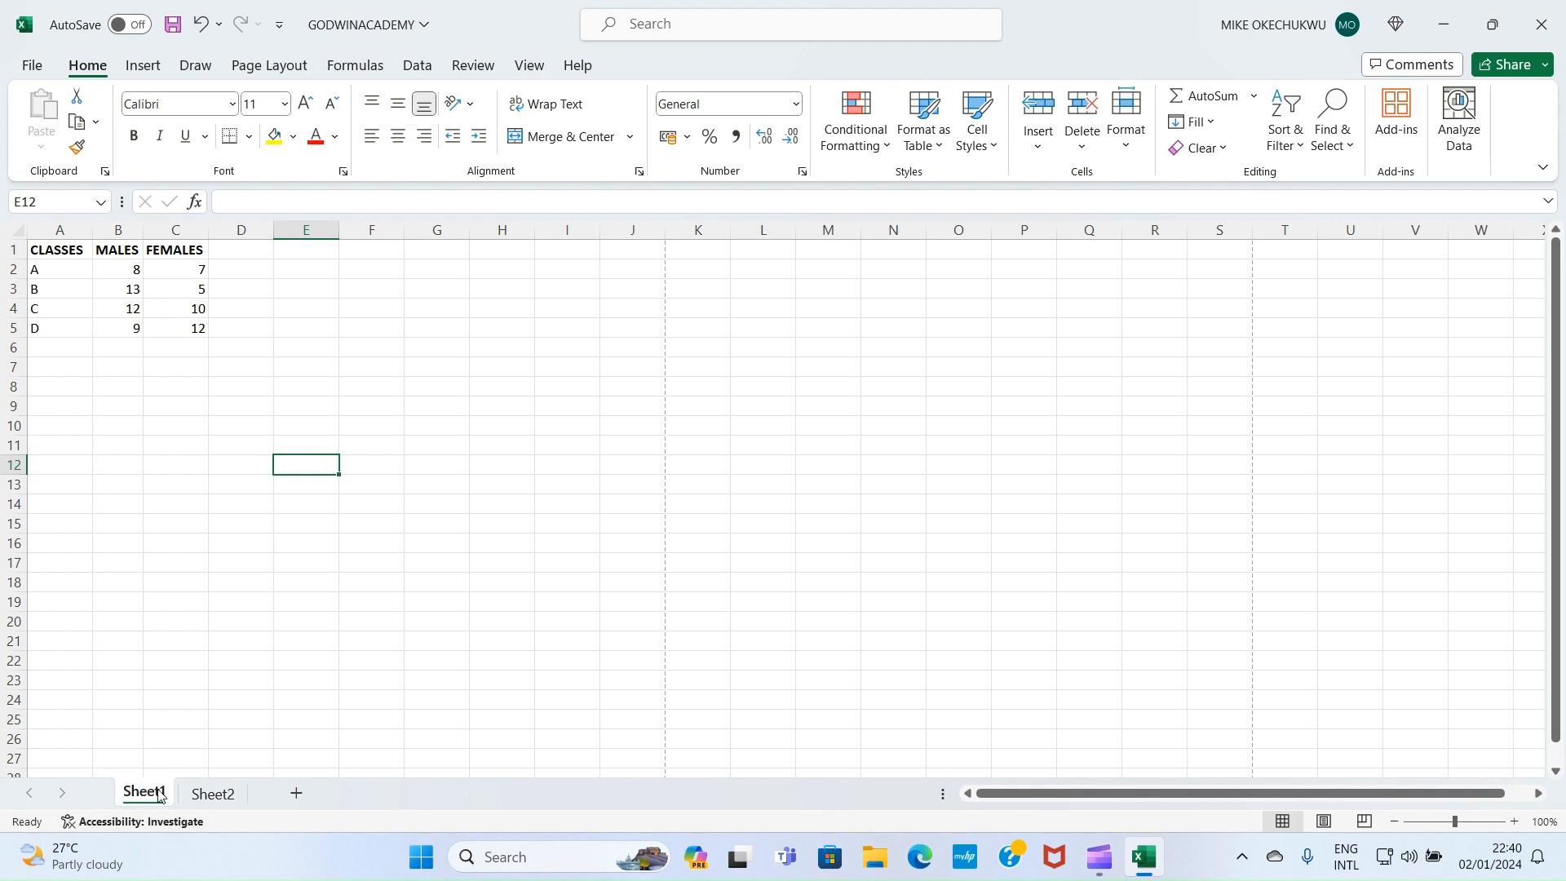
pyautogui.click(210, 796)
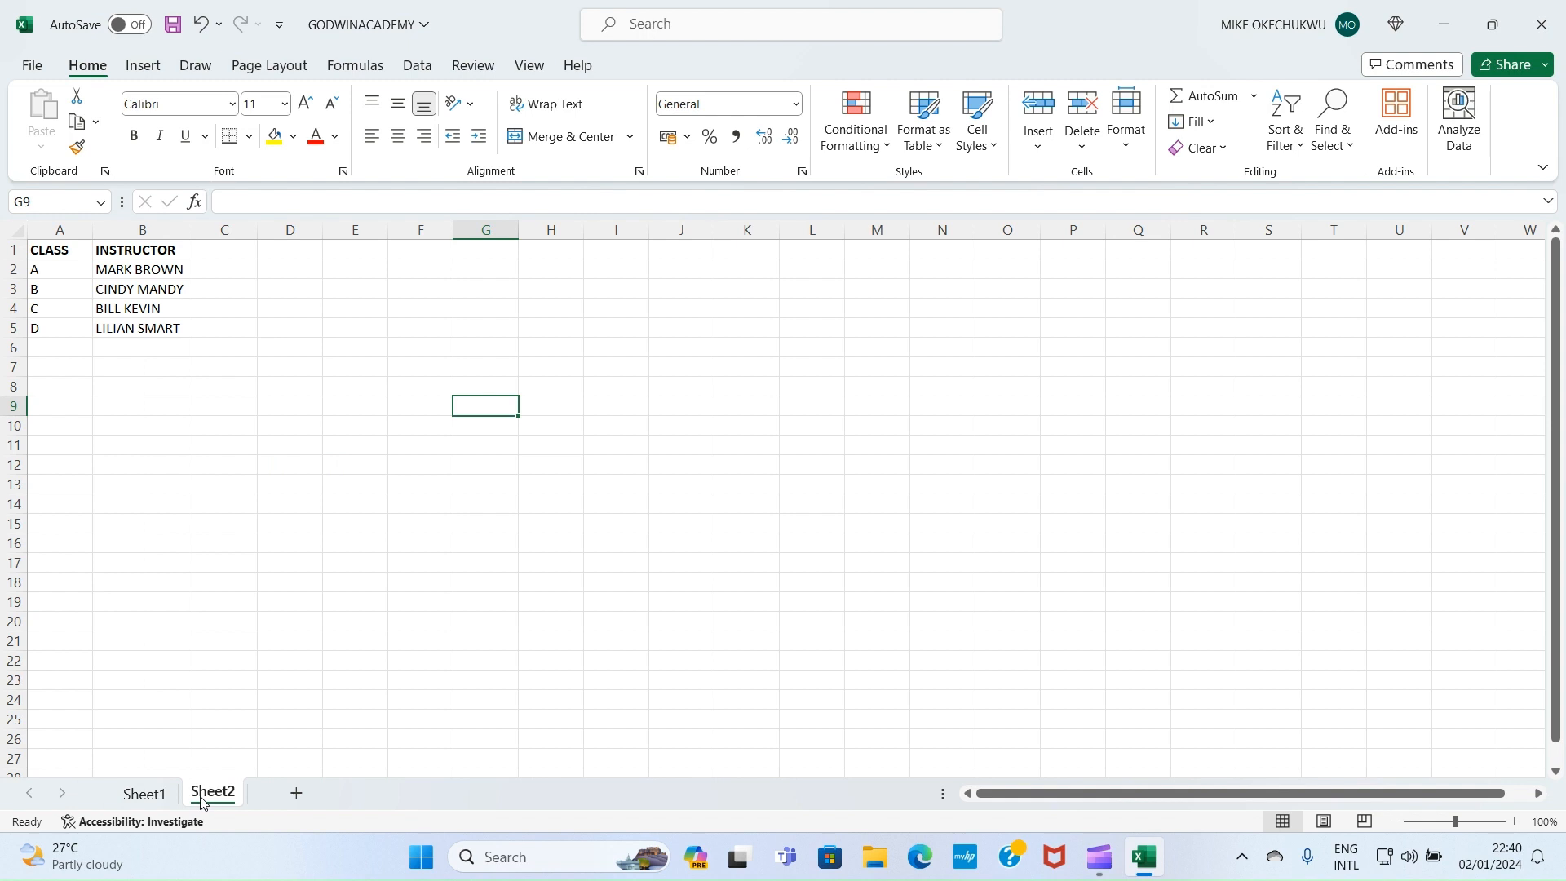
pyautogui.click(151, 796)
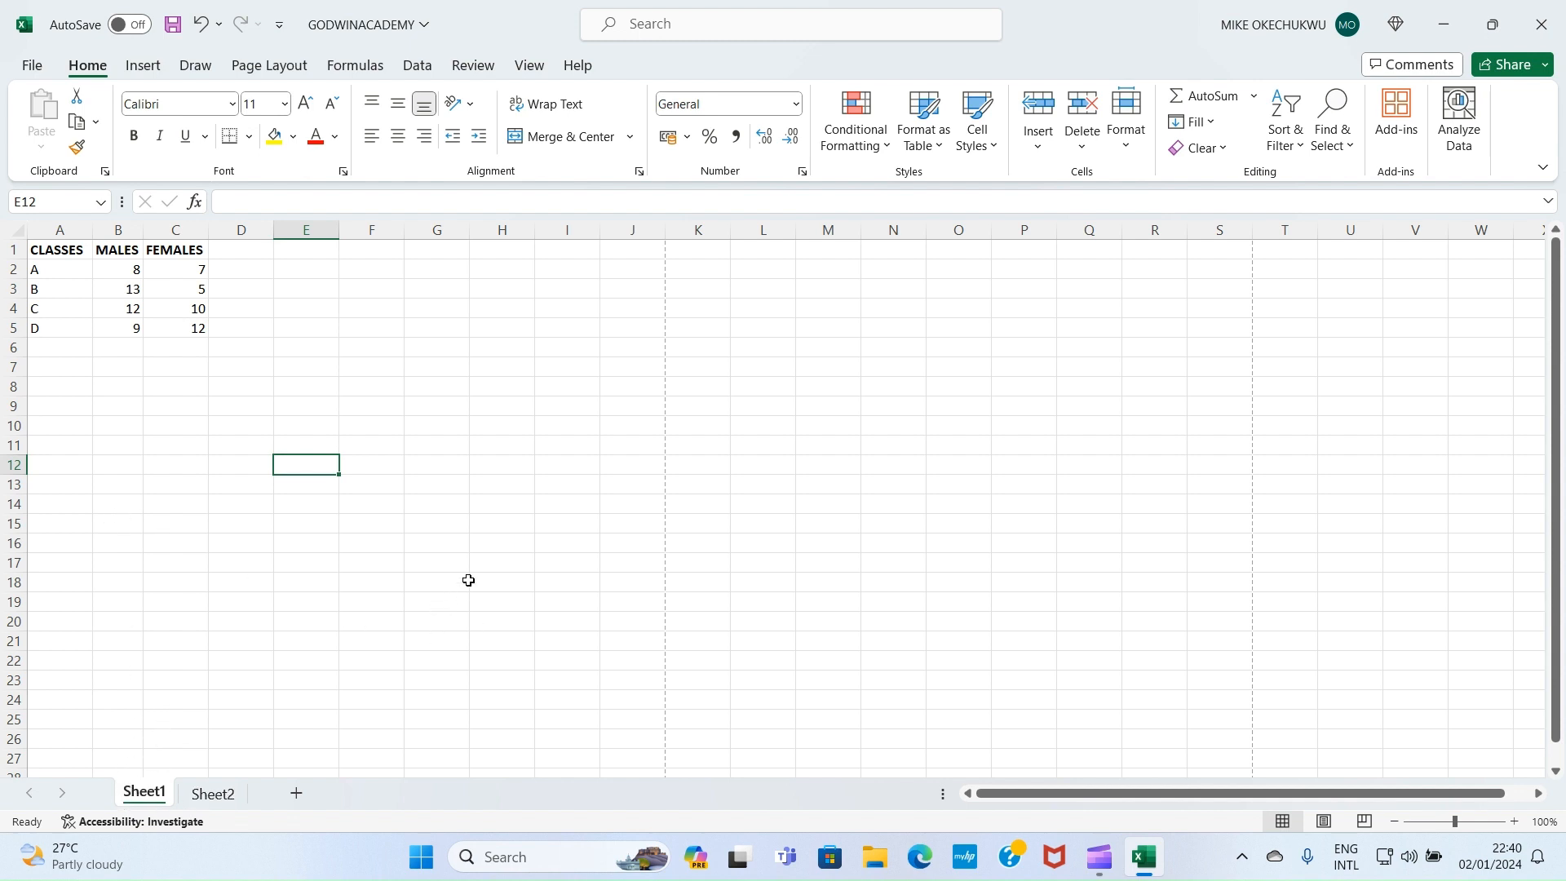
# Open the Protect Sheet dialog for Sheet1 from the Review tab
pyautogui.click(462, 67)
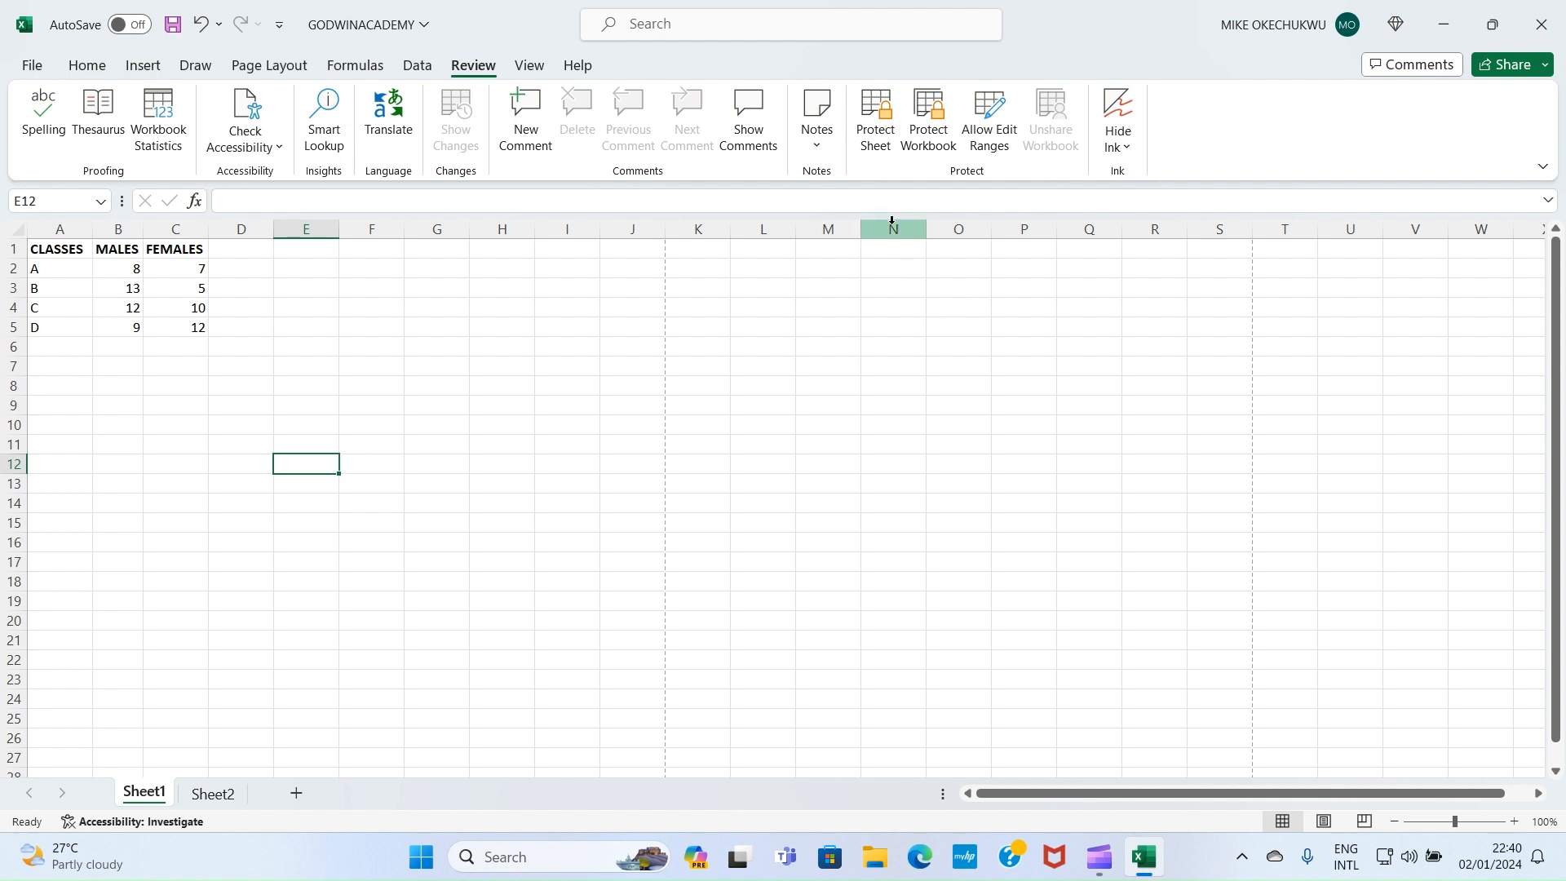
pyautogui.click(875, 147)
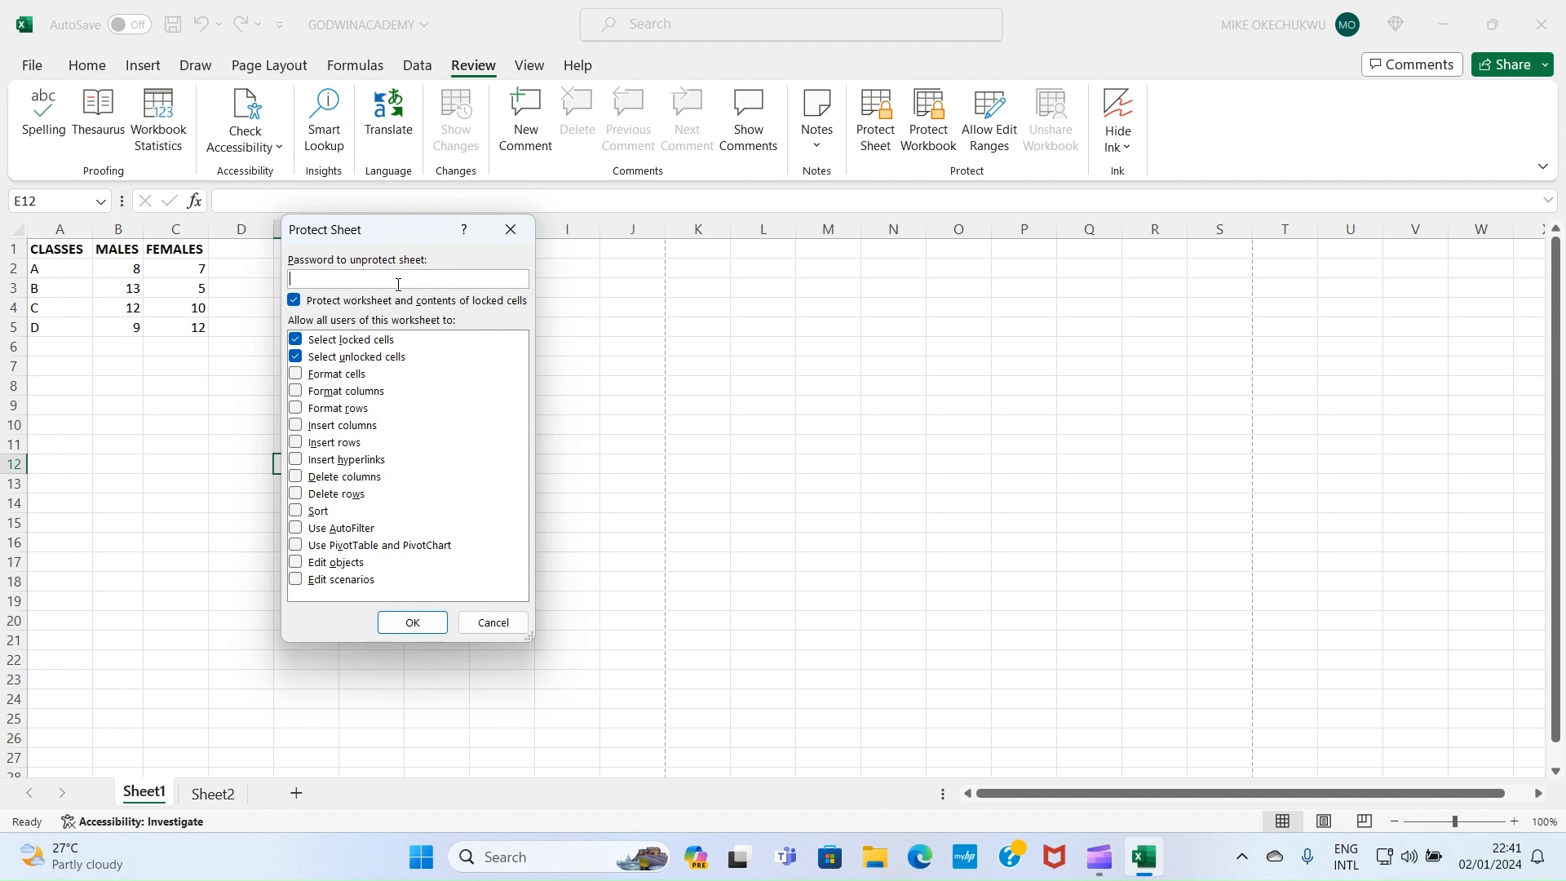
# Protect Sheet1 with a sheet password, re-entering it to confirm
pyautogui.write('1234')
pyautogui.click(437, 628)
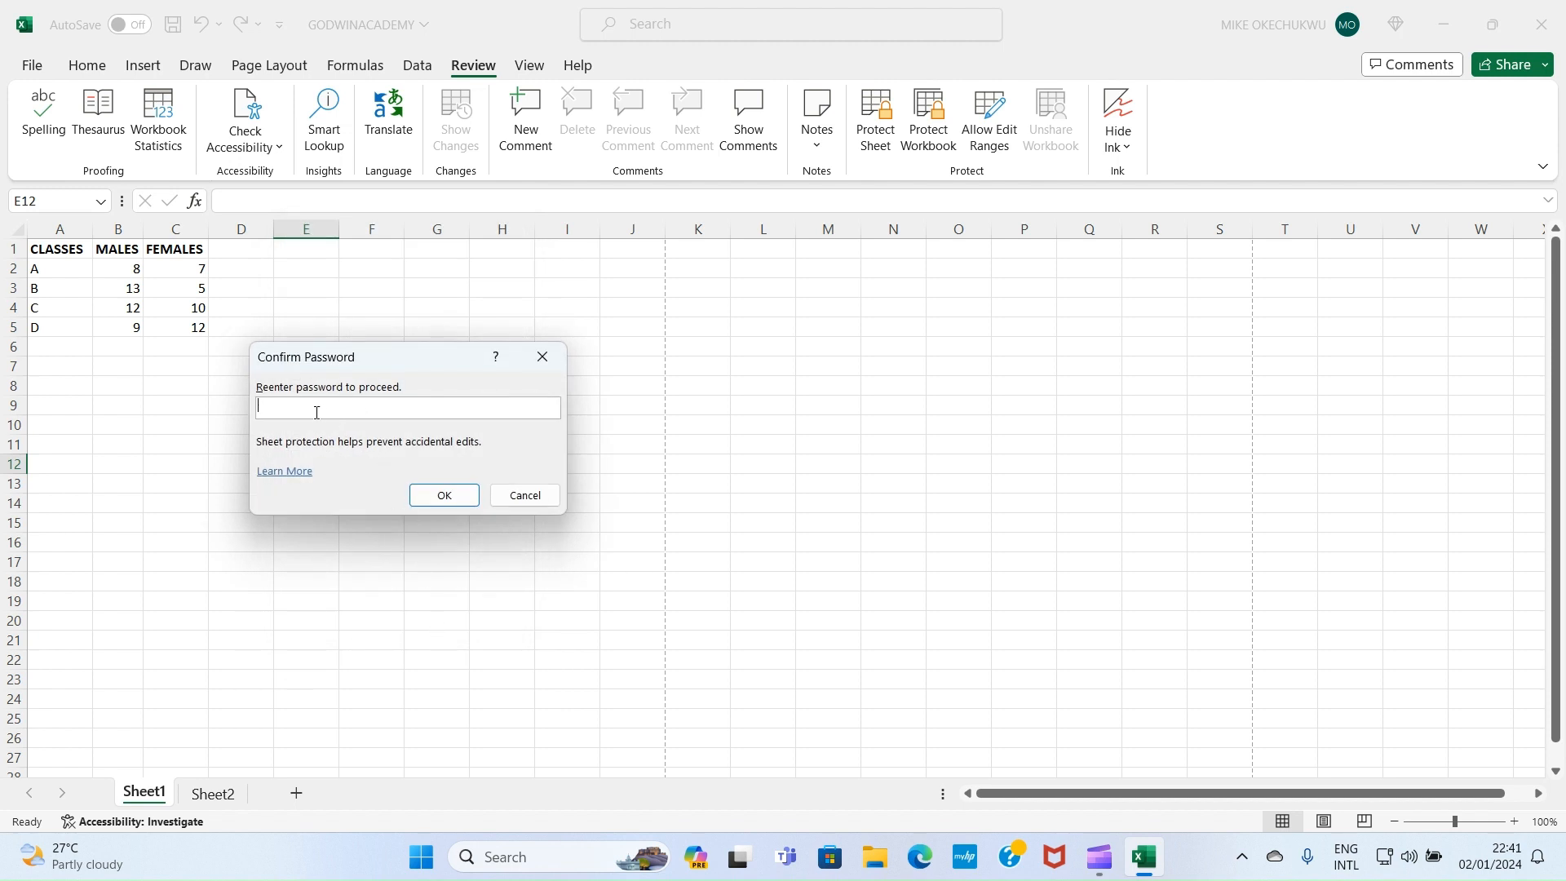
pyautogui.write('••••')
pyautogui.click(444, 496)
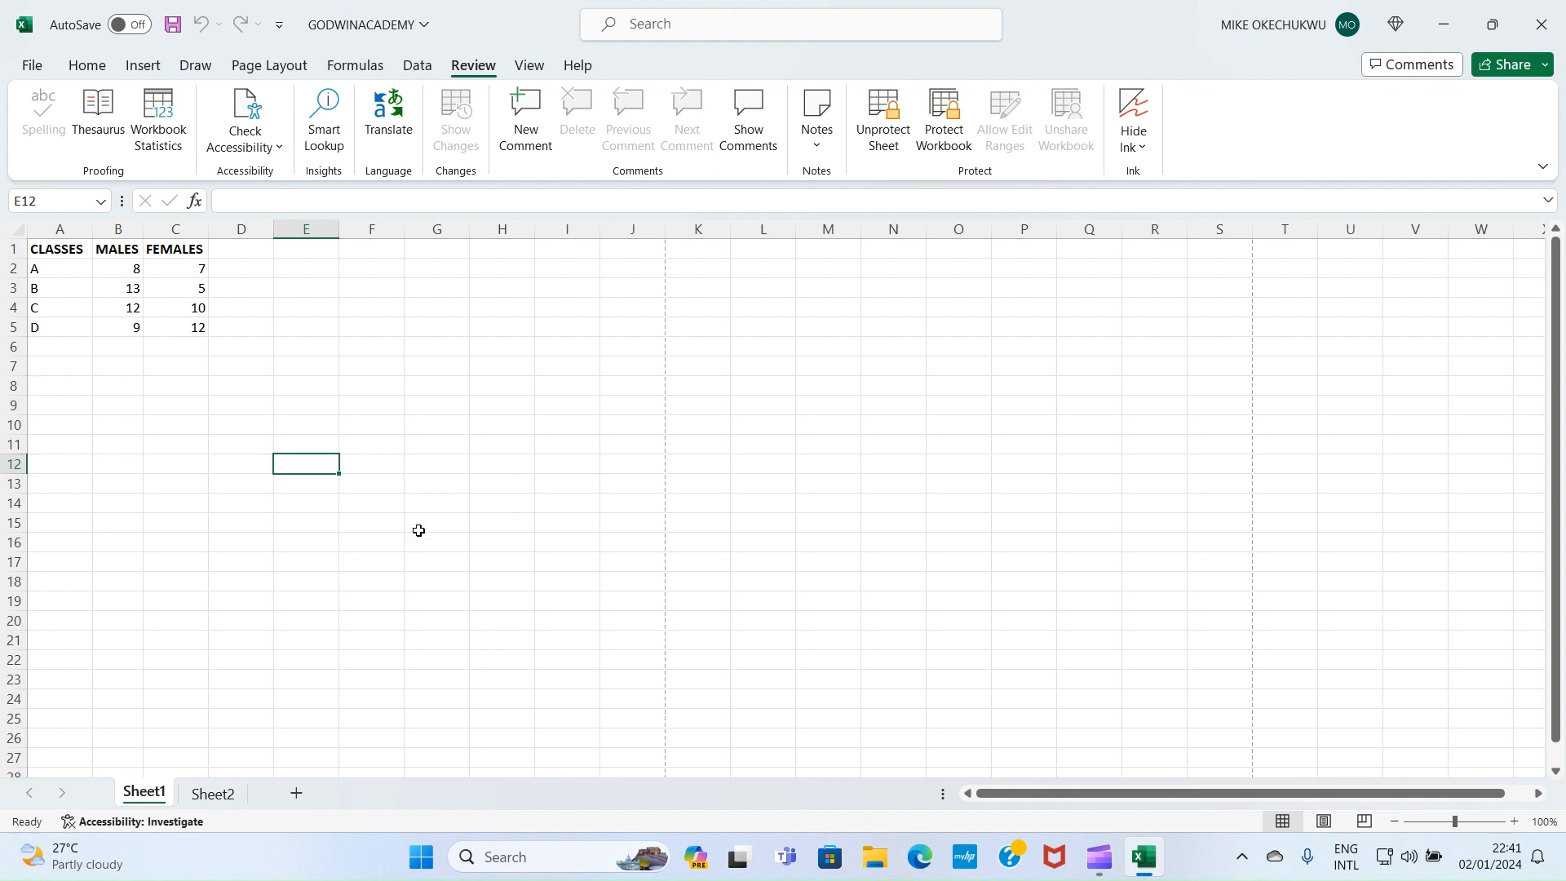
# Check Sheet2, return to Sheet1, and open the Protect Workbook structure settings
pyautogui.click(208, 795)
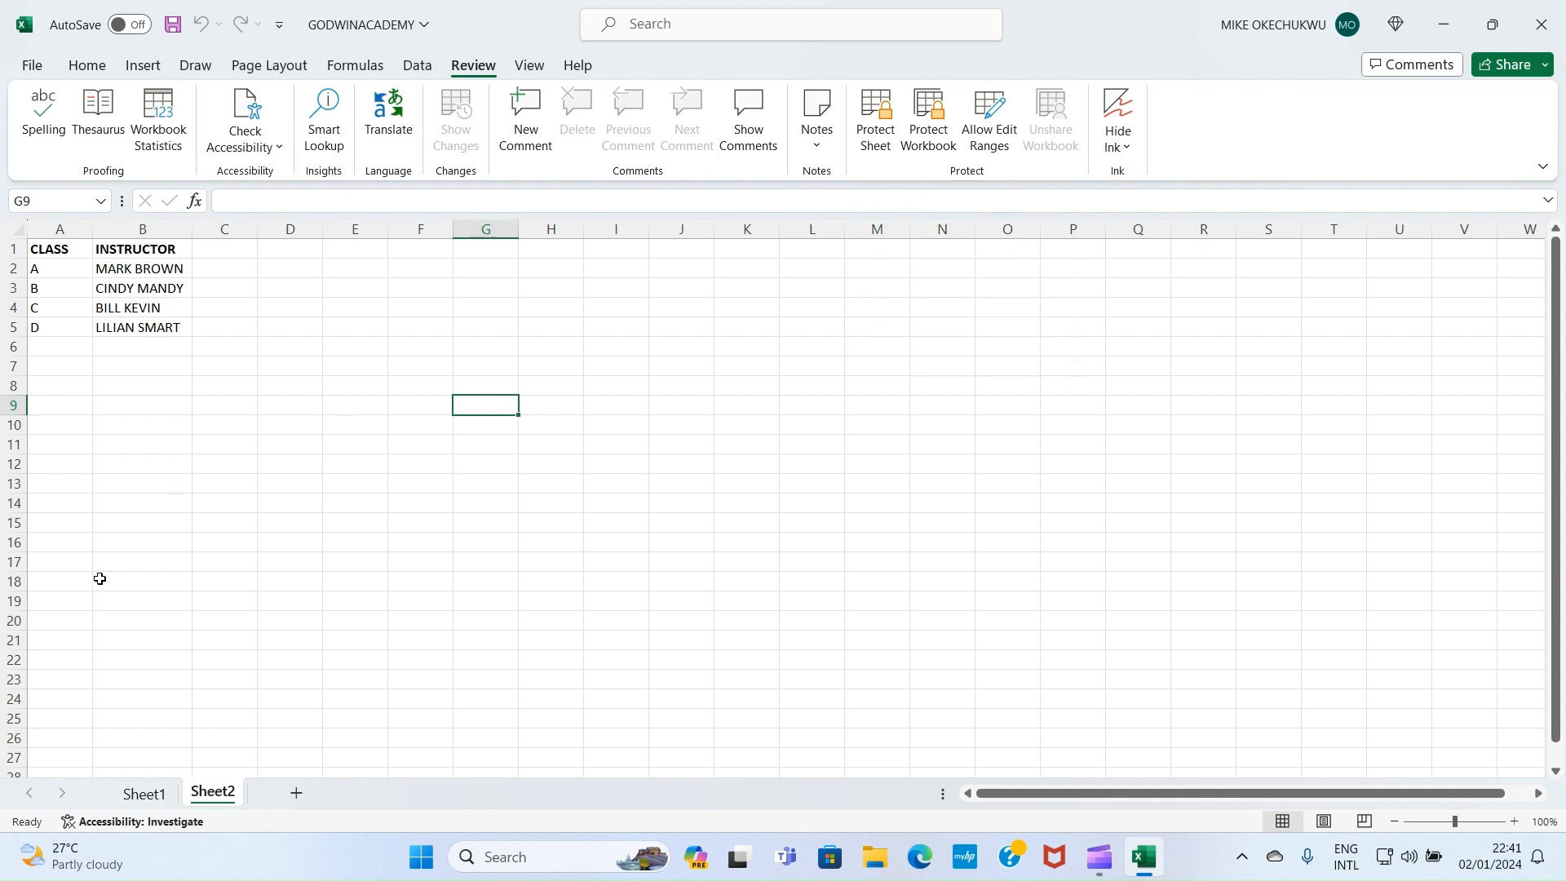
pyautogui.click(143, 793)
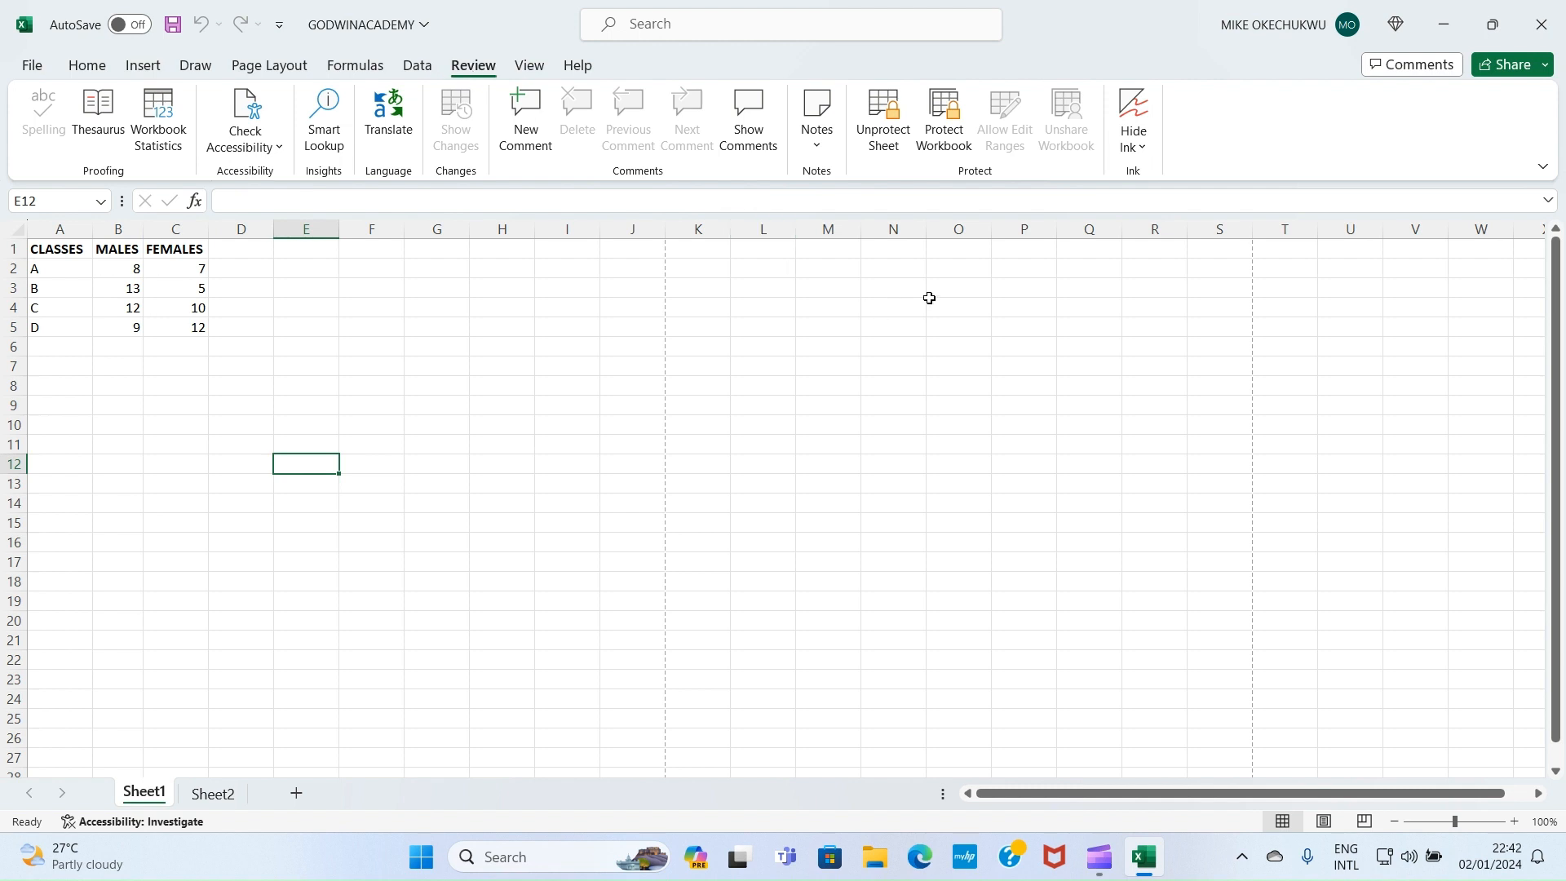
pyautogui.click(943, 148)
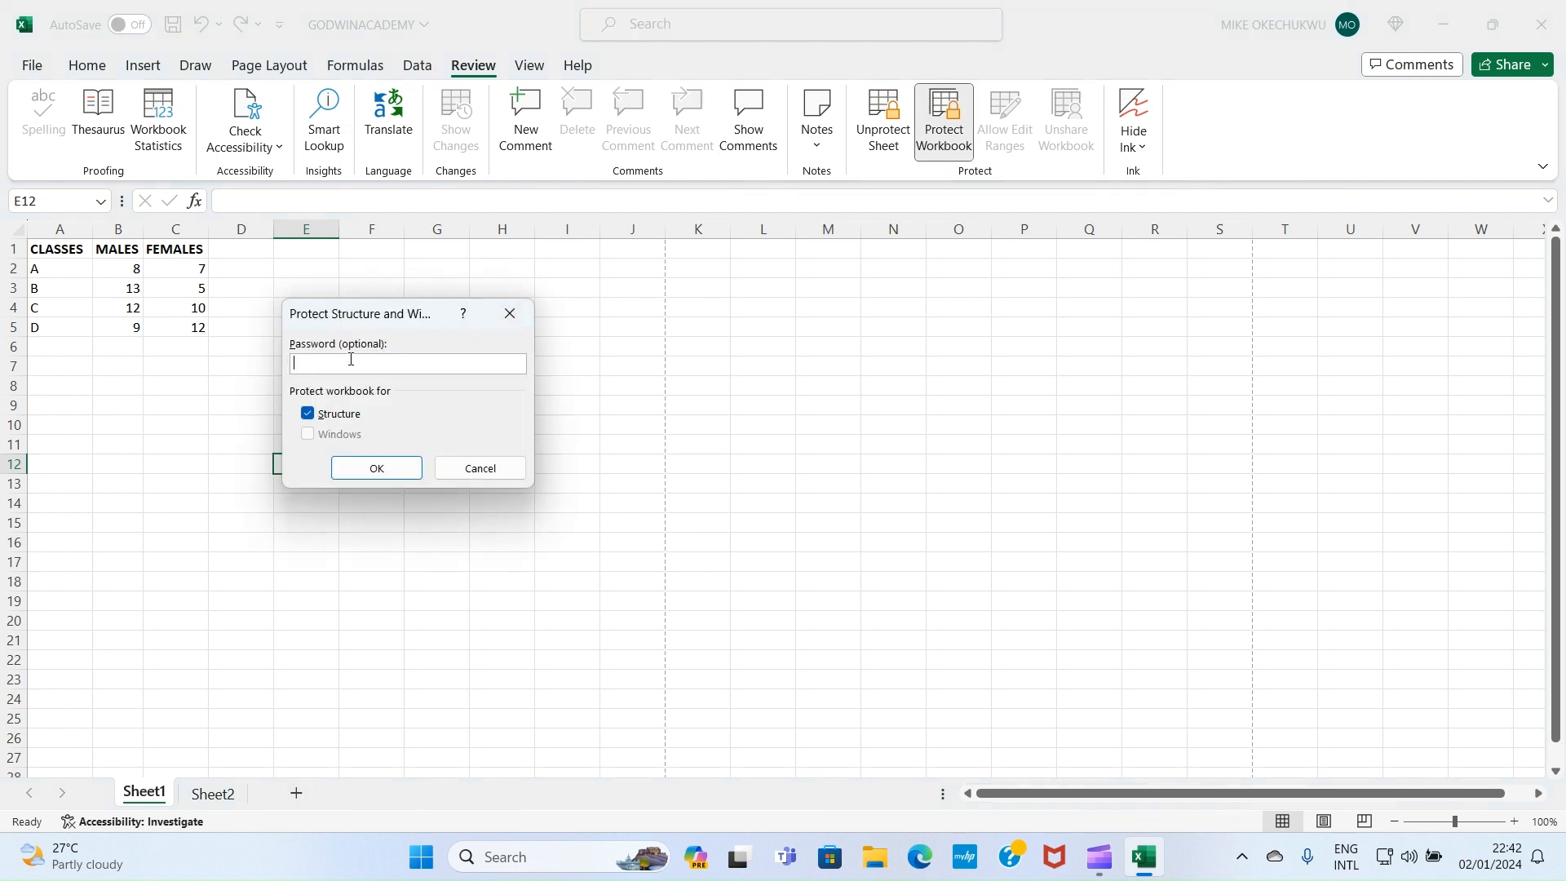
# Lock the workbook structure with a password, re-entering it in Confirm Password
pyautogui.write('1234')
pyautogui.click(373, 466)
pyautogui.write('1234')
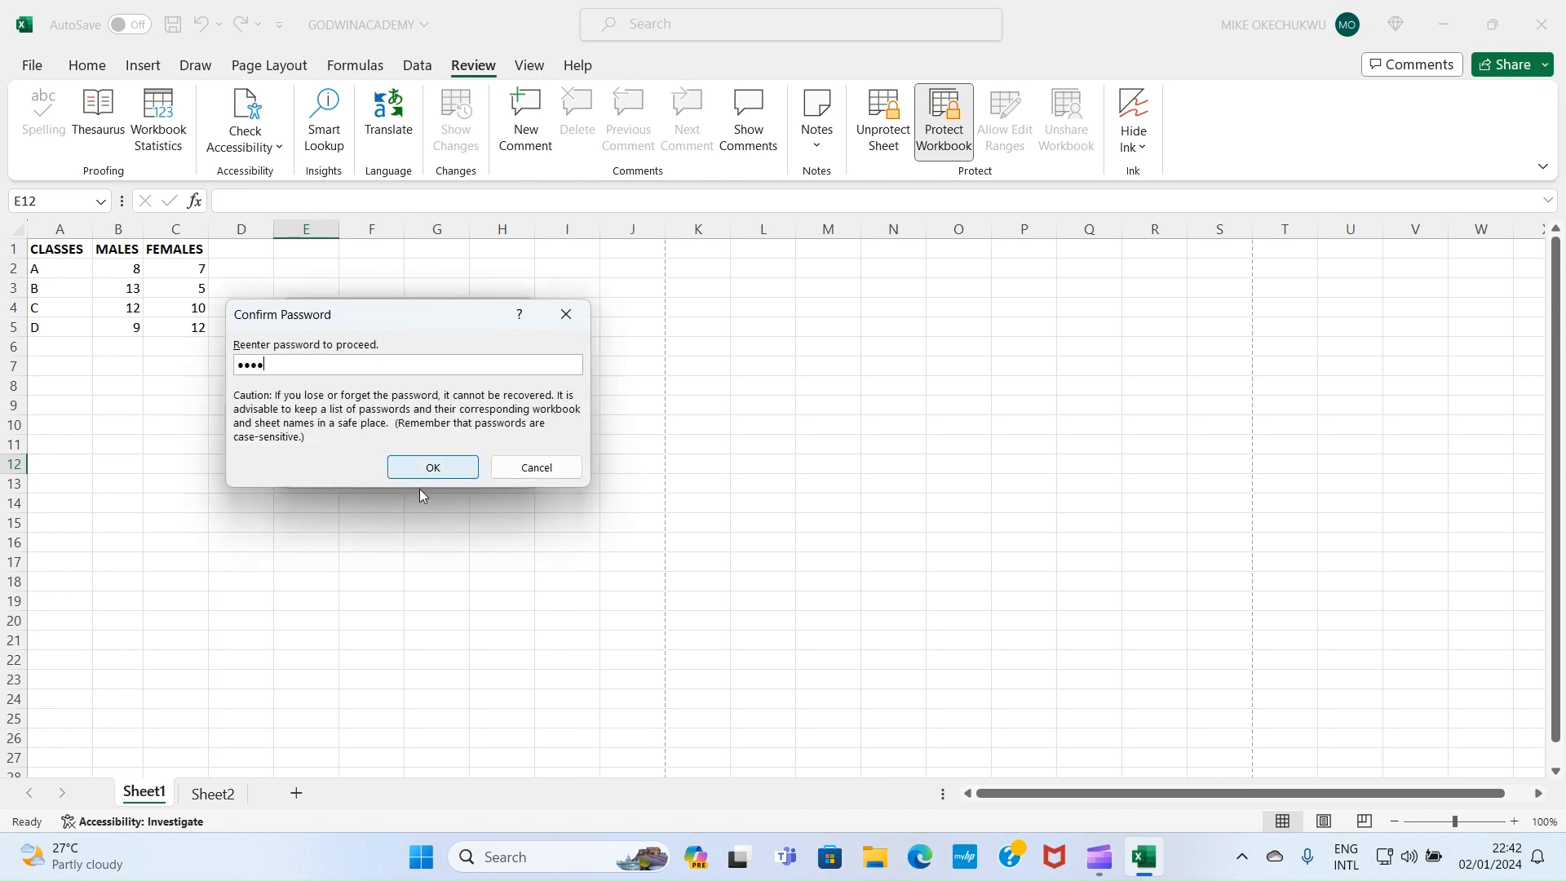
pyautogui.click(430, 467)
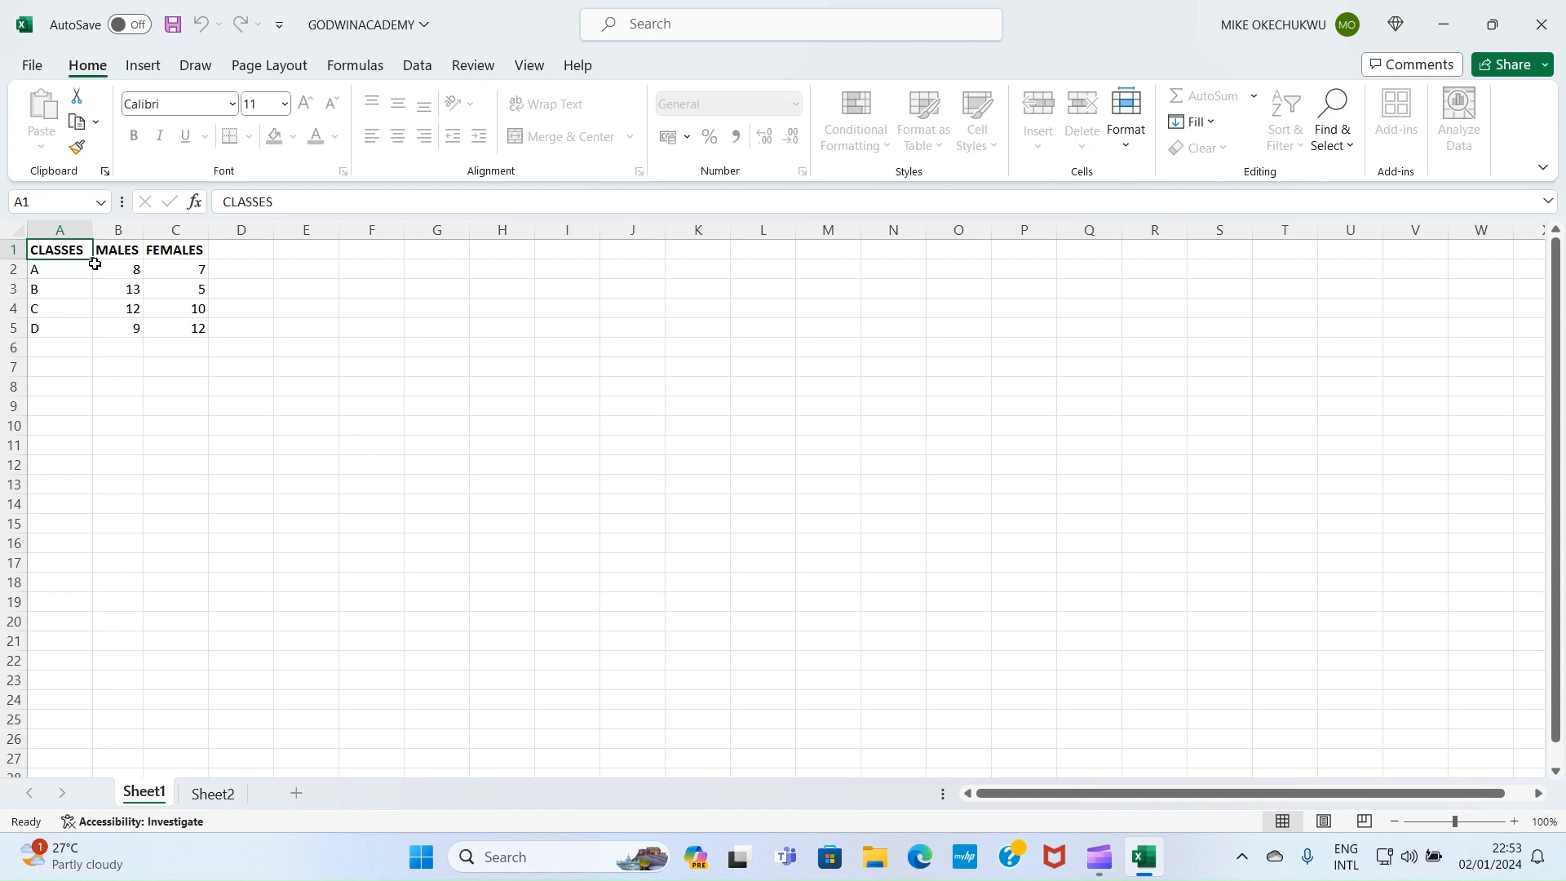
# Unprotect Sheet1 with its password, click an empty cell, and return to Home
pyautogui.click(470, 68)
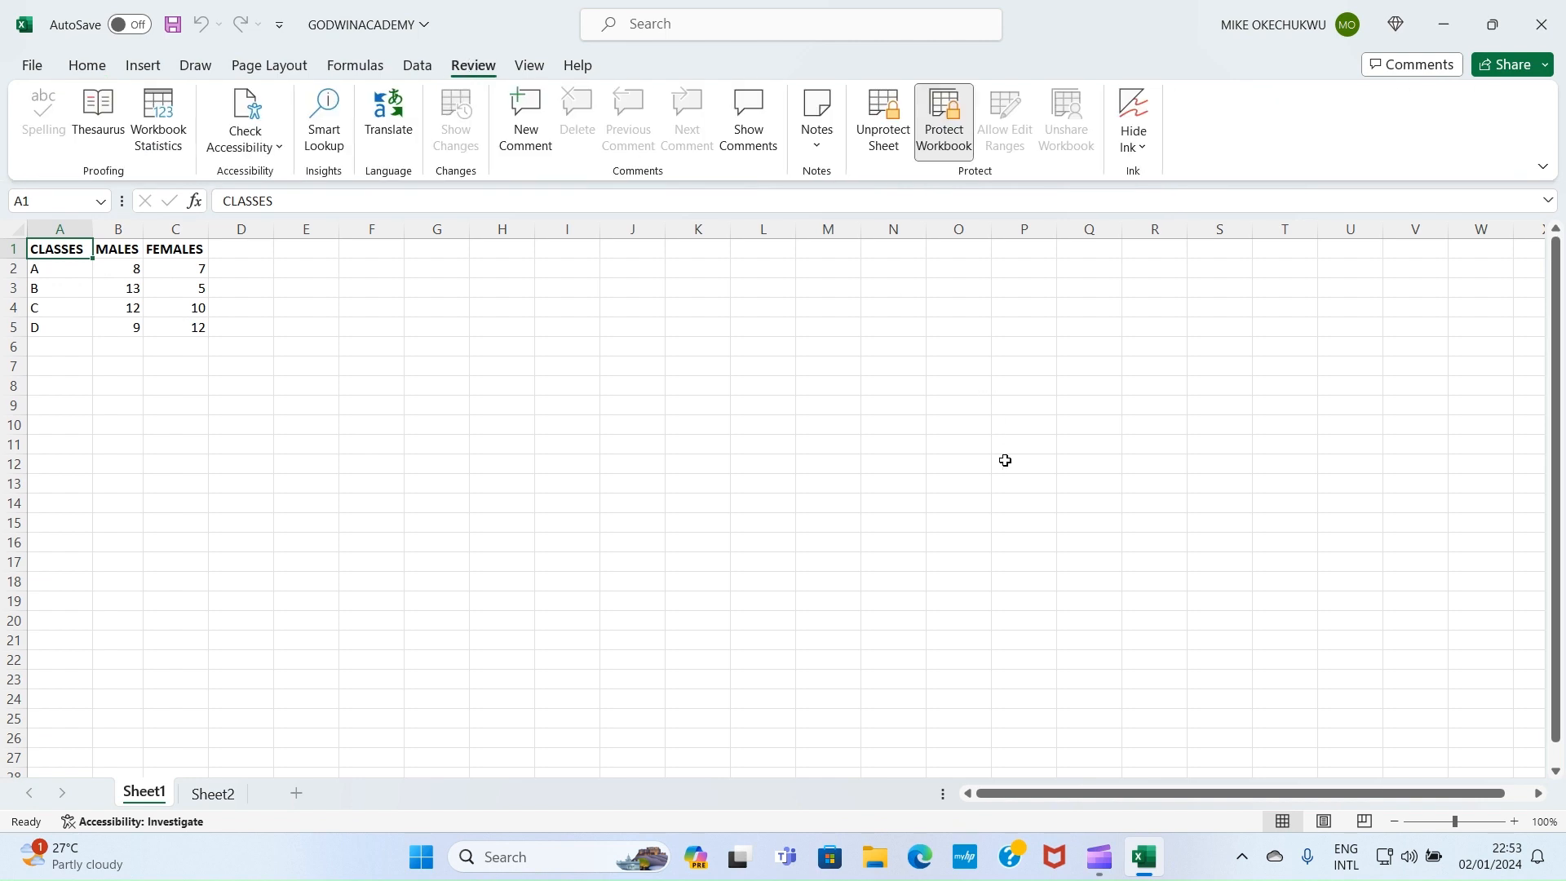
pyautogui.click(878, 144)
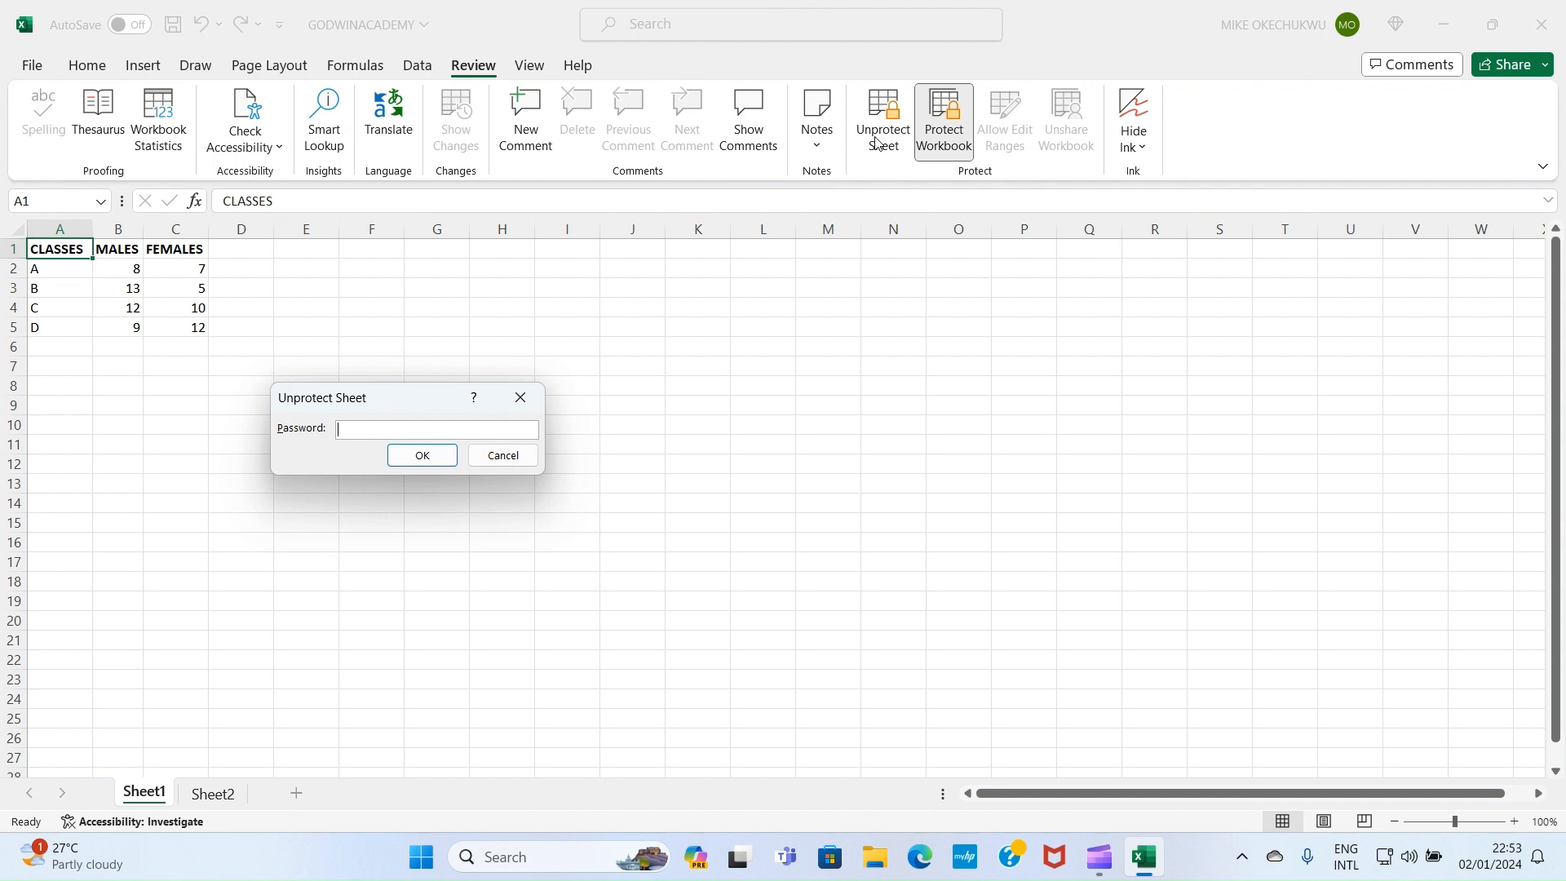
pyautogui.write('1234')
pyautogui.press('Return')
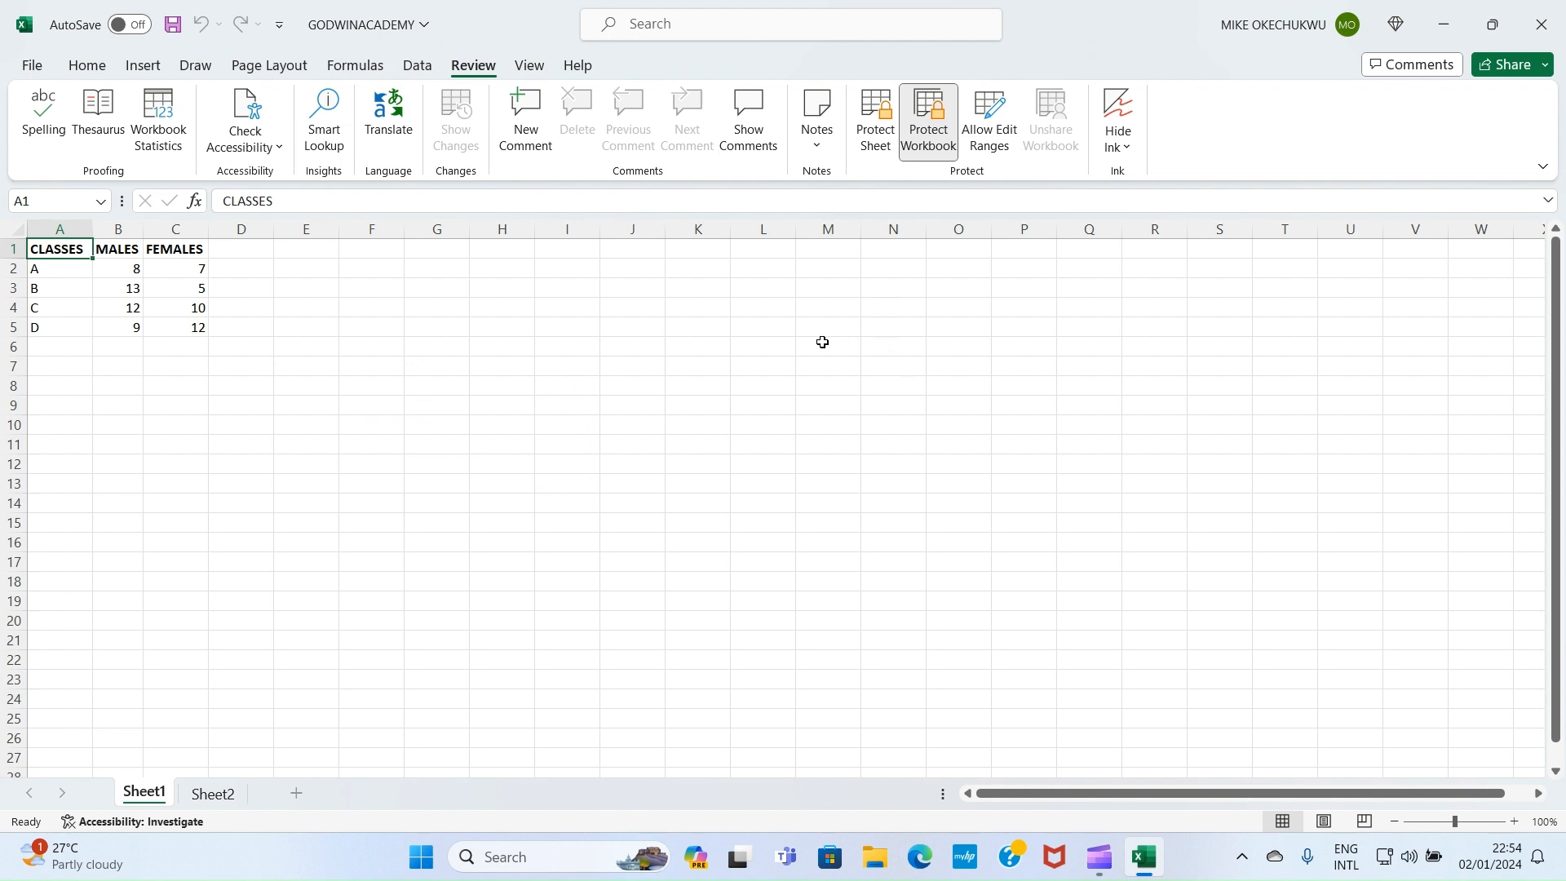
pyautogui.click(659, 348)
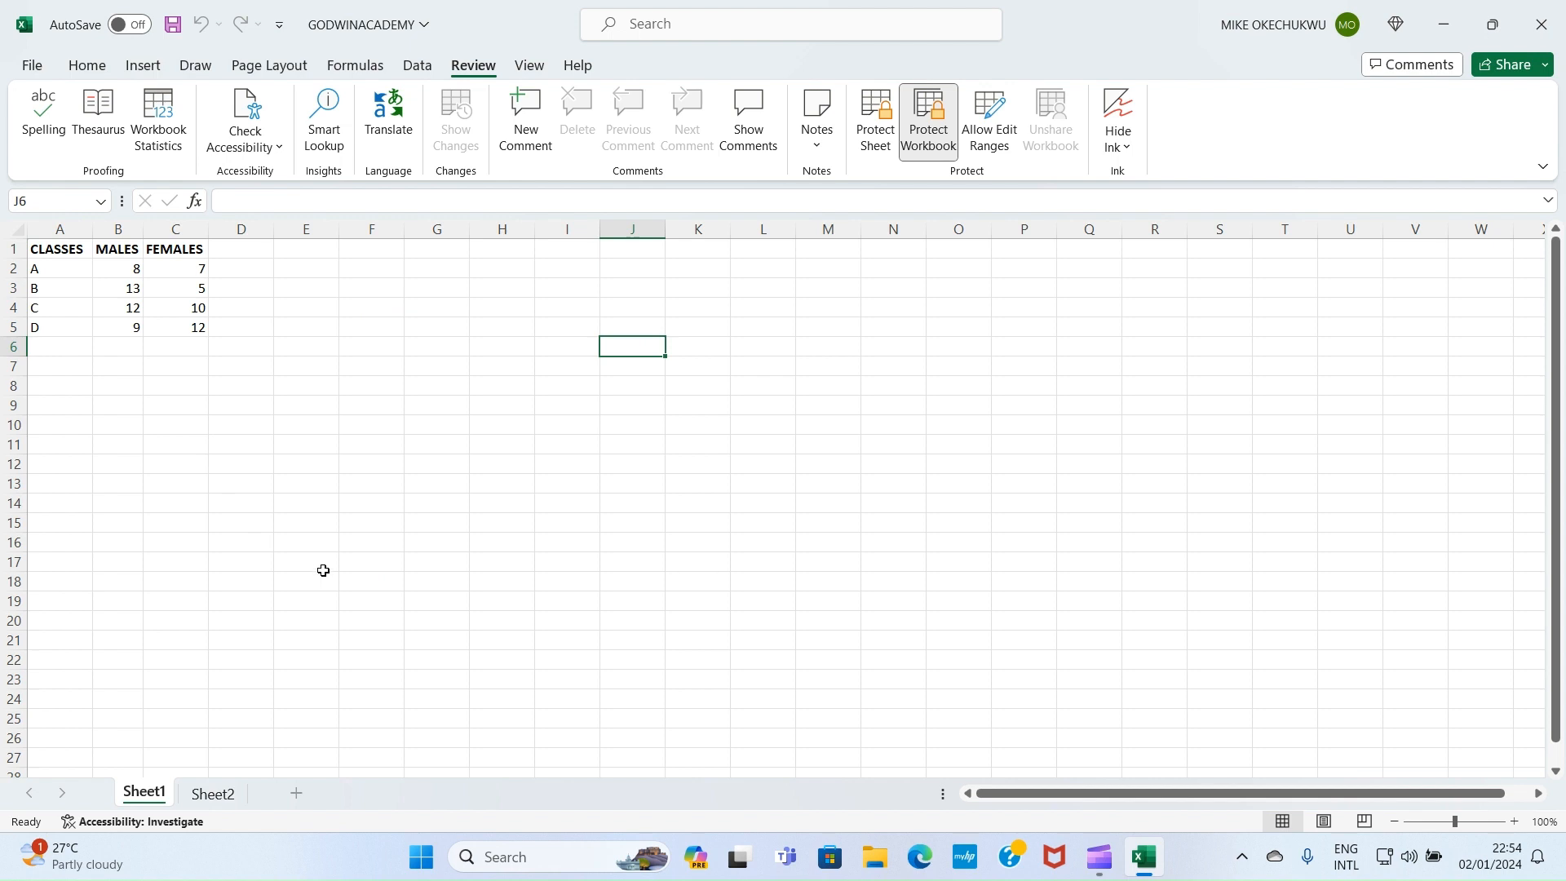
pyautogui.click(85, 70)
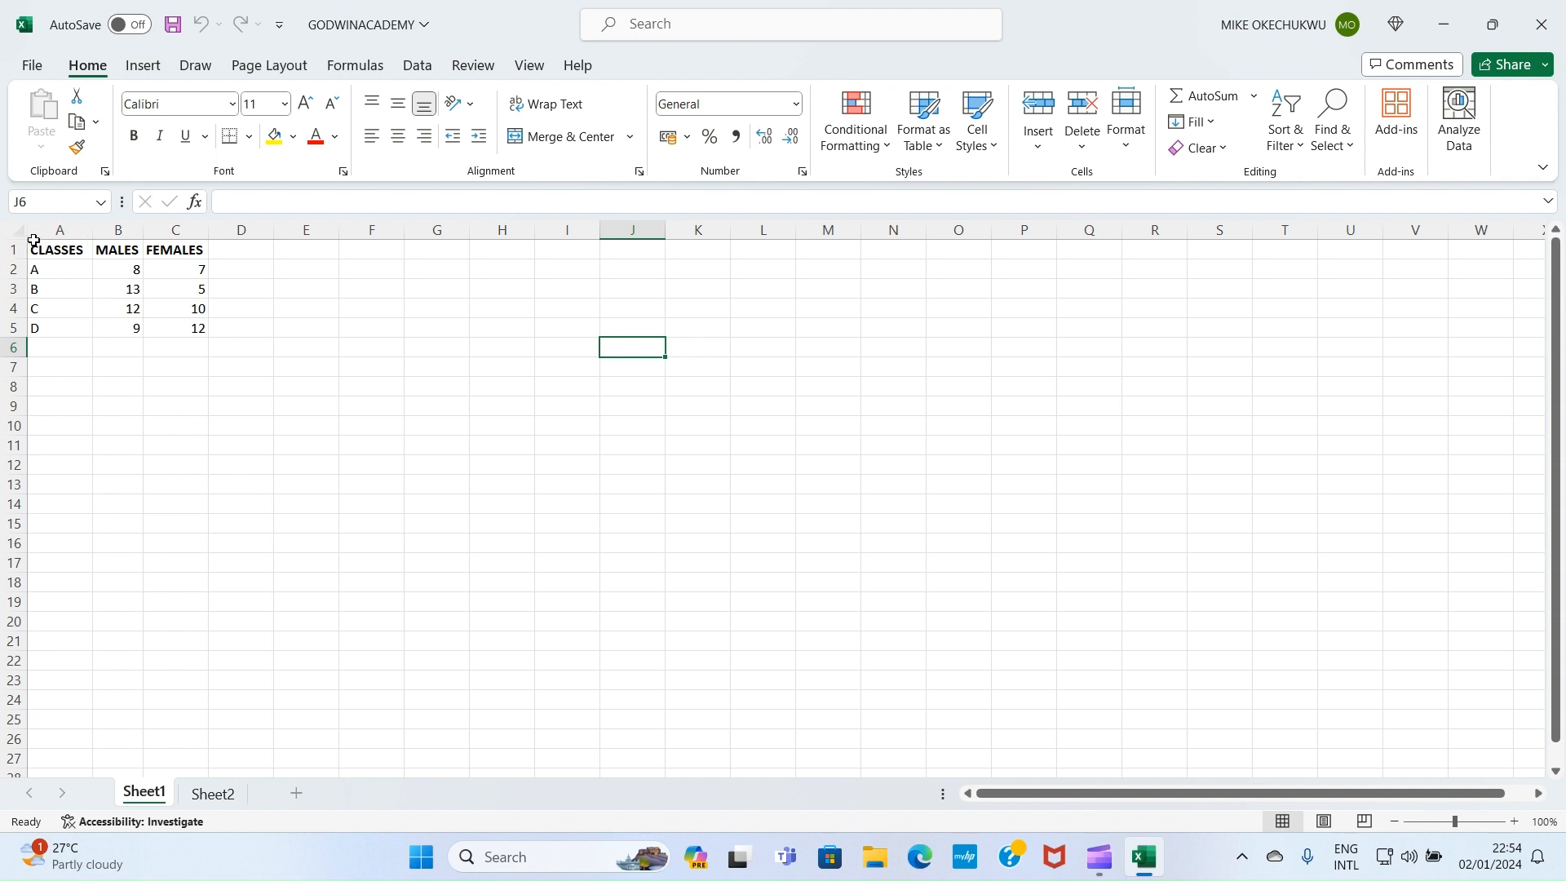
# Insert a Clustered Column chart of A1:C5 via Recommended Charts, All Charts
pyautogui.moveTo(34, 242); pyautogui.dragTo(182, 329)
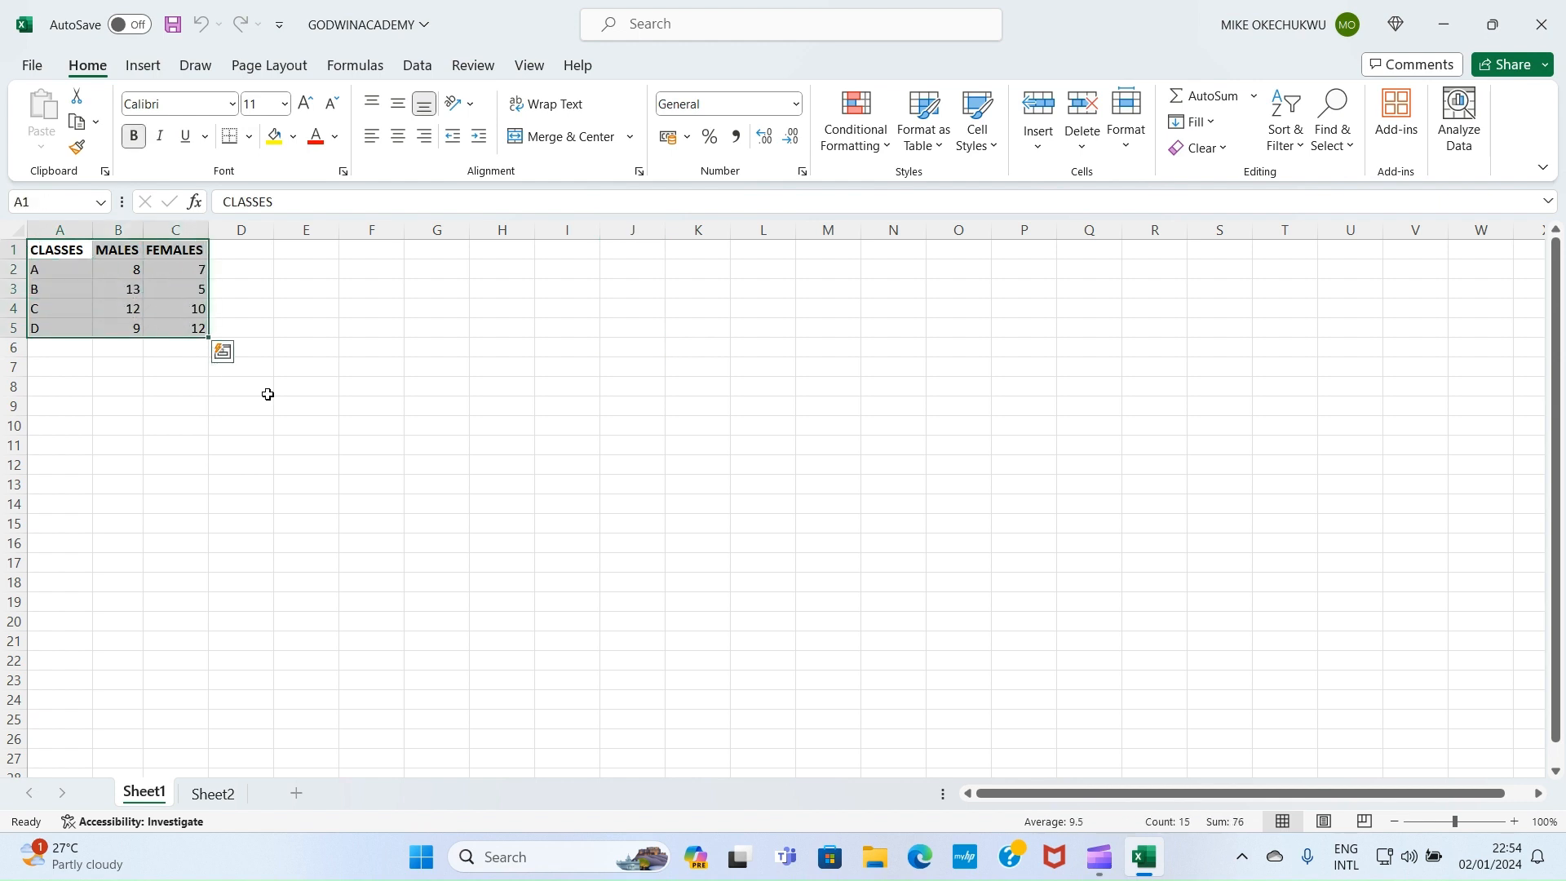
pyautogui.click(144, 66)
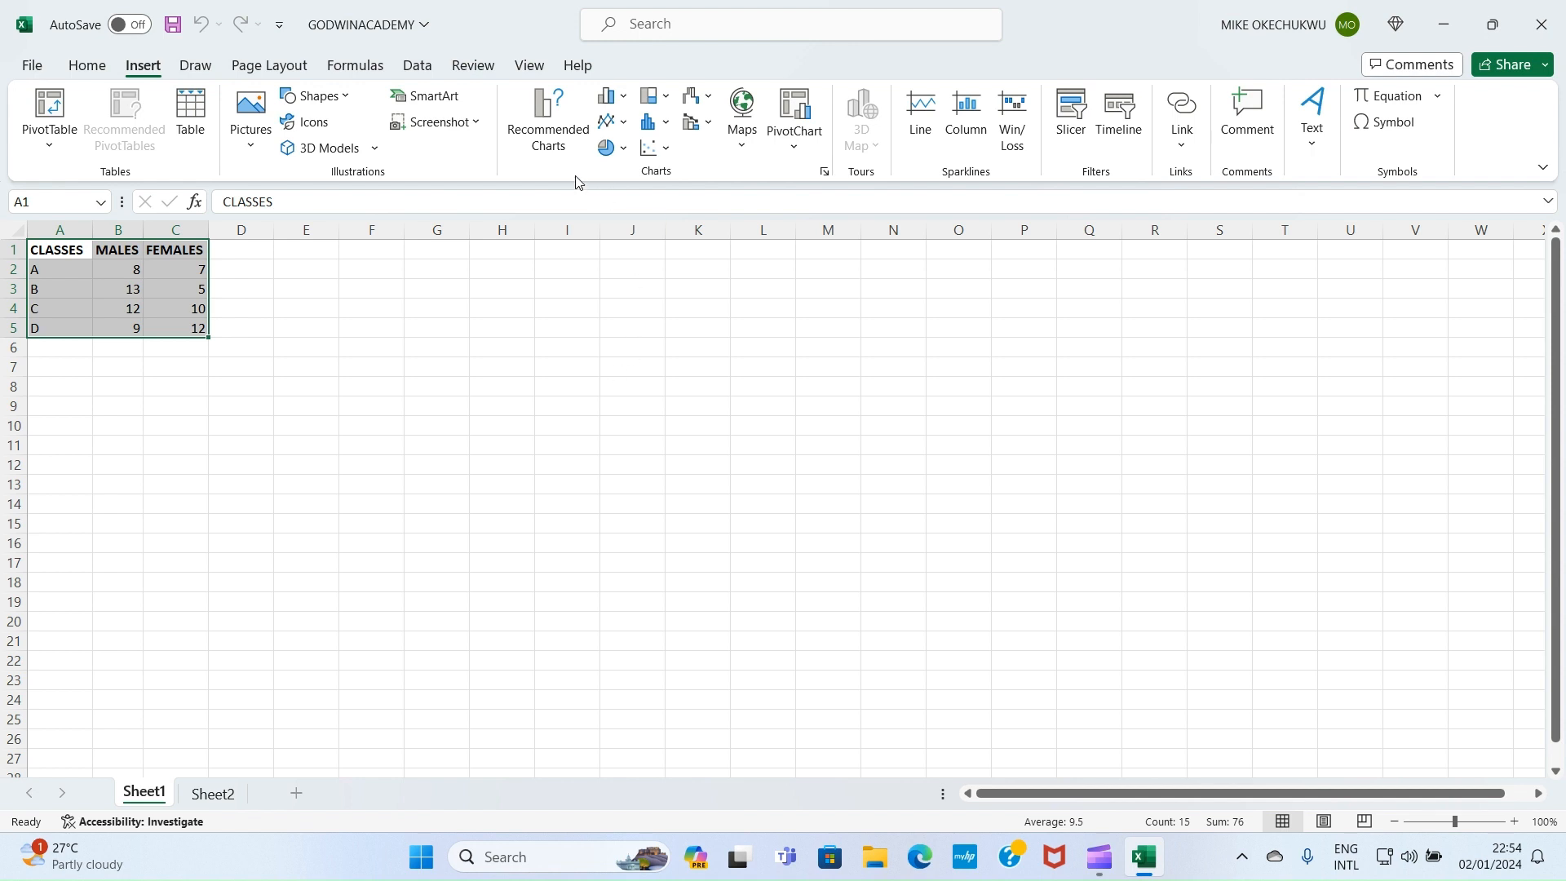
pyautogui.click(550, 149)
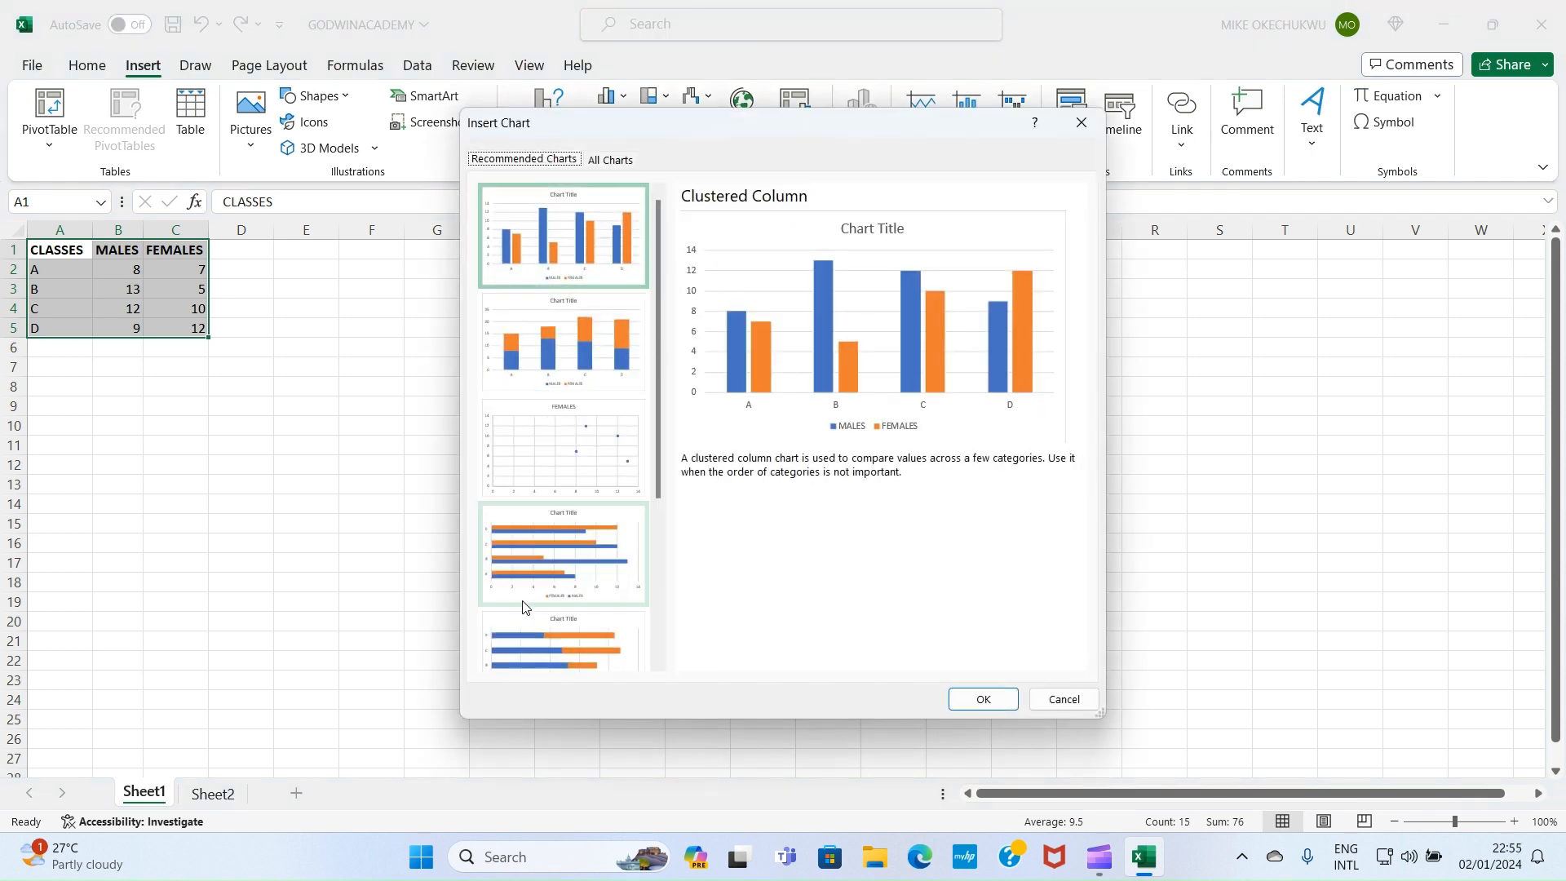
pyautogui.click(603, 161)
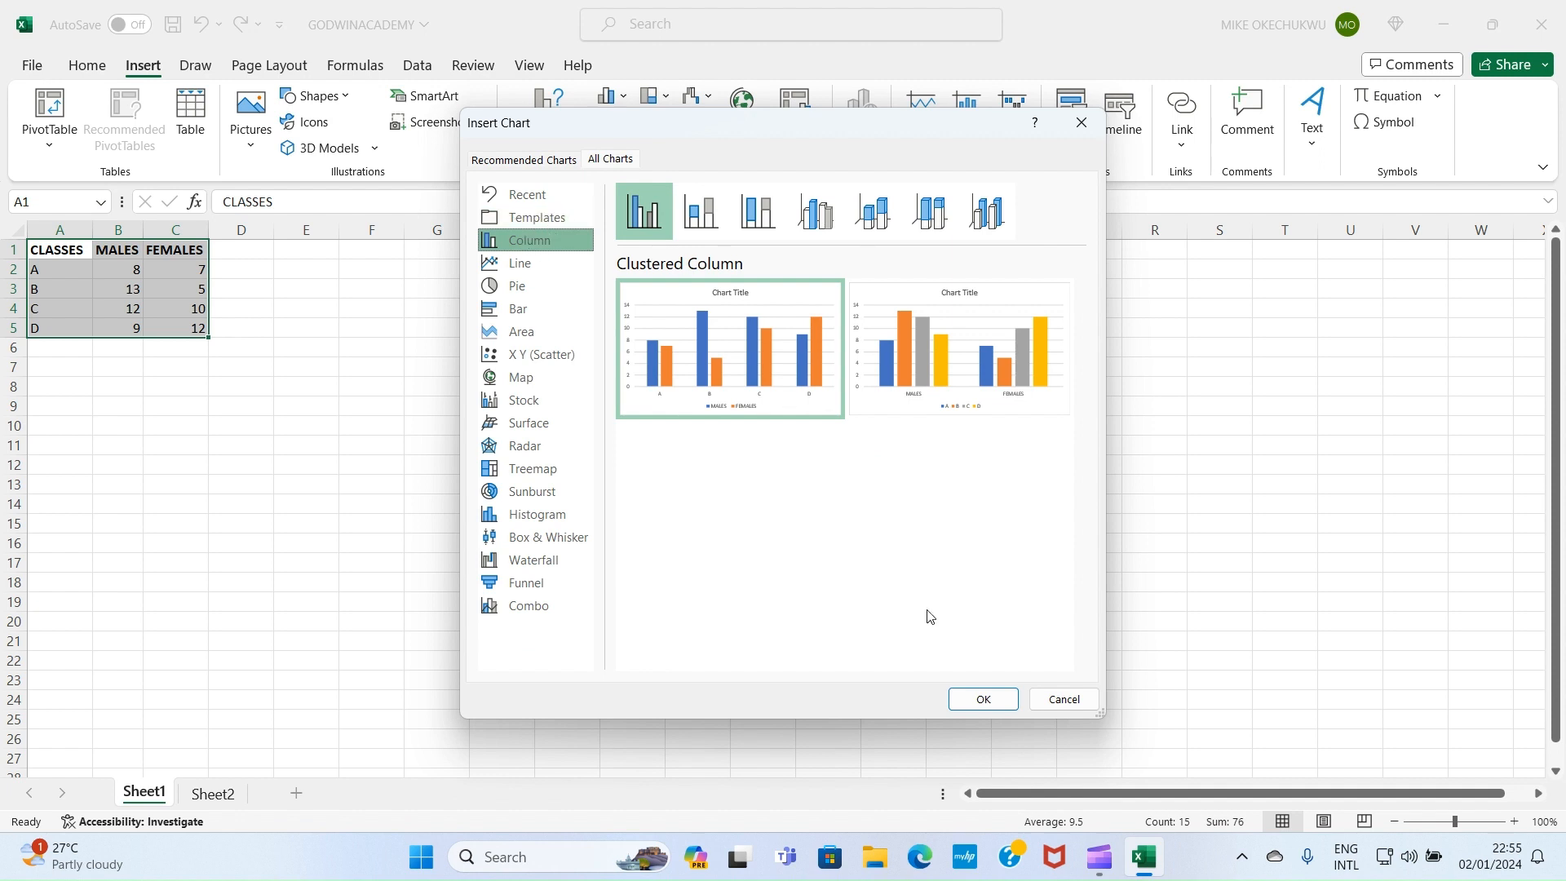
pyautogui.moveTo(716, 371)
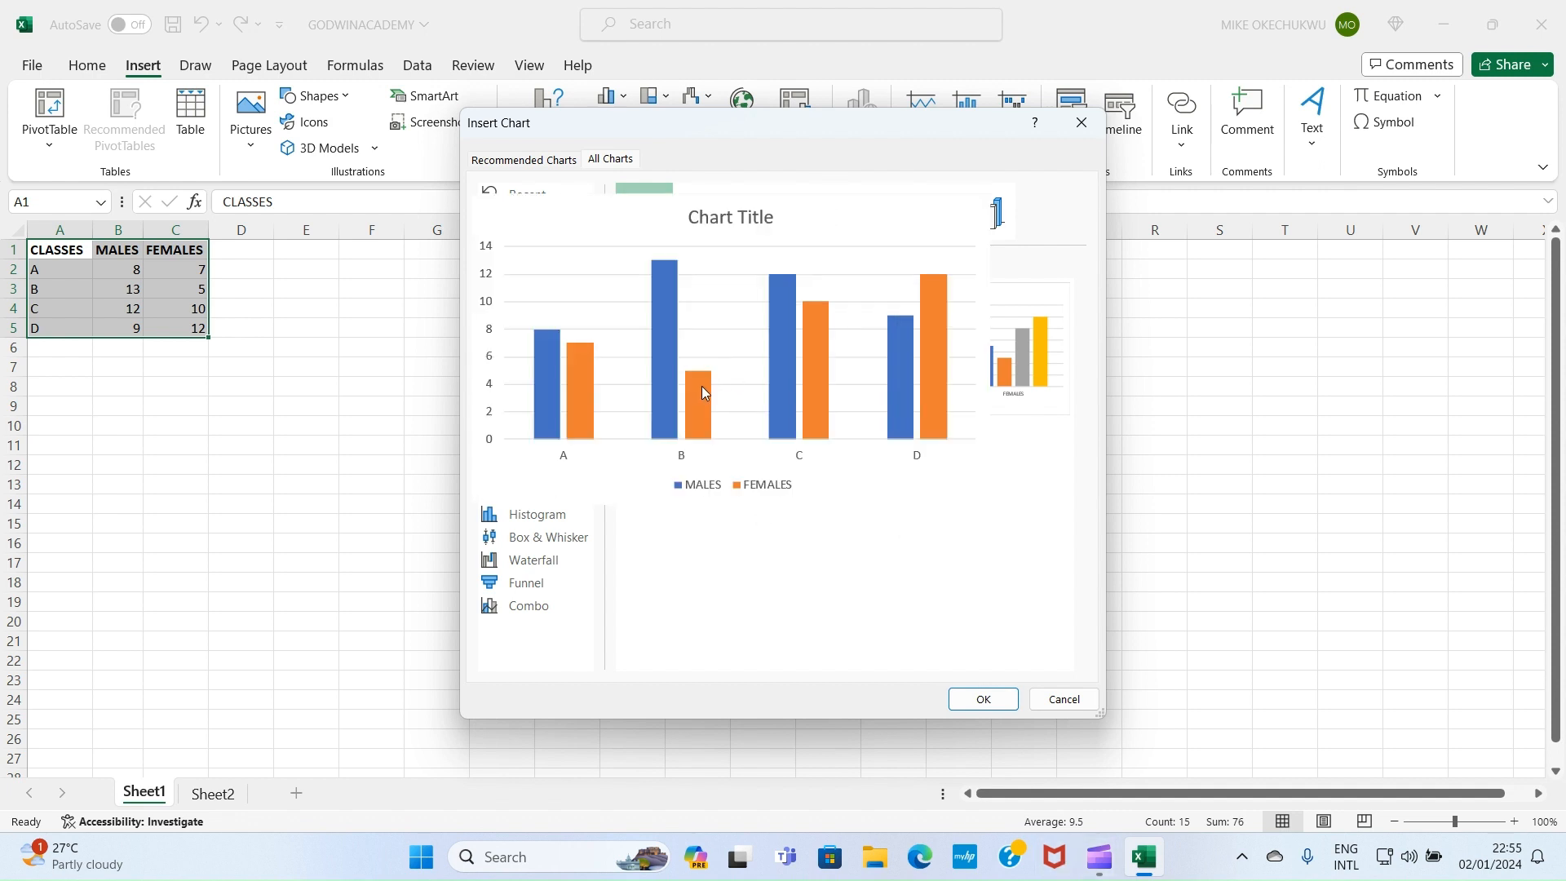
pyautogui.click(984, 699)
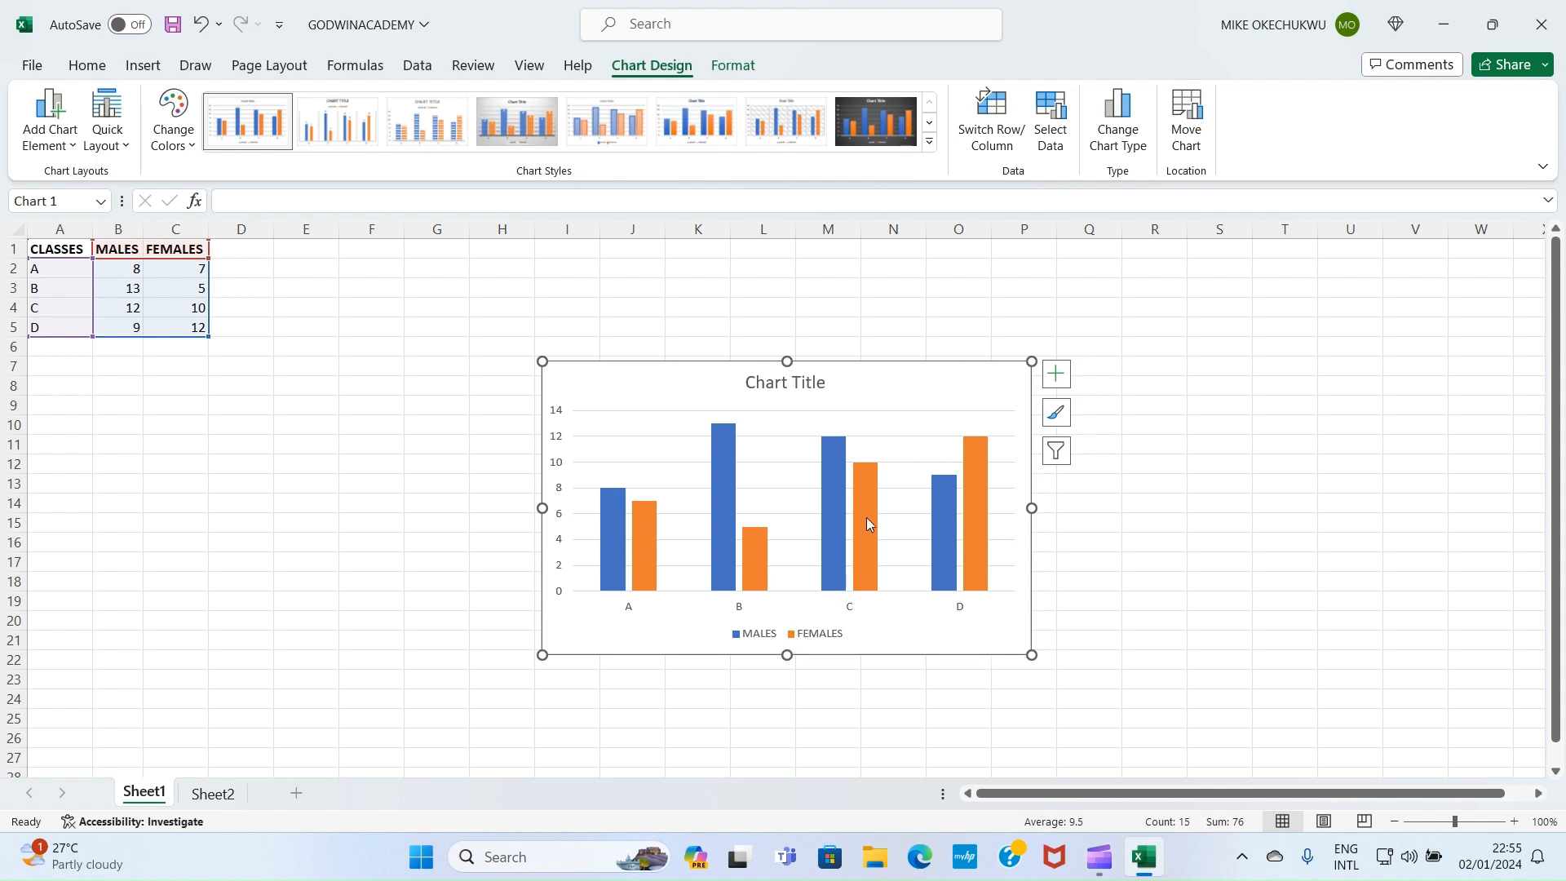
# Select the column chart and apply the dark Style 8 chart style
pyautogui.click(799, 383)
pyautogui.click(818, 384)
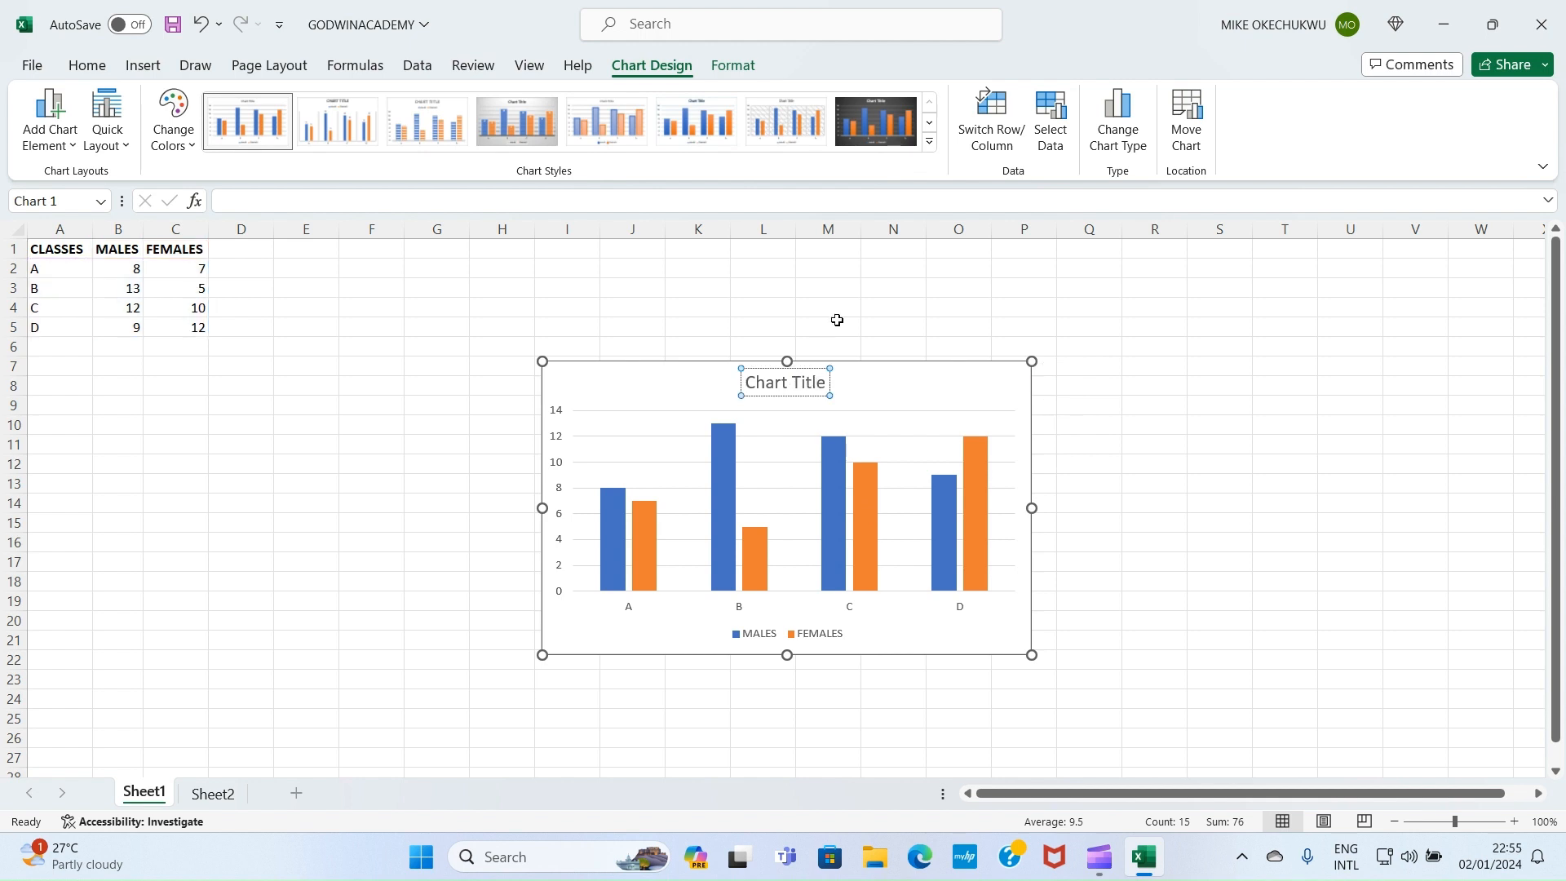
pyautogui.click(874, 302)
pyautogui.click(794, 405)
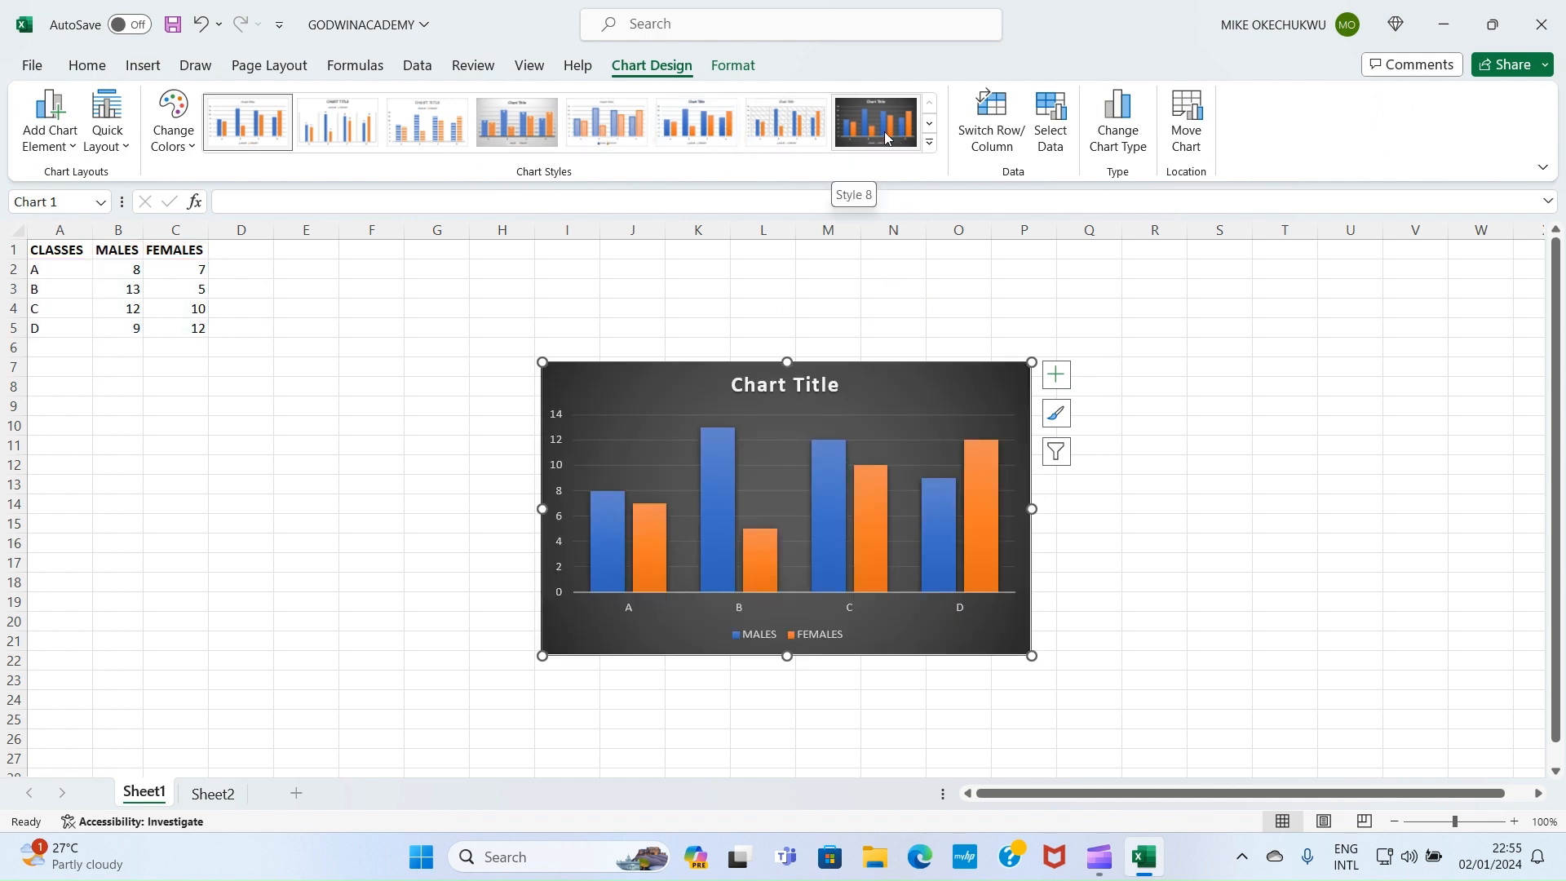
pyautogui.click(884, 131)
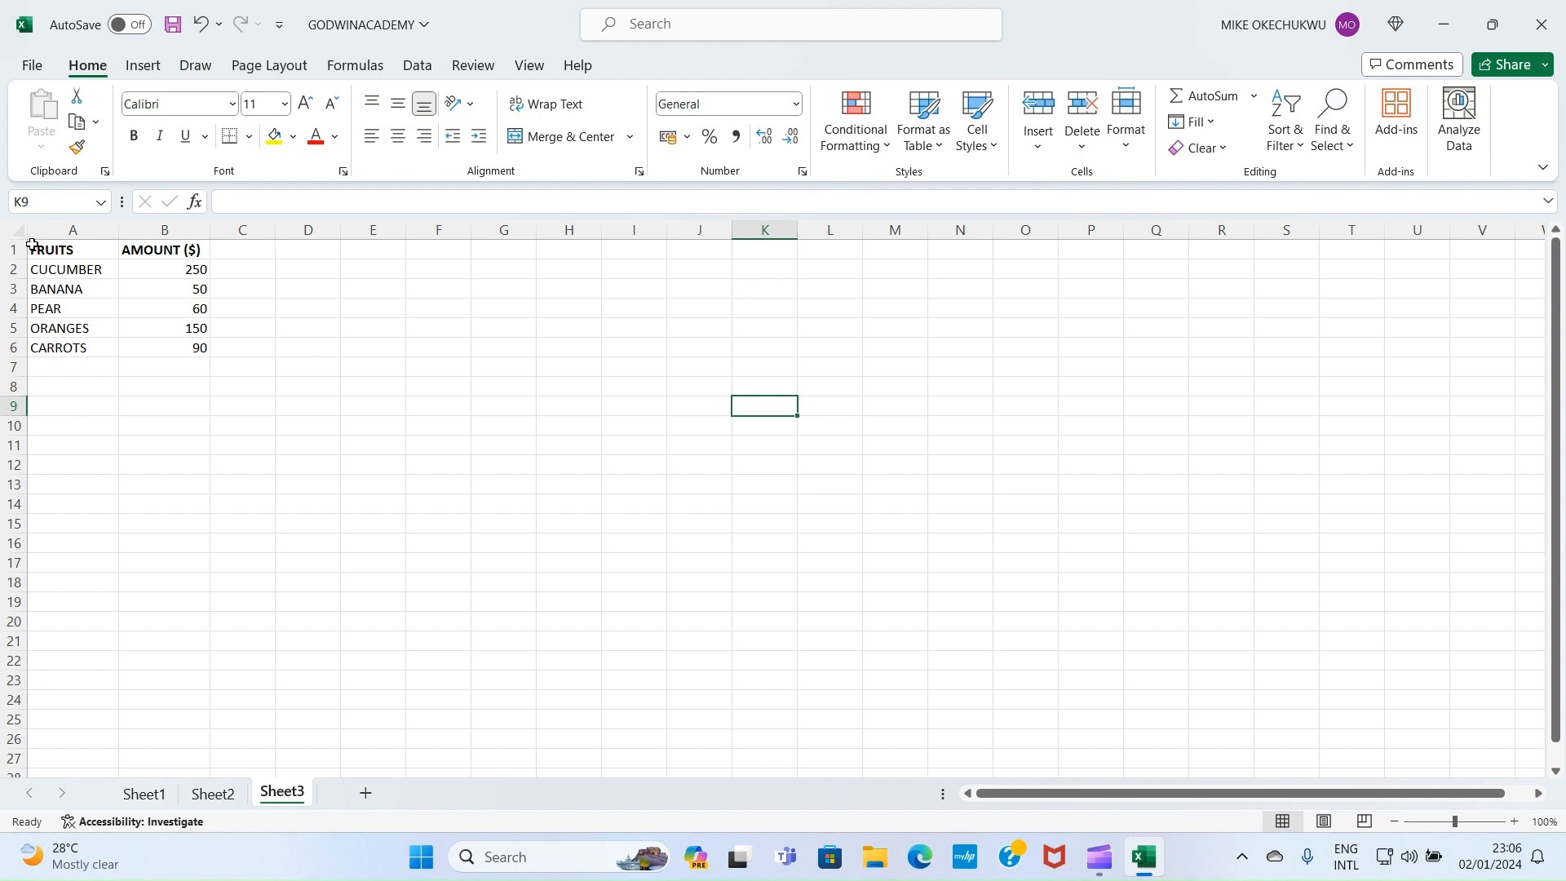
# Insert a 3-D Pie chart of the FRUITS and AMOUNT ($) data in A1:B6
pyautogui.moveTo(33, 247); pyautogui.dragTo(174, 353)
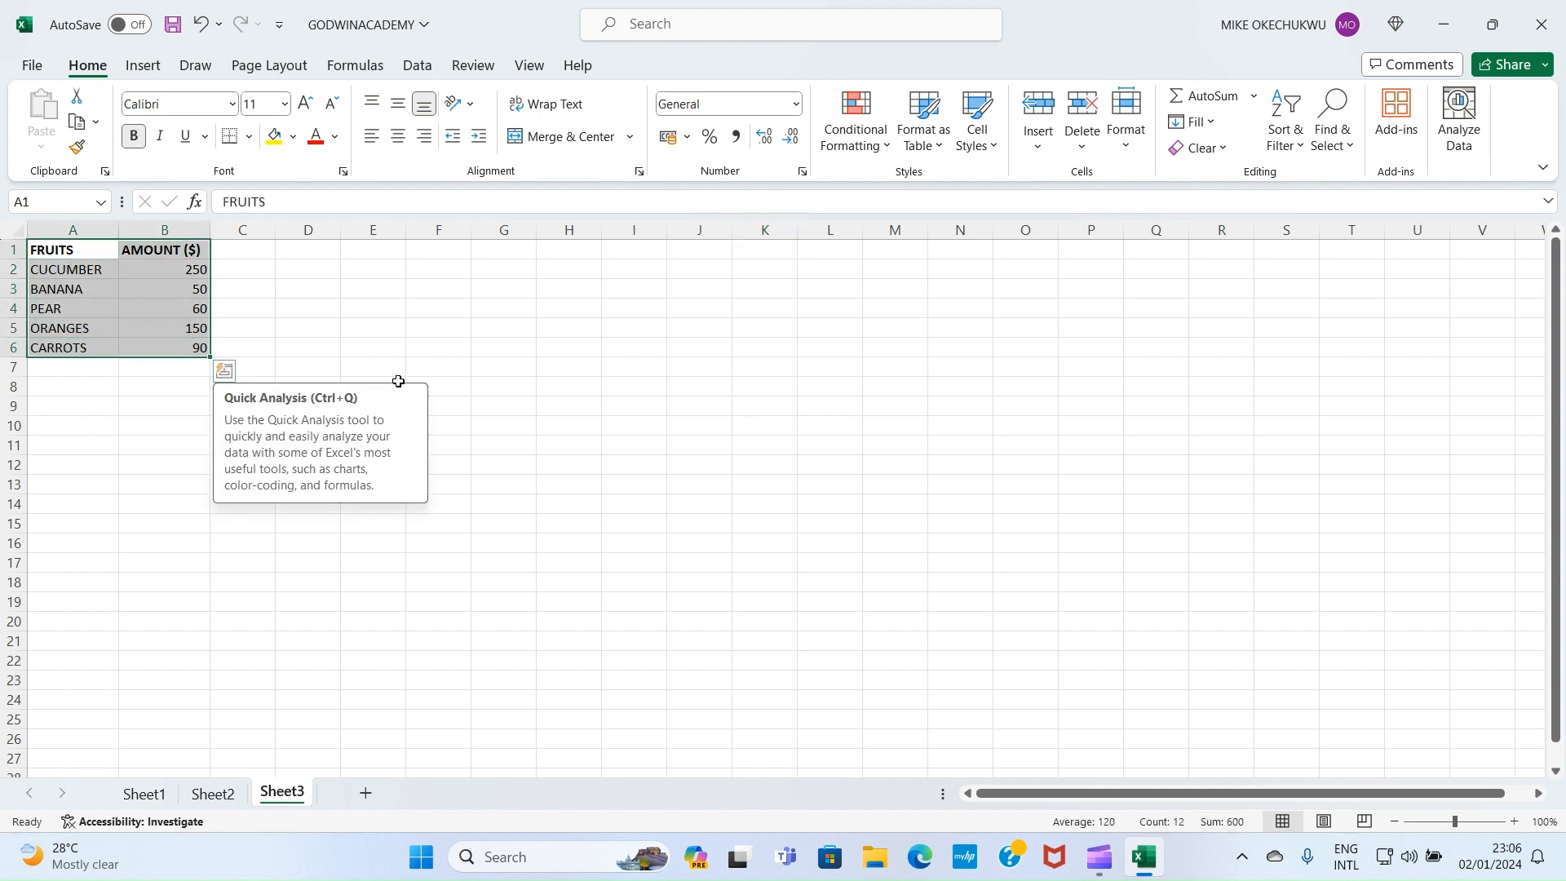
pyautogui.click(147, 64)
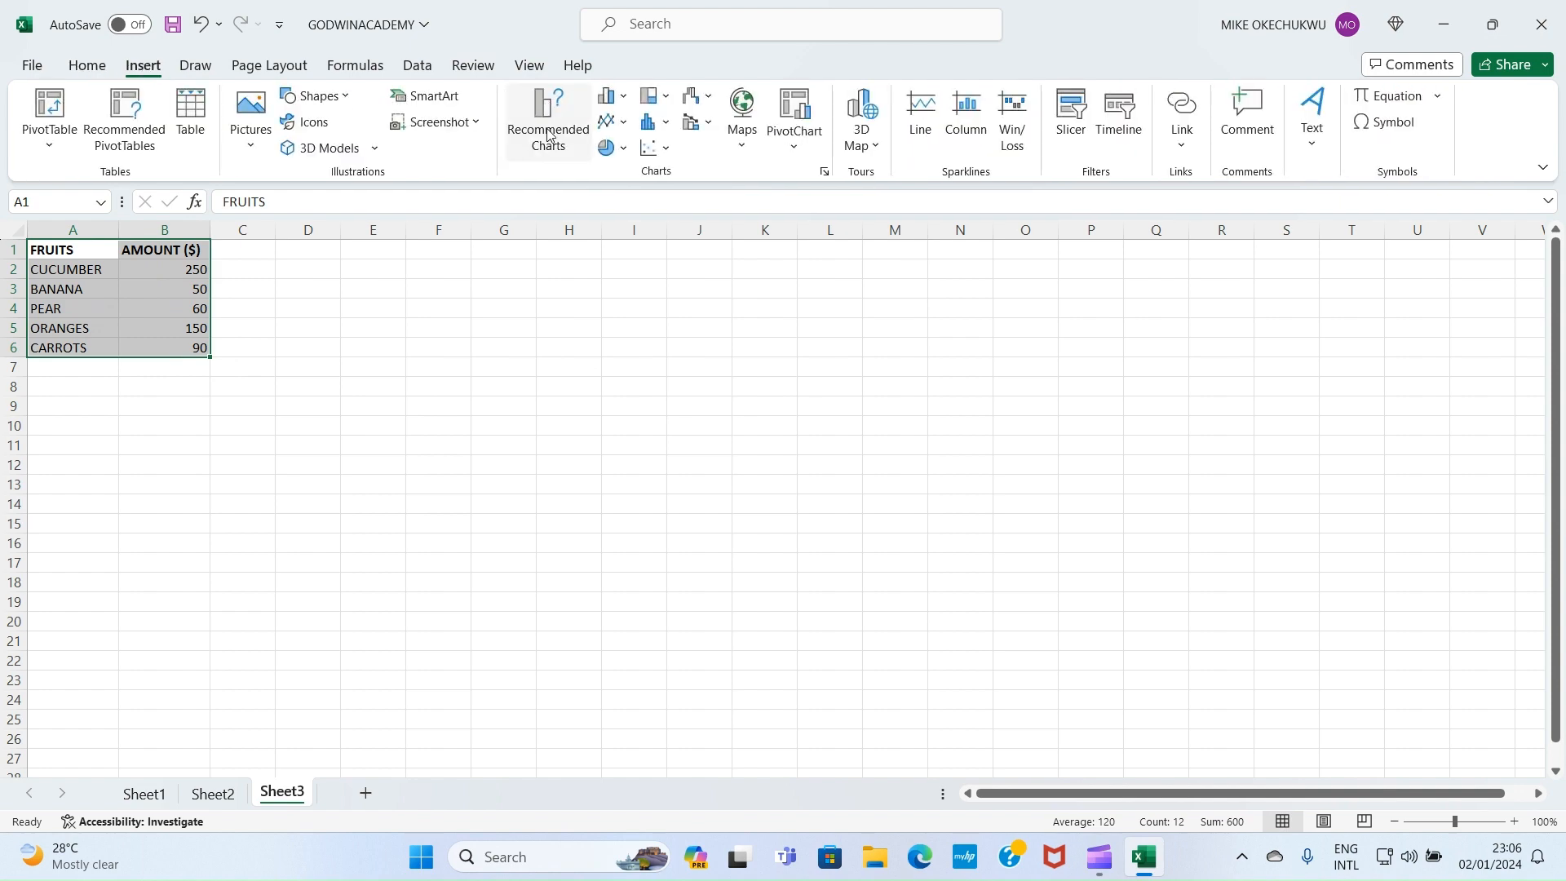
pyautogui.click(548, 136)
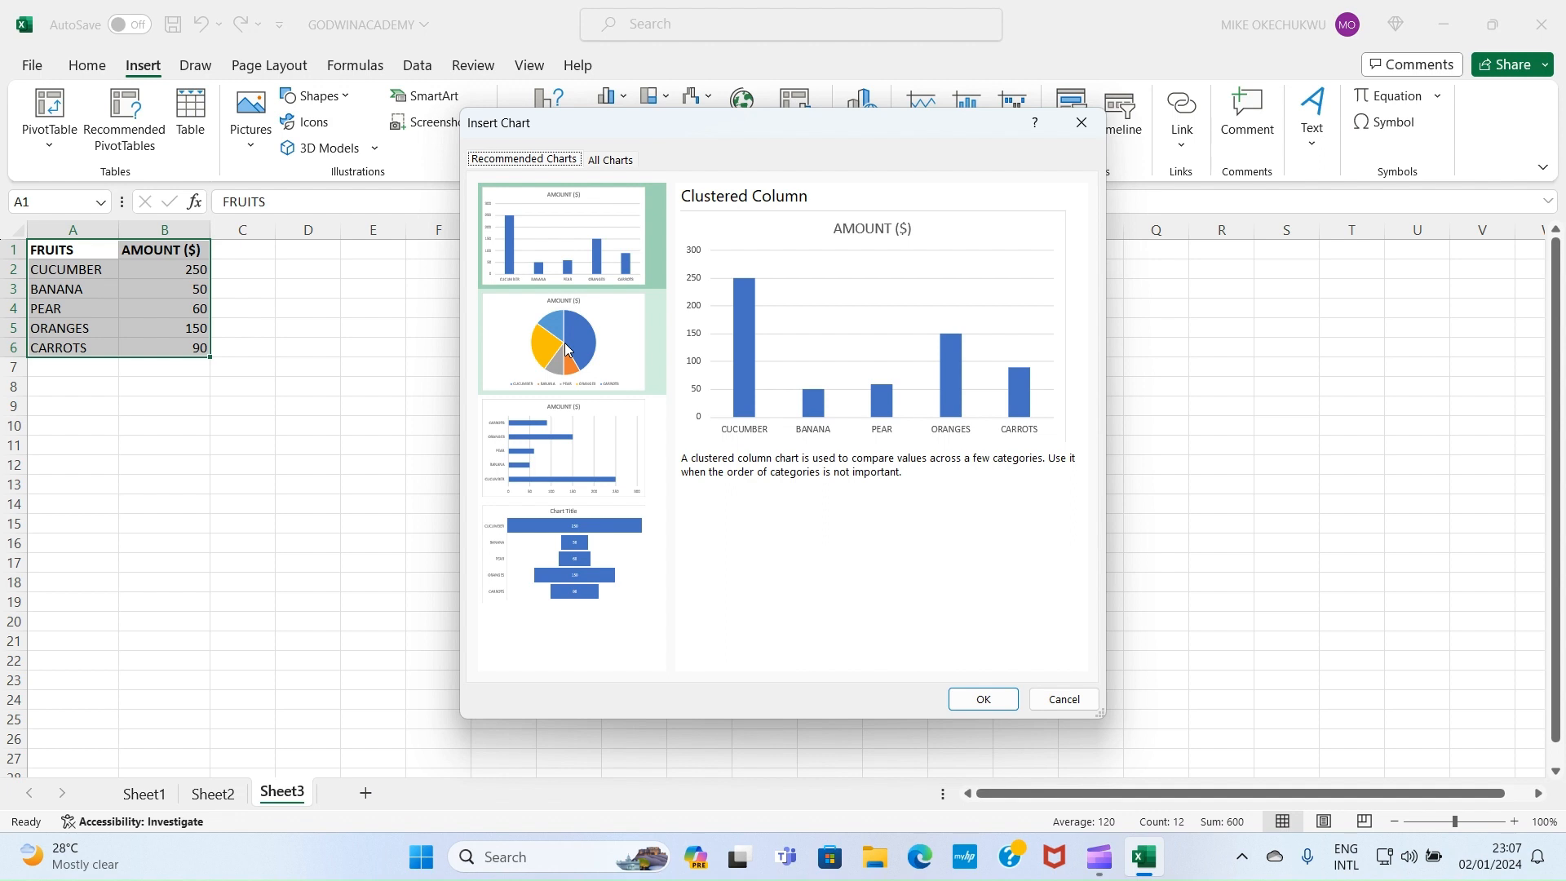
pyautogui.click(601, 162)
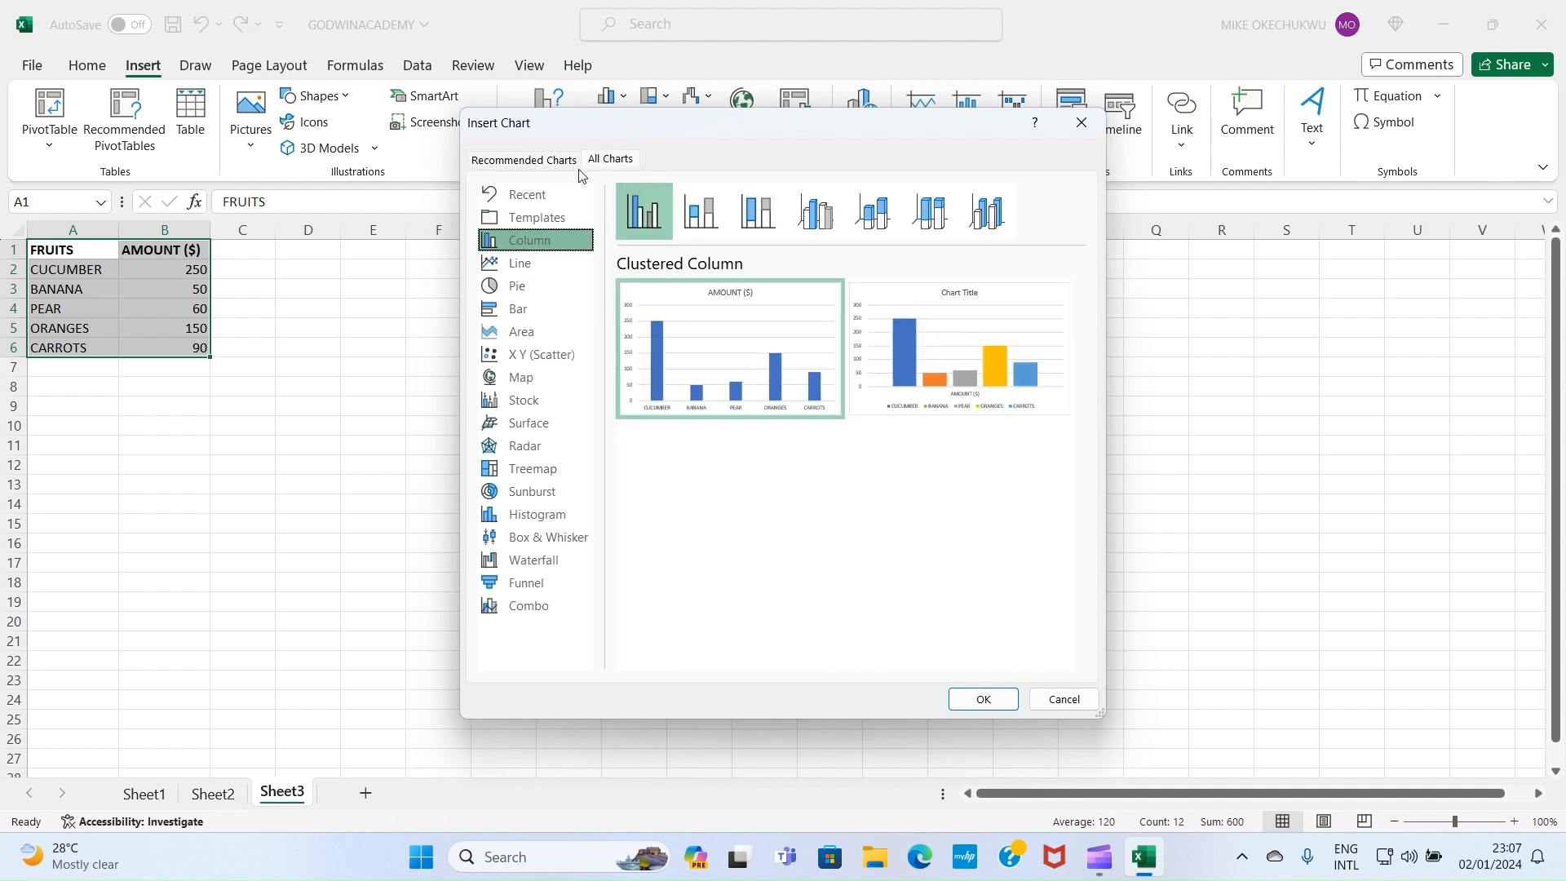
pyautogui.click(518, 287)
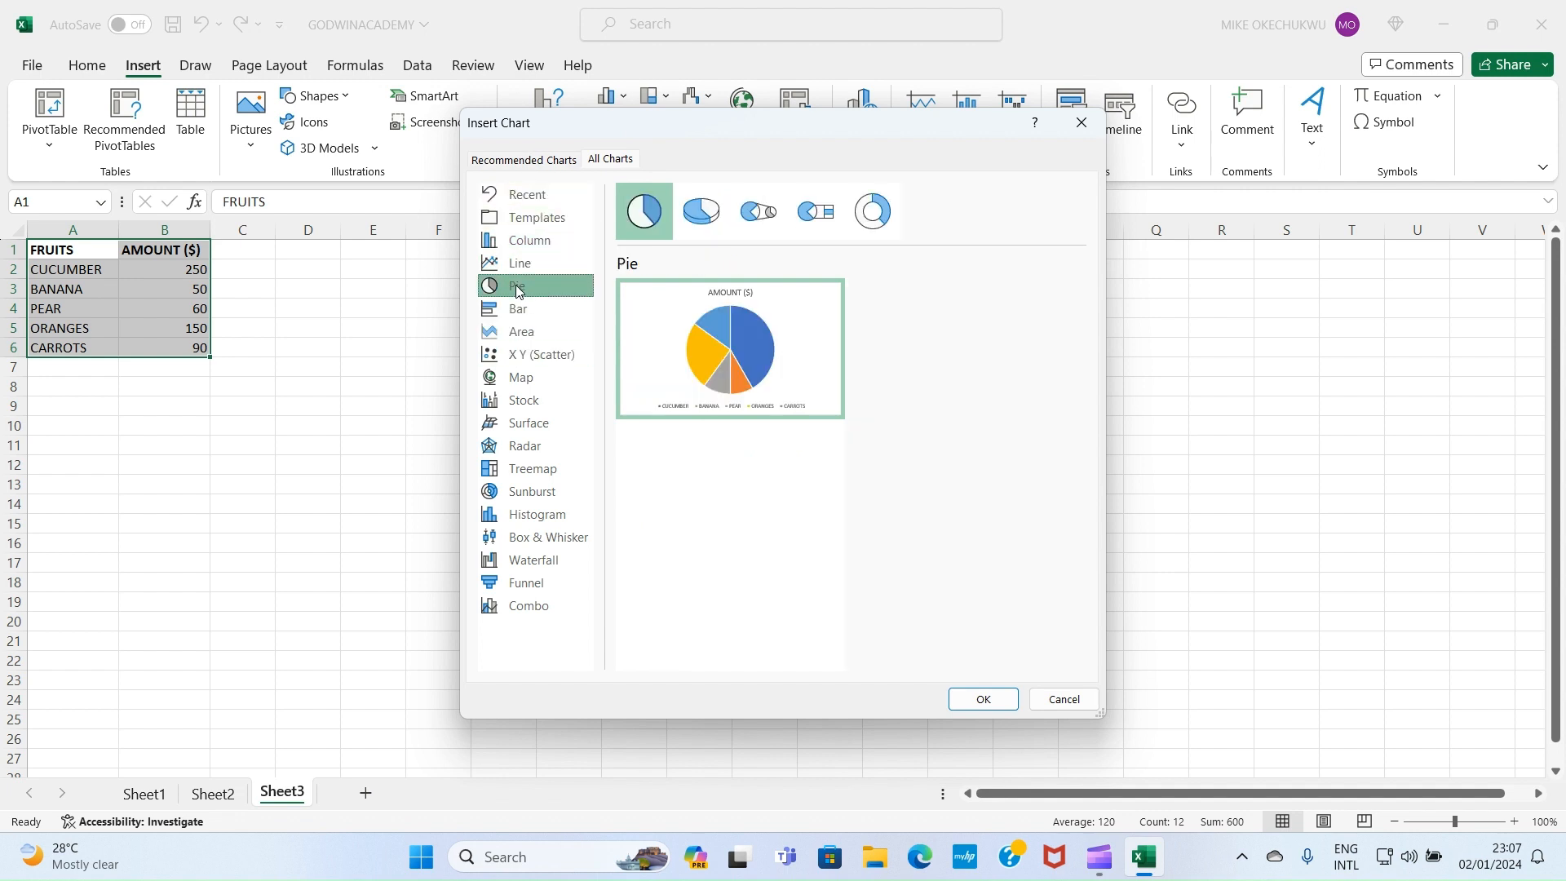
pyautogui.moveTo(700, 359)
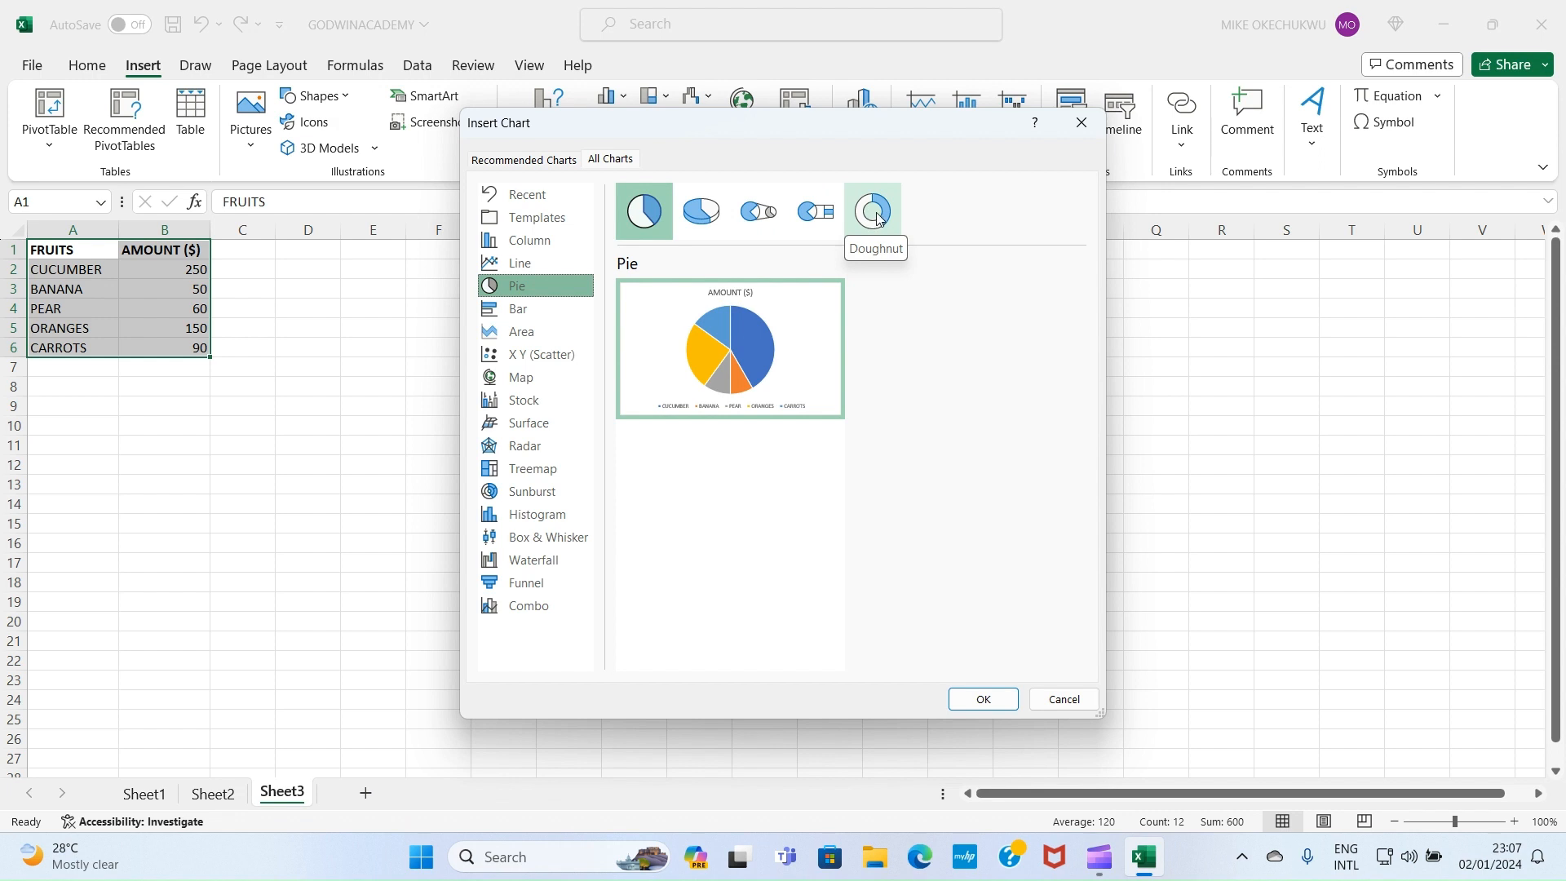
pyautogui.click(688, 214)
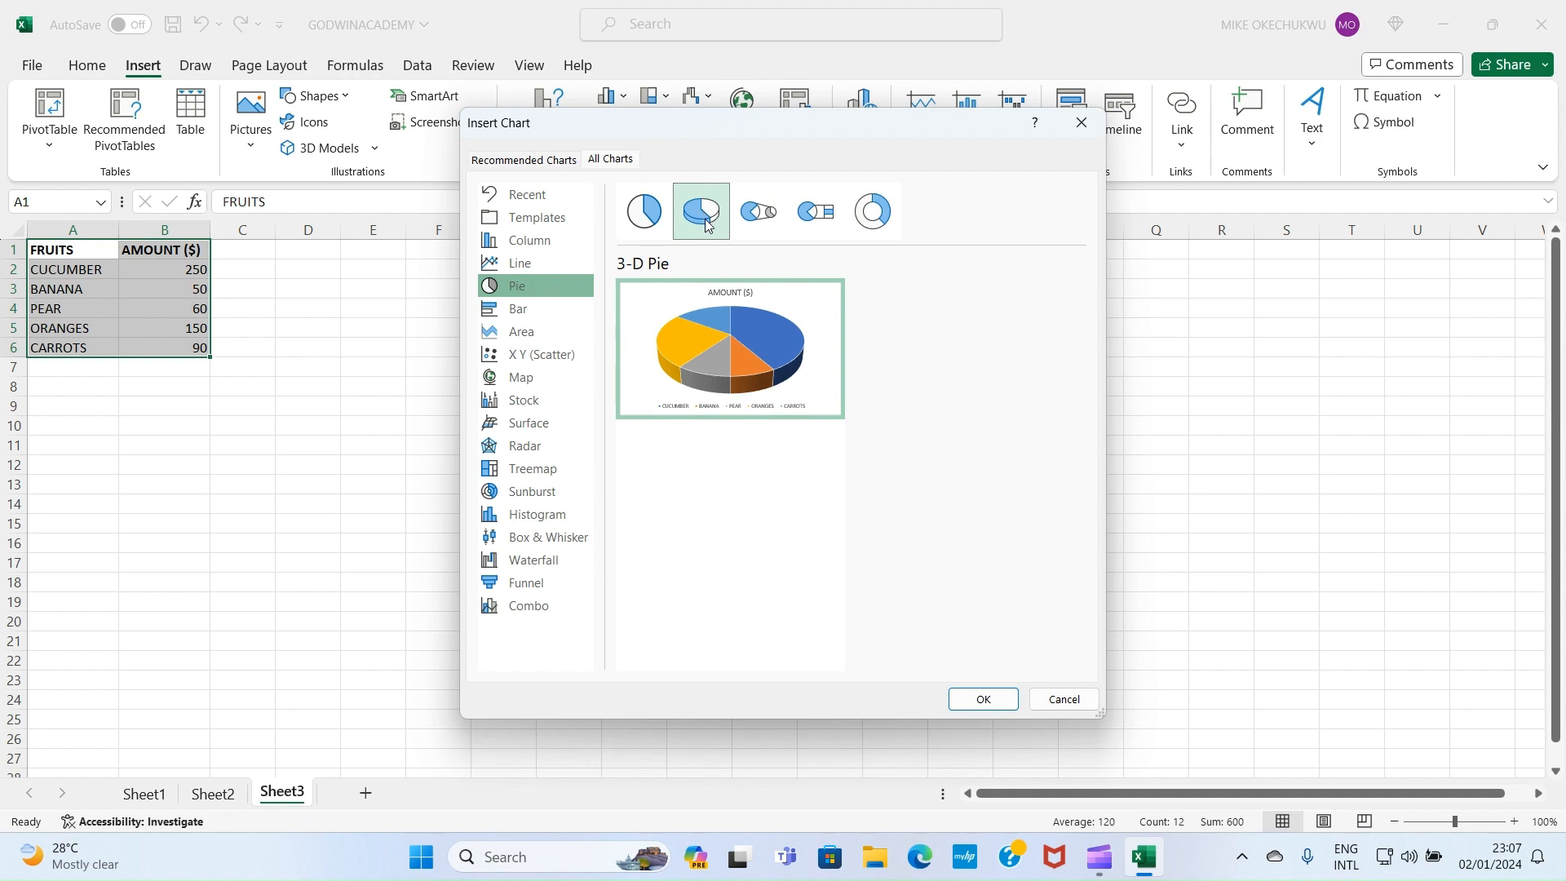
pyautogui.click(981, 697)
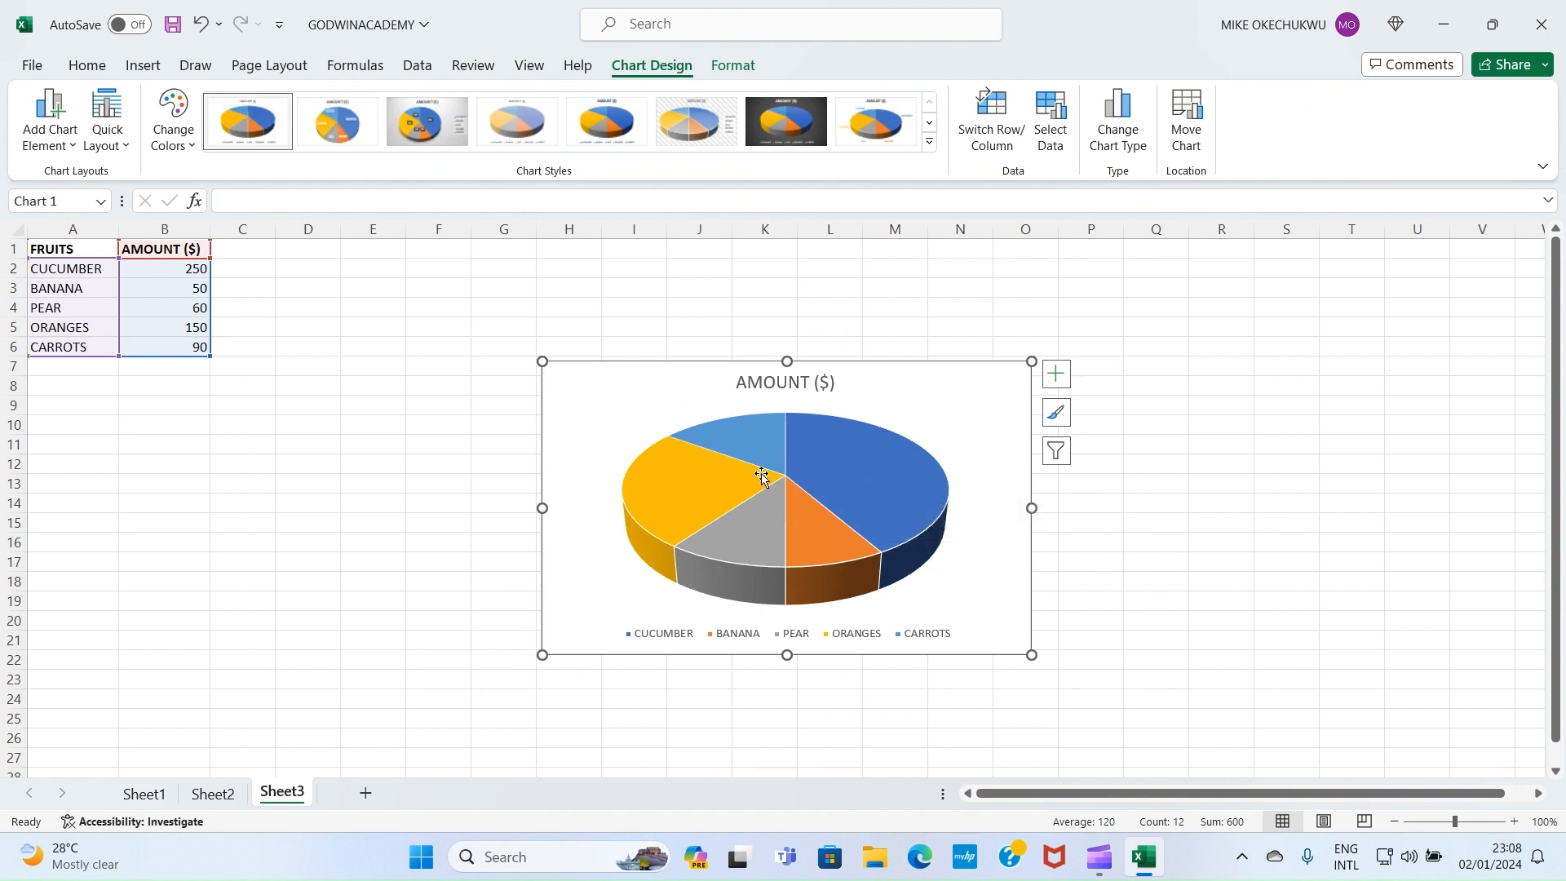
pyautogui.moveTo(673, 497)
pyautogui.moveTo(848, 471)
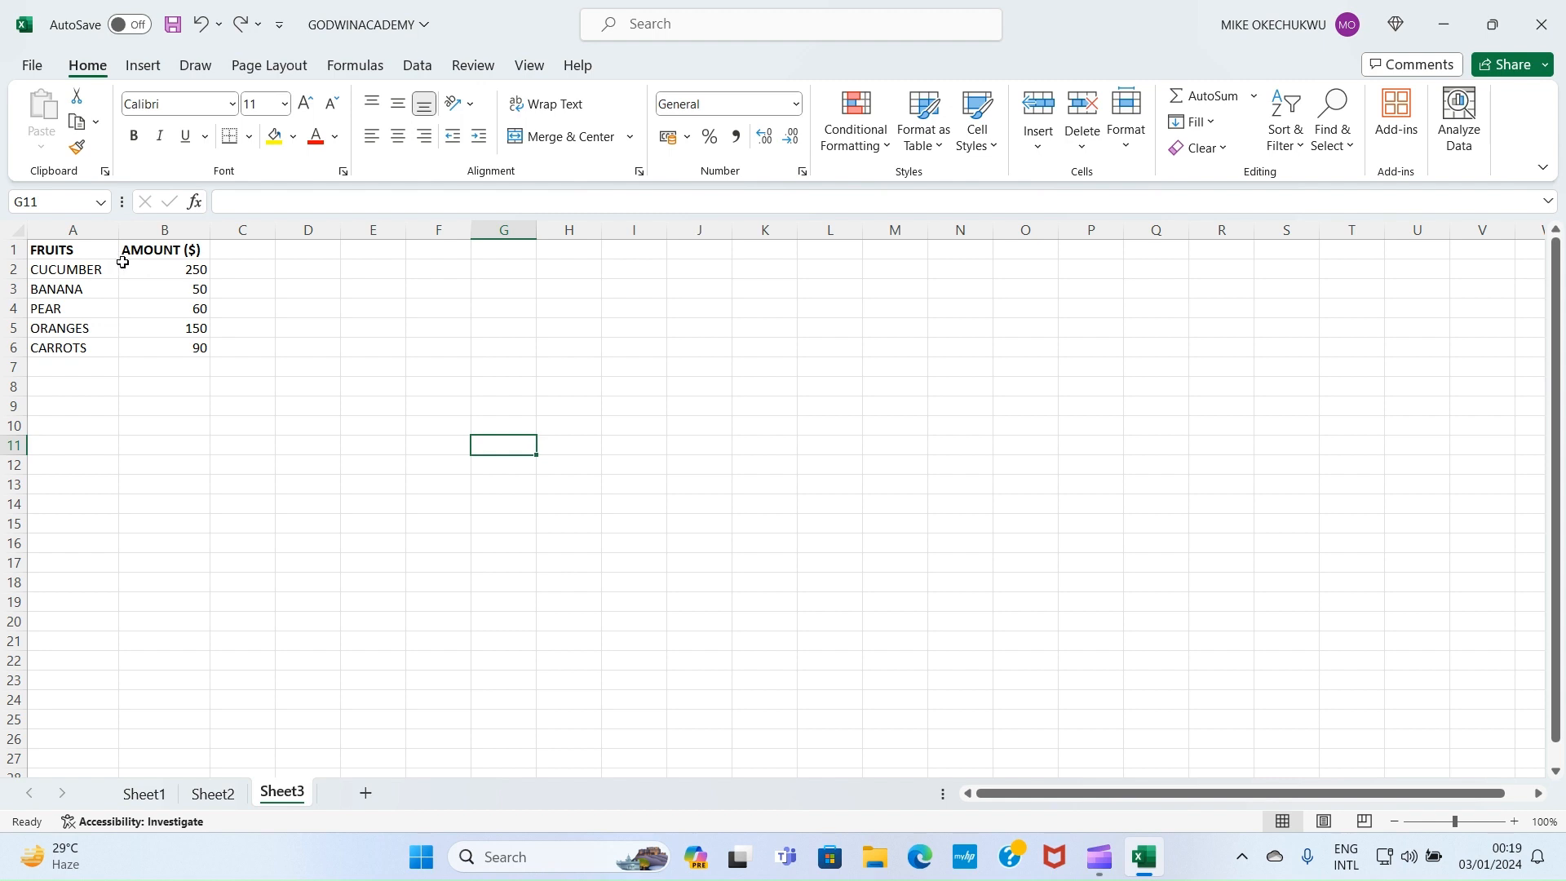
# Select the amounts 250 to 90 in B2:B6
pyautogui.moveTo(122, 262); pyautogui.dragTo(151, 351)
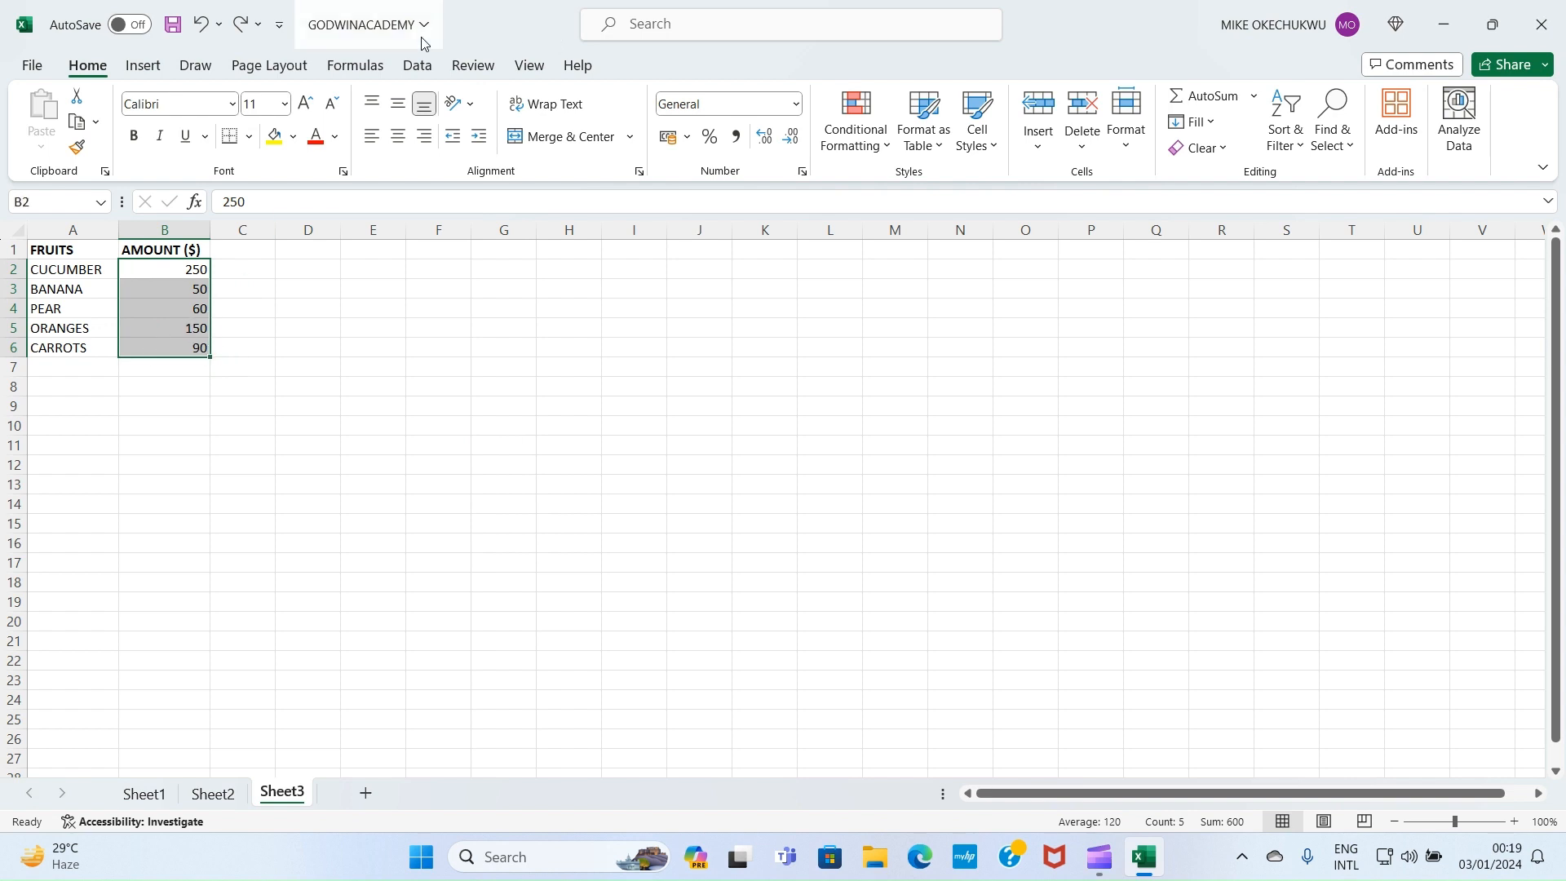
# Total the selected amounts into B7 with AutoSum SUM
pyautogui.click(359, 67)
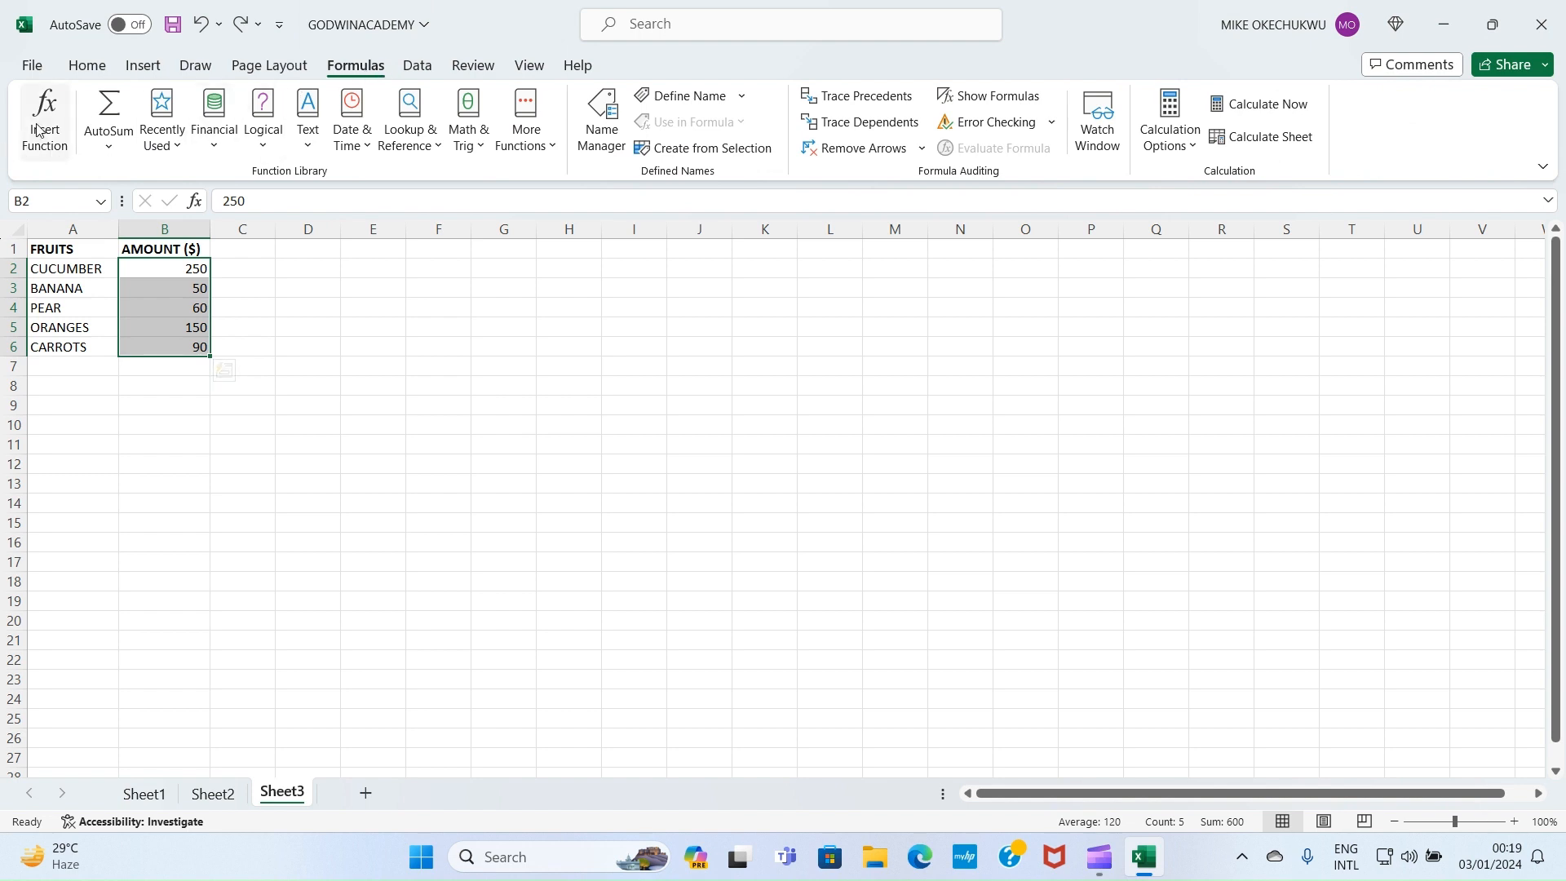
pyautogui.click(108, 149)
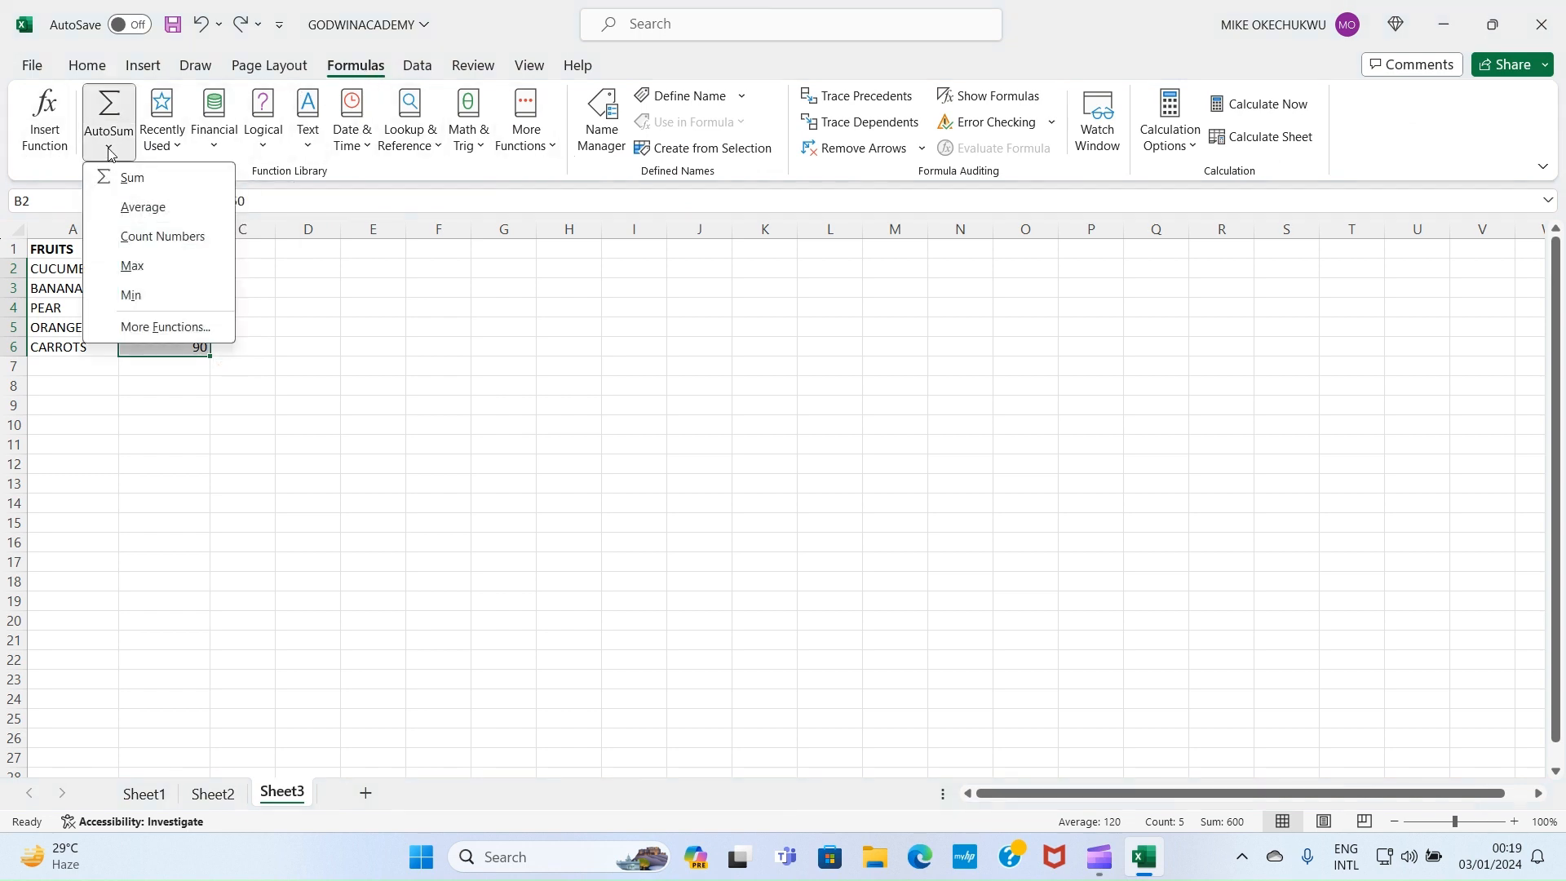
pyautogui.click(152, 185)
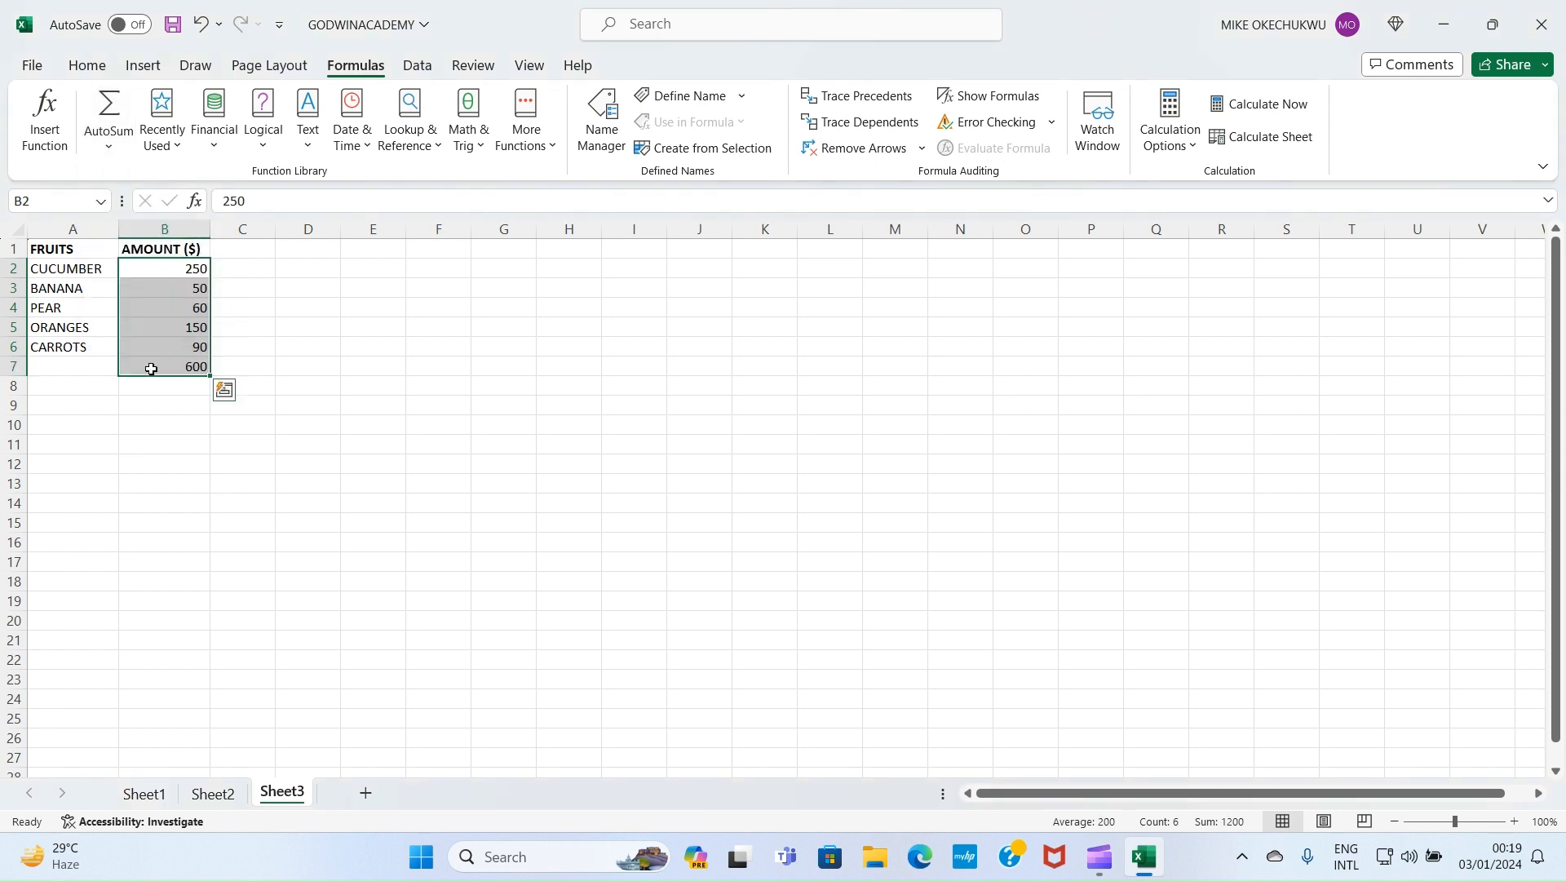
# Check the =SUM(B2:B6) formula in B7, then undo the total
pyautogui.click(226, 314)
pyautogui.click(196, 372)
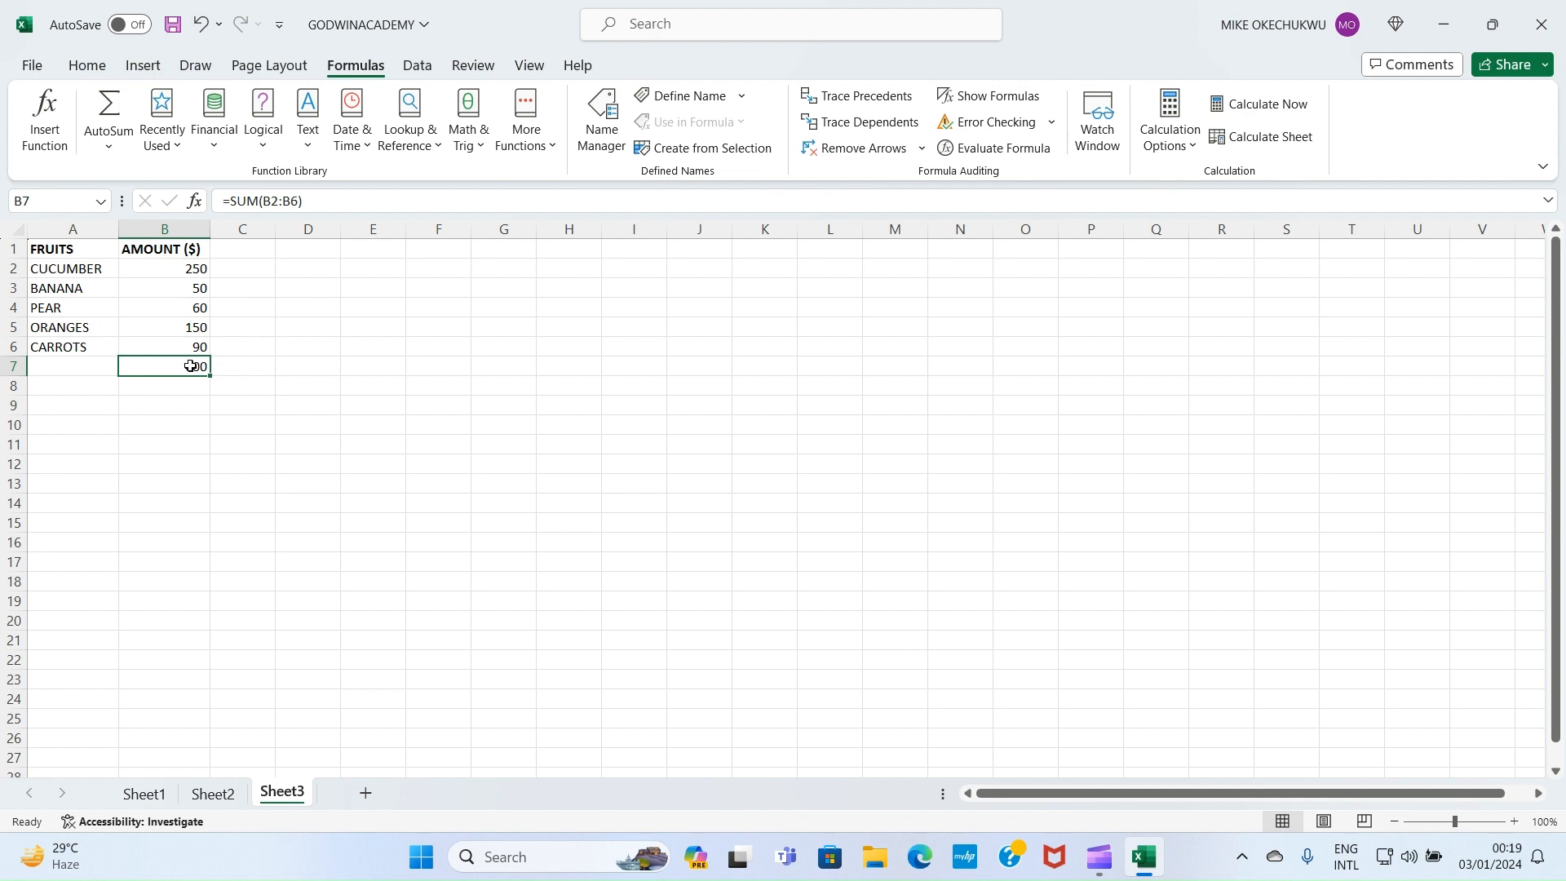
pyautogui.hotkey('ctrl', 'z')
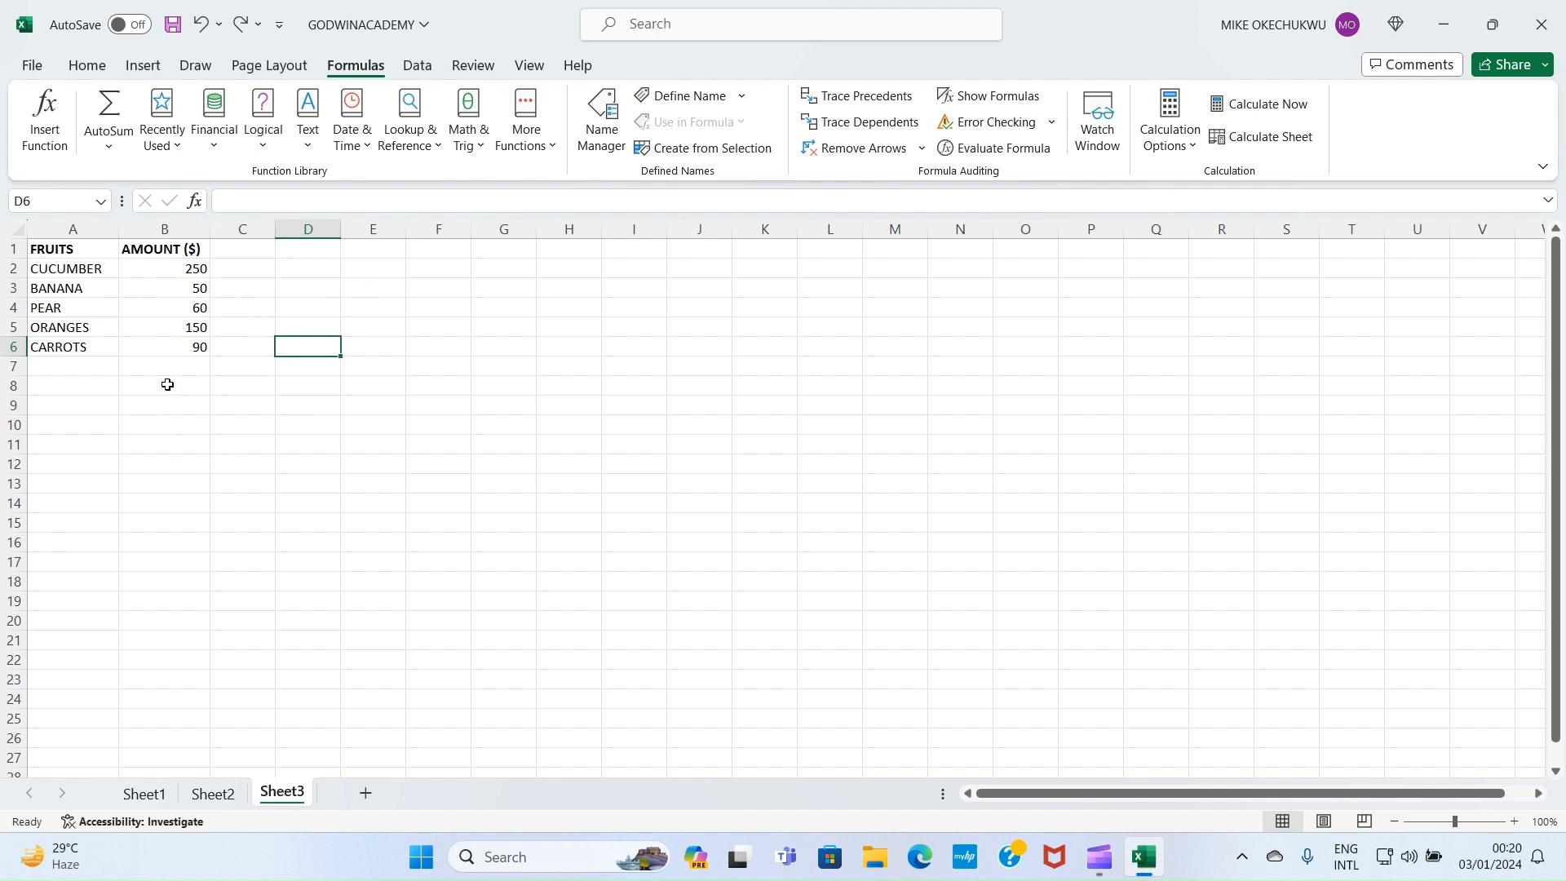
pyautogui.click(229, 385)
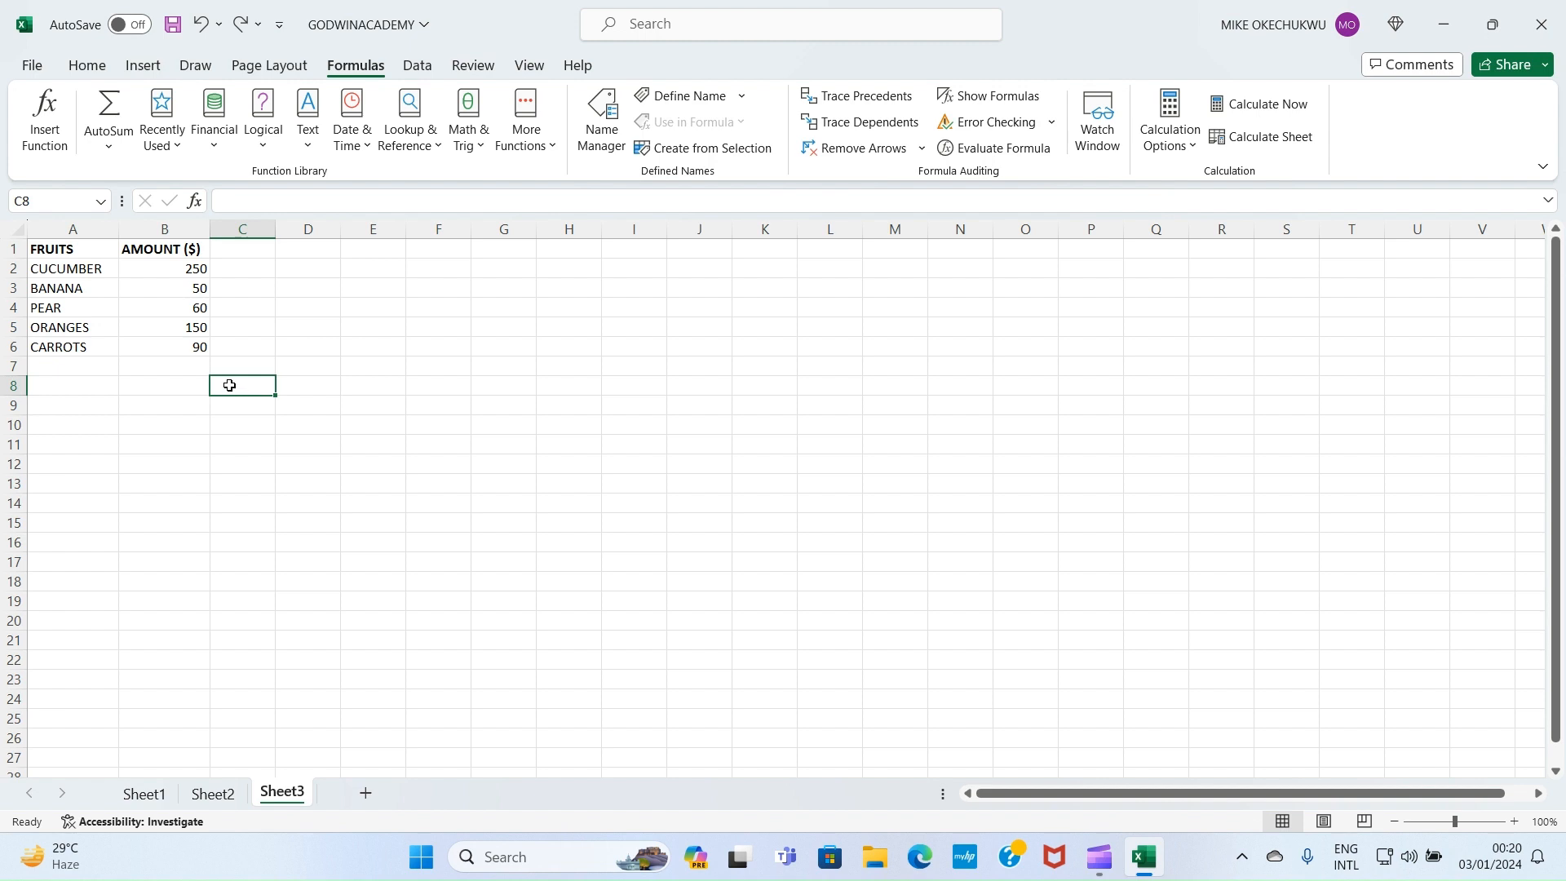
pyautogui.write('=')
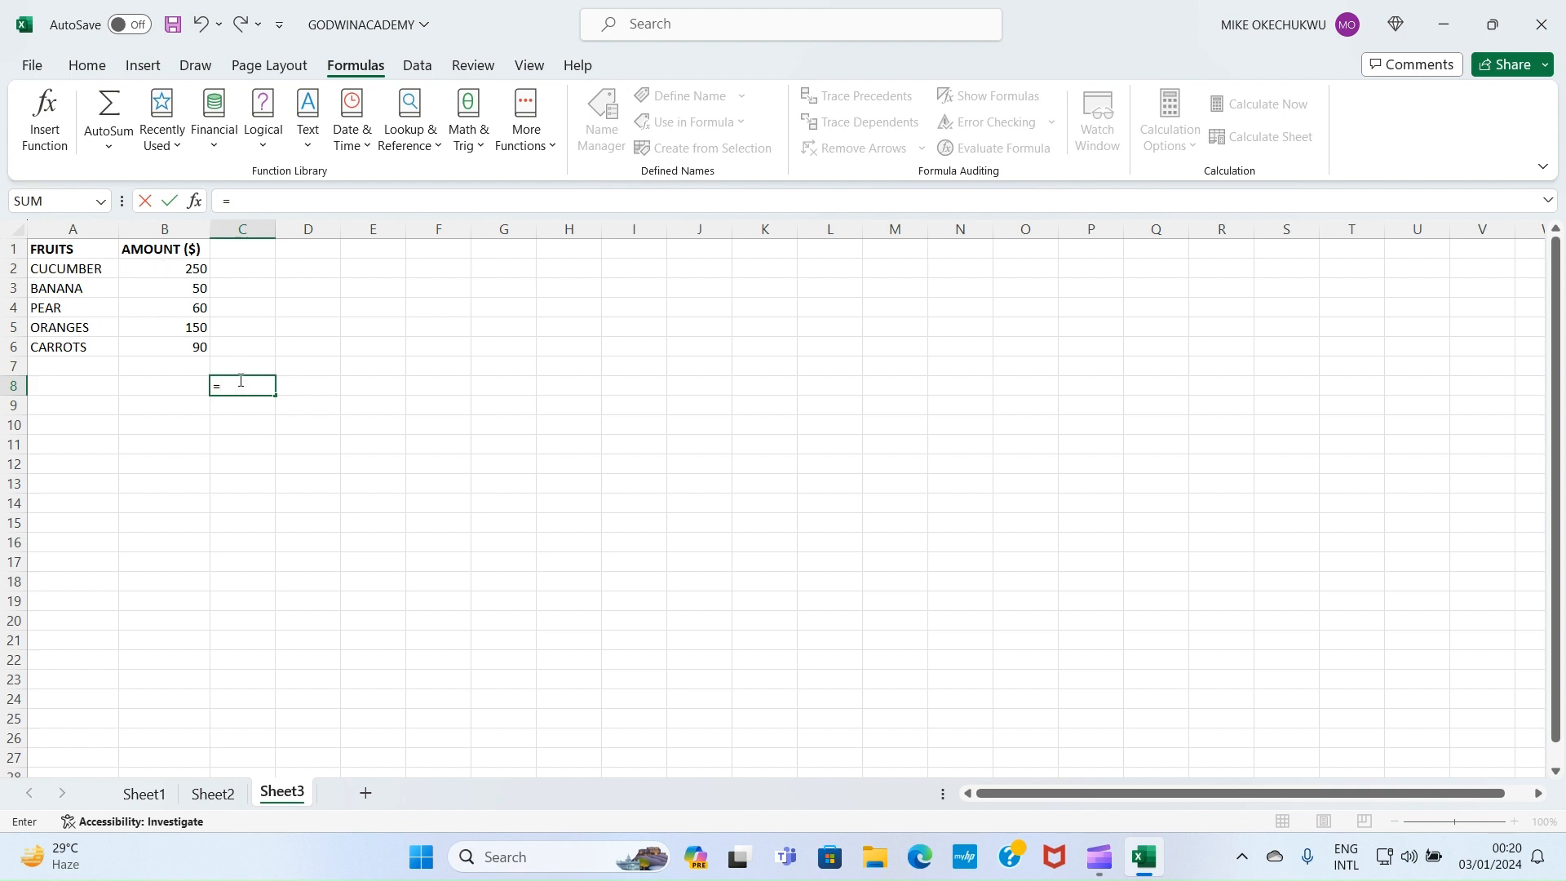
pyautogui.write('B2-')
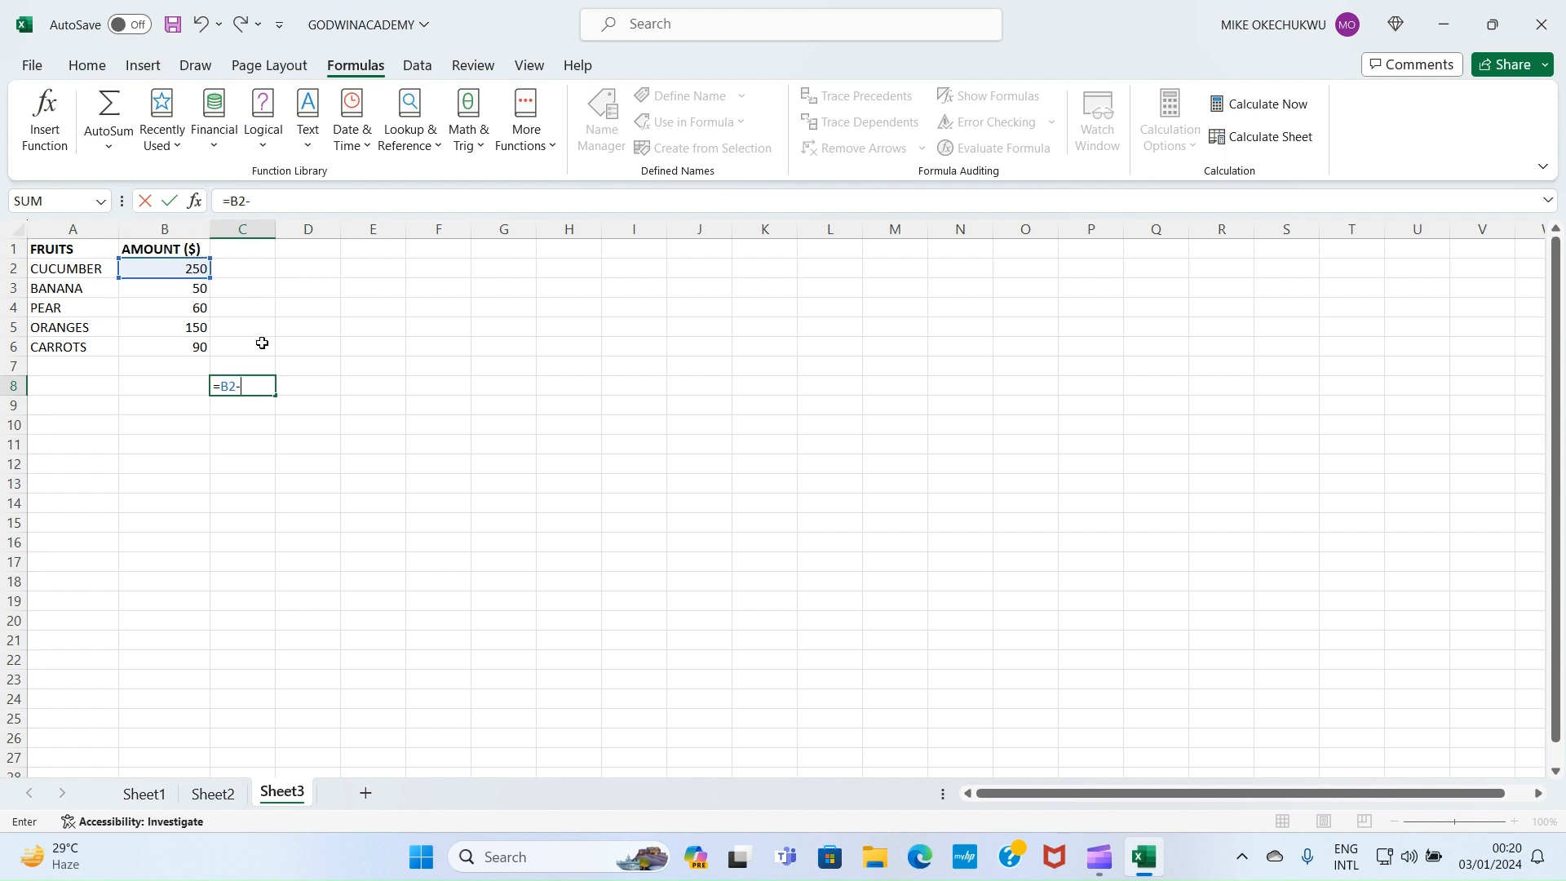
pyautogui.write('B3')
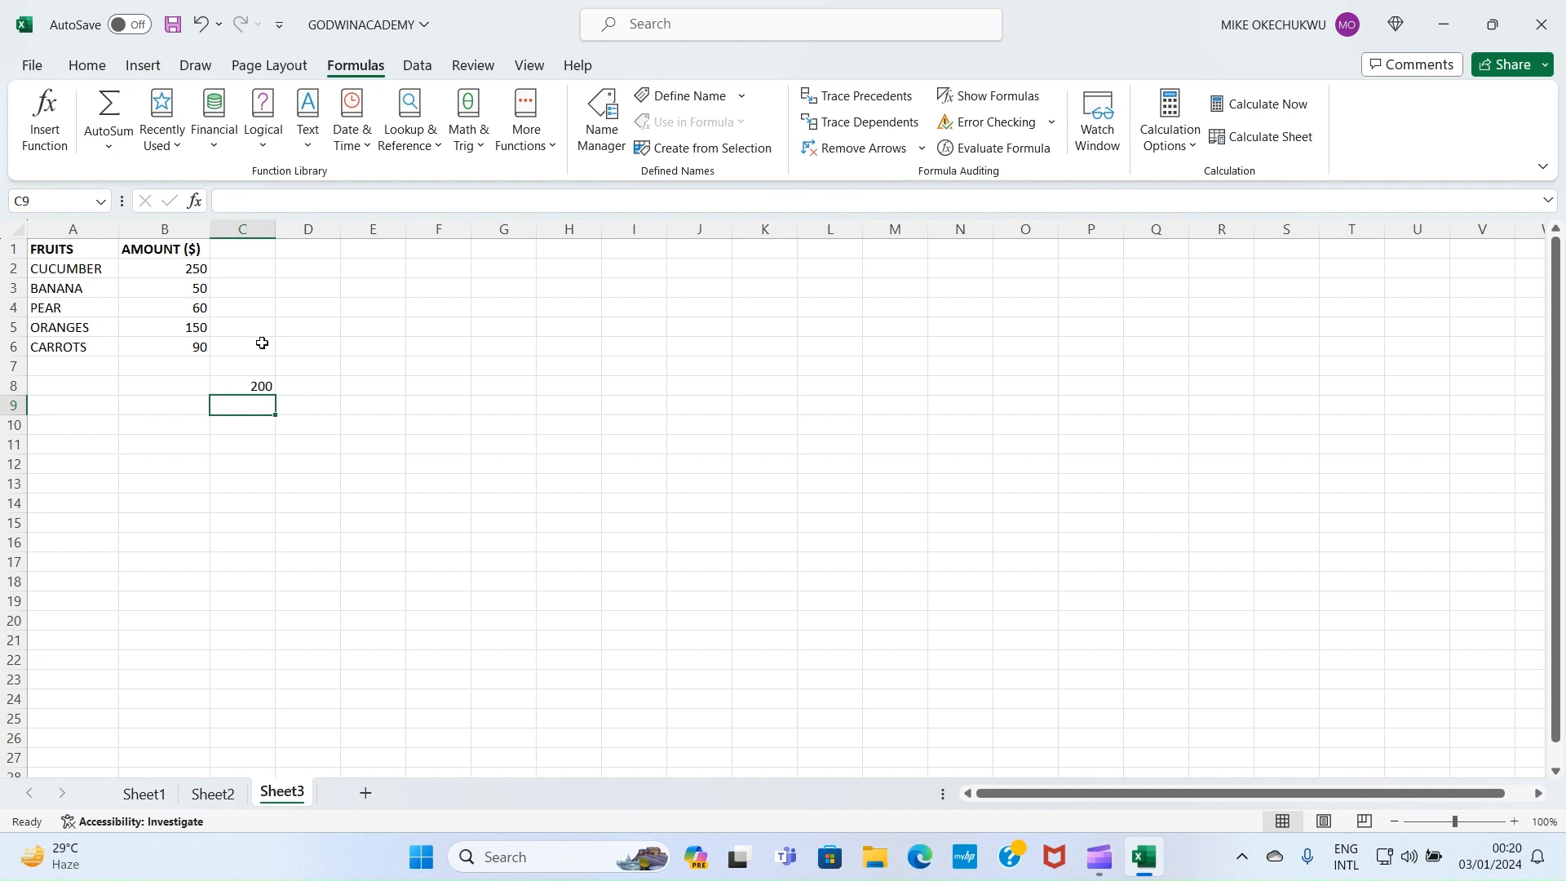
pyautogui.click(262, 389)
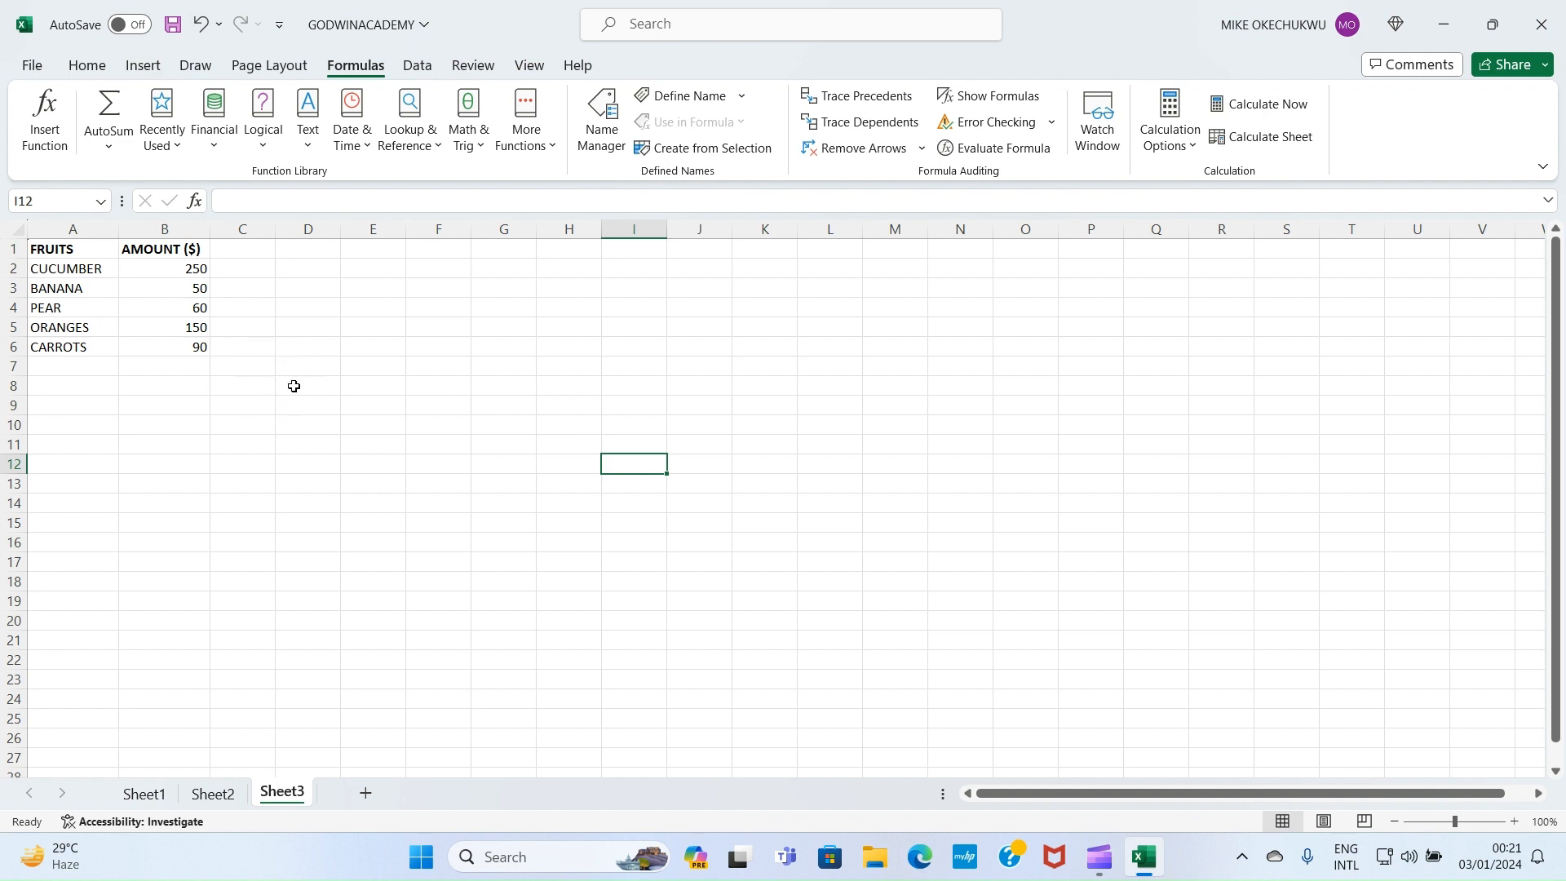
pyautogui.click(236, 383)
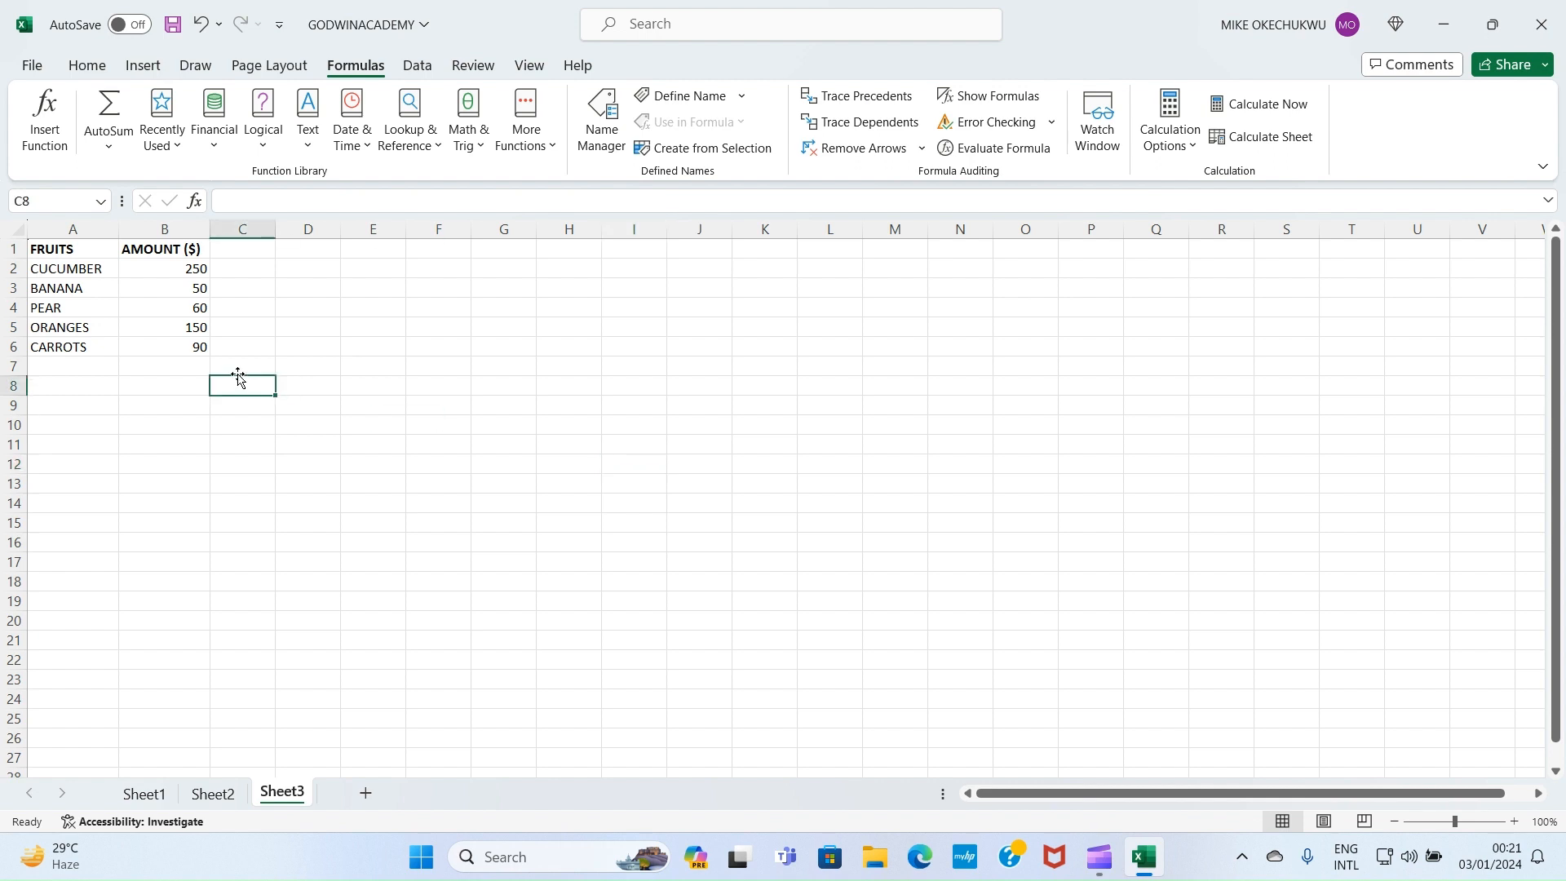
pyautogui.write('=')
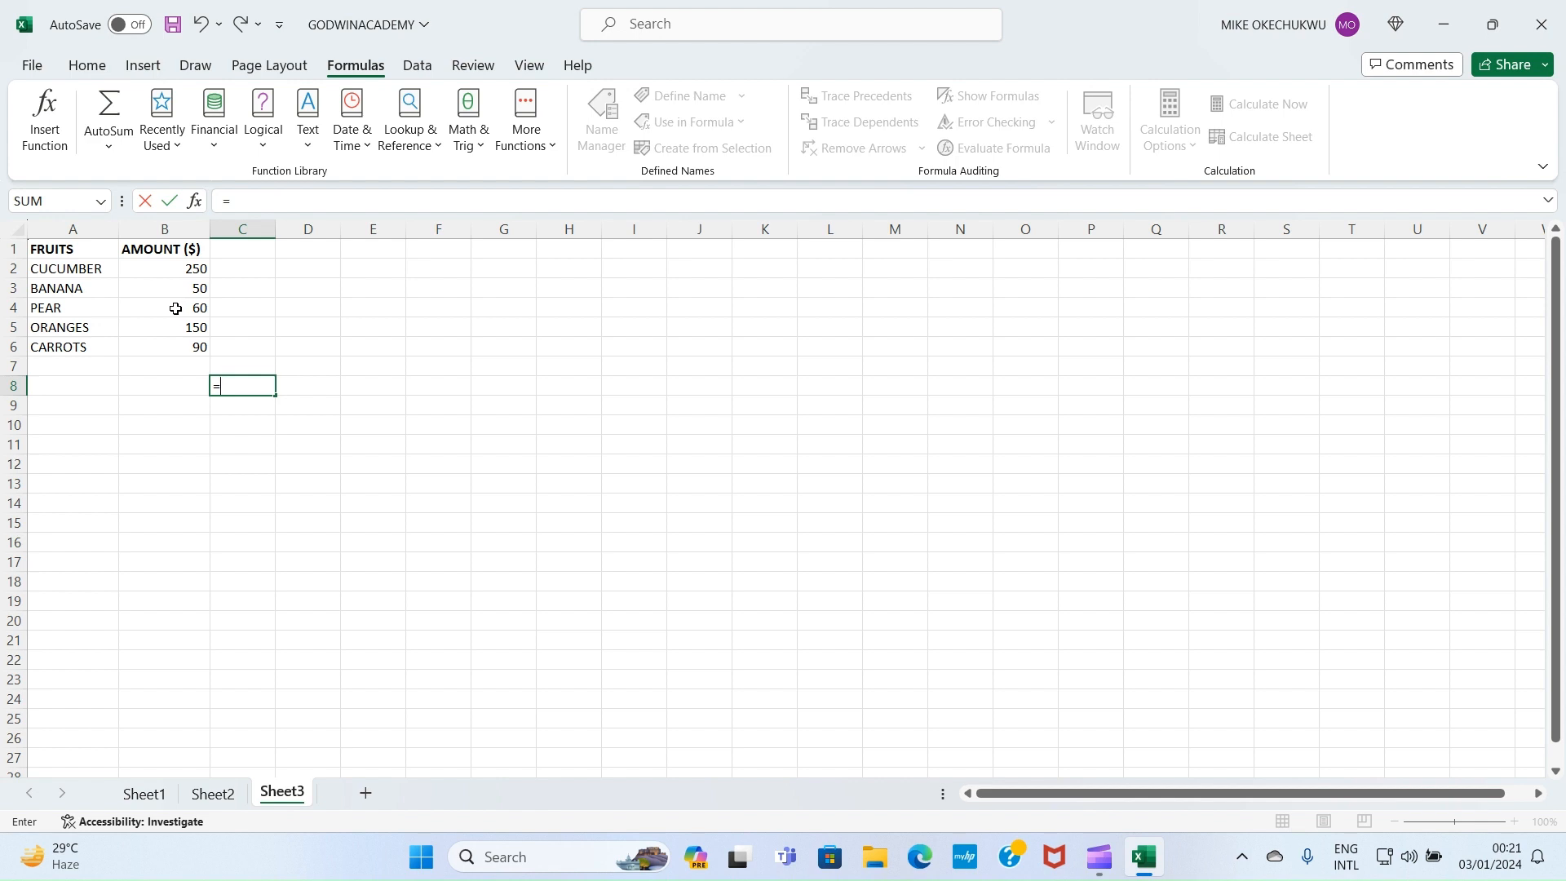
pyautogui.write('B4*')
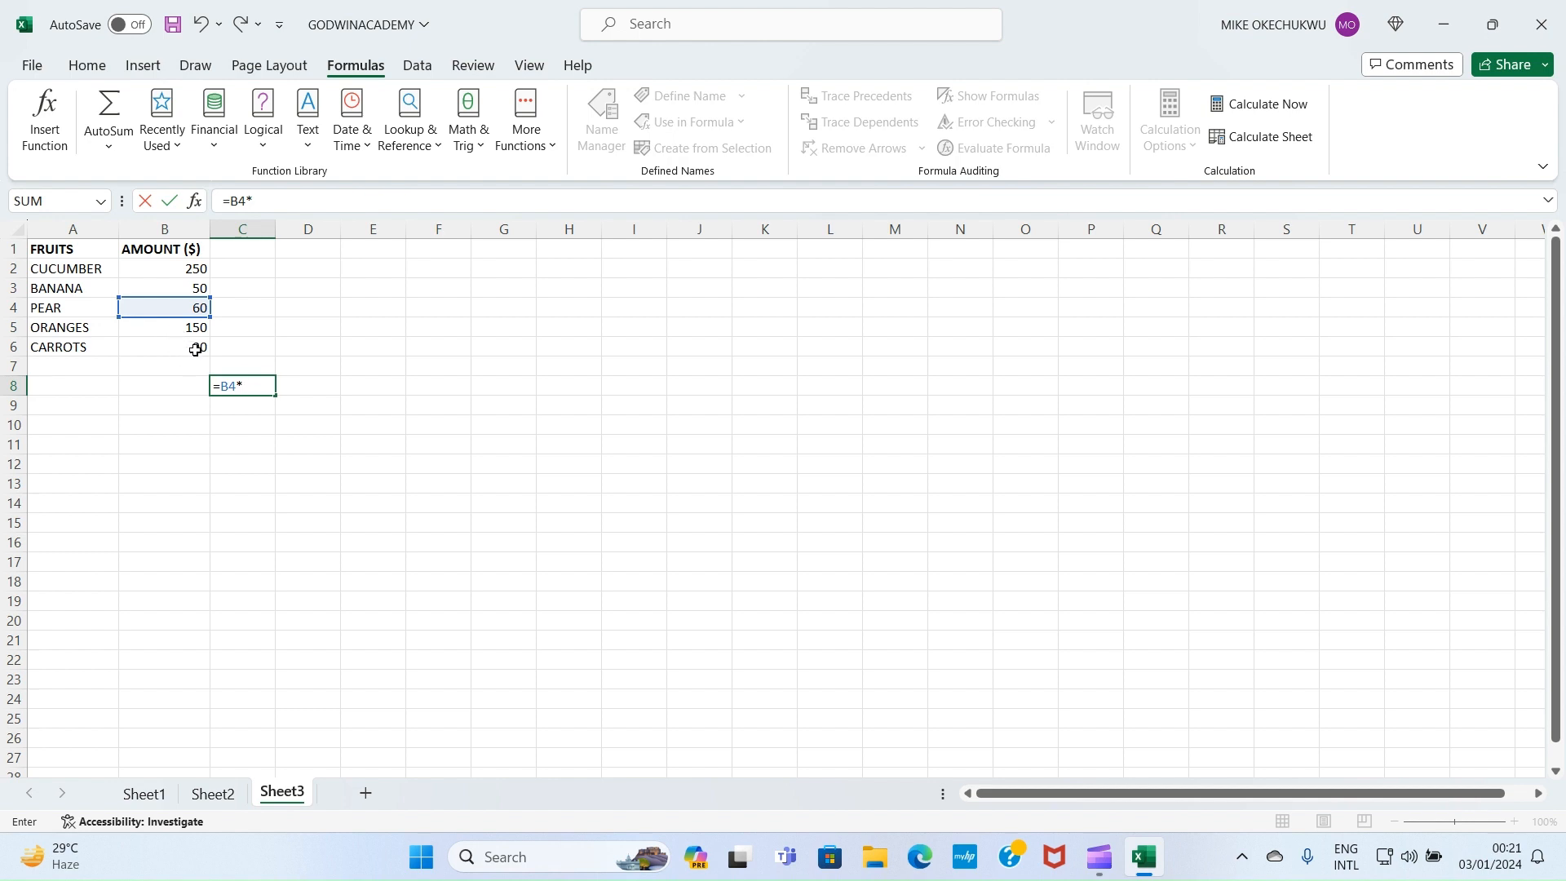
pyautogui.write('B6')
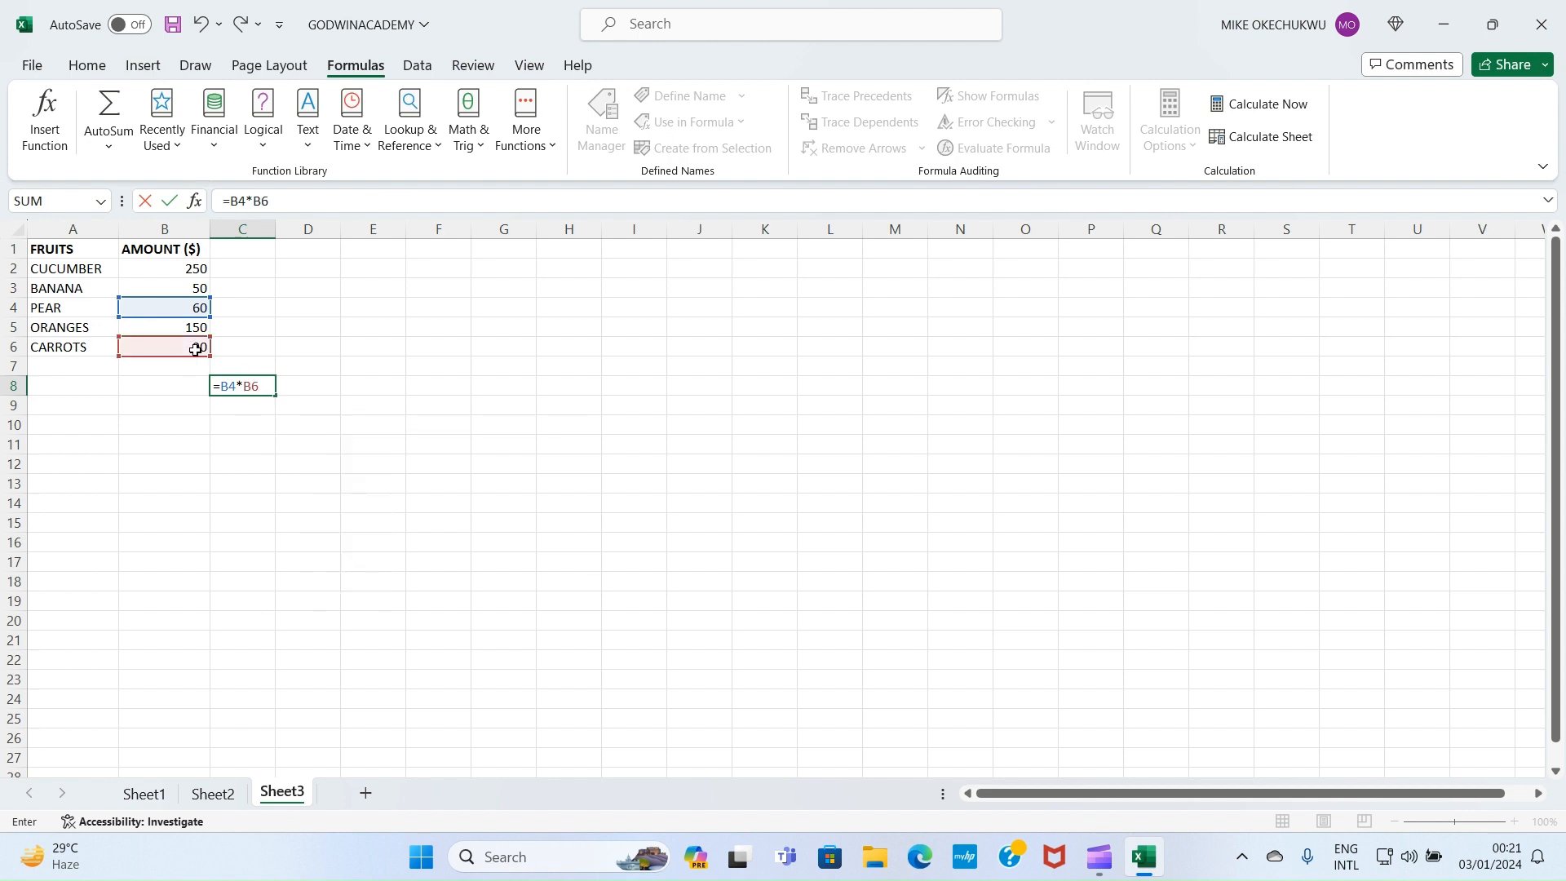
pyautogui.press('Return')
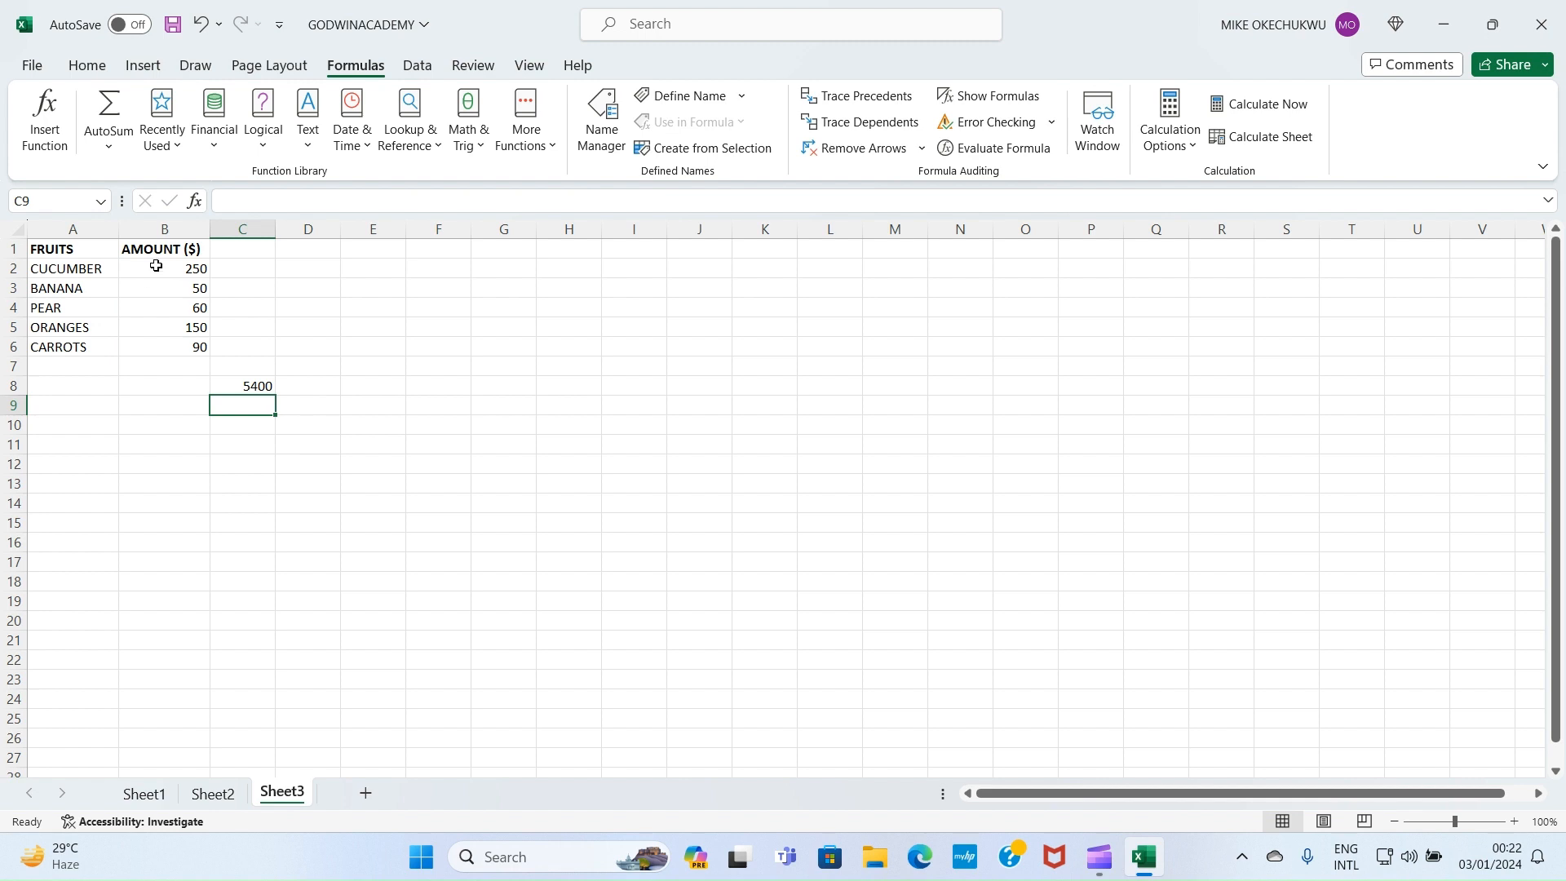
pyautogui.click(270, 388)
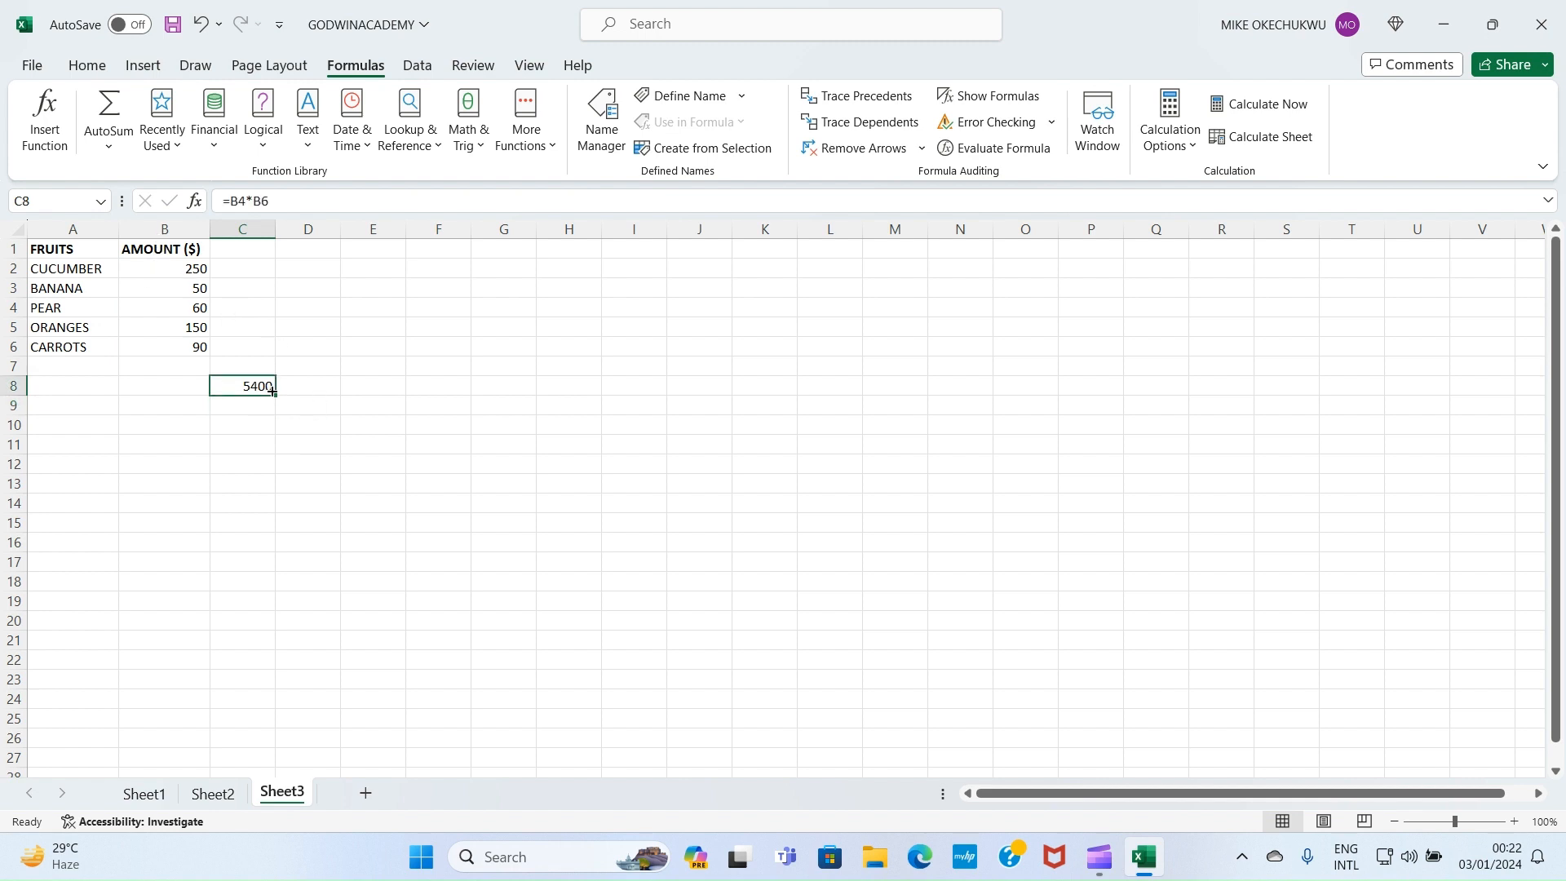
pyautogui.press('F2')
pyautogui.press('Delete')
pyautogui.click(308, 307)
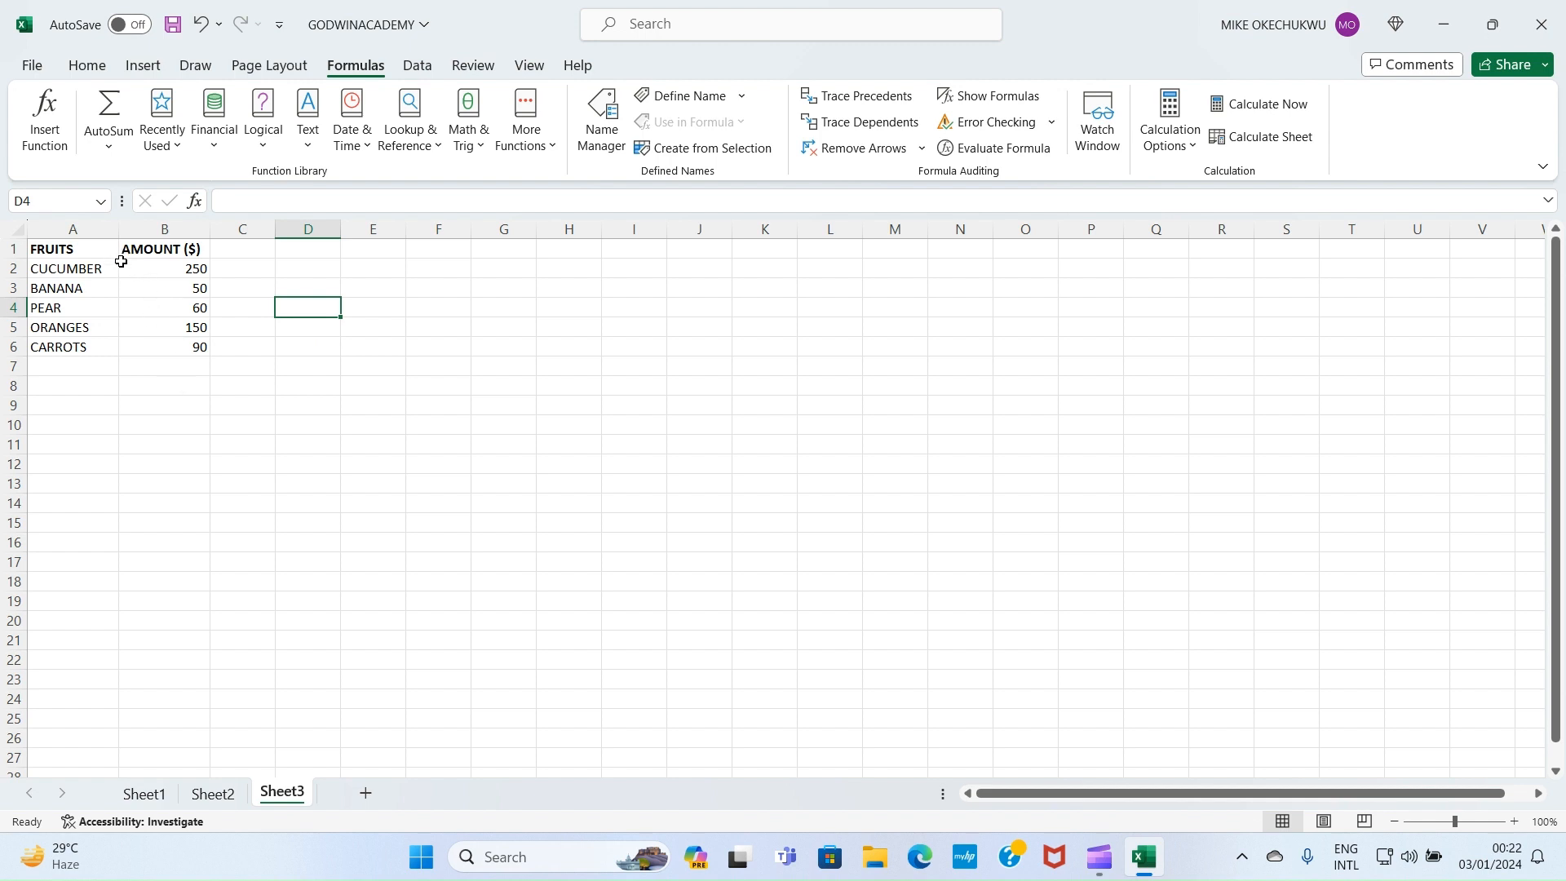
pyautogui.moveTo(134, 267); pyautogui.dragTo(180, 345)
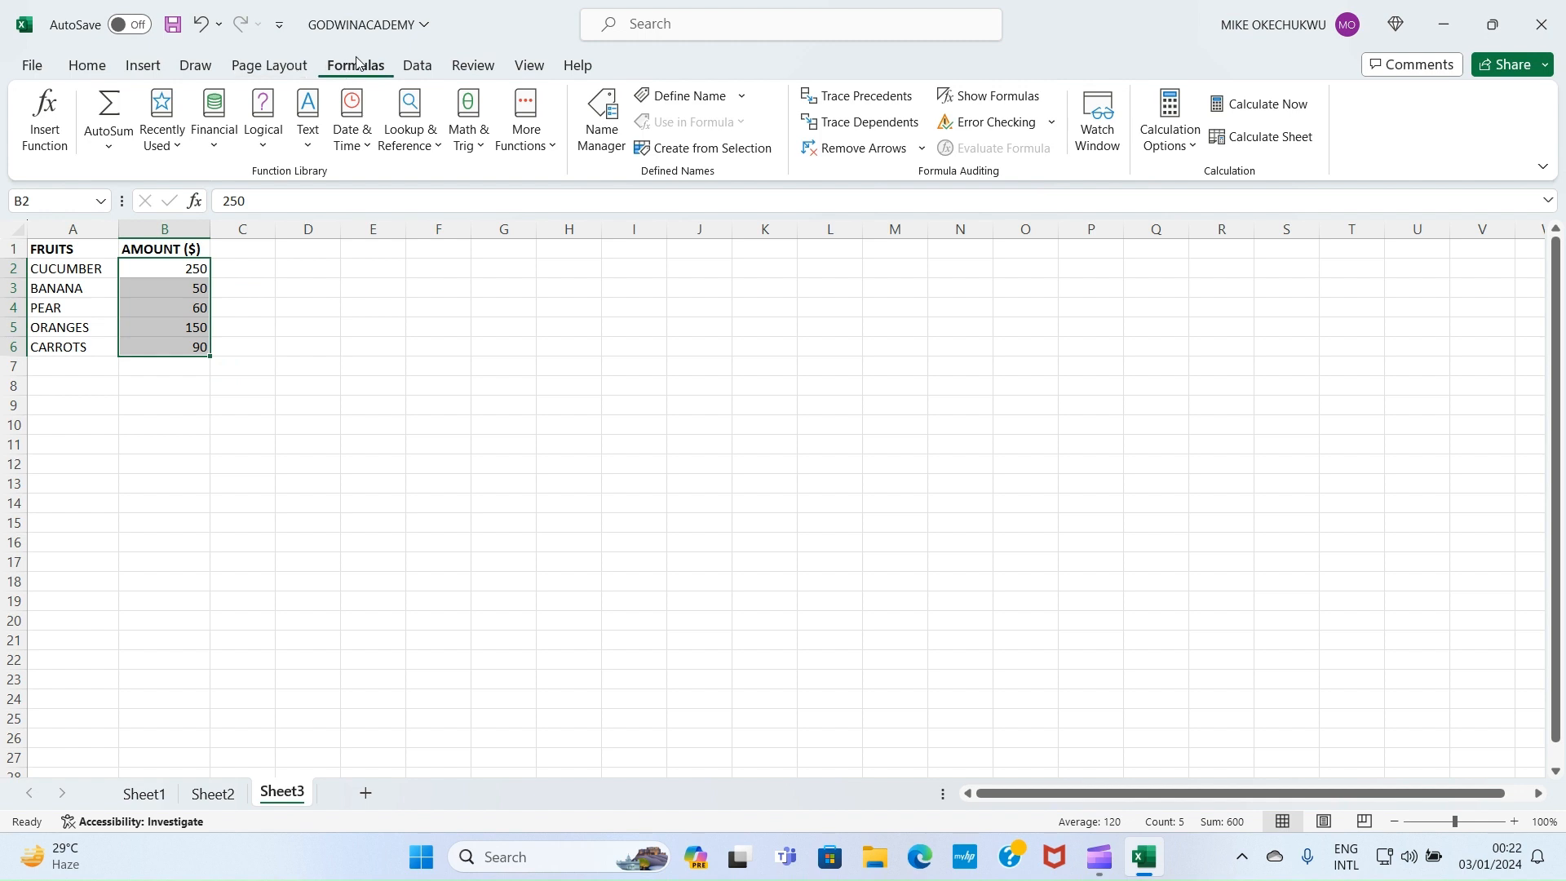
pyautogui.click(107, 147)
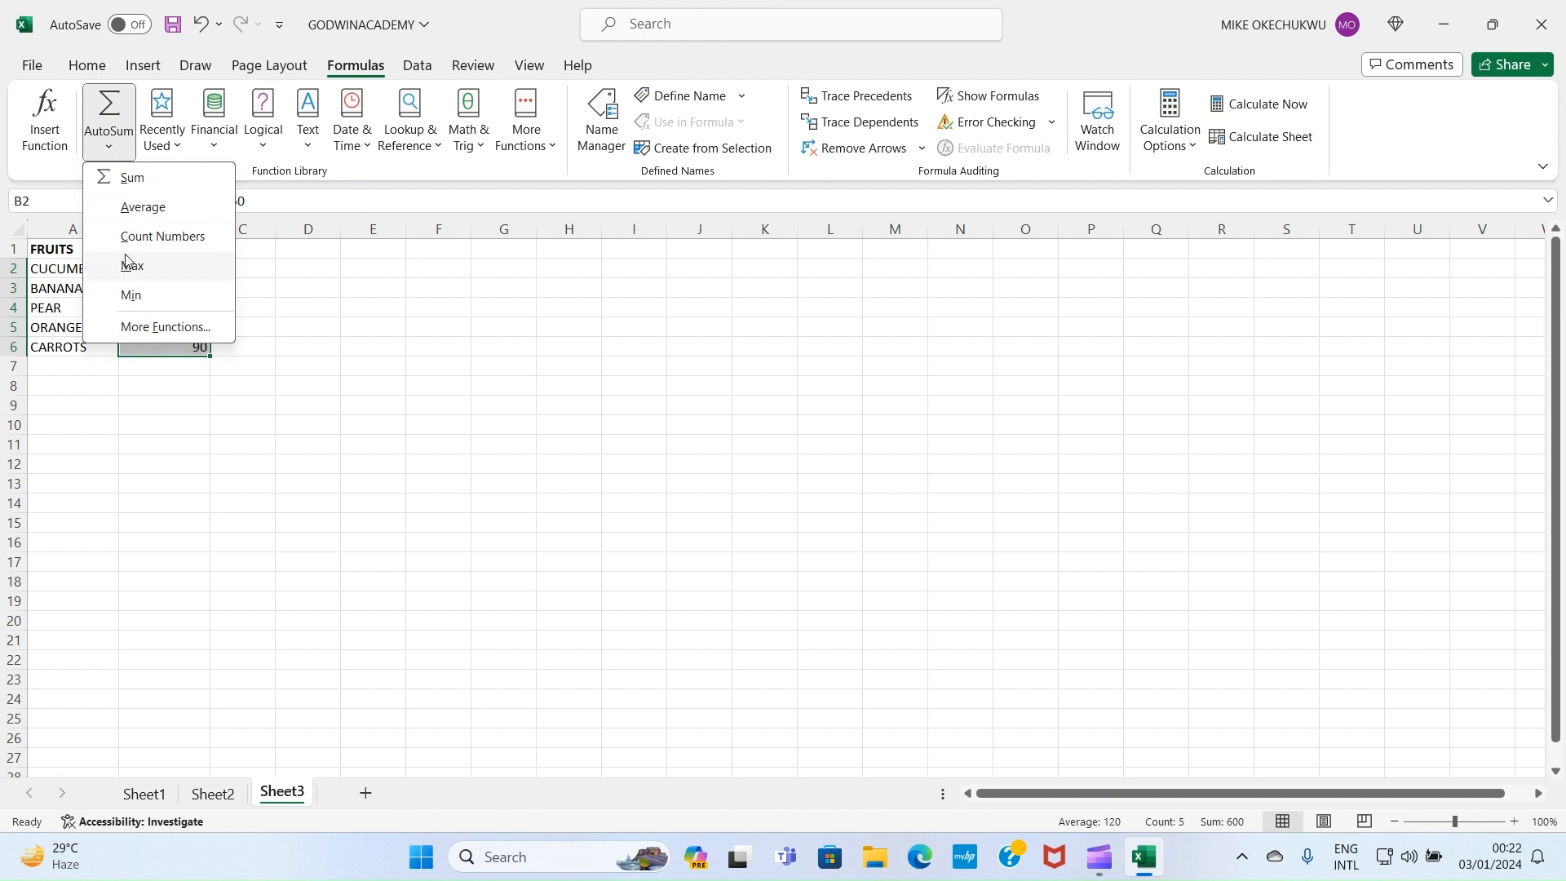
pyautogui.click(132, 267)
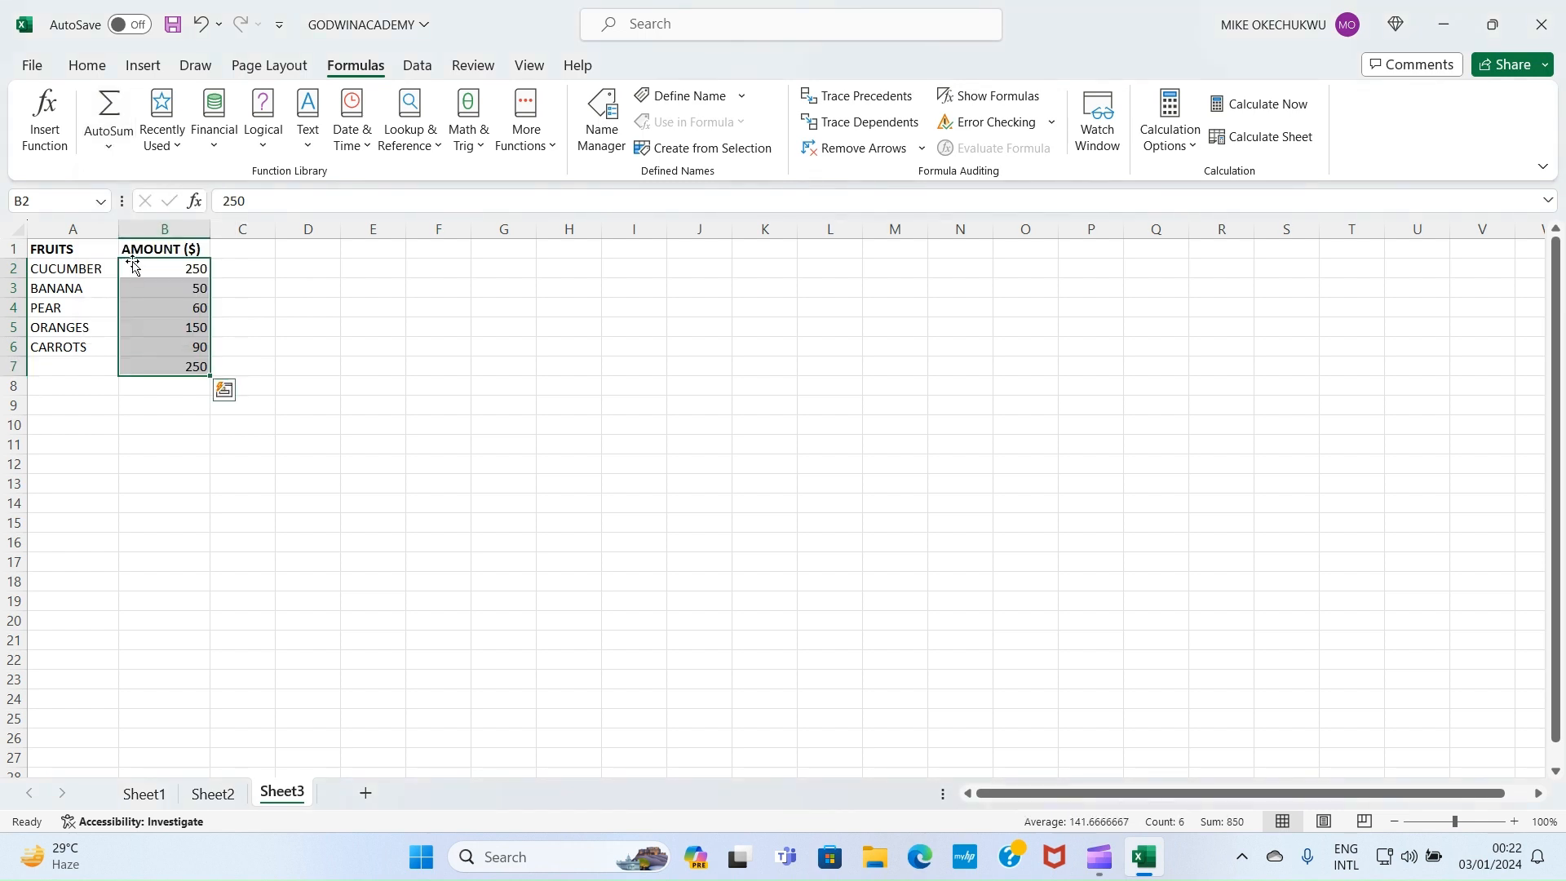
pyautogui.click(188, 366)
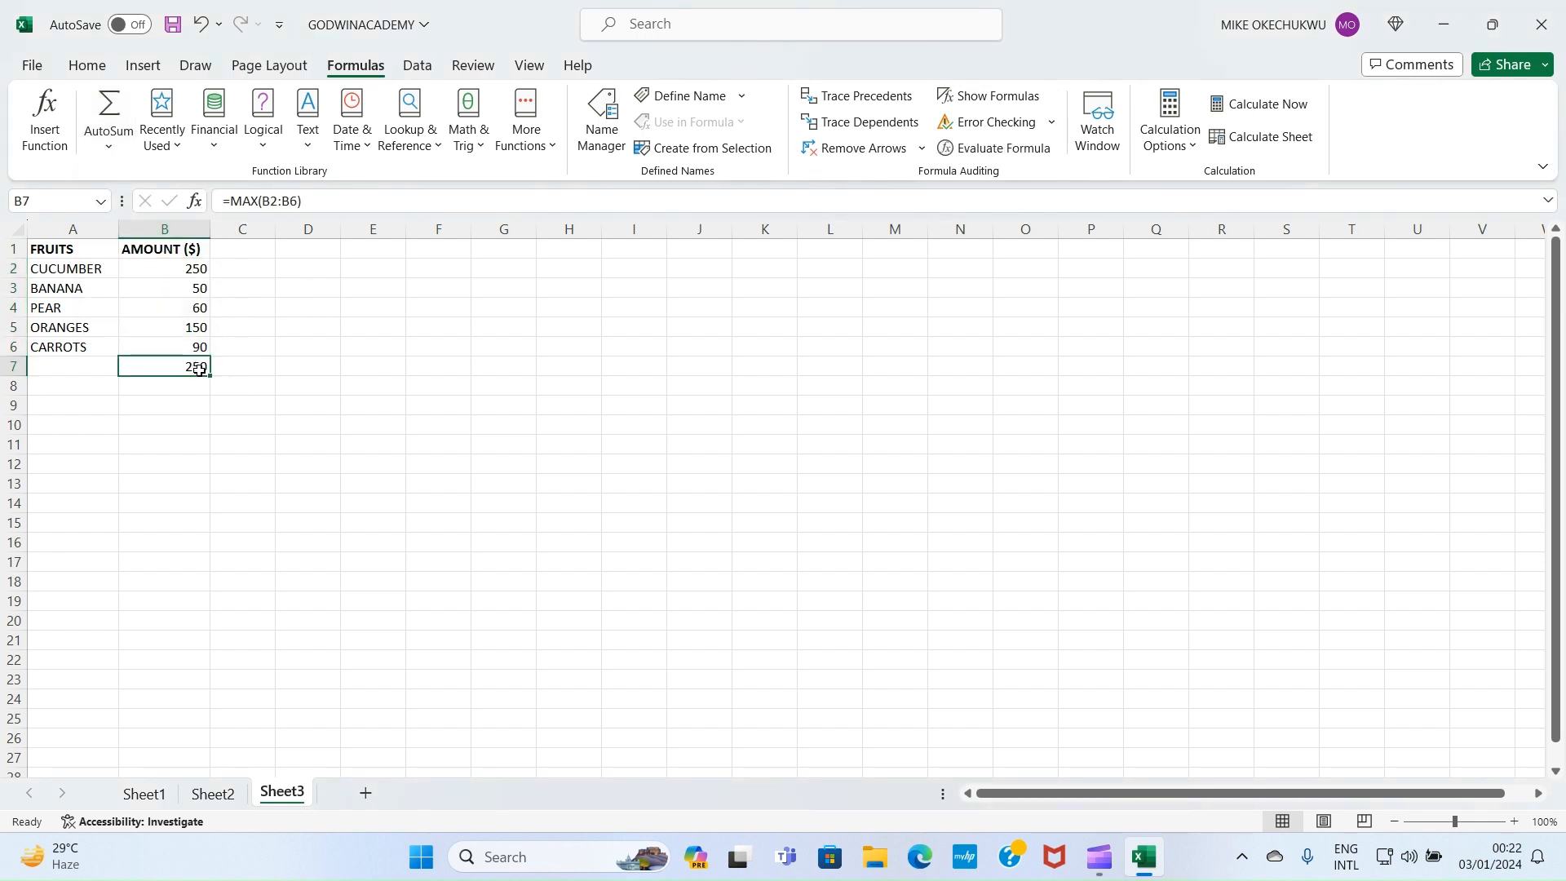
pyautogui.hotkey('ctrl', 'z')
pyautogui.click(270, 424)
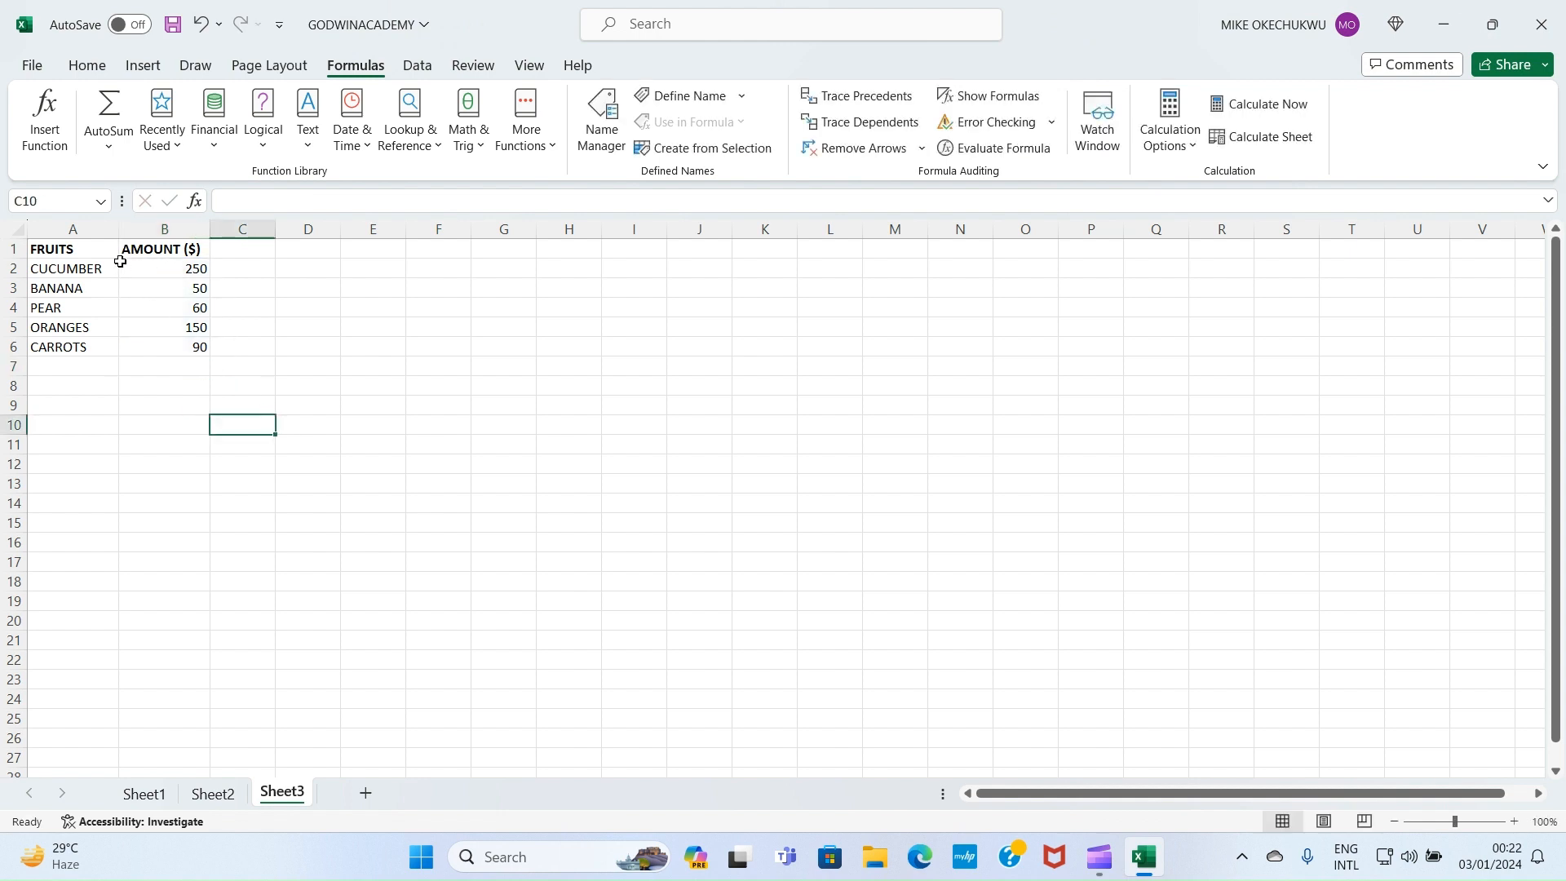
pyautogui.moveTo(120, 261); pyautogui.dragTo(174, 353)
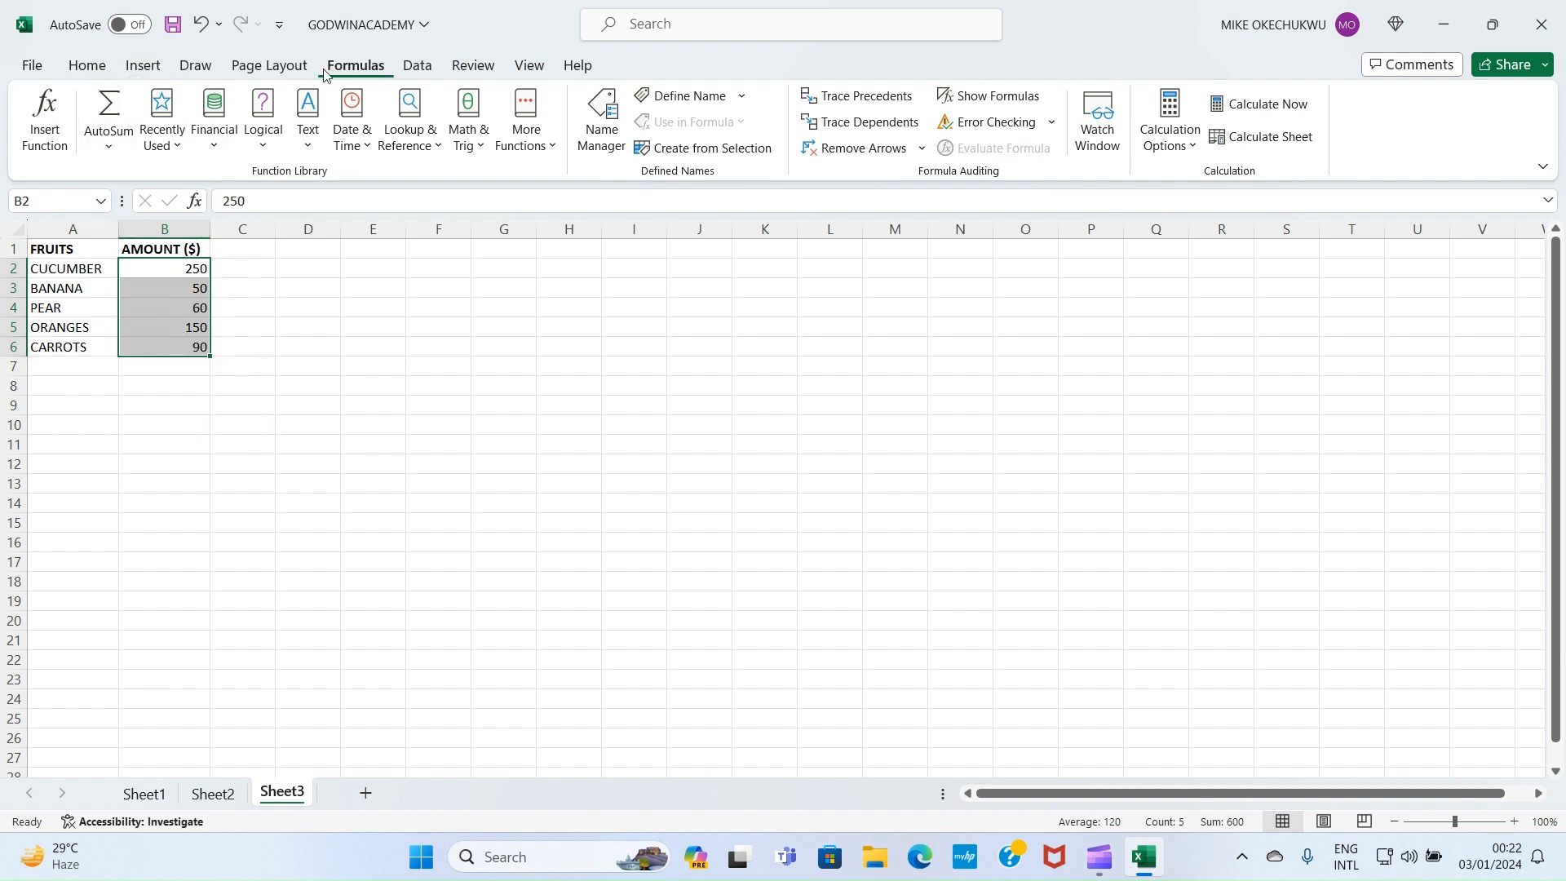
pyautogui.click(111, 147)
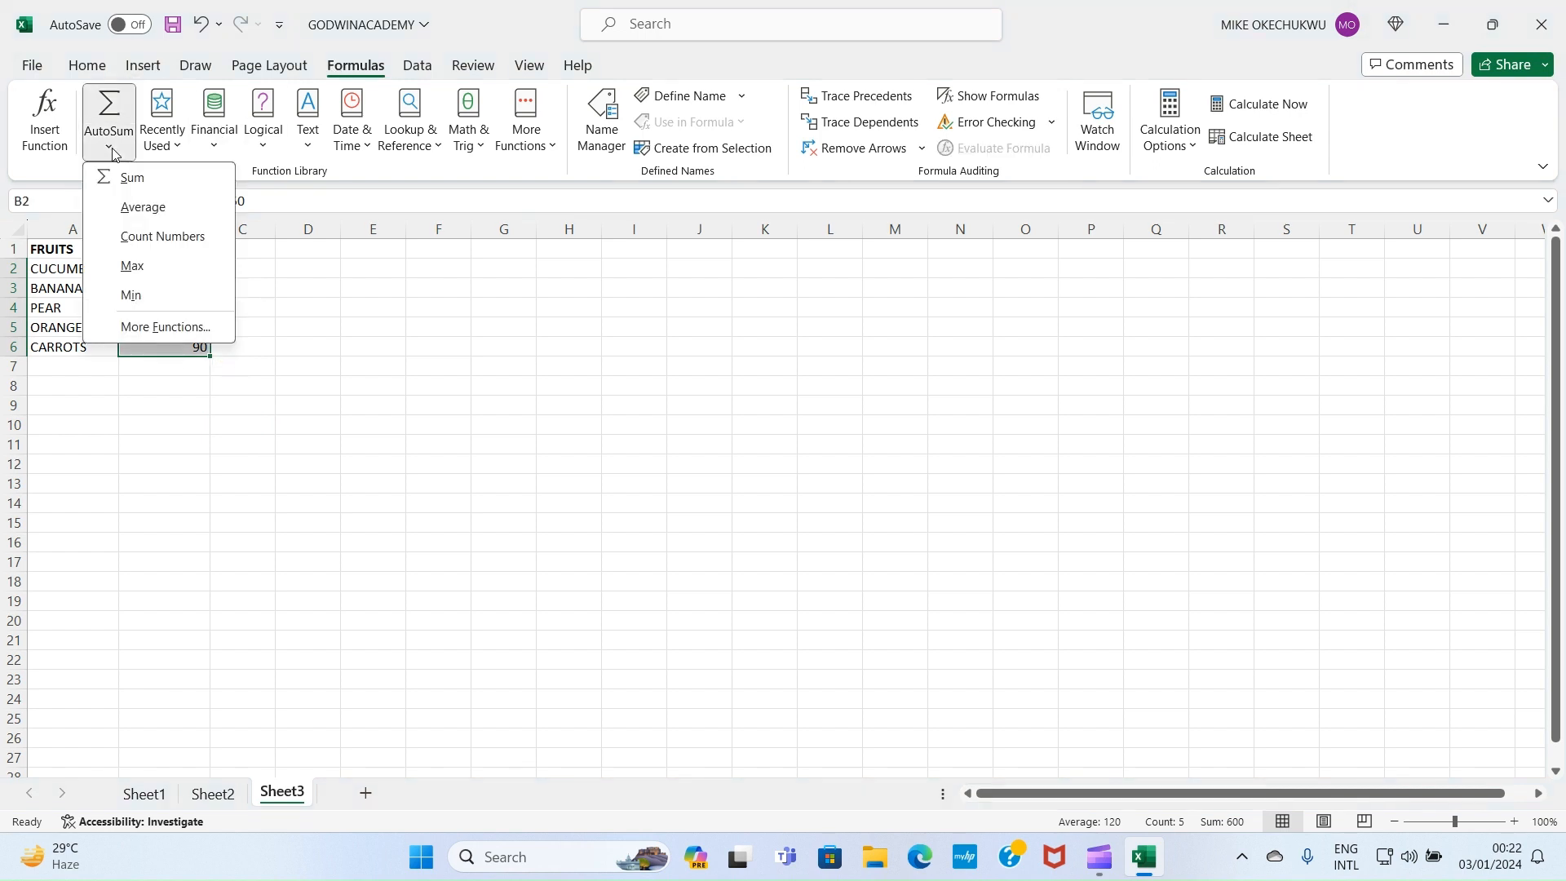
pyautogui.press('Escape')
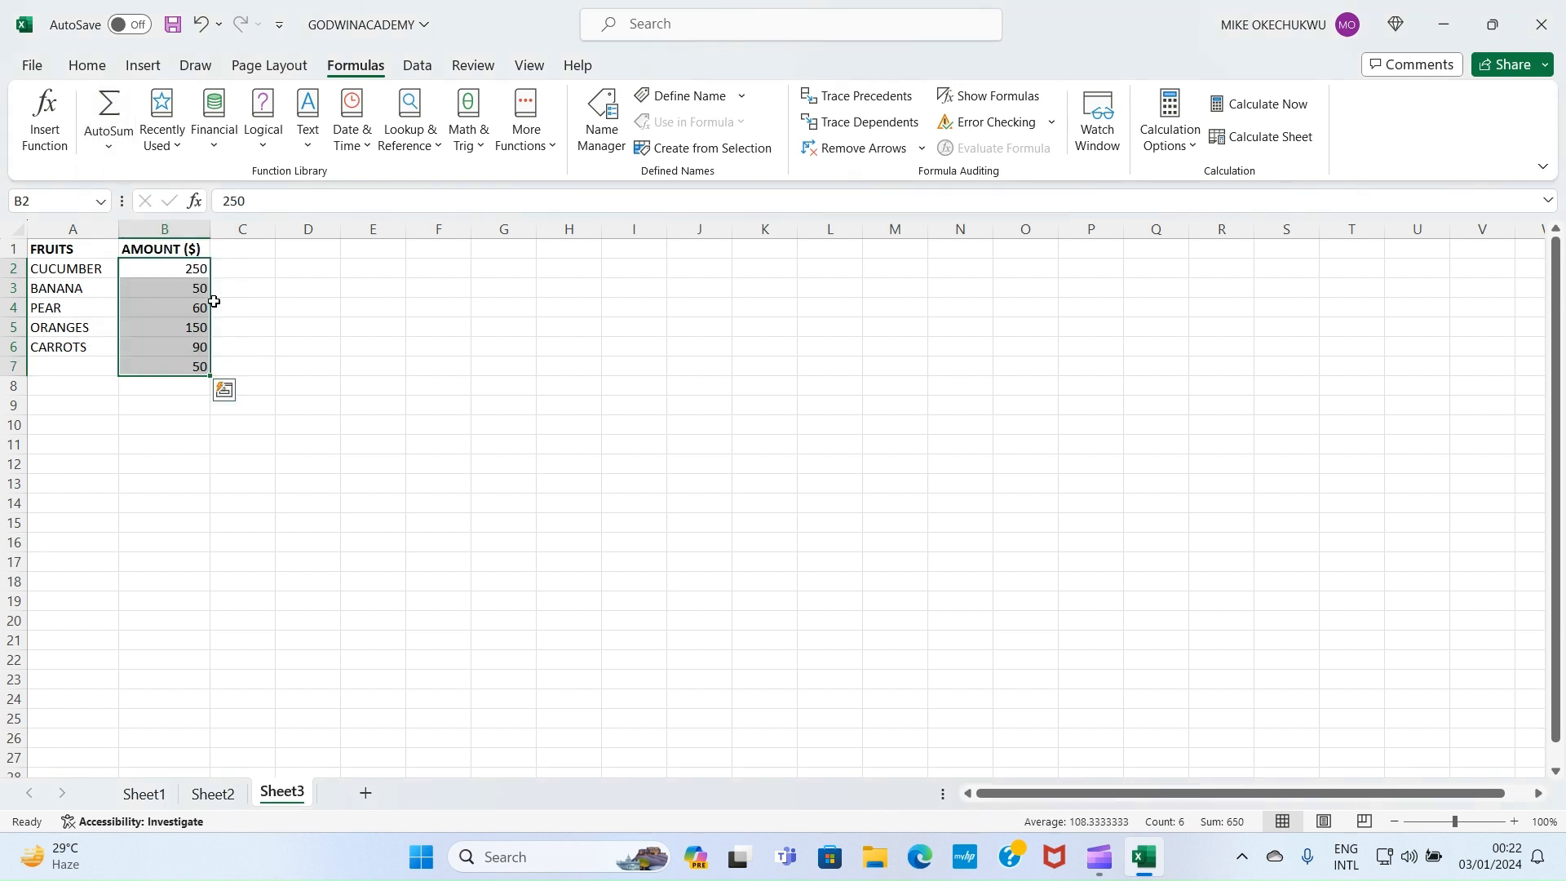
pyautogui.click(301, 370)
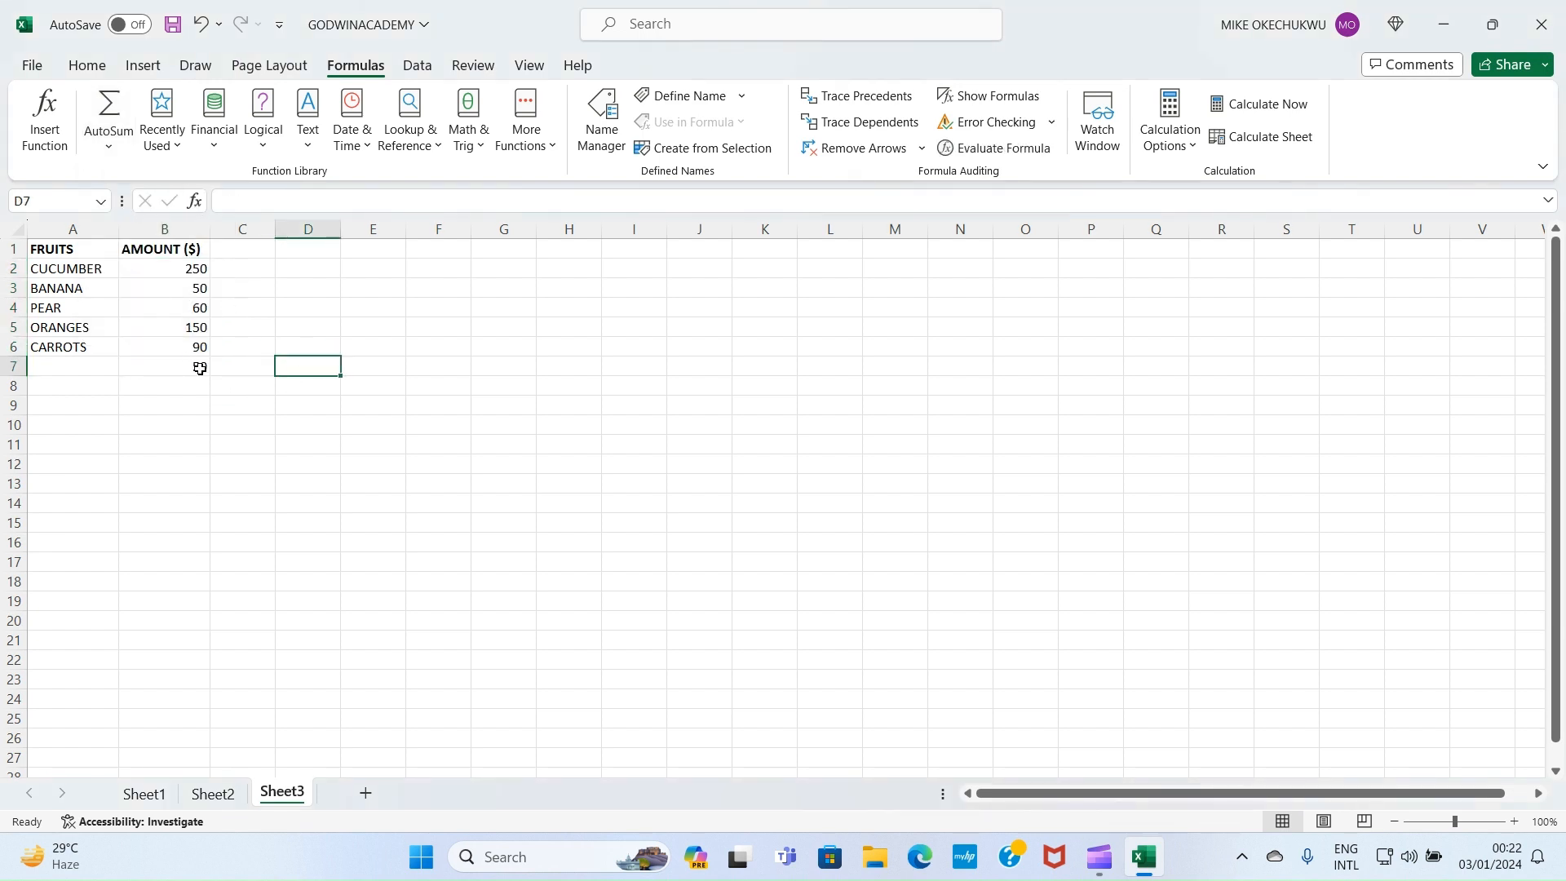
pyautogui.click(200, 370)
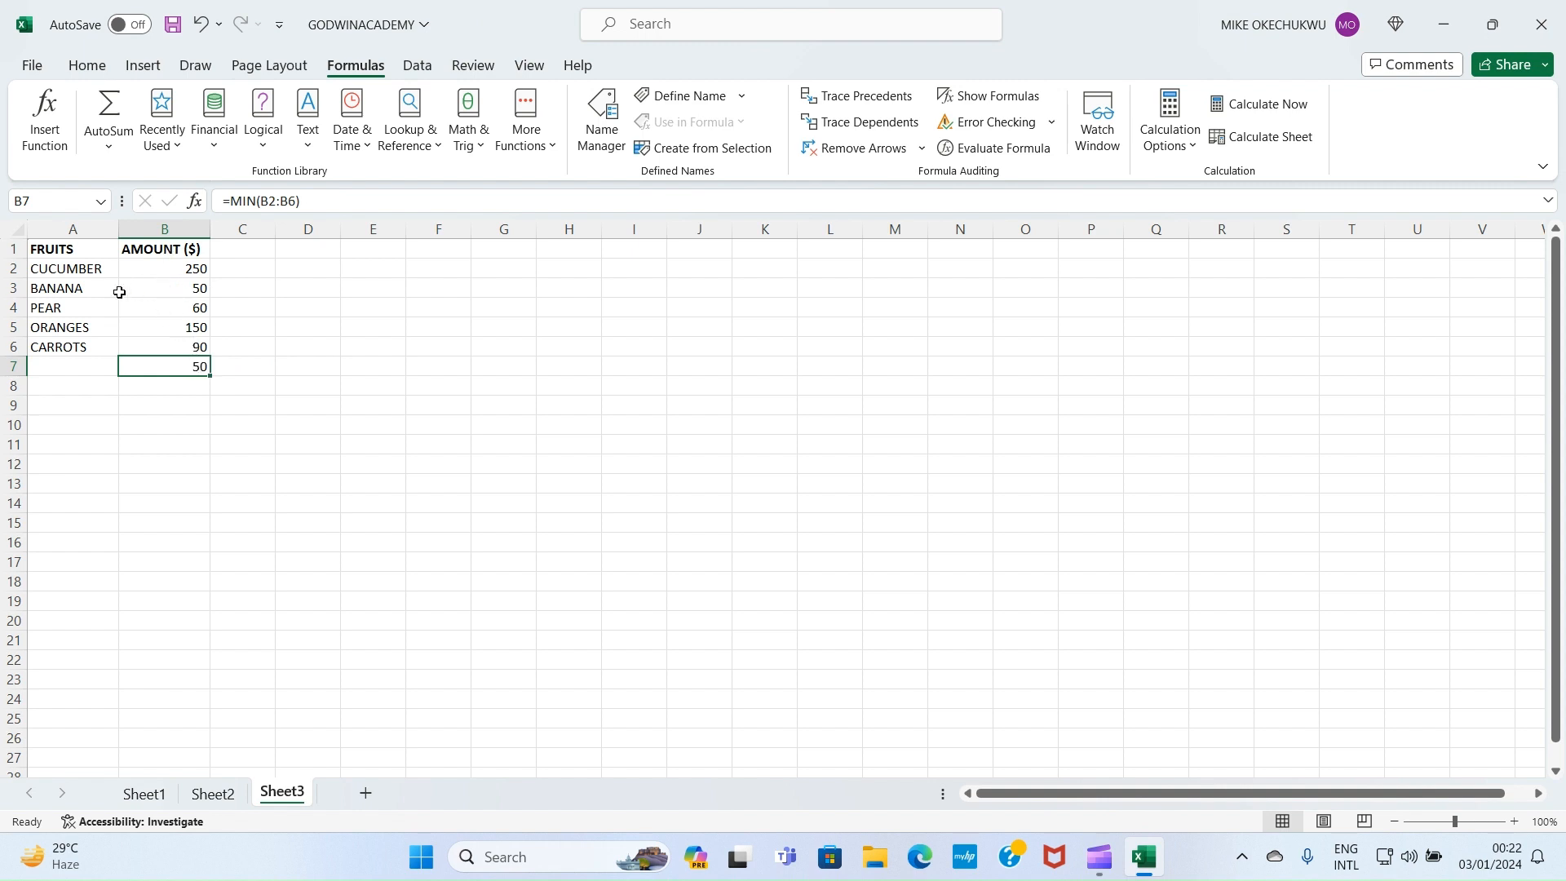
pyautogui.press('BackSpace')
pyautogui.click(394, 511)
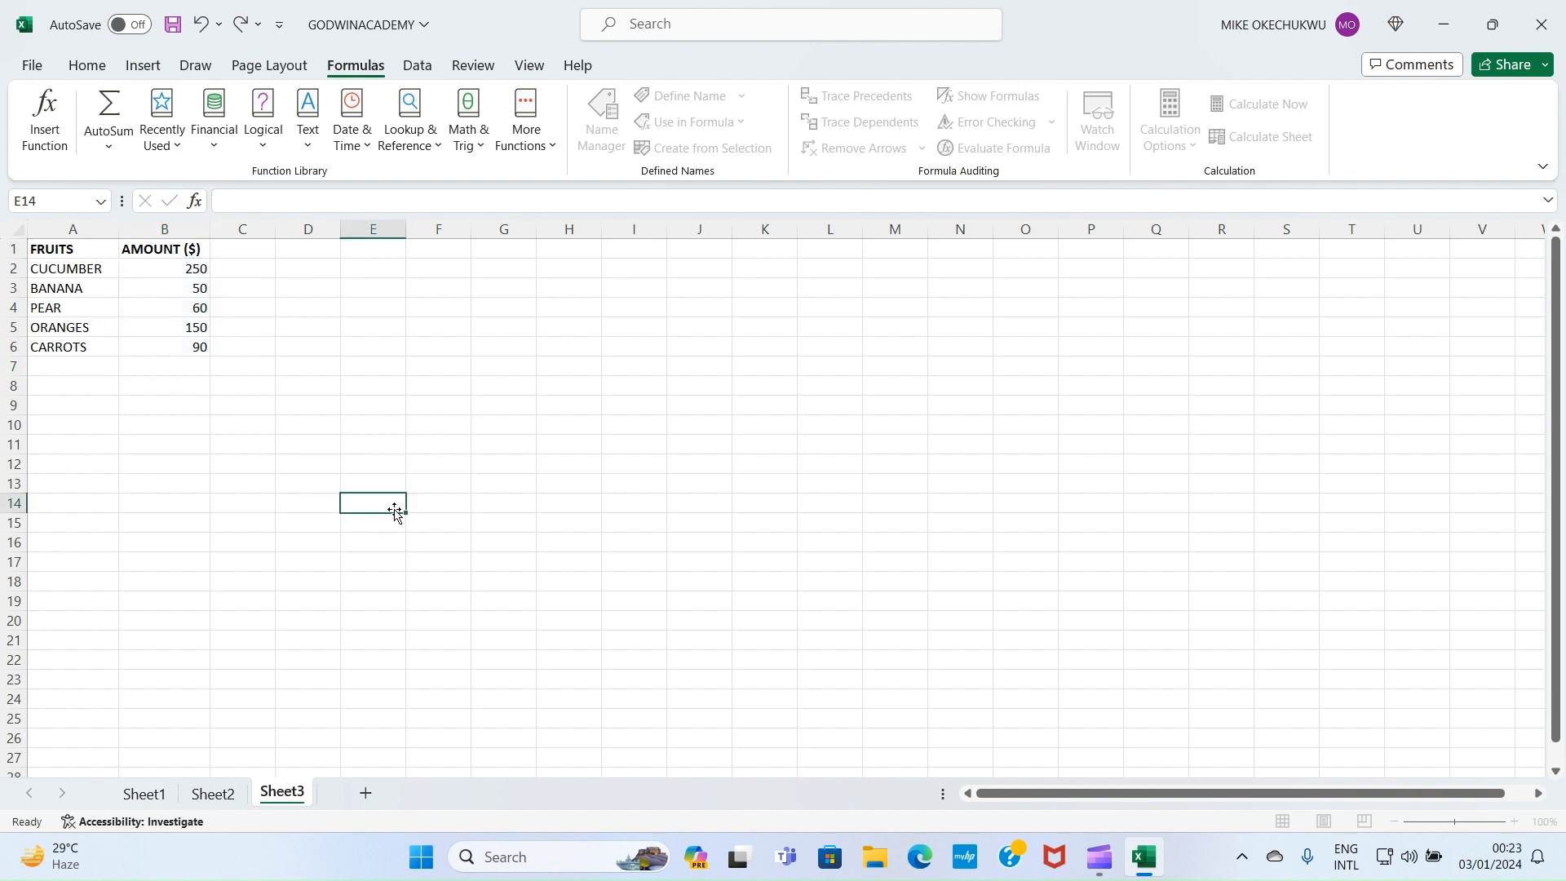